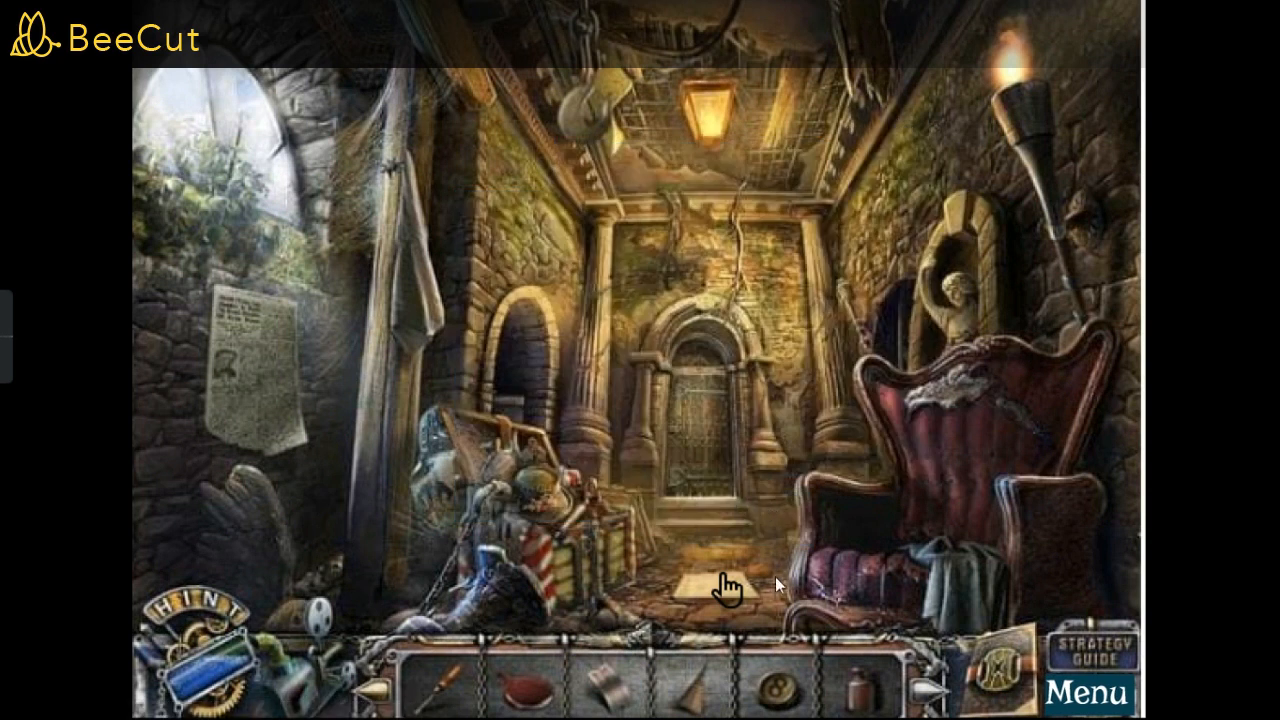
# Step: Test the exit prompt of the in-game menu by answering NO once, and exit to the prototype's main menu
pyautogui.click(1060, 697)
pyautogui.click(632, 471)
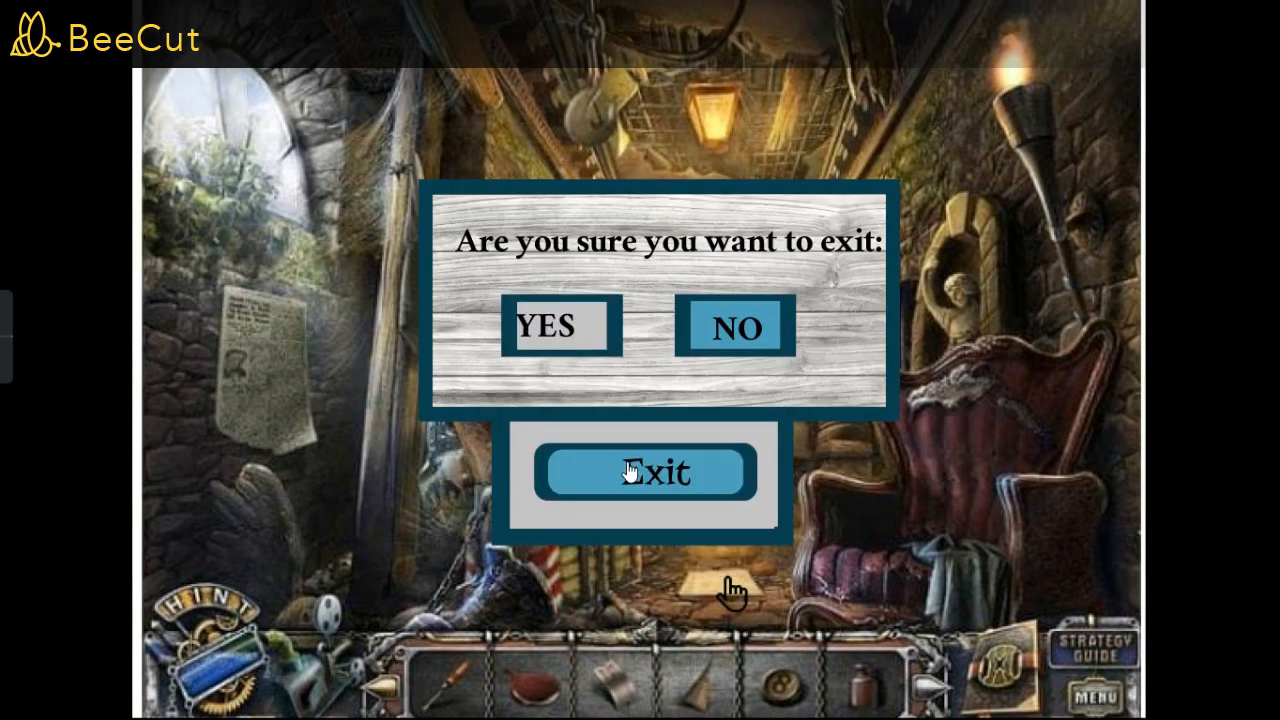
pyautogui.click(737, 345)
pyautogui.click(638, 472)
pyautogui.click(588, 331)
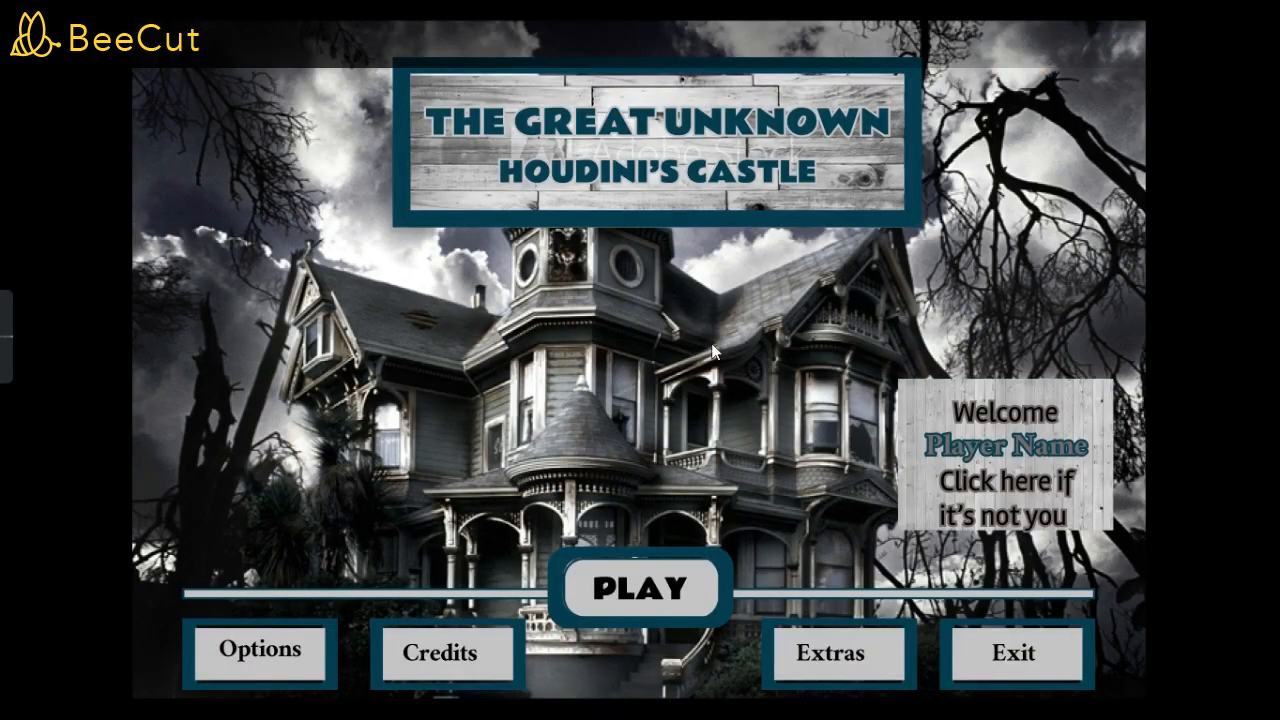
# Step: Try the Full Screen and Show Score Board settings on the prototype's Options screen and close it
pyautogui.click(299, 668)
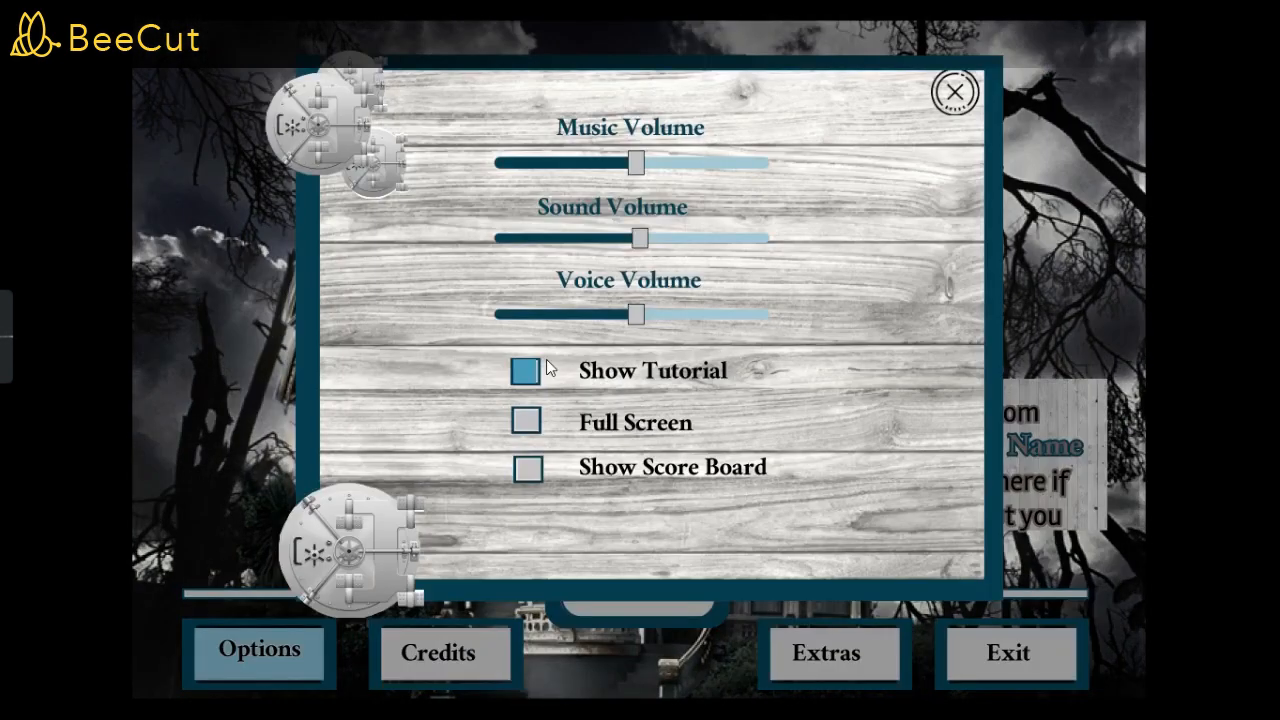
pyautogui.click(619, 430)
pyautogui.click(712, 433)
pyautogui.click(617, 480)
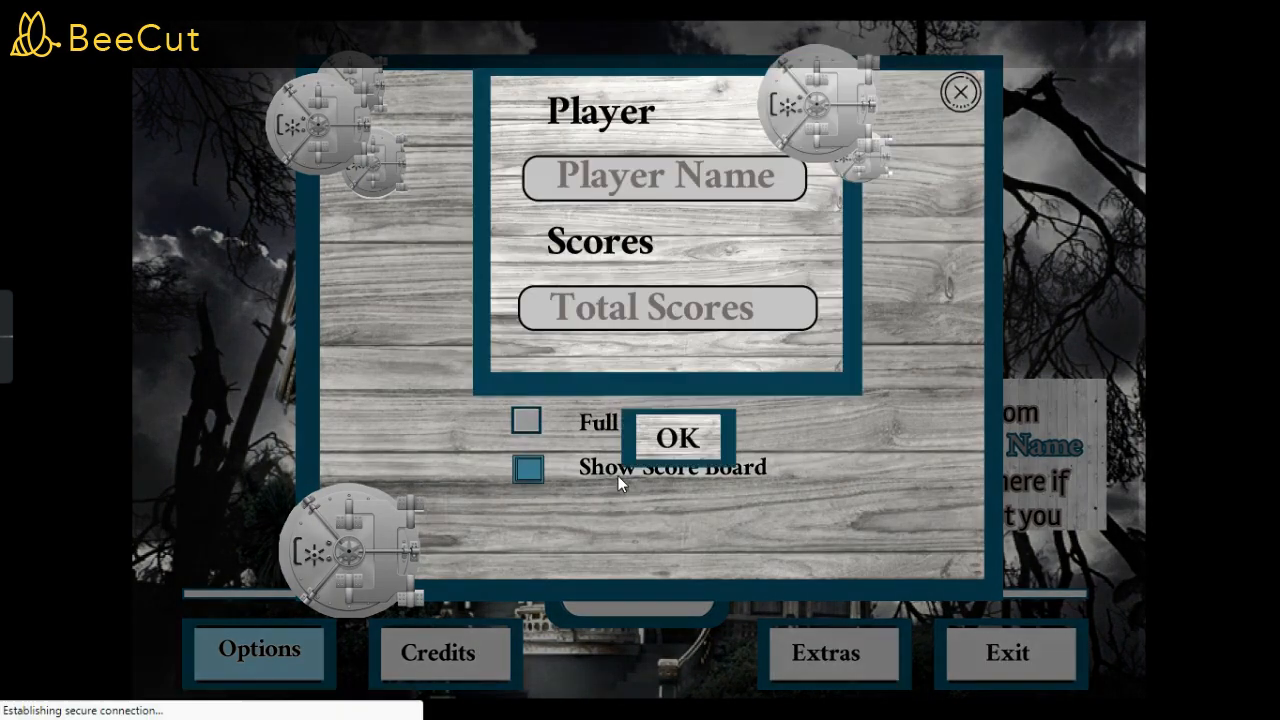
pyautogui.click(695, 445)
pyautogui.click(954, 92)
# Step: Test the Bounus Chapter, Wallpapers, Concept Art and Sound track entries on the Extras screen, dismissing each notice, and close the screen
pyautogui.click(846, 662)
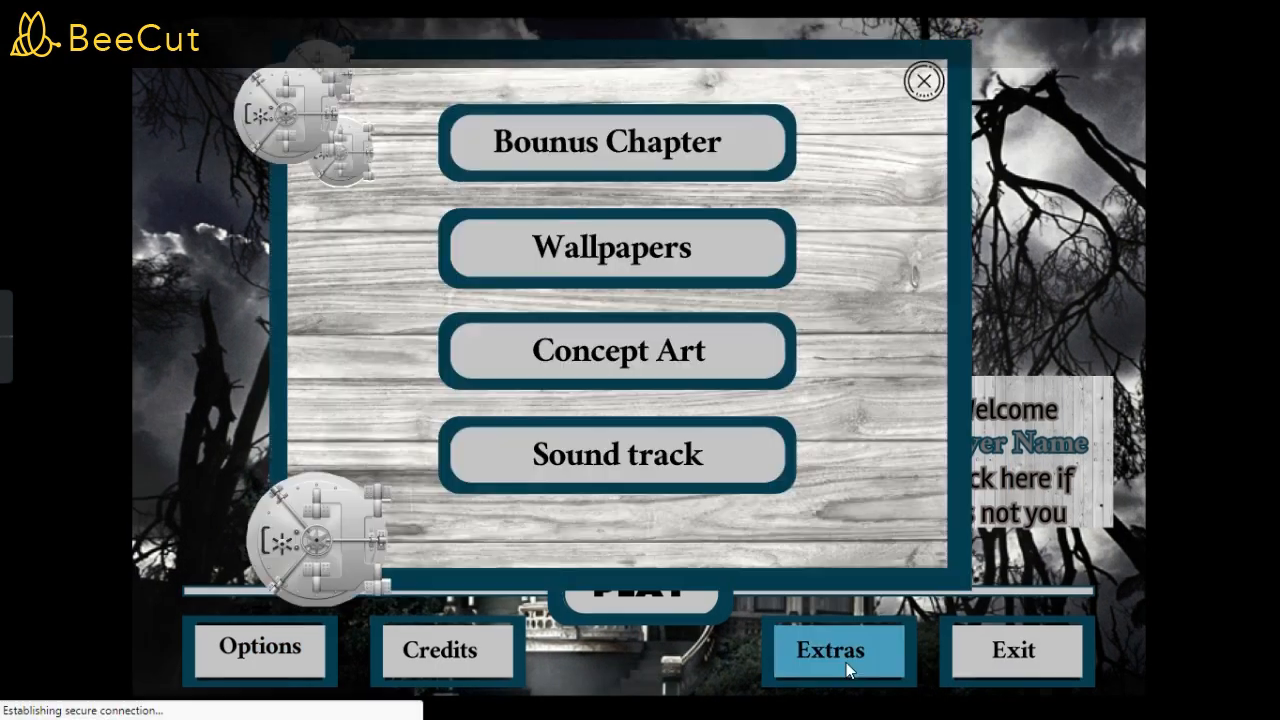
pyautogui.click(684, 148)
pyautogui.click(757, 435)
pyautogui.click(632, 265)
pyautogui.click(750, 424)
pyautogui.click(646, 380)
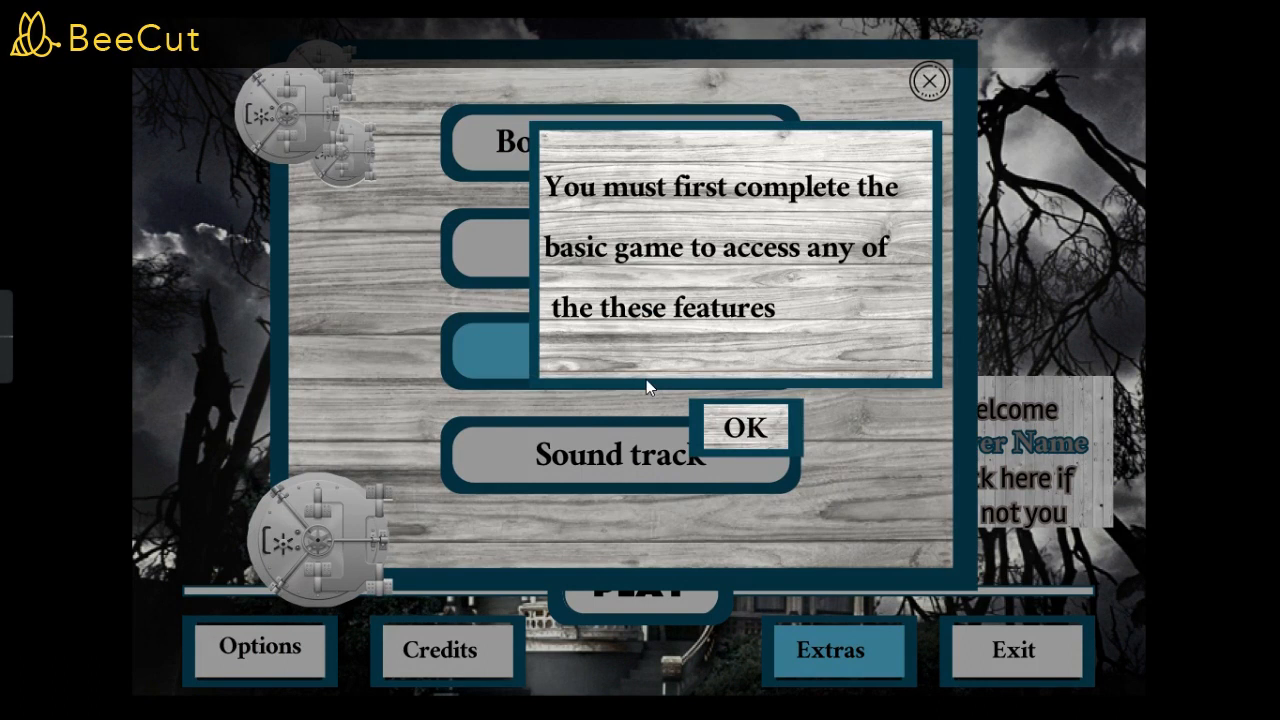
pyautogui.click(727, 430)
pyautogui.click(654, 457)
pyautogui.click(731, 430)
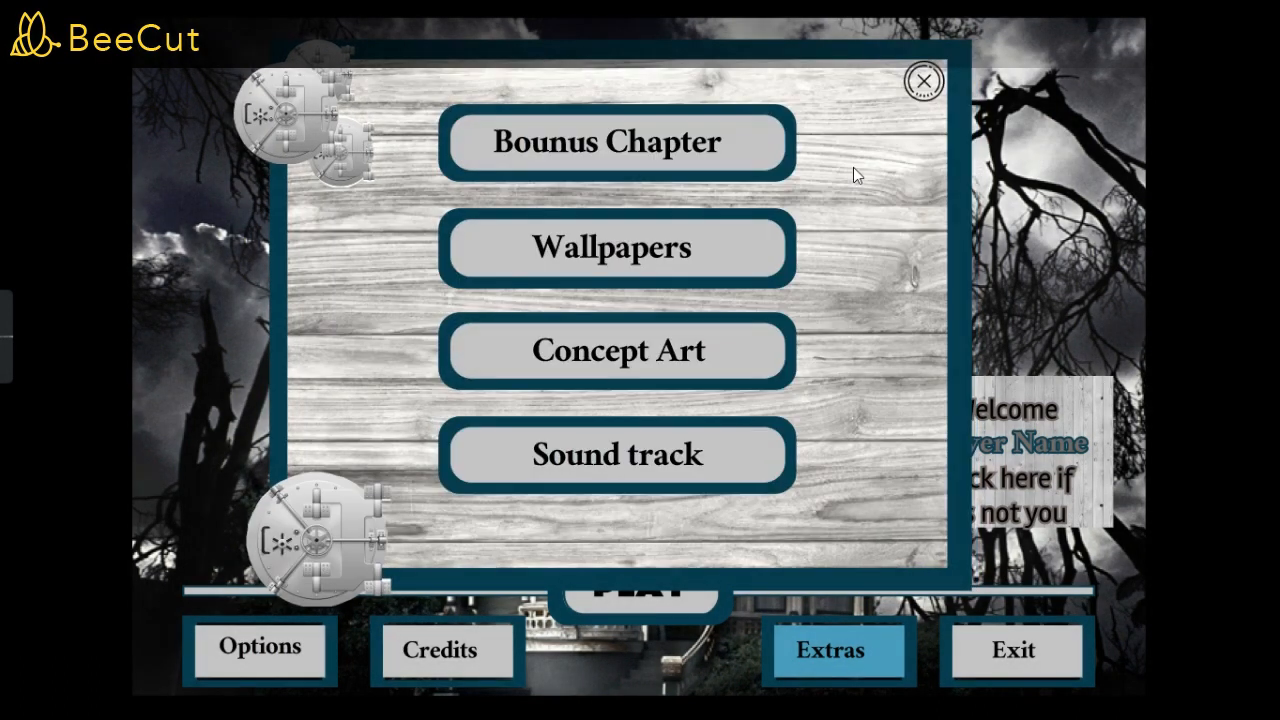
pyautogui.click(924, 82)
# Step: Test the main menu's exit prompt with NO and with YES, and leave the prototype preview
pyautogui.click(990, 652)
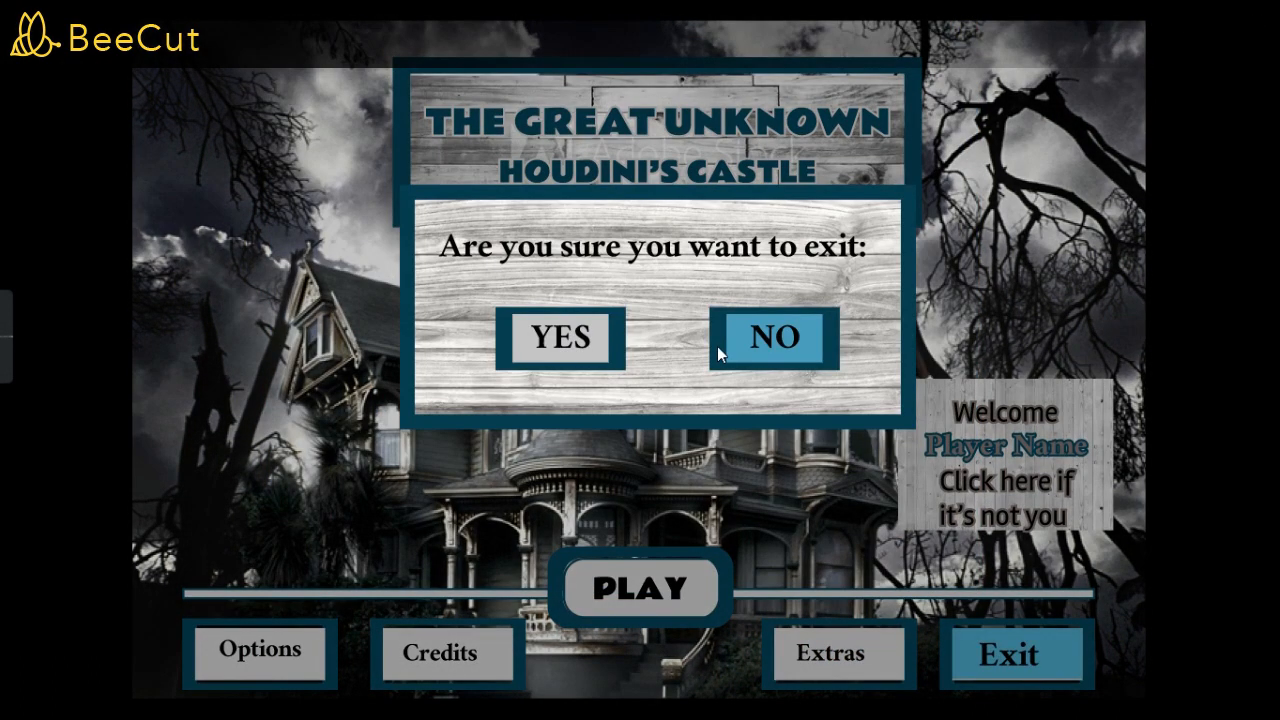
pyautogui.click(770, 350)
pyautogui.click(988, 664)
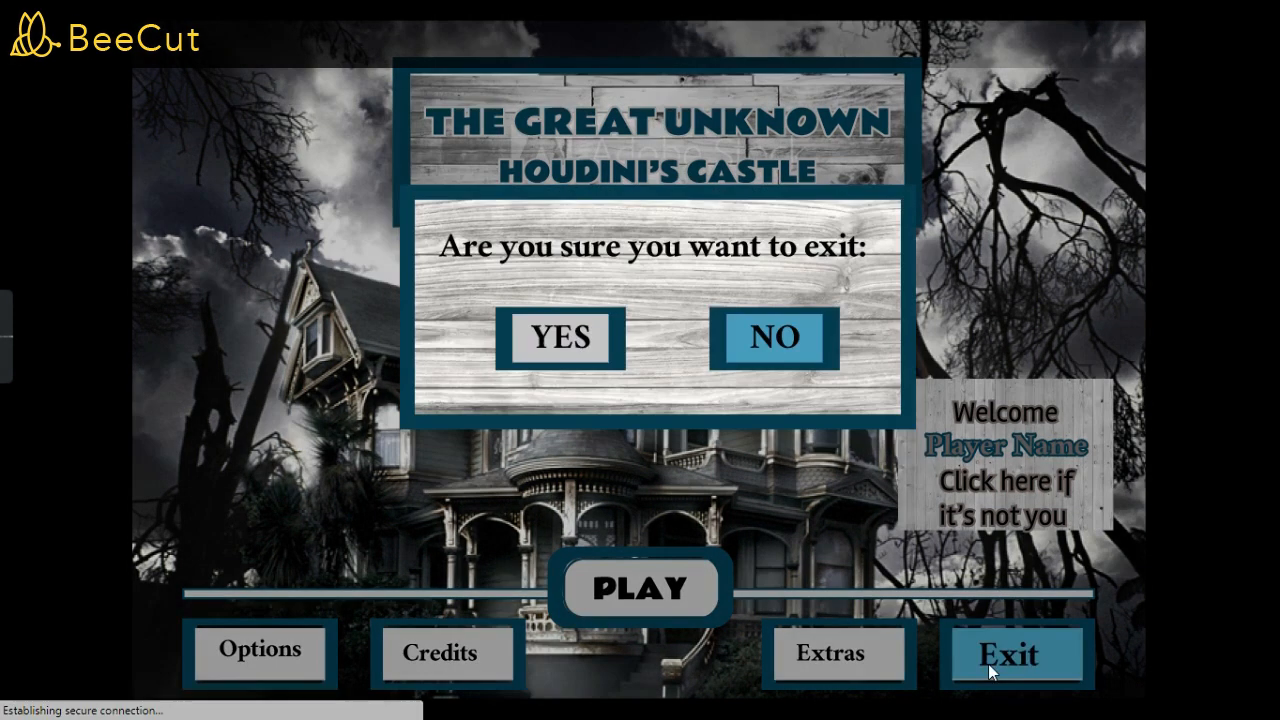
pyautogui.click(576, 355)
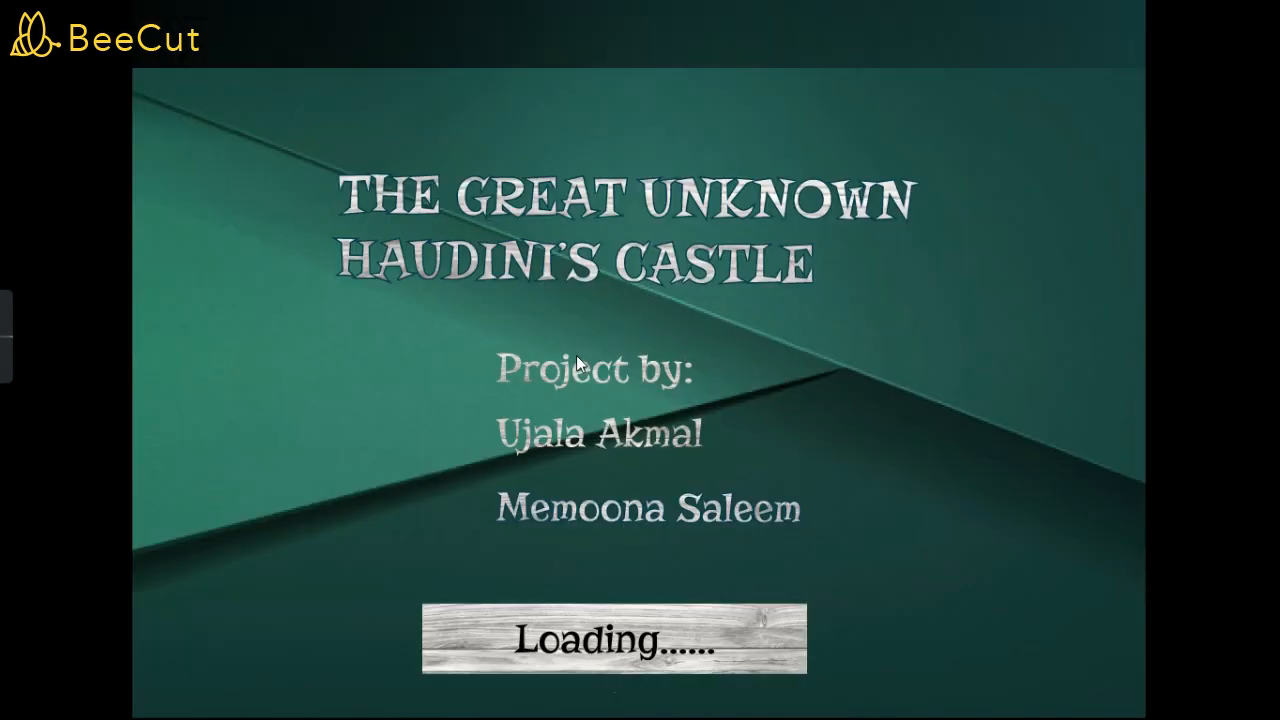
pyautogui.press('Escape')
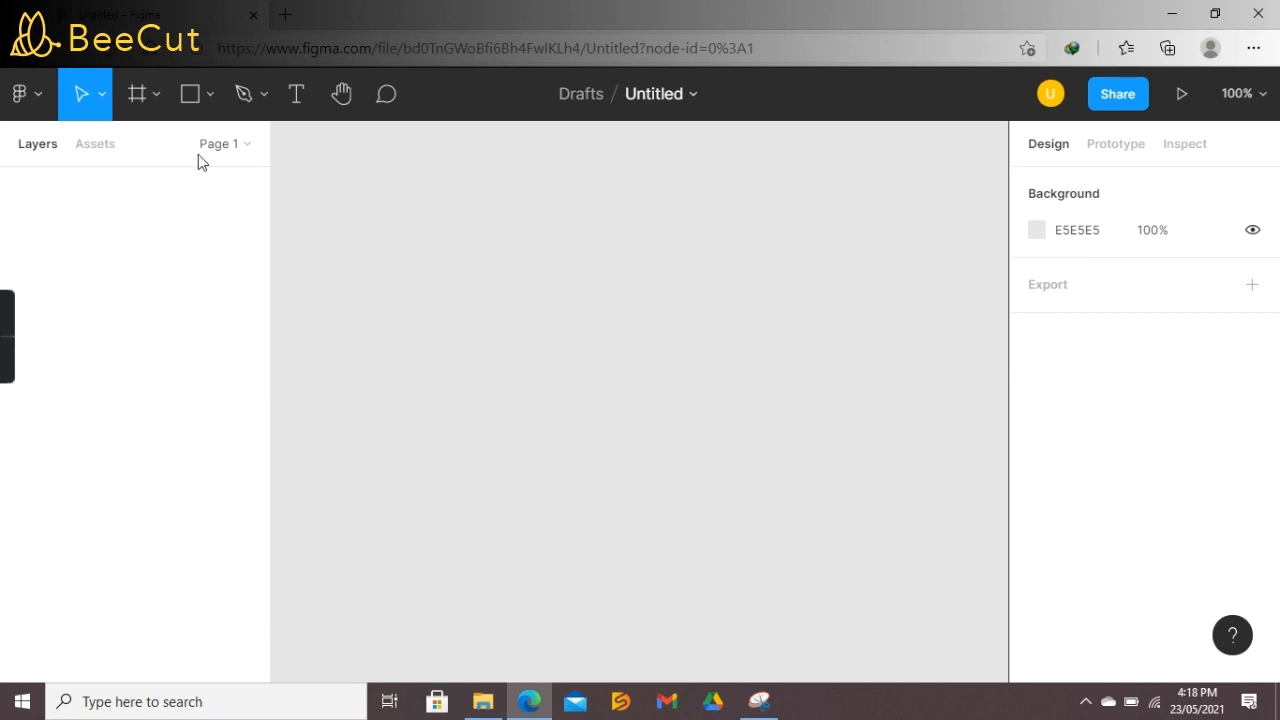
# Step: Create a 1440 × 1024 Desktop frame and paste the black-and-white haunted house image copied from Bing into it
pyautogui.click(138, 100)
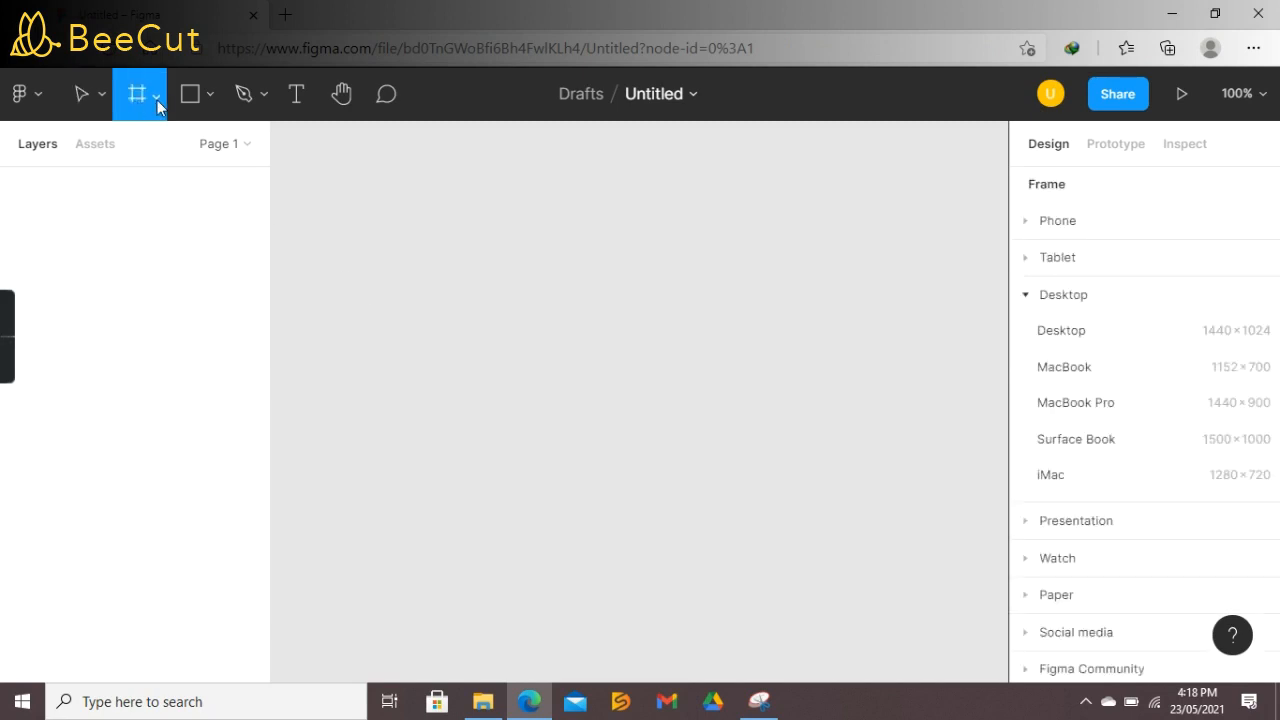
pyautogui.click(1110, 345)
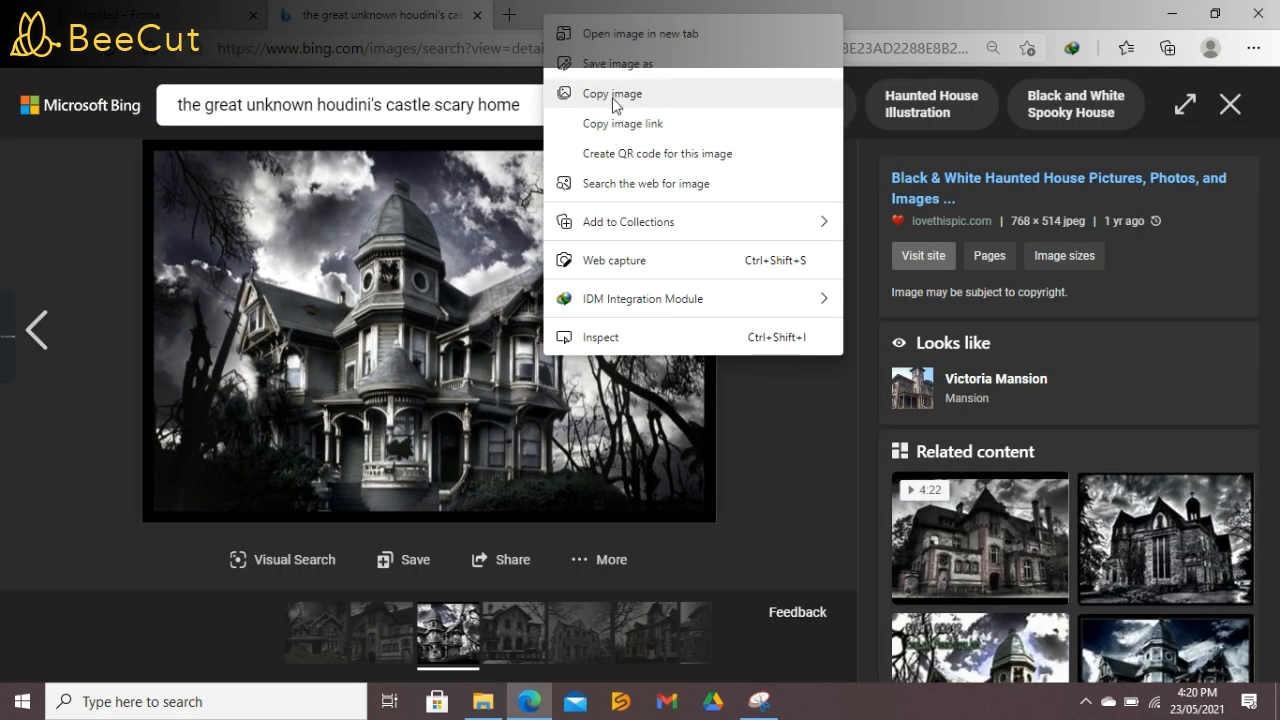
pyautogui.click(614, 95)
pyautogui.click(186, 18)
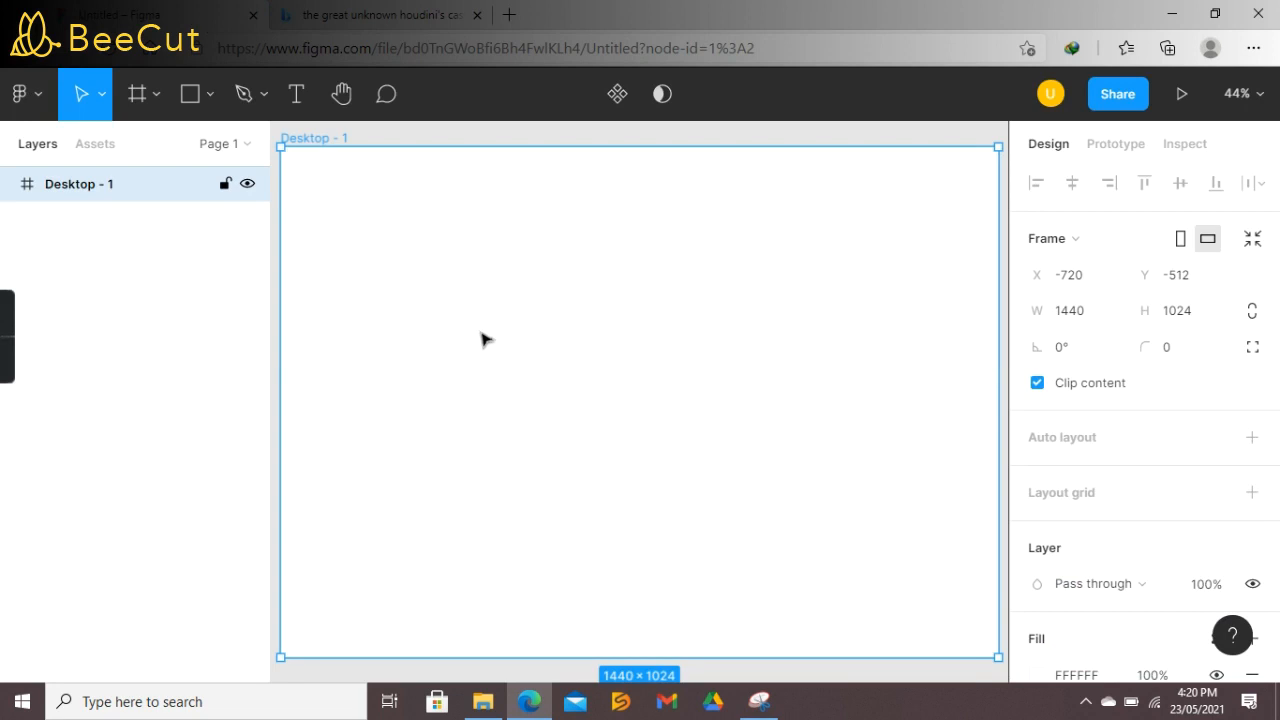
pyautogui.hotkey('ctrl', 'v')
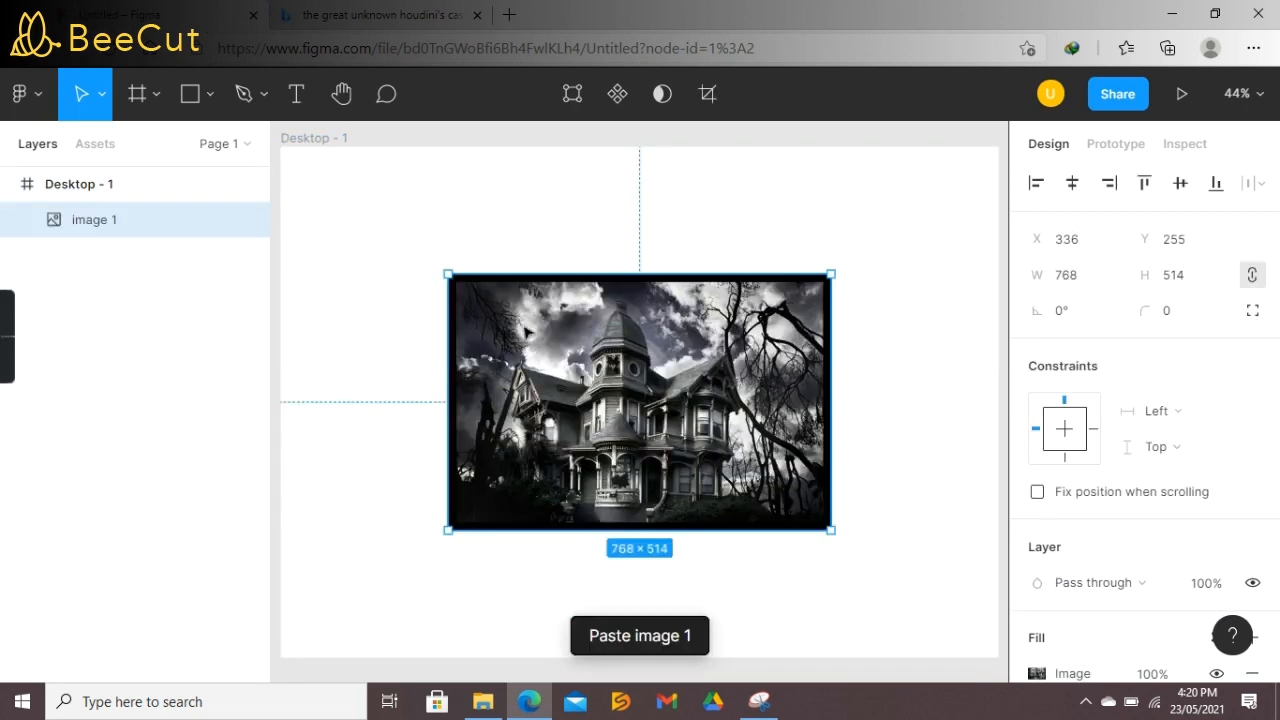
# Step: Stretch the haunted house image on all four sides so that it covers the whole Desktop frame
pyautogui.moveTo(445, 373); pyautogui.dragTo(286, 346)
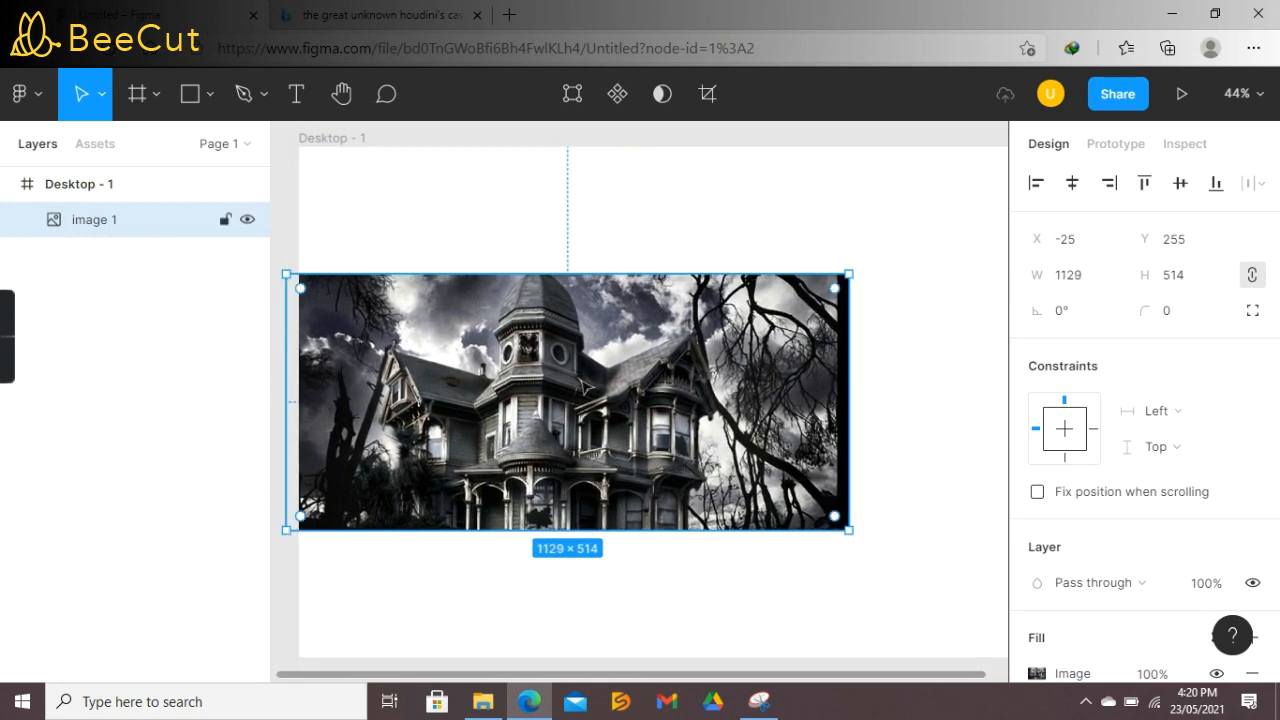
pyautogui.moveTo(846, 390); pyautogui.dragTo(994, 363)
pyautogui.moveTo(605, 266); pyautogui.dragTo(604, 156)
pyautogui.moveTo(586, 530); pyautogui.dragTo(588, 656)
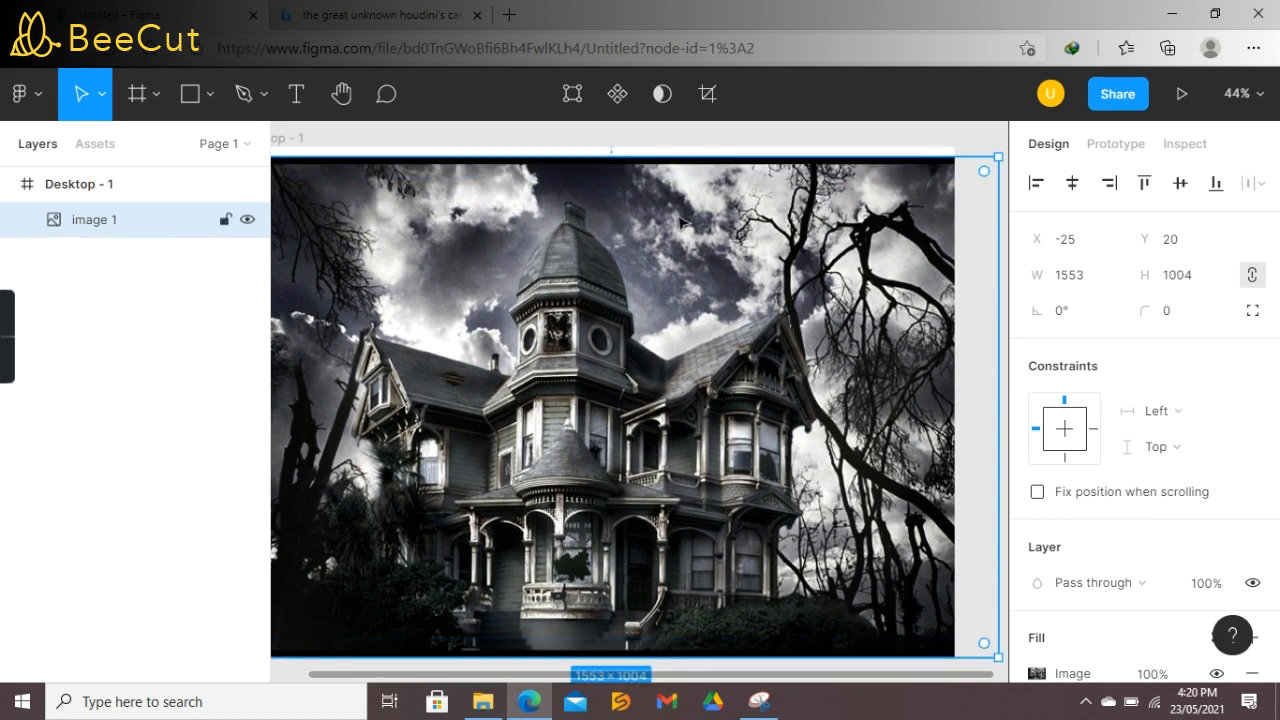
pyautogui.moveTo(656, 151); pyautogui.dragTo(717, 132)
# Step: Draw a rectangle about 221 × 102 above the Desktop frame and a second one about 178 × 82 inside it
pyautogui.click(206, 96)
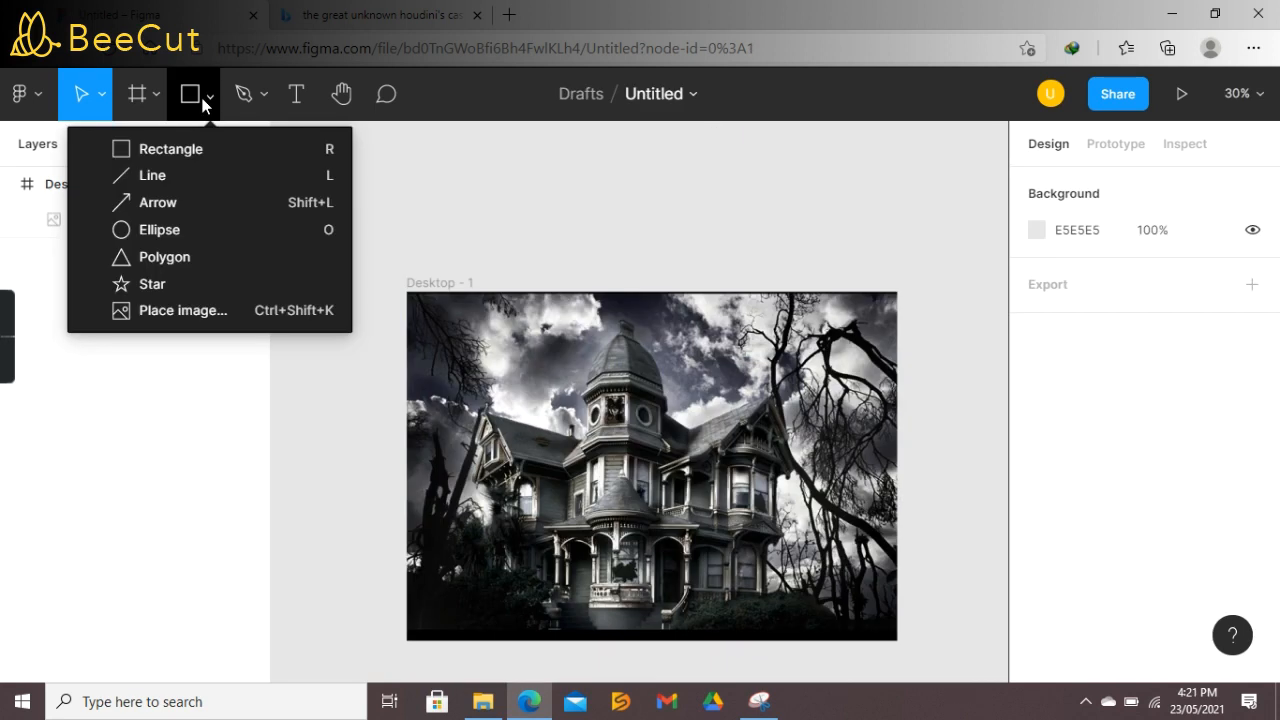
pyautogui.click(182, 148)
pyautogui.moveTo(323, 237)
pyautogui.mouseDown()
pyautogui.moveTo(312, 213)
pyautogui.moveTo(391, 214)
pyautogui.moveTo(392, 201)
pyautogui.mouseUp()
pyautogui.click(420, 206)
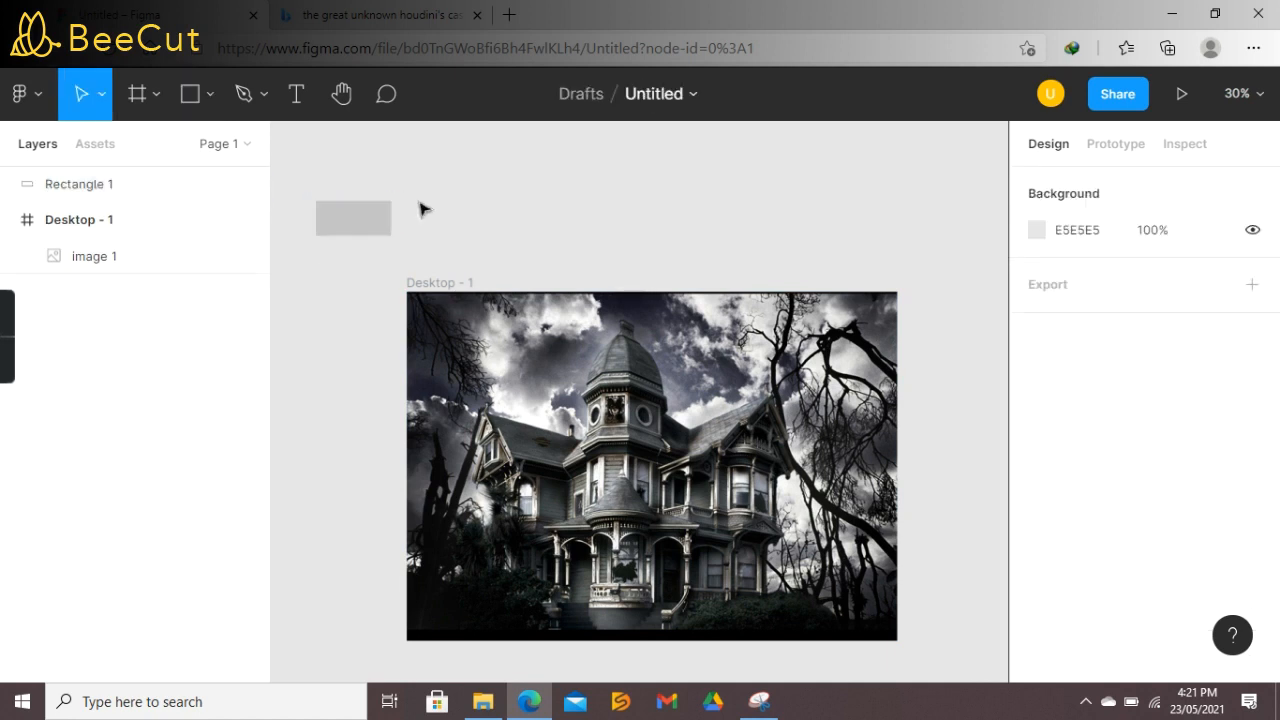
pyautogui.click(190, 94)
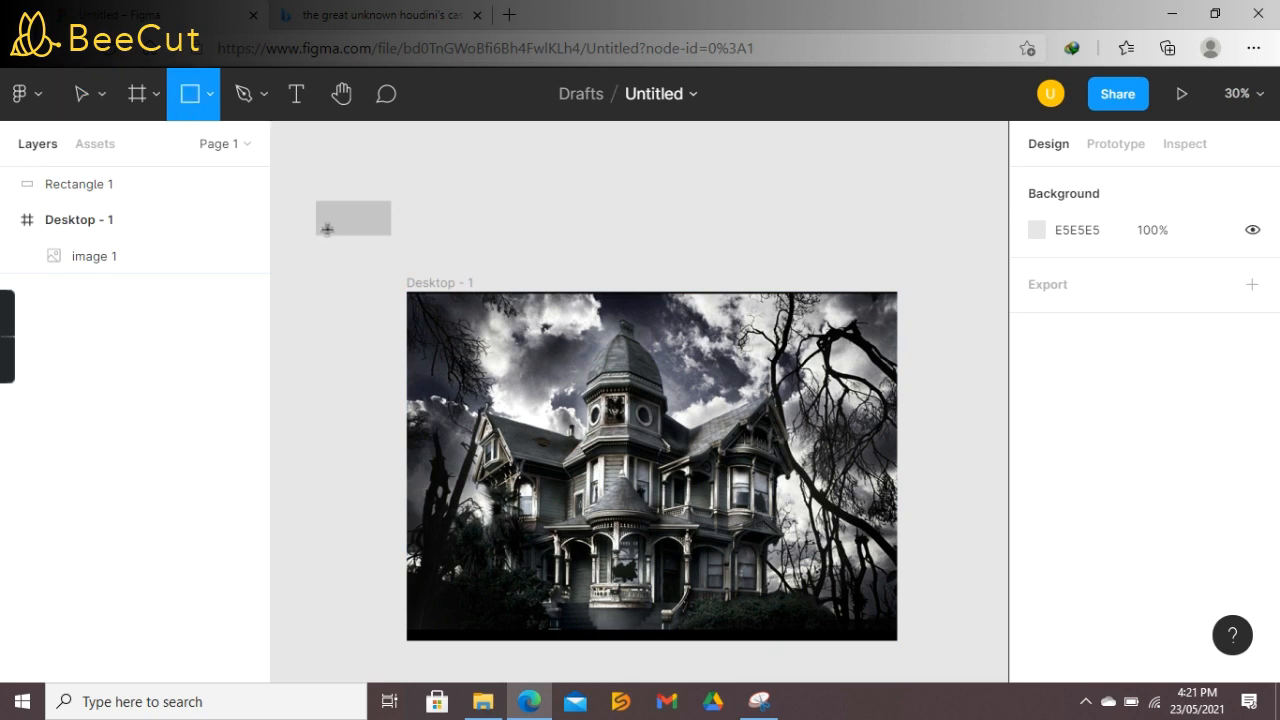
pyautogui.moveTo(320, 228)
pyautogui.mouseDown()
pyautogui.moveTo(381, 206)
pyautogui.moveTo(368, 220)
pyautogui.moveTo(382, 224)
pyautogui.mouseUp()
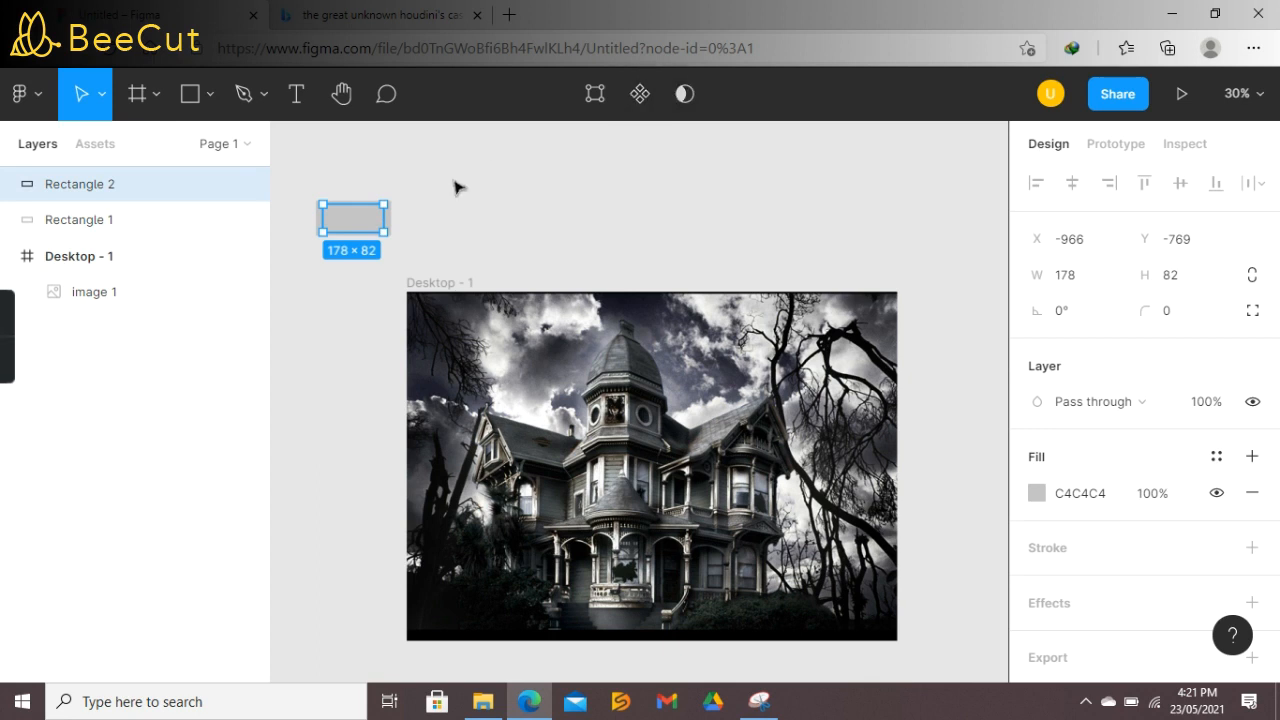
# Step: Combine the two nested rectangles with the Exclude boolean operation to make a hollow border, after trying Intersect
pyautogui.click(320, 298)
pyautogui.moveTo(318, 284); pyautogui.dragTo(376, 186)
pyautogui.click(707, 94)
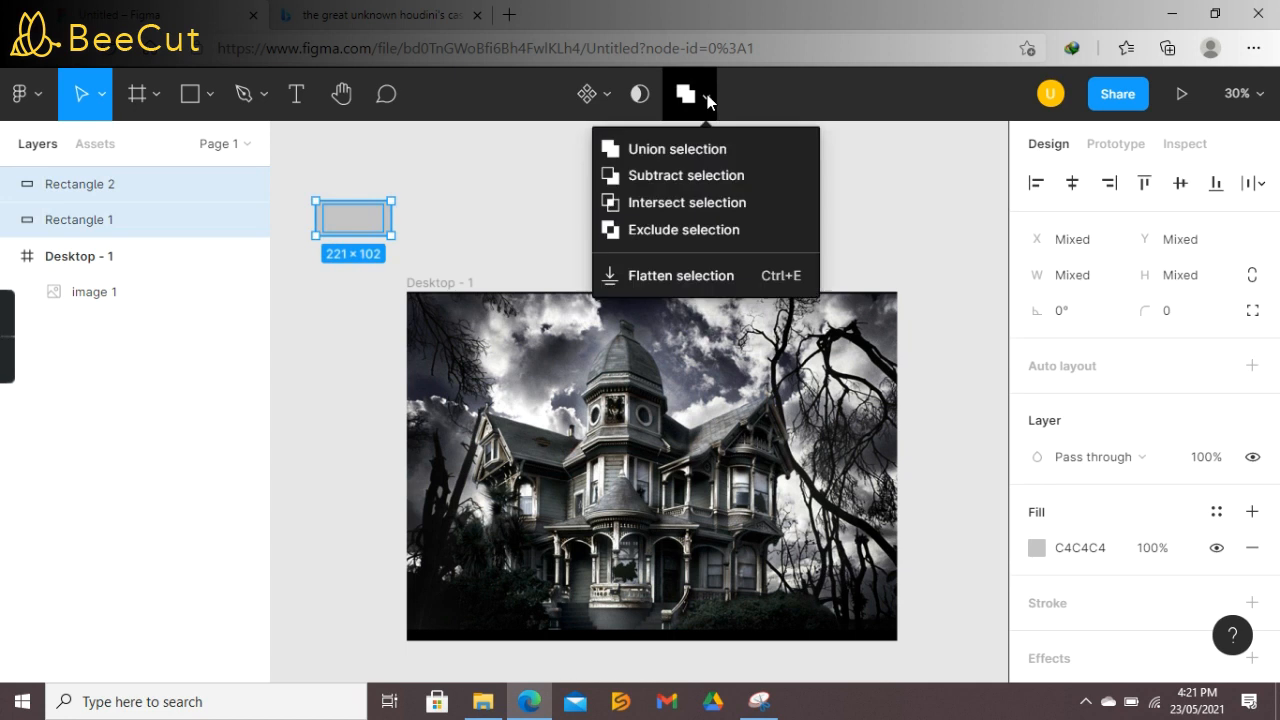
pyautogui.click(649, 219)
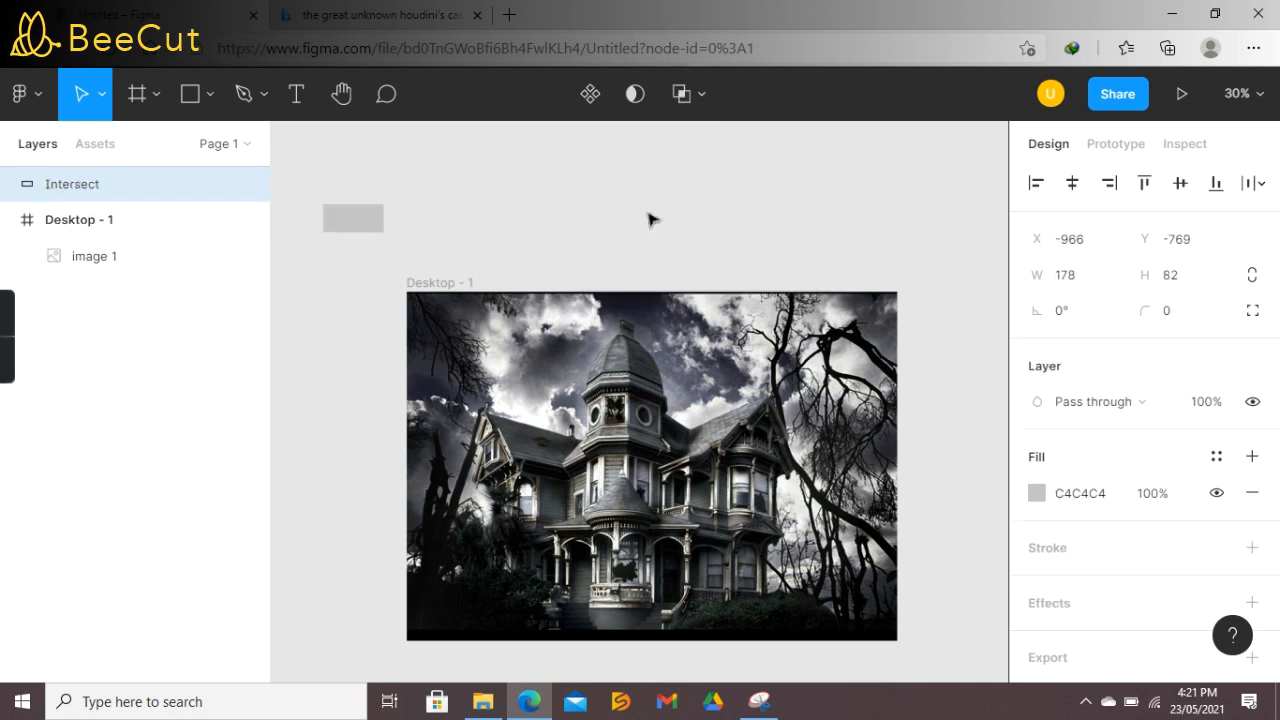
pyautogui.click(698, 96)
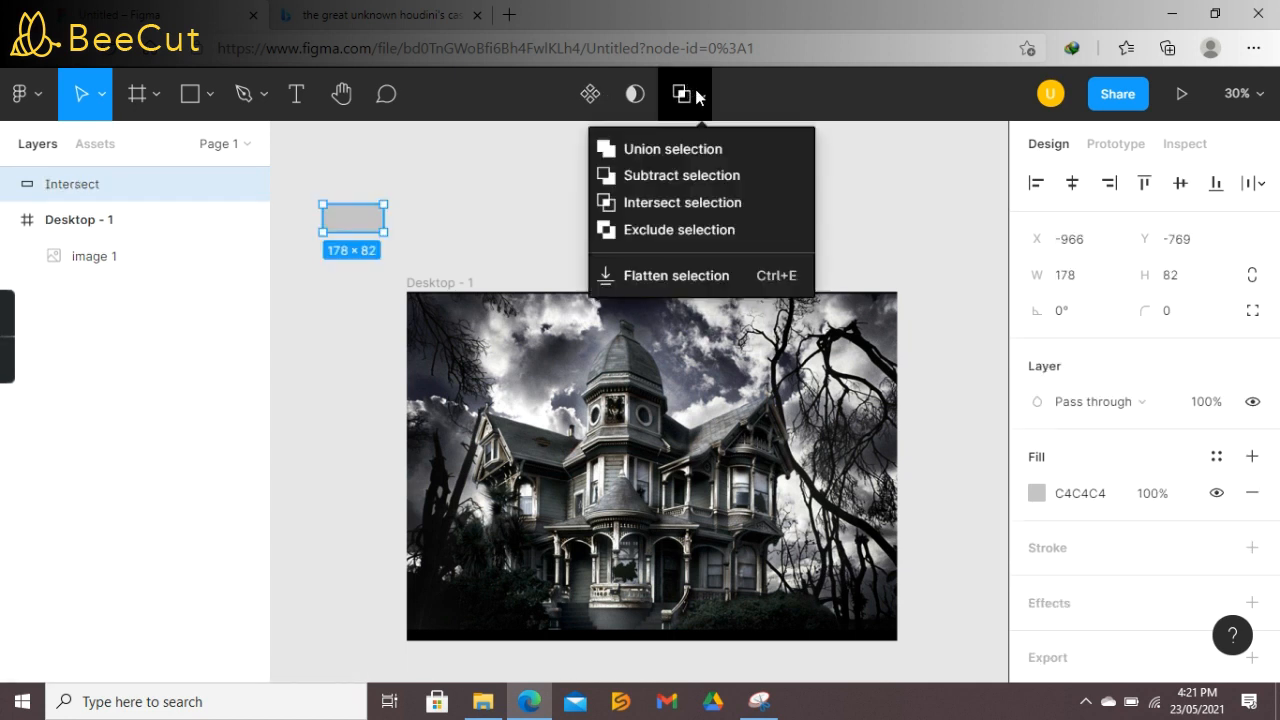
pyautogui.click(634, 229)
pyautogui.click(538, 216)
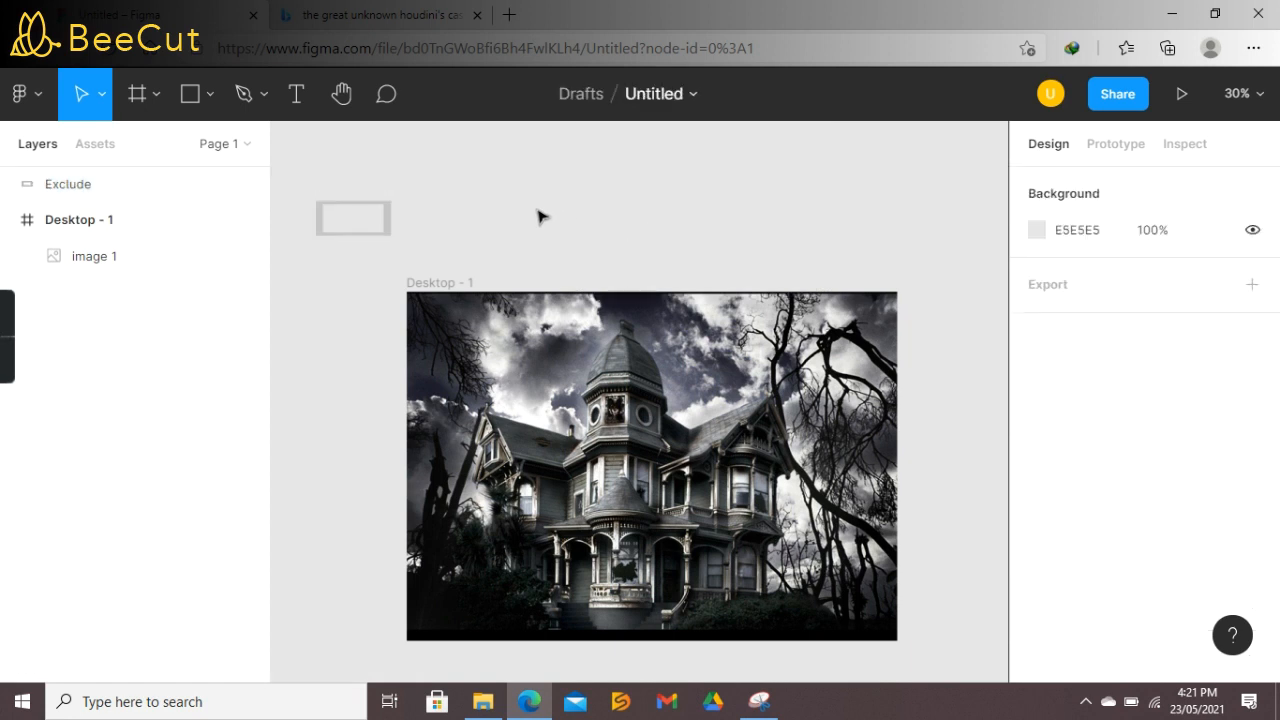
# Step: Change the hollow border's fill to dark teal 094051
pyautogui.click(387, 226)
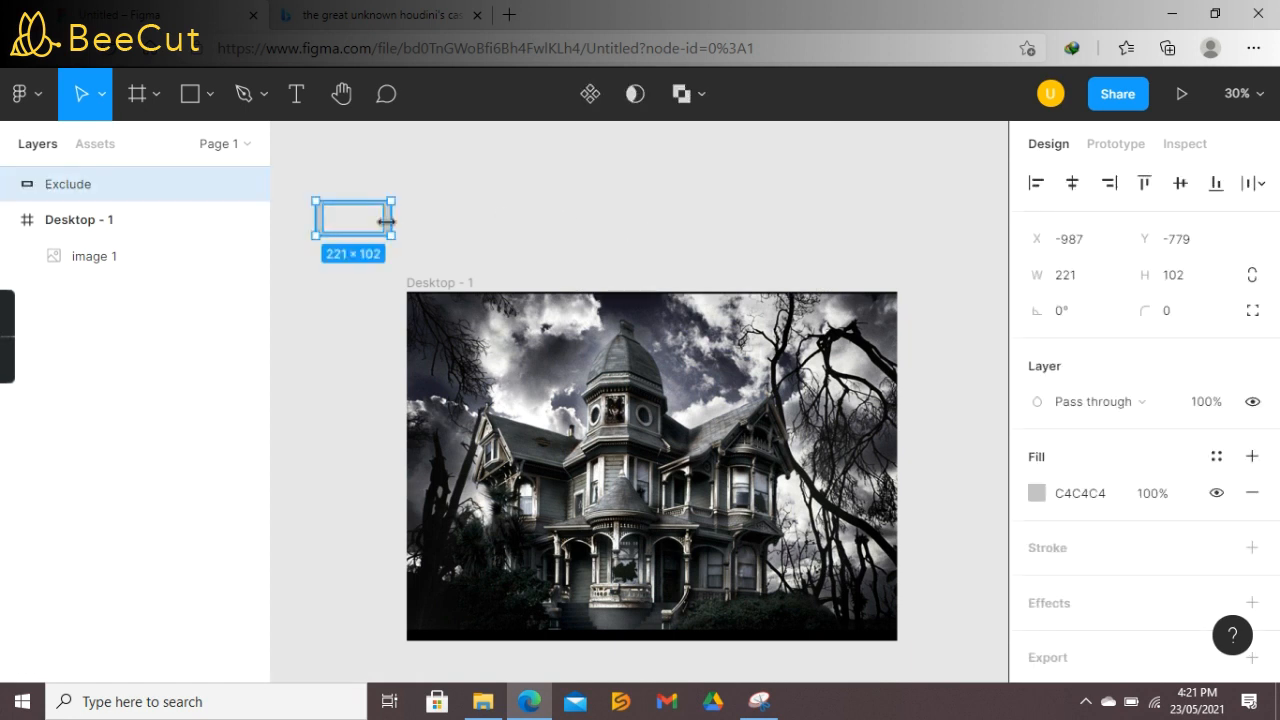
pyautogui.click(1037, 497)
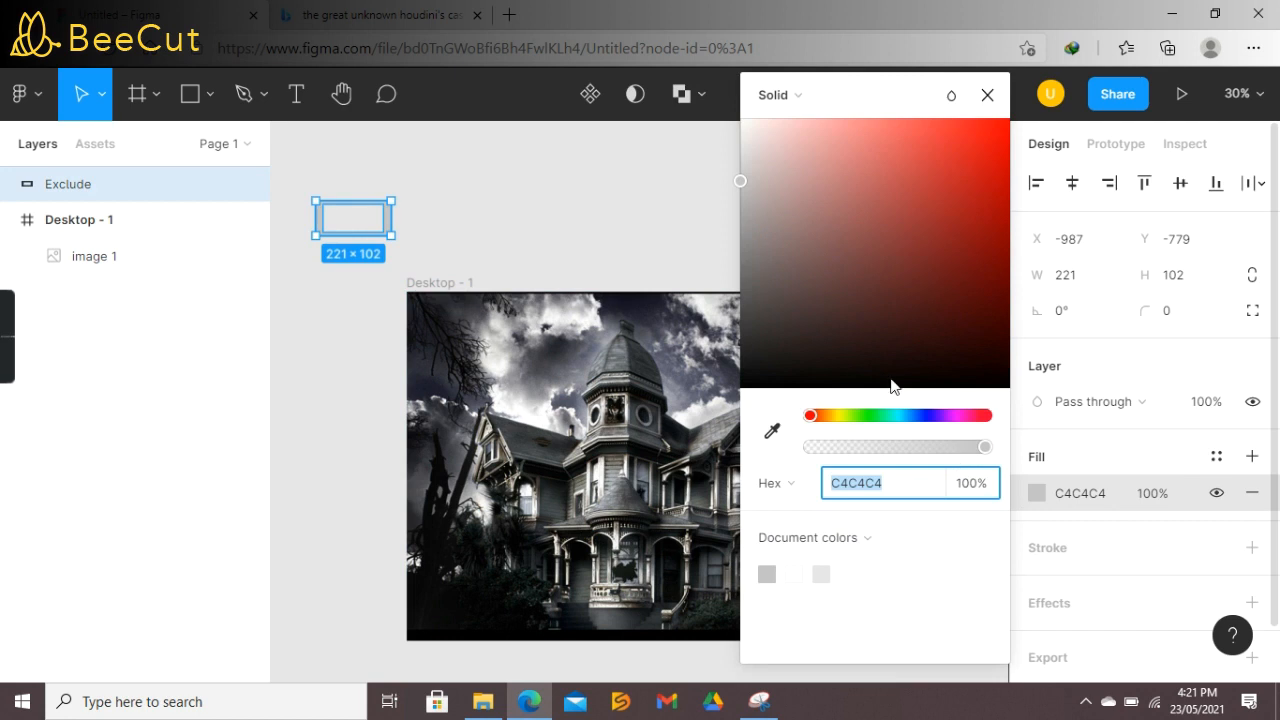
pyautogui.click(880, 416)
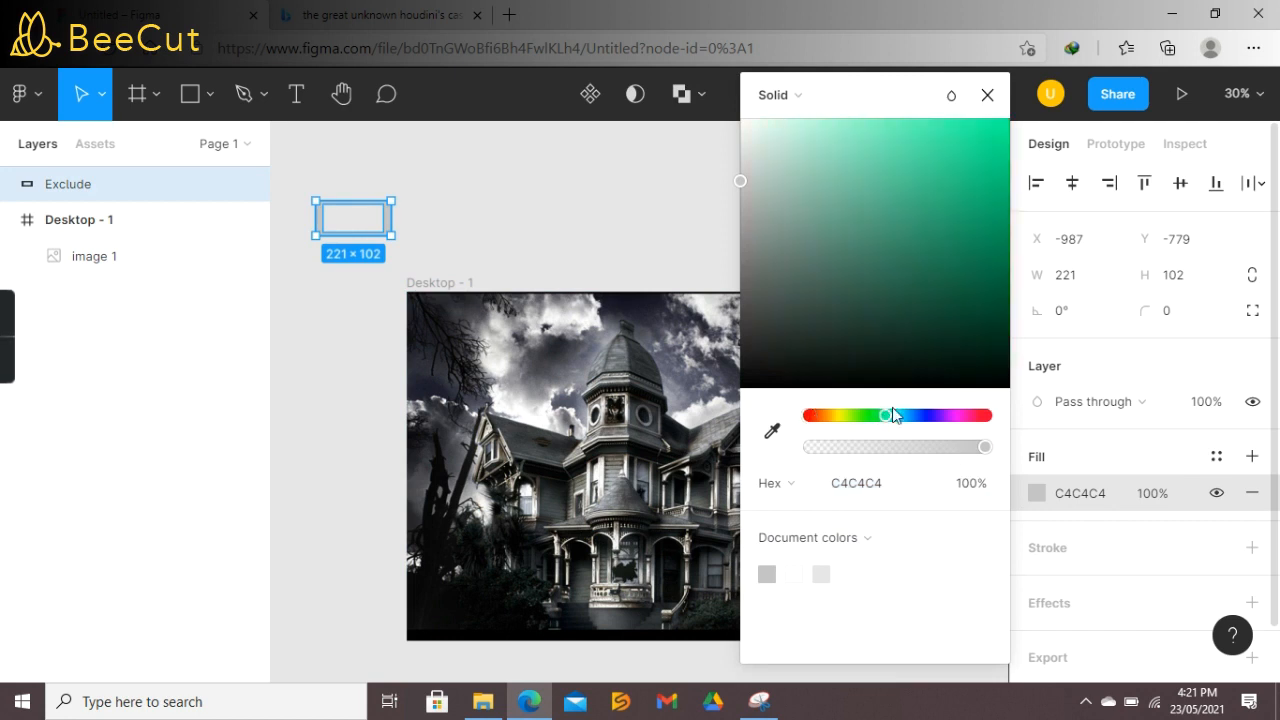
pyautogui.moveTo(893, 418); pyautogui.dragTo(907, 418)
pyautogui.click(980, 302)
pyautogui.click(688, 163)
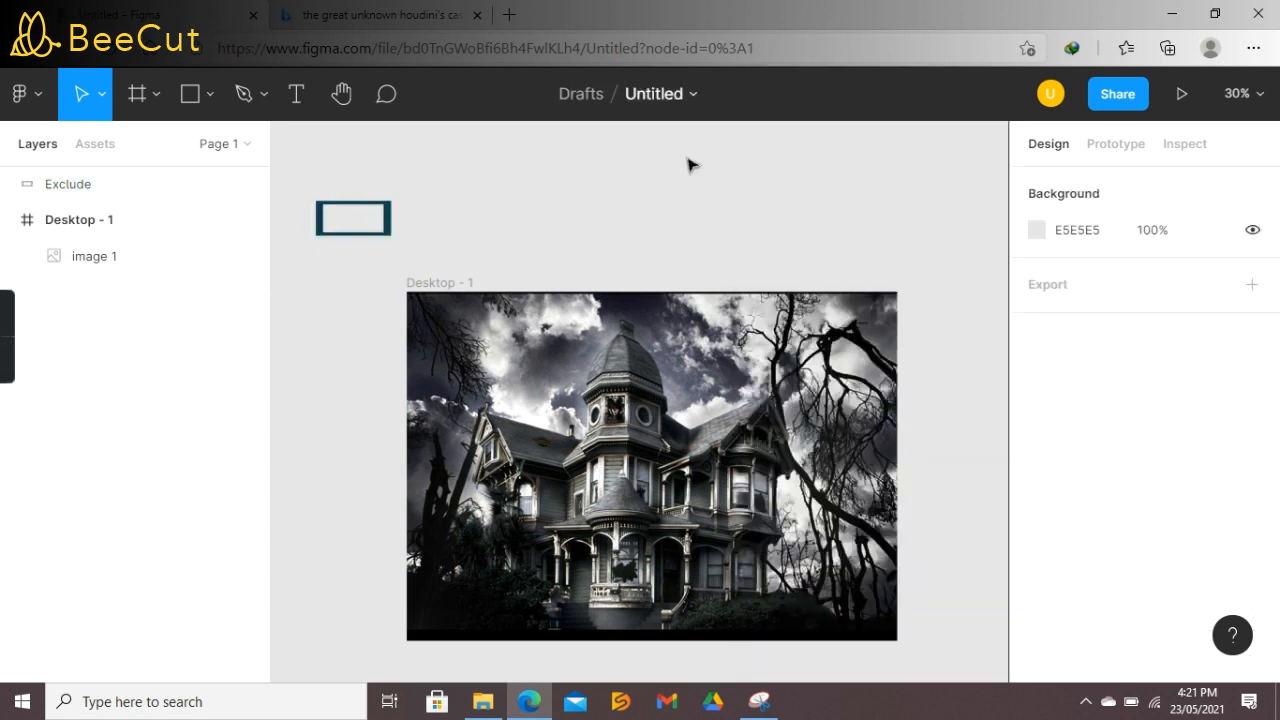
# Step: Copy the dark teal border and paste four duplicates of it
pyautogui.click(352, 218)
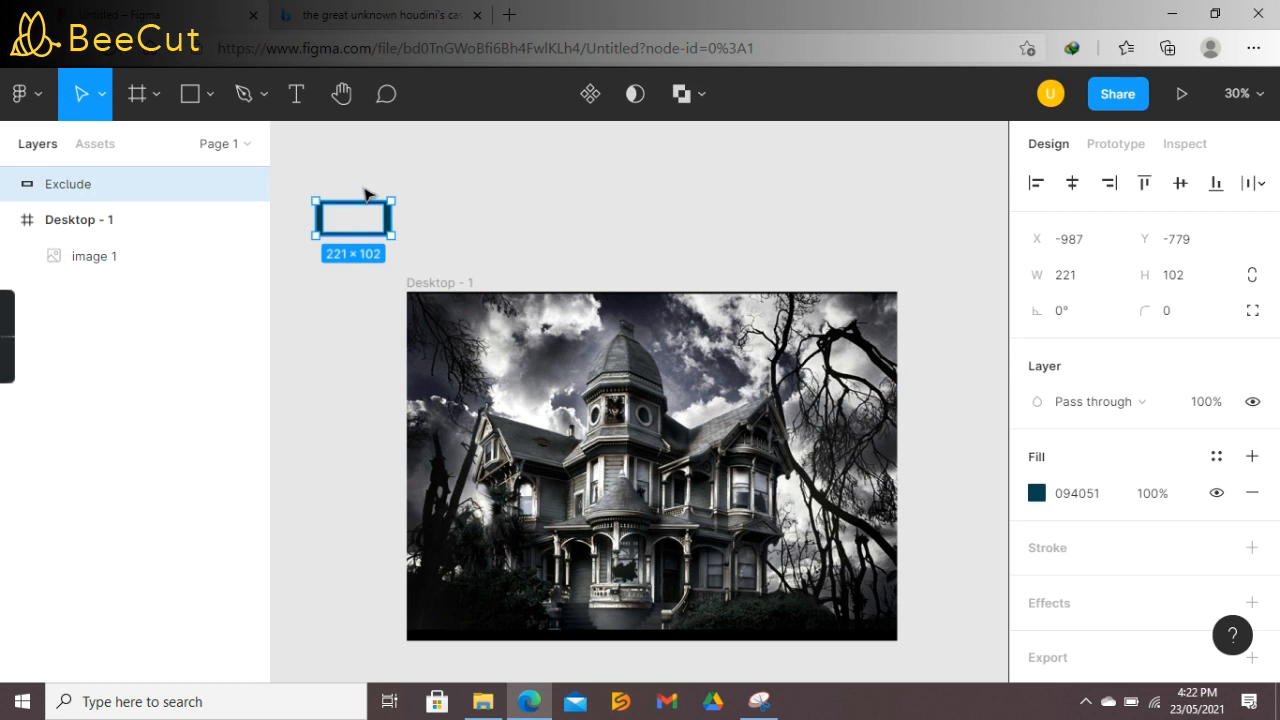
pyautogui.press('Delete')
pyautogui.hotkey('ctrl', 'v')
pyautogui.hotkey('ctrl', 'v')
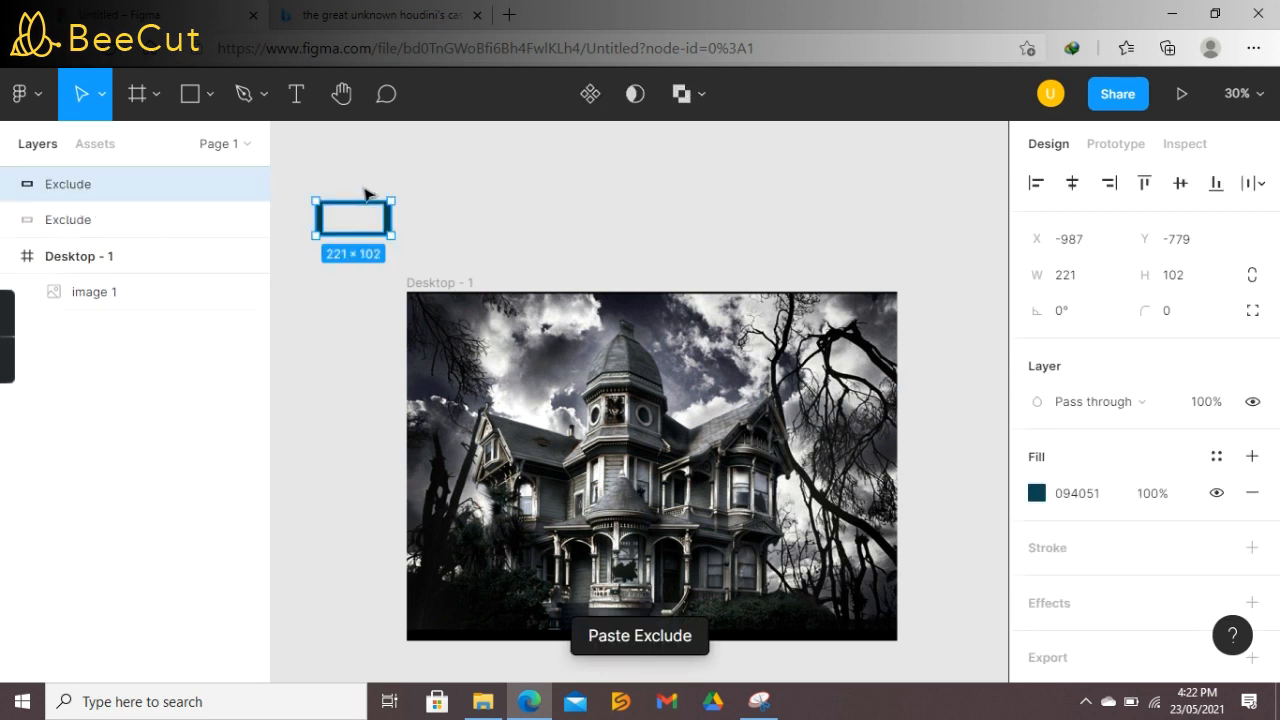
pyautogui.hotkey('ctrl', 'v')
pyautogui.hotkey('ctrl', 'v')
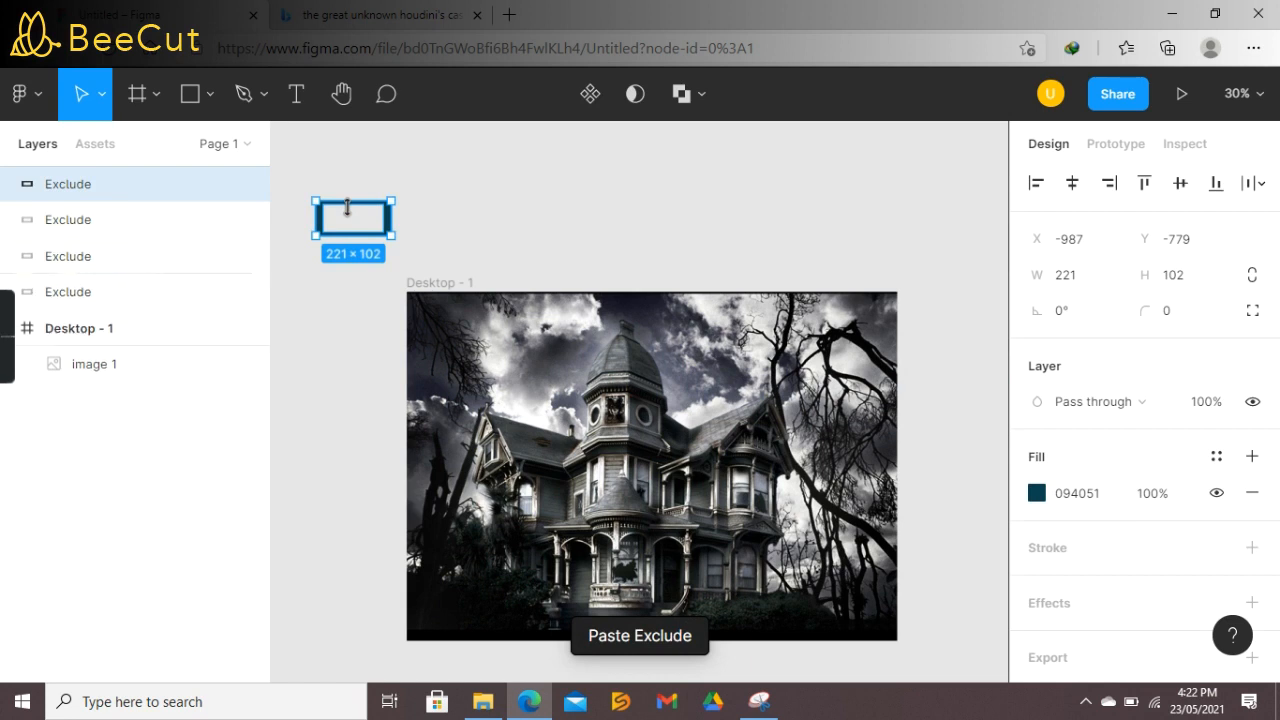
# Step: Move three of the stacked borders apart, placing two beside the Desktop frame and one above it
pyautogui.moveTo(341, 232); pyautogui.dragTo(322, 324)
pyautogui.moveTo(354, 211); pyautogui.dragTo(323, 424)
pyautogui.moveTo(351, 214); pyautogui.dragTo(458, 186)
# Step: Draw a thin horizontal bar about 1297 × 16 across the lower part of the Desktop frame and move it to about X 71, Y 839
pyautogui.press('r')
pyautogui.moveTo(422, 596)
pyautogui.mouseDown()
pyautogui.moveTo(800, 575)
pyautogui.moveTo(865, 588)
pyautogui.mouseUp()
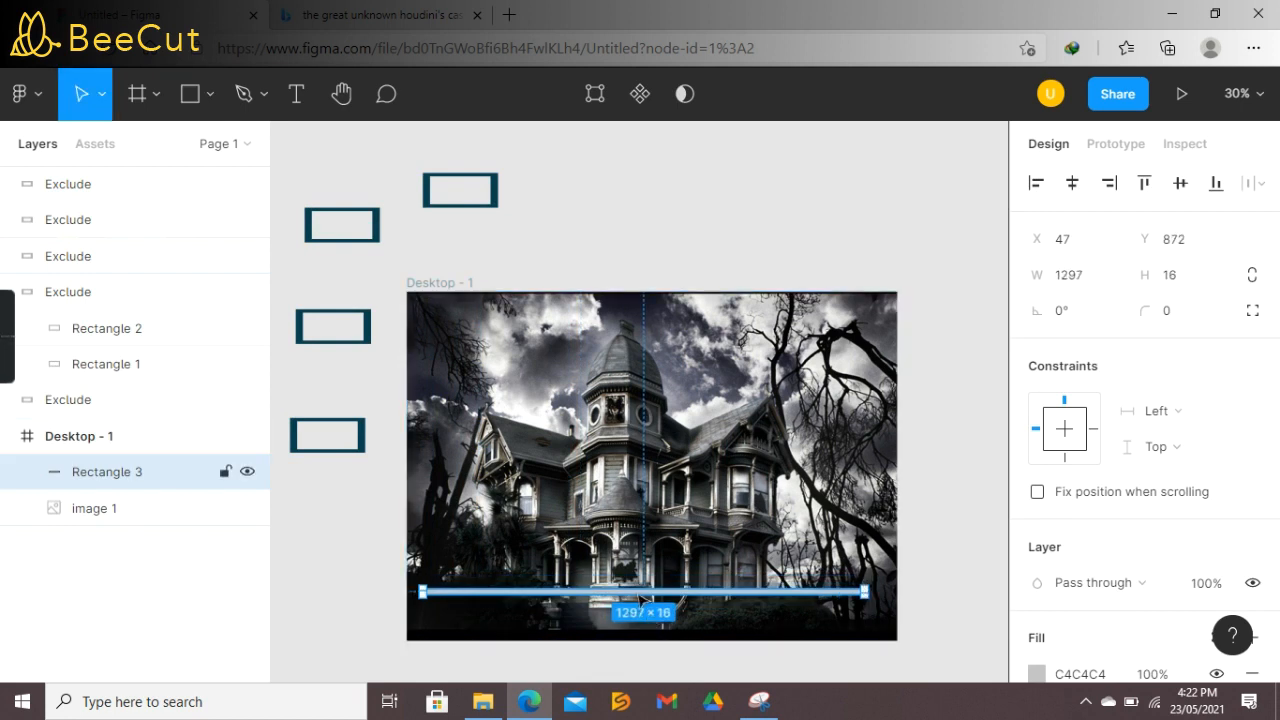
pyautogui.moveTo(637, 597); pyautogui.dragTo(647, 585)
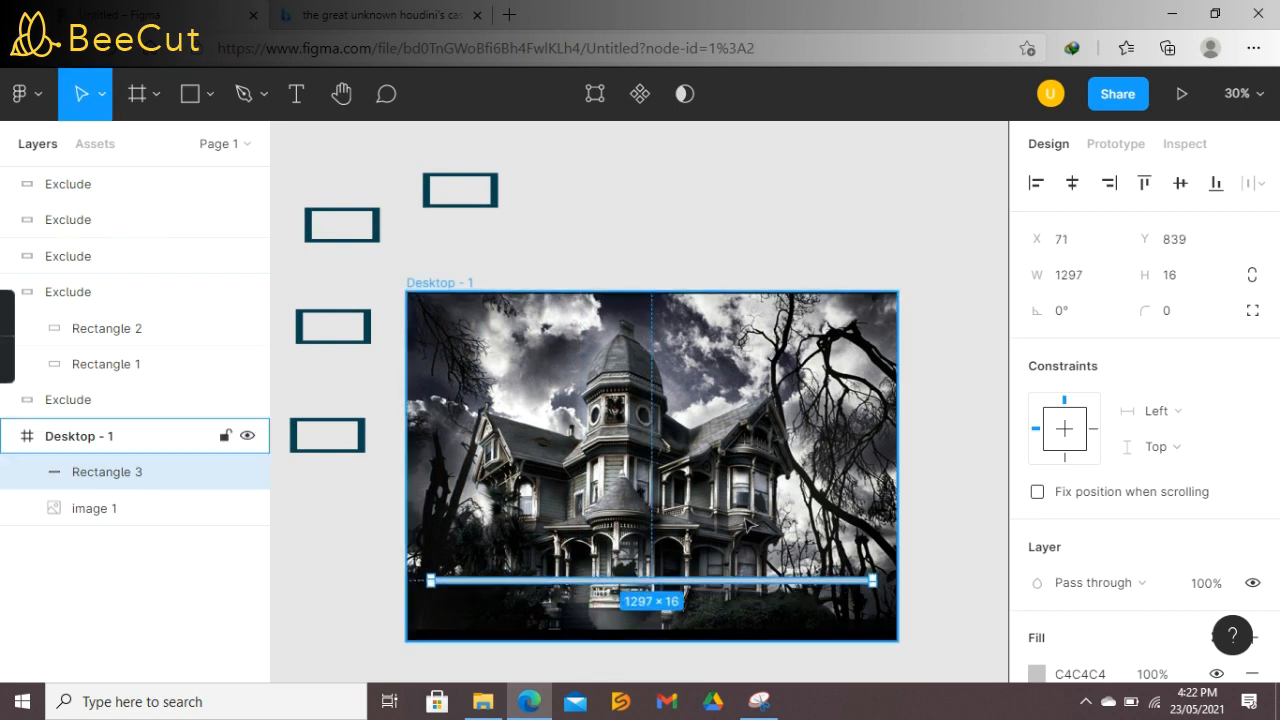
pyautogui.press('Escape')
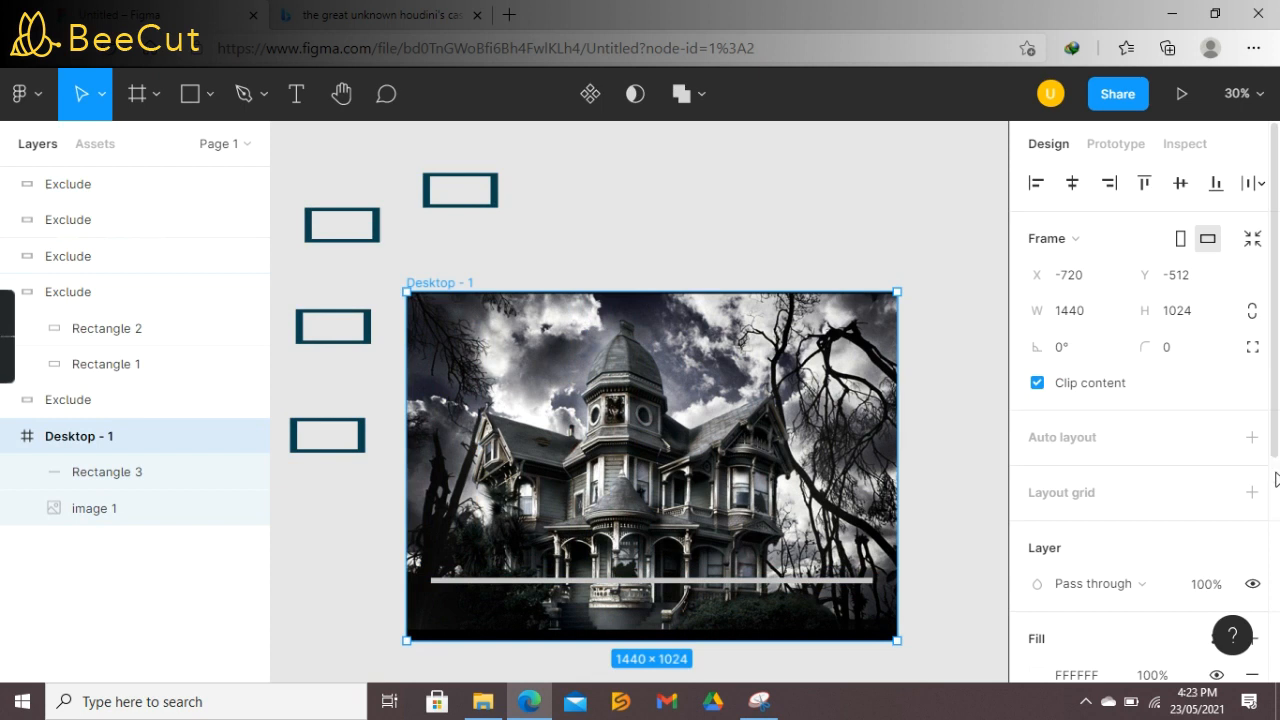
# Step: Draw a rectangle about 248 × 102 above the Desktop frame and set its corner radius to 30
pyautogui.click(190, 93)
pyautogui.click(210, 93)
pyautogui.click(197, 152)
pyautogui.moveTo(621, 242); pyautogui.dragTo(705, 204)
pyautogui.click(1173, 312)
pyautogui.write('3')
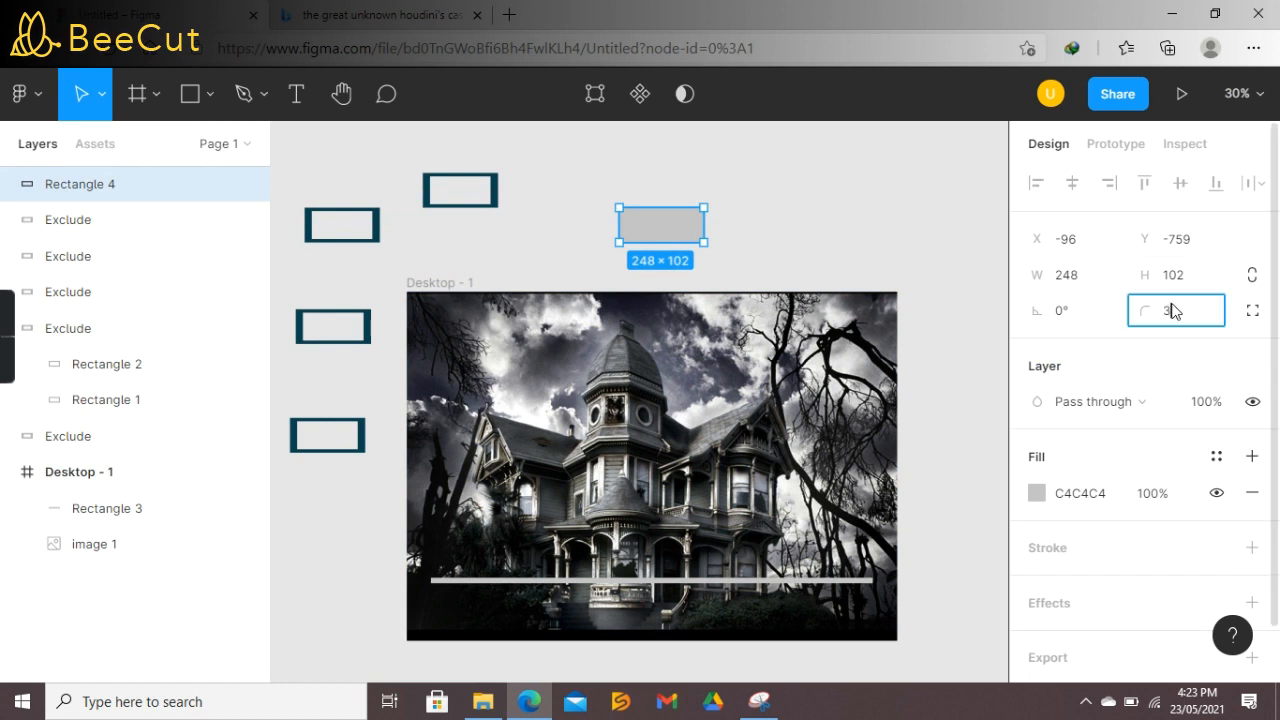
pyautogui.write('0')
pyautogui.click(940, 220)
# Step: Move the rounded rectangle onto the middle of the thin bar in the Desktop frame
pyautogui.doubleClick(623, 235)
pyautogui.moveTo(635, 235)
pyautogui.mouseDown()
pyautogui.moveTo(623, 232)
pyautogui.moveTo(783, 236)
pyautogui.moveTo(710, 372)
pyautogui.moveTo(653, 583)
pyautogui.mouseUp()
pyautogui.press('Escape')
pyautogui.click(737, 241)
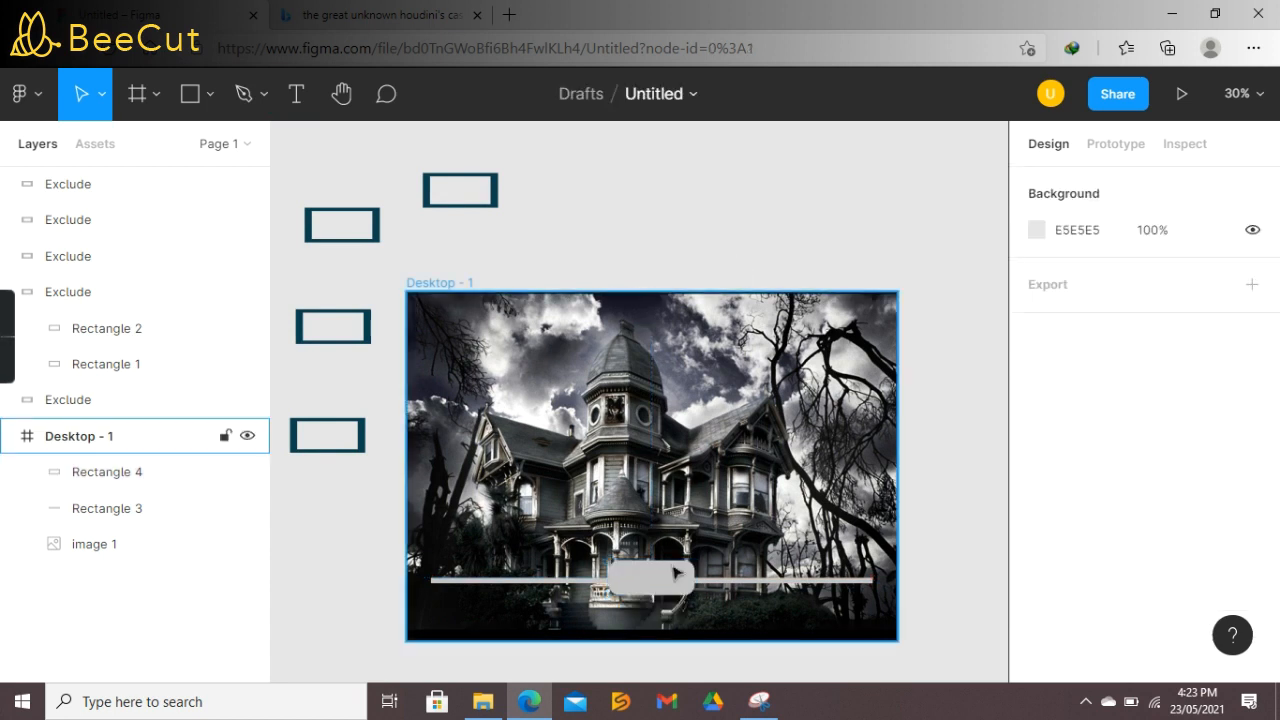
# Step: Shrink the rounded rectangle to about 86 high and centre it on the thin bar
pyautogui.scroll(3, 699, 514)
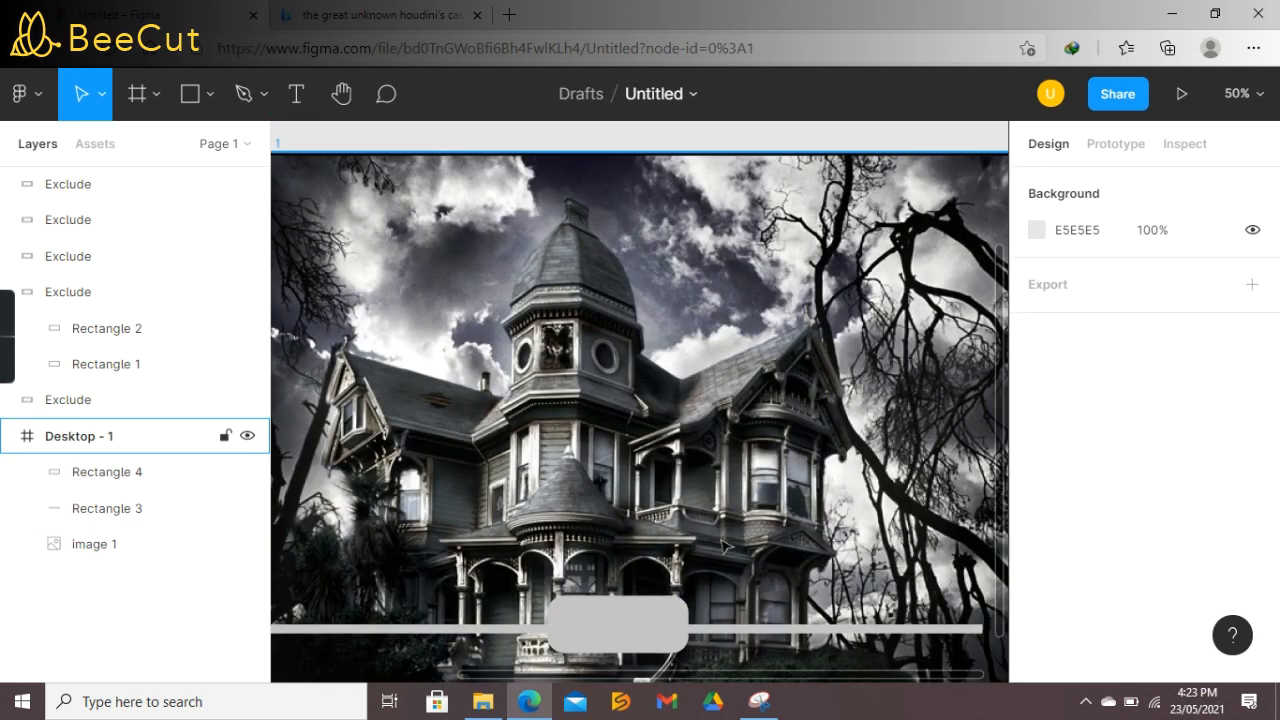
pyautogui.click(565, 621)
pyautogui.moveTo(546, 610); pyautogui.dragTo(620, 624)
pyautogui.moveTo(789, 673)
pyautogui.mouseDown()
pyautogui.moveTo(747, 673)
pyautogui.moveTo(863, 673)
pyautogui.moveTo(772, 673)
pyautogui.mouseUp()
pyautogui.moveTo(668, 633); pyautogui.dragTo(674, 634)
pyautogui.click(820, 540)
pyautogui.moveTo(1004, 417); pyautogui.dragTo(1002, 458)
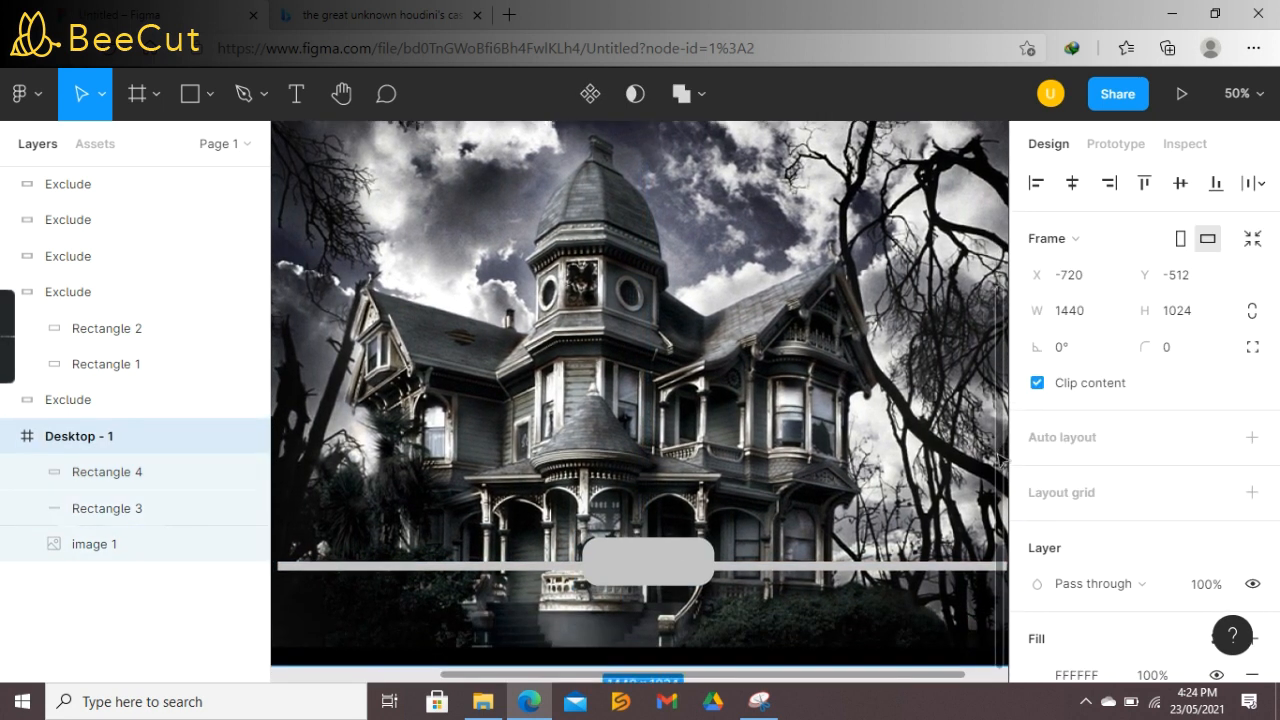
# Step: Move the four separate dark teal borders into the Desktop frame in a row beneath the bar, two on each side of the centre
pyautogui.hscroll(2, 1002, 458)
pyautogui.click(626, 464)
pyautogui.scroll(-3, 626, 464)
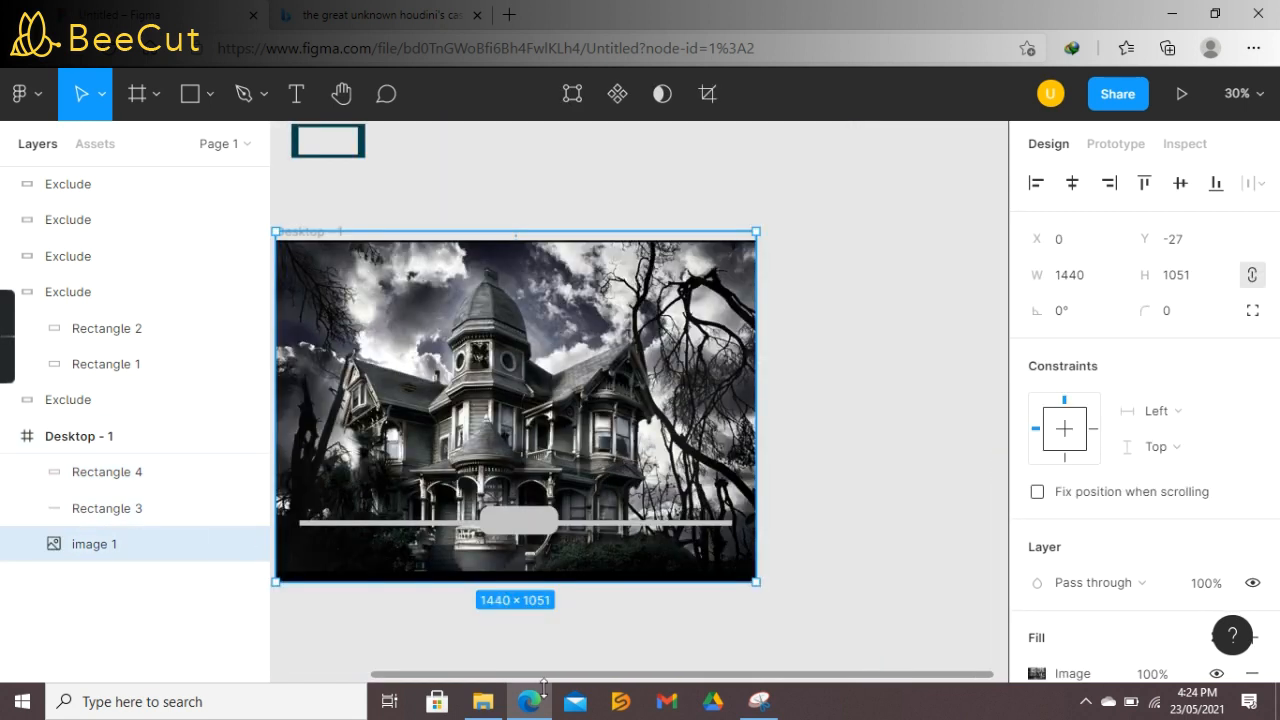
pyautogui.moveTo(534, 679); pyautogui.dragTo(380, 682)
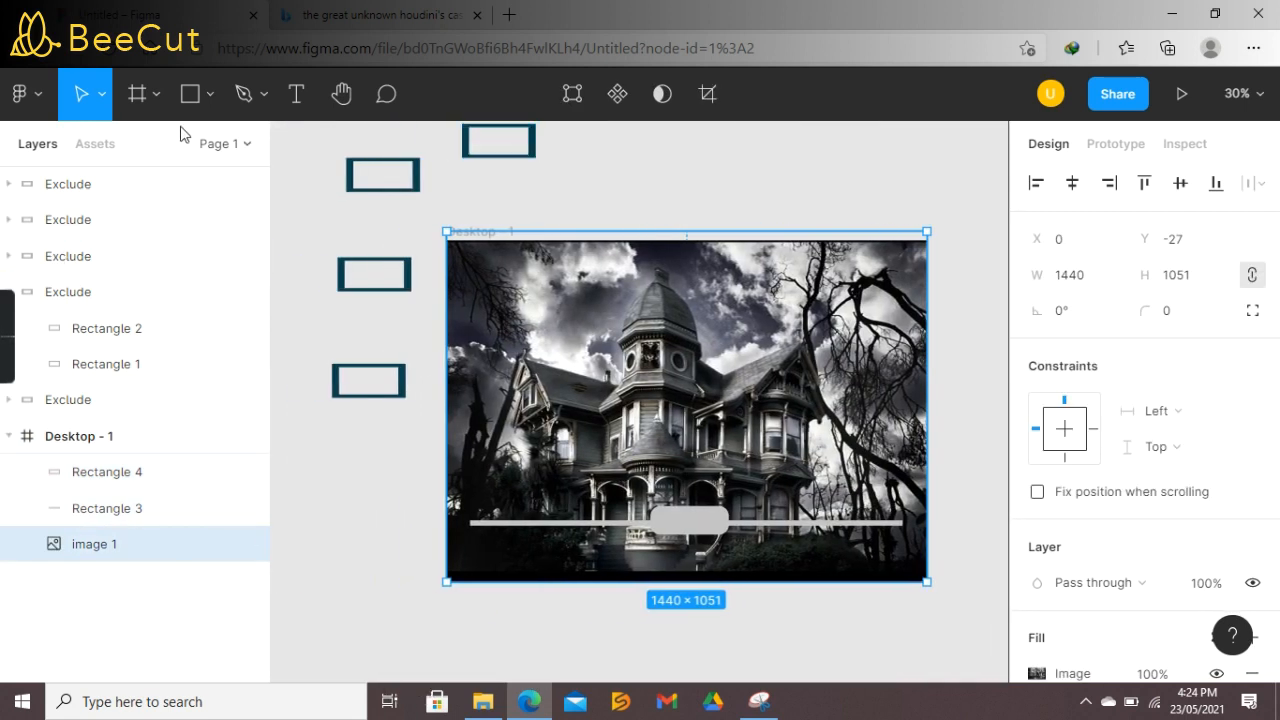
pyautogui.click(370, 180)
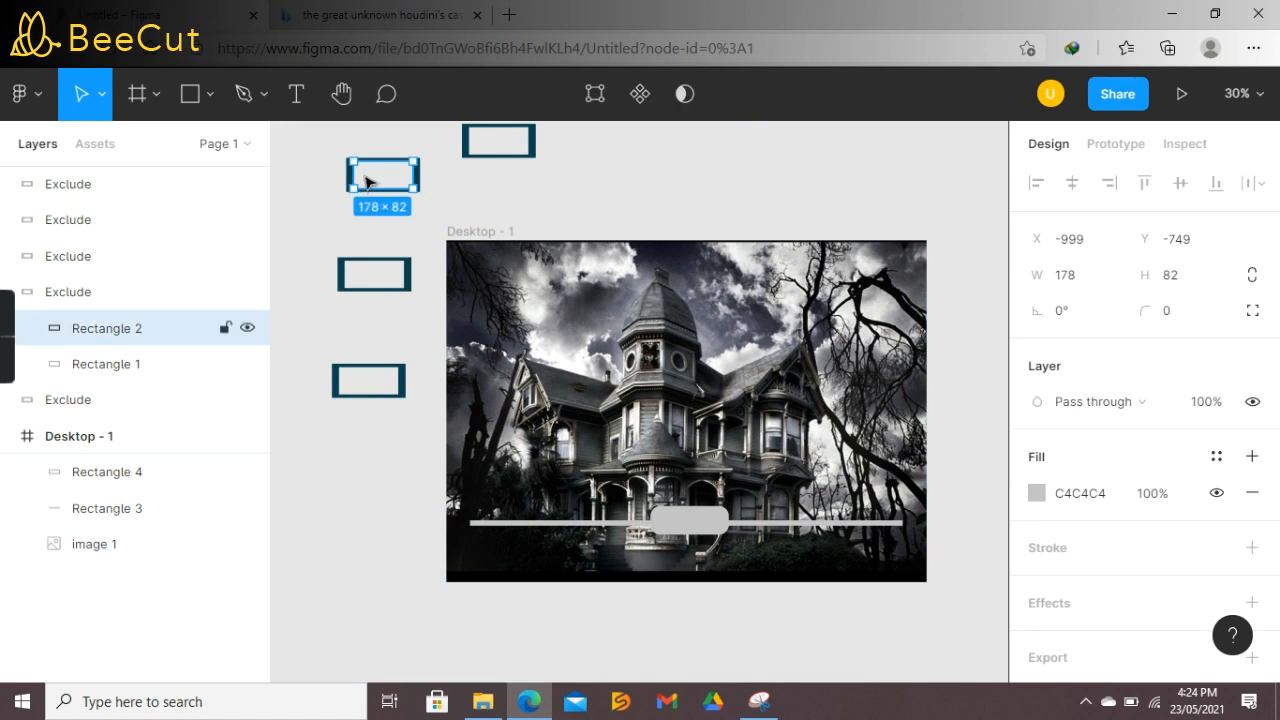
pyautogui.press('Escape')
pyautogui.moveTo(384, 173); pyautogui.dragTo(508, 552)
pyautogui.moveTo(380, 270); pyautogui.dragTo(606, 543)
pyautogui.moveTo(375, 383); pyautogui.dragTo(787, 550)
pyautogui.click(530, 155)
pyautogui.moveTo(533, 158); pyautogui.dragTo(879, 560)
# Step: Nudge the third dark teal border in the row slightly towards the centre of the frame
pyautogui.moveTo(794, 553); pyautogui.dragTo(787, 552)
pyautogui.click(785, 550)
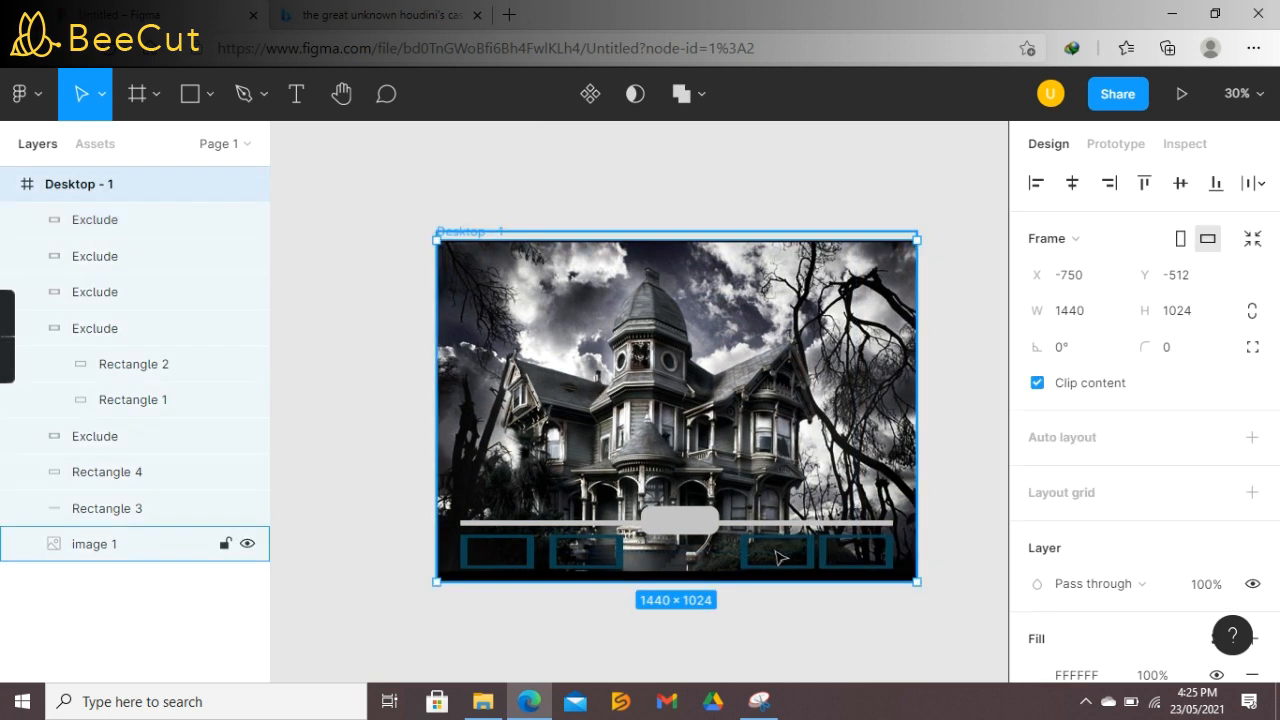
pyautogui.doubleClick(786, 552)
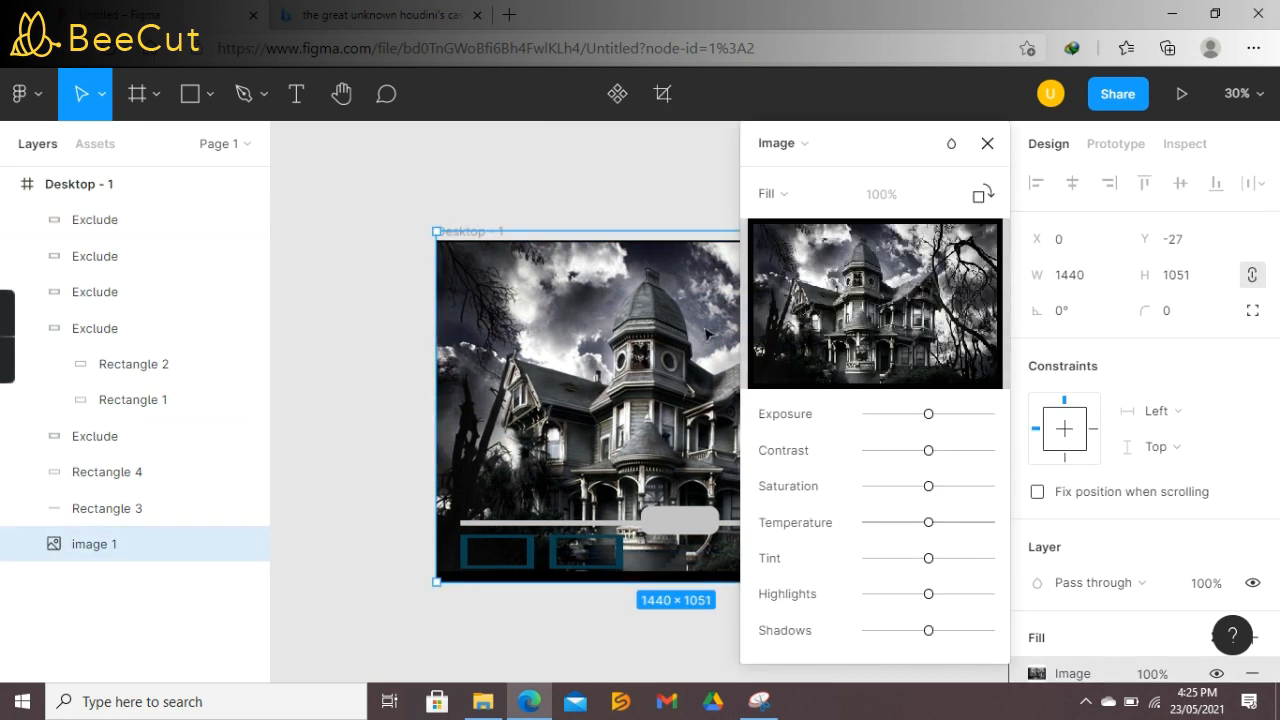
pyautogui.click(987, 143)
pyautogui.moveTo(760, 550)
pyautogui.mouseDown()
pyautogui.moveTo(775, 550)
pyautogui.moveTo(757, 555)
pyautogui.mouseUp()
pyautogui.click(762, 555)
pyautogui.click(690, 660)
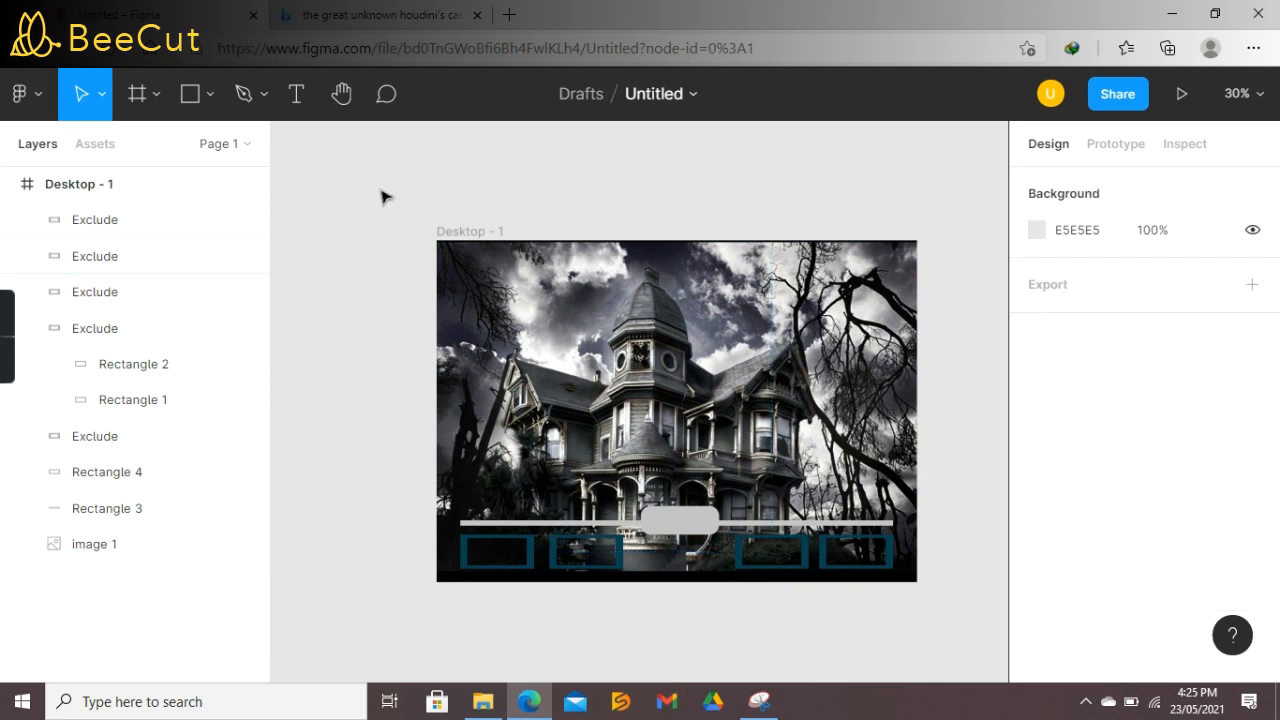
# Step: Lock the castle background image so that it cannot be selected on the canvas
pyautogui.click(675, 518)
pyautogui.moveTo(487, 514); pyautogui.dragTo(552, 502)
pyautogui.click(502, 511)
pyautogui.click(223, 545)
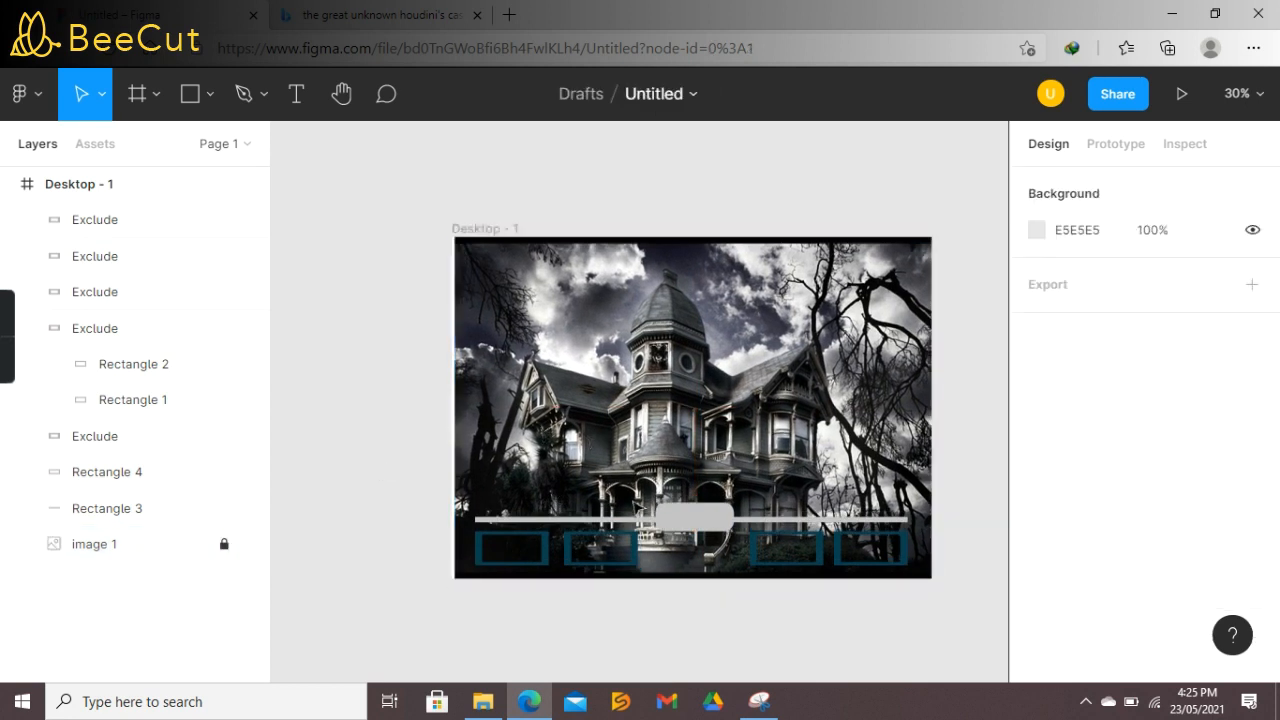
# Step: Give the thin bar and the rounded rectangle a 3-wide inside stroke in dark teal 094051
pyautogui.moveTo(655, 512); pyautogui.dragTo(745, 524)
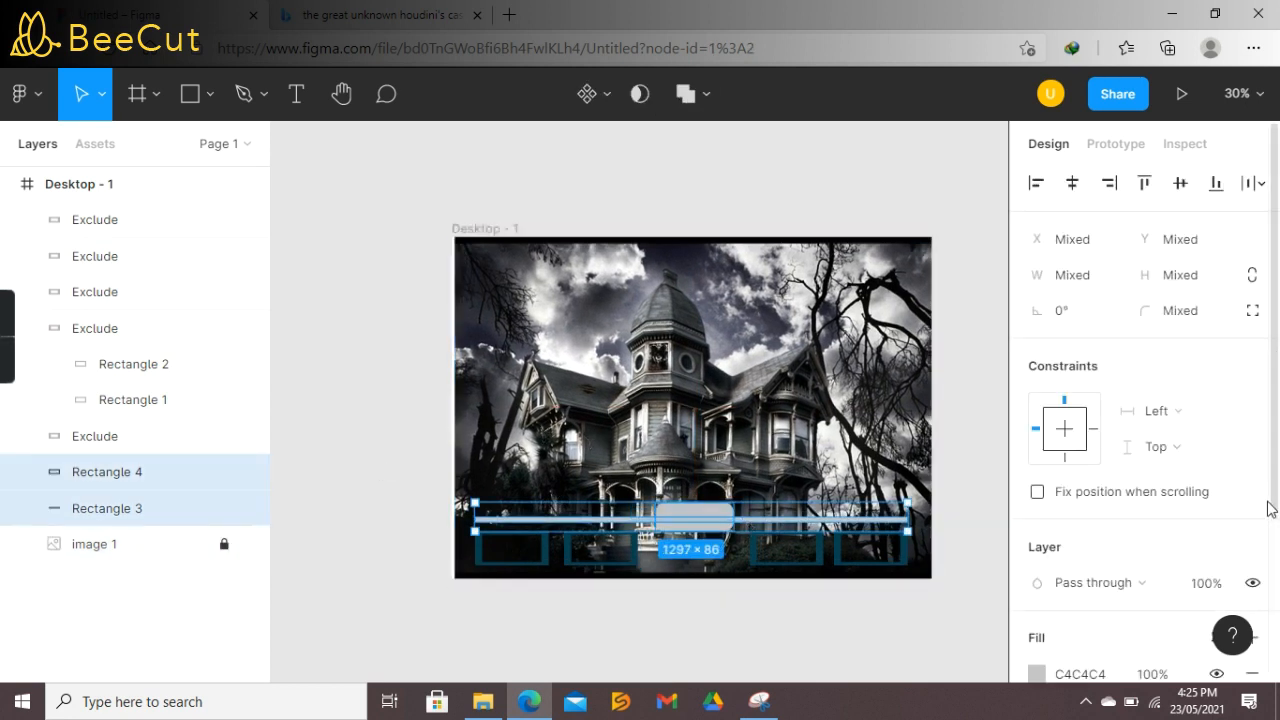
pyautogui.scroll(-3, 1277, 556)
pyautogui.click(793, 574)
pyautogui.click(1063, 563)
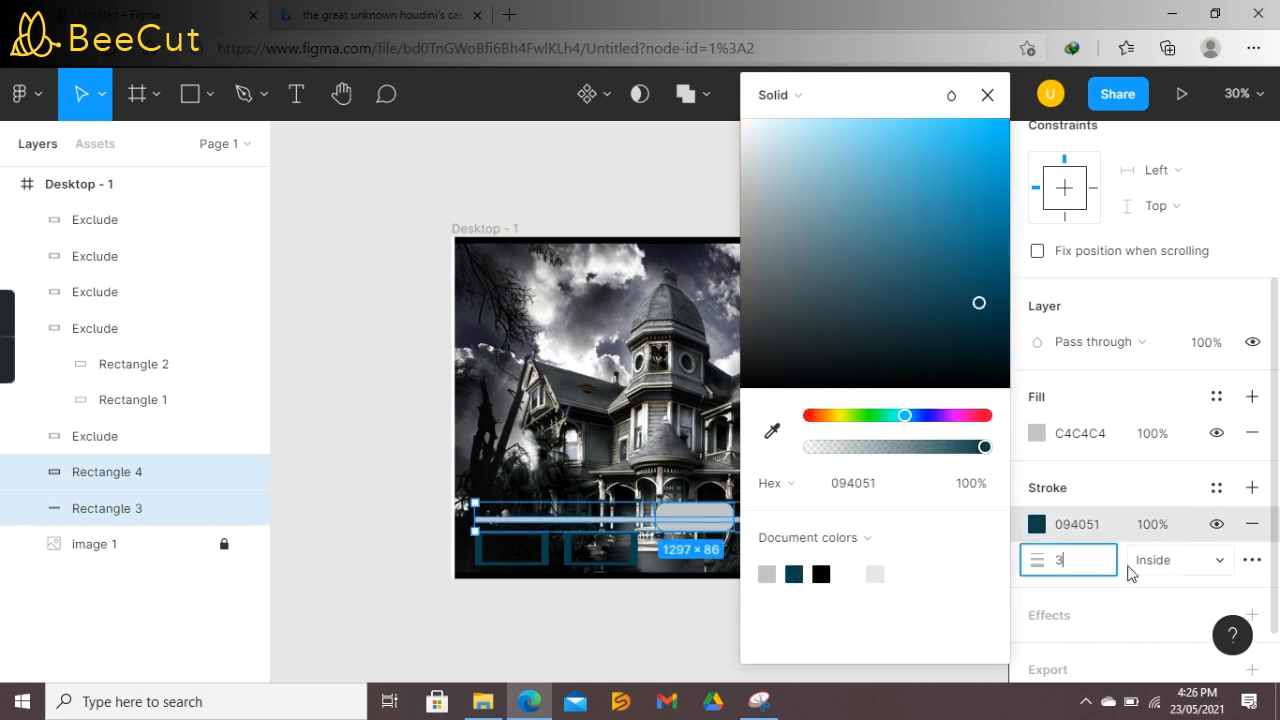
pyautogui.write('3')
pyautogui.click(700, 622)
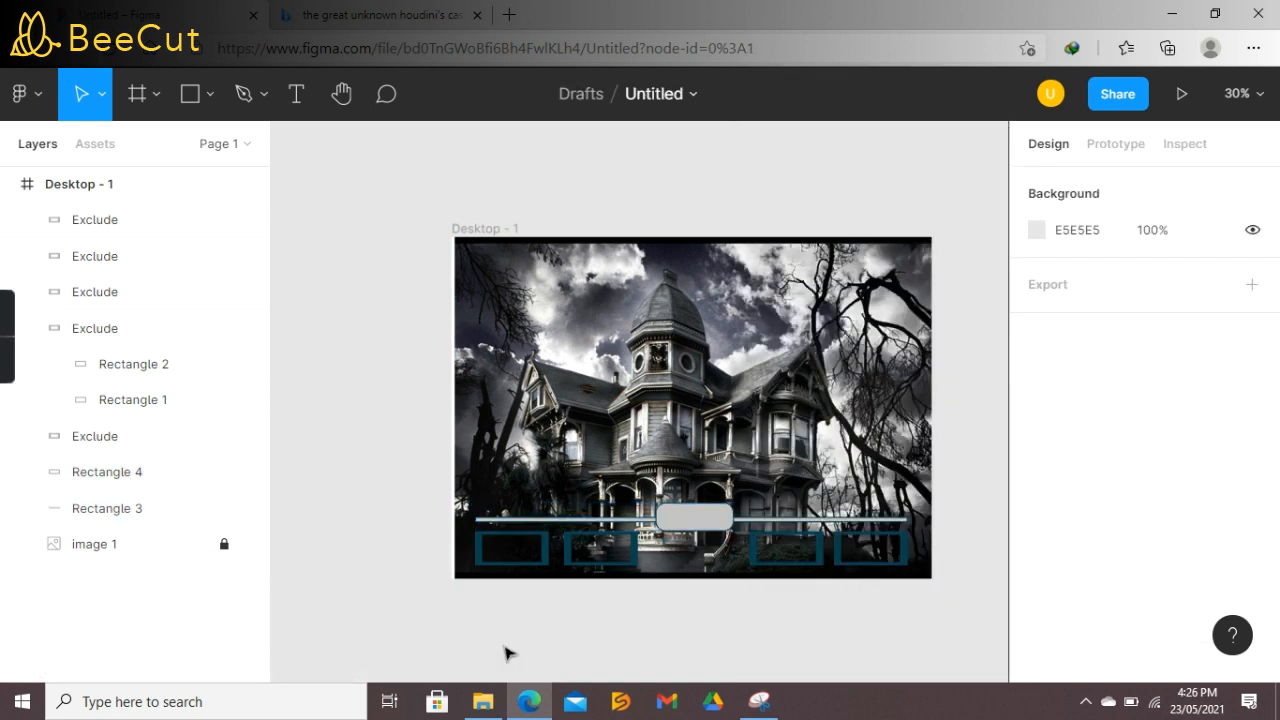
# Step: Draw a grey rectangle about 185 × 74 beside the Desktop frame, sized to fit inside a teal border
pyautogui.click(195, 94)
pyautogui.click(211, 94)
pyautogui.click(180, 148)
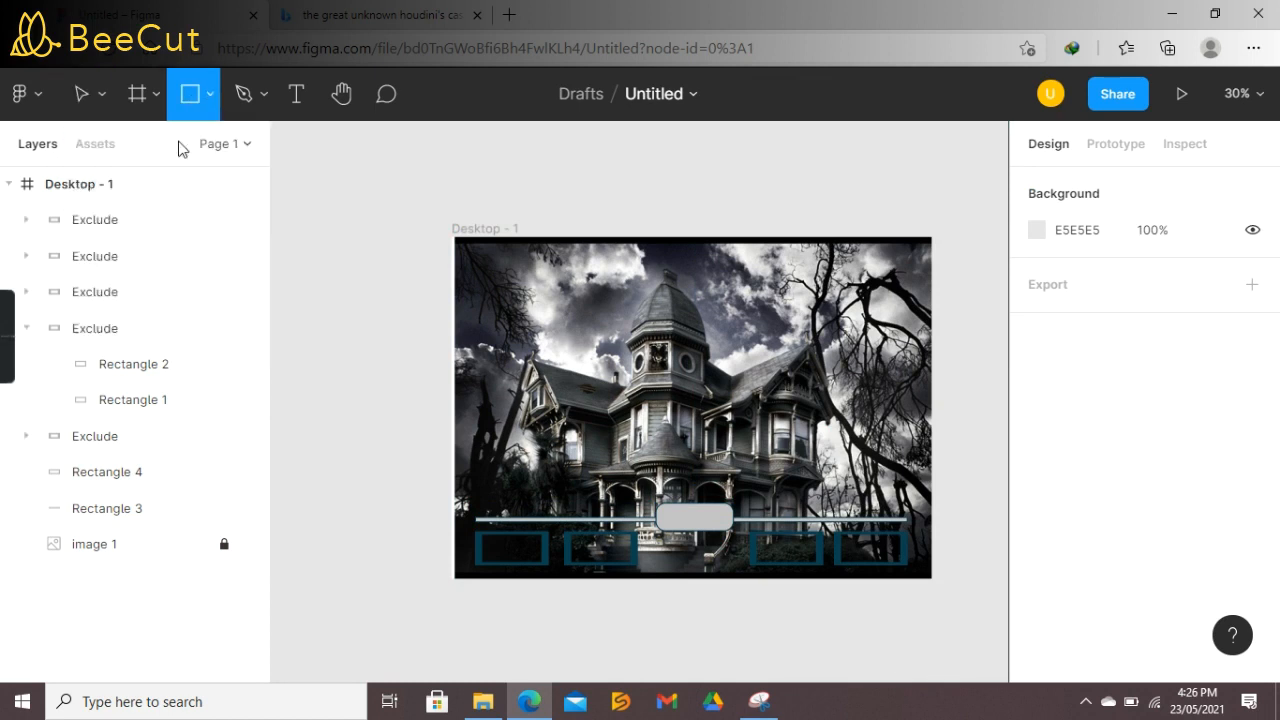
pyautogui.moveTo(481, 562); pyautogui.dragTo(347, 447)
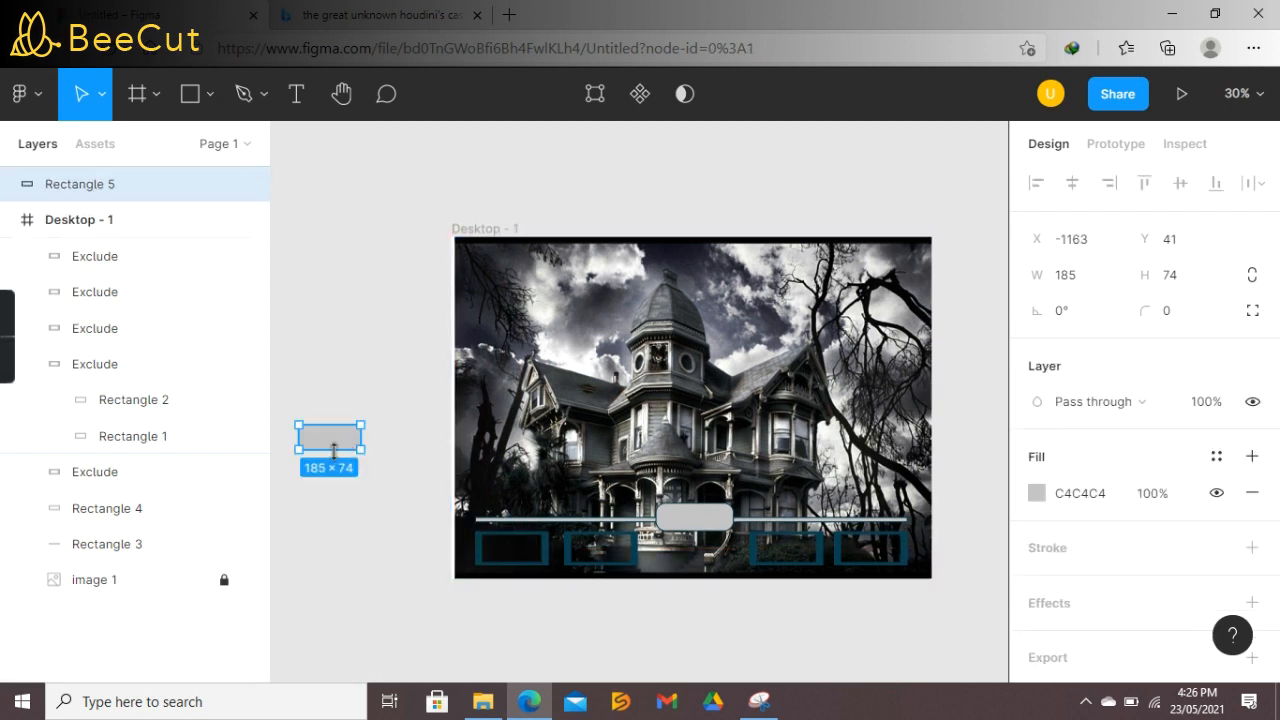
# Step: Duplicate the grey rectangle and place one inside each of the four dark teal borders in the row
pyautogui.hotkey('ctrl', 'c')
pyautogui.hotkey('ctrl', 'v')
pyautogui.hotkey('ctrl', 'v')
pyautogui.hotkey('ctrl', 'v')
pyautogui.hotkey('ctrl', 'v')
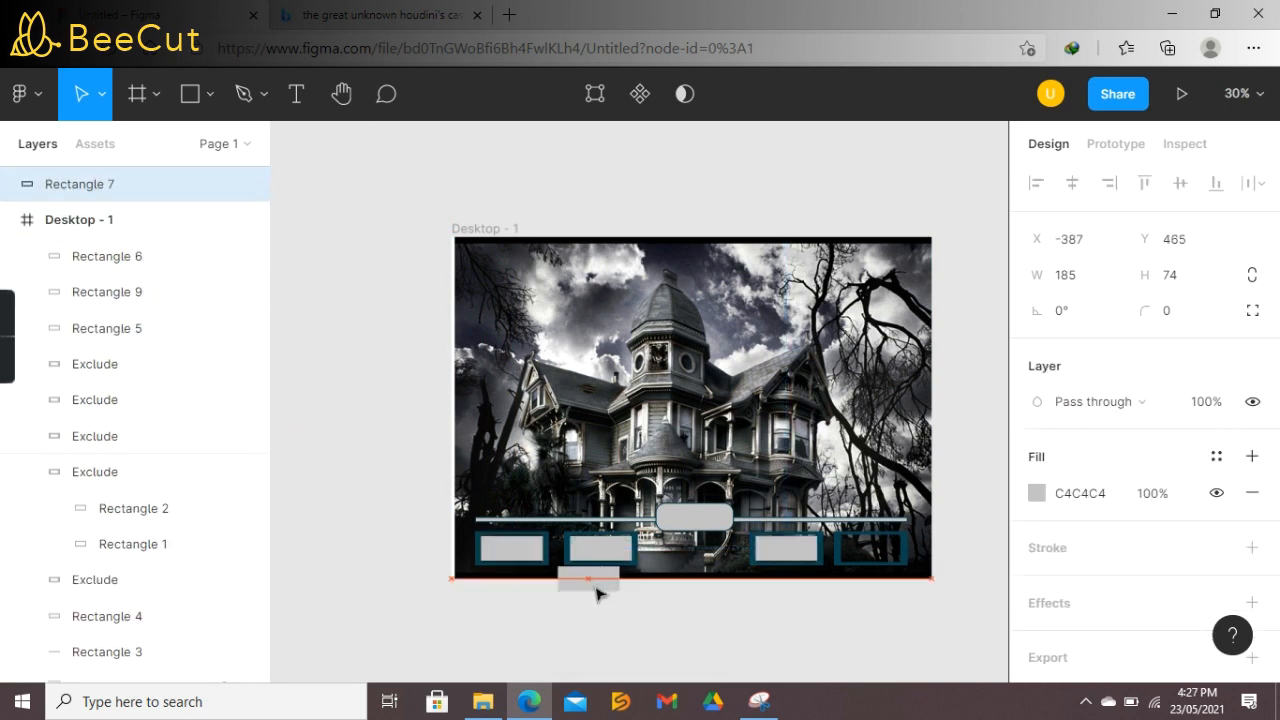
pyautogui.moveTo(594, 591); pyautogui.dragTo(868, 553)
pyautogui.click(763, 638)
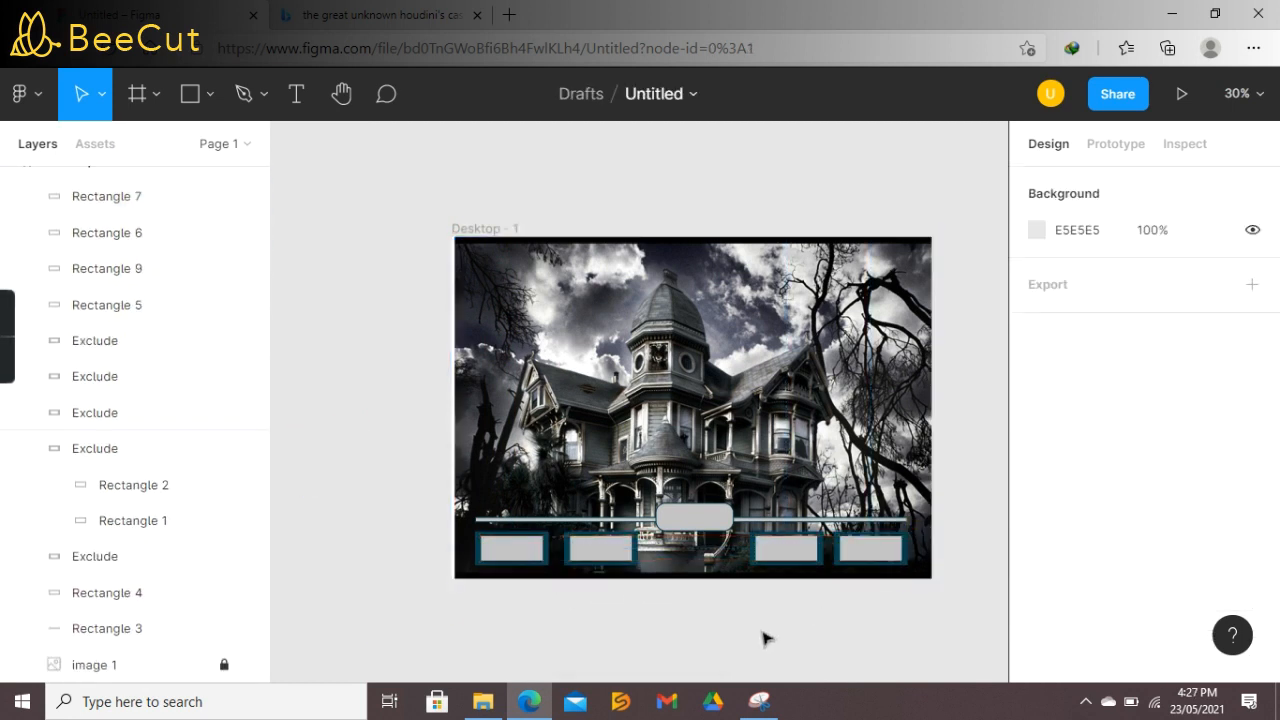
# Step: Copy the grey wood wall photo from Freepik and paste it into the Desktop frame in Figma
pyautogui.click(848, 385)
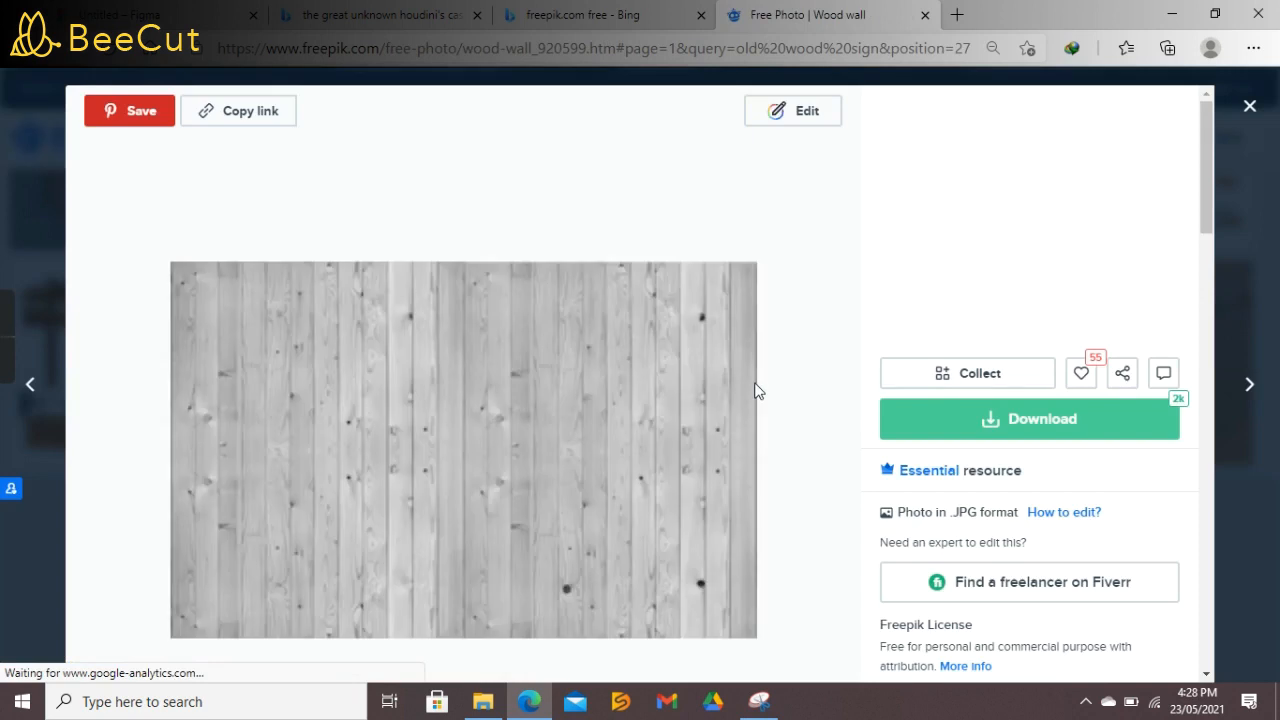
pyautogui.rightClick(524, 394)
pyautogui.click(590, 132)
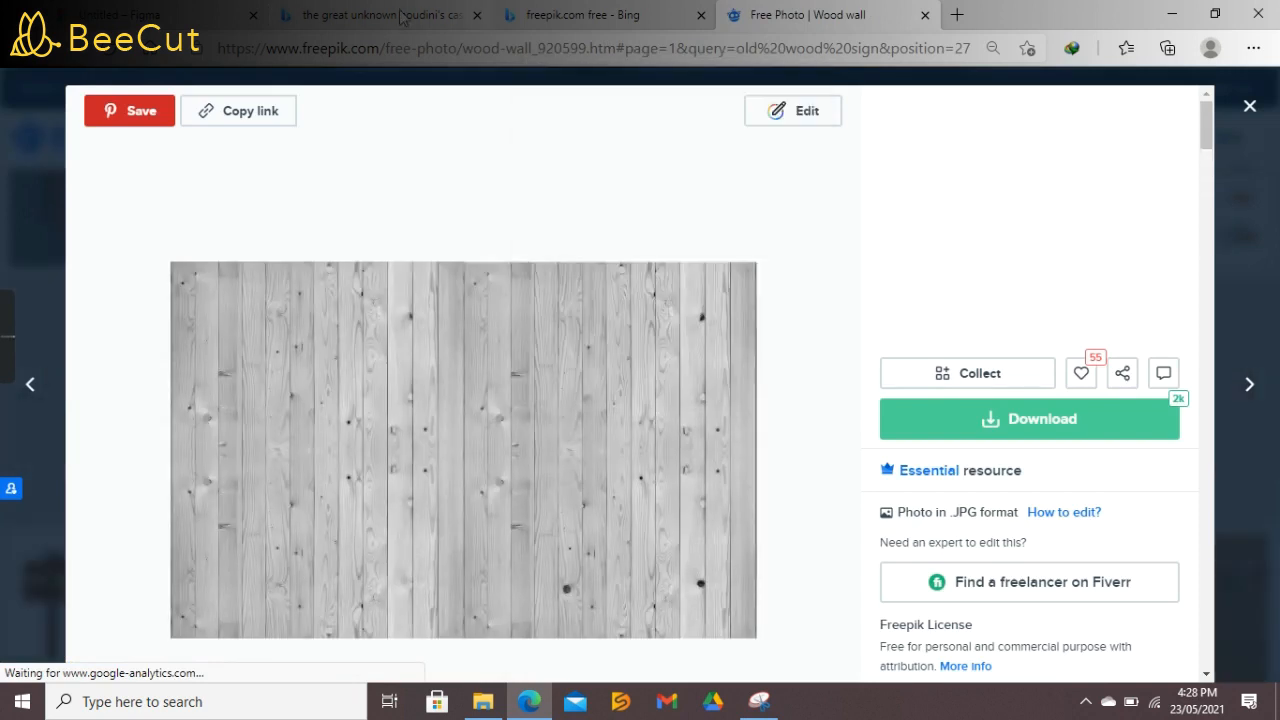
pyautogui.click(150, 15)
pyautogui.hotkey('ctrl', 'v')
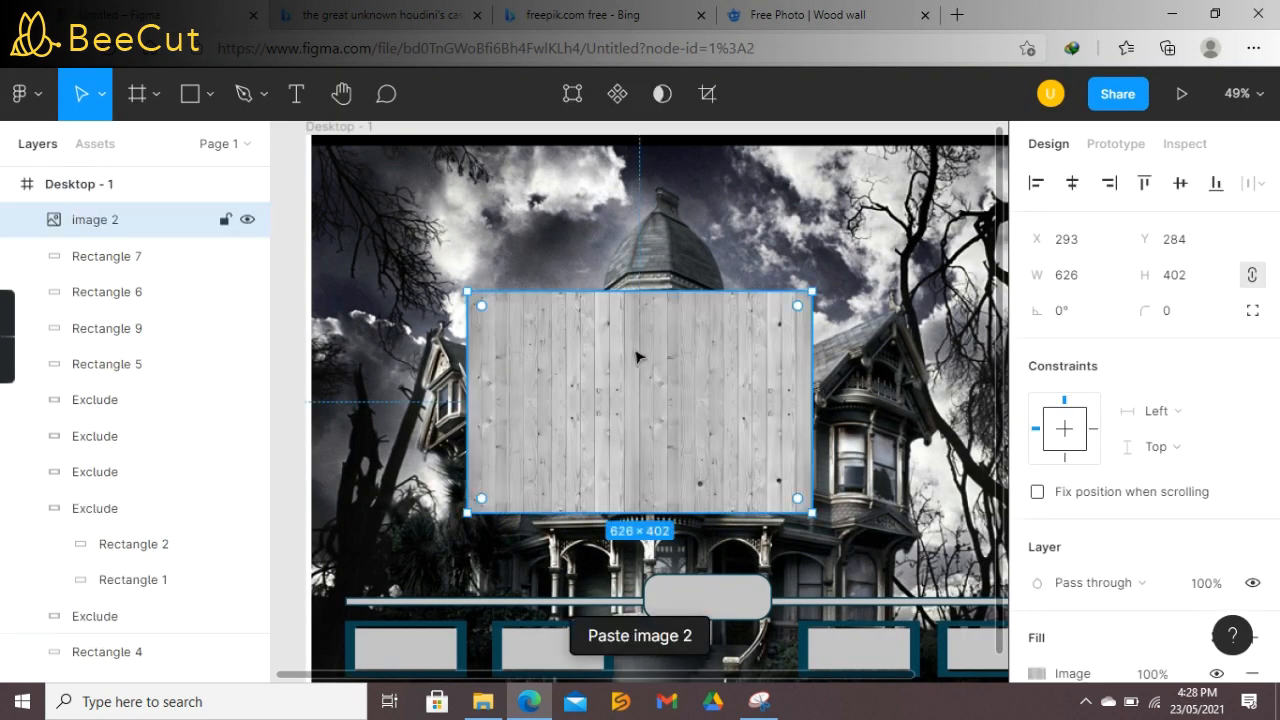
# Step: Shrink the wood image to about 373 × 216 and move it to about X 943, Y 553
pyautogui.rightClick(898, 462)
pyautogui.moveTo(905, 471)
pyautogui.click(868, 454)
pyautogui.moveTo(904, 466); pyautogui.dragTo(905, 499)
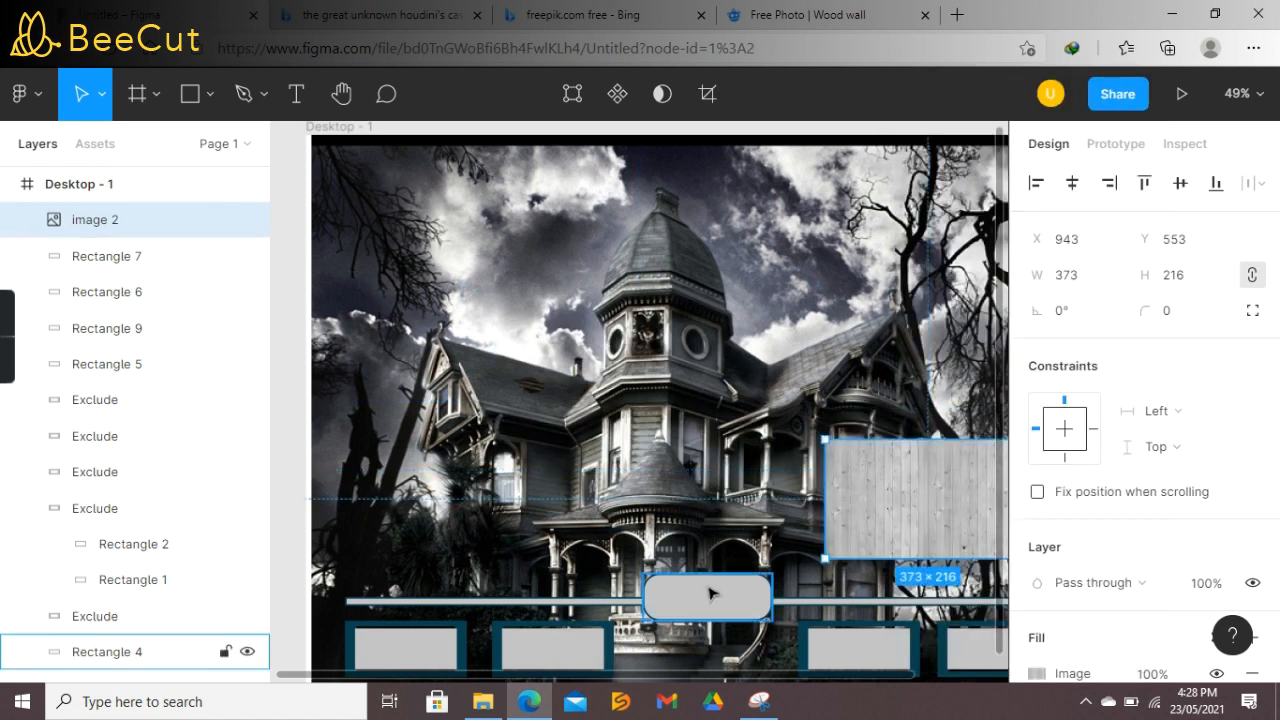
pyautogui.moveTo(692, 678); pyautogui.dragTo(733, 679)
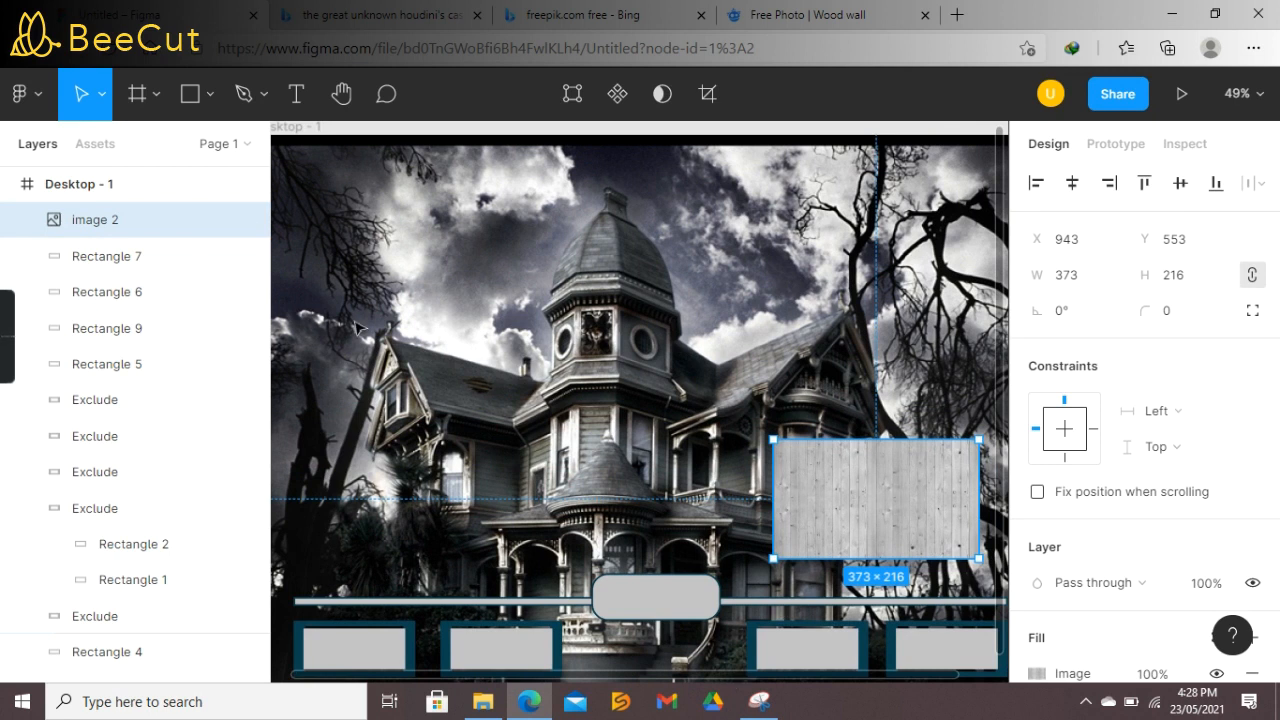
# Step: Set the font of the Option text beside the Desktop frame to Ramaraja
pyautogui.moveTo(425, 678); pyautogui.dragTo(343, 676)
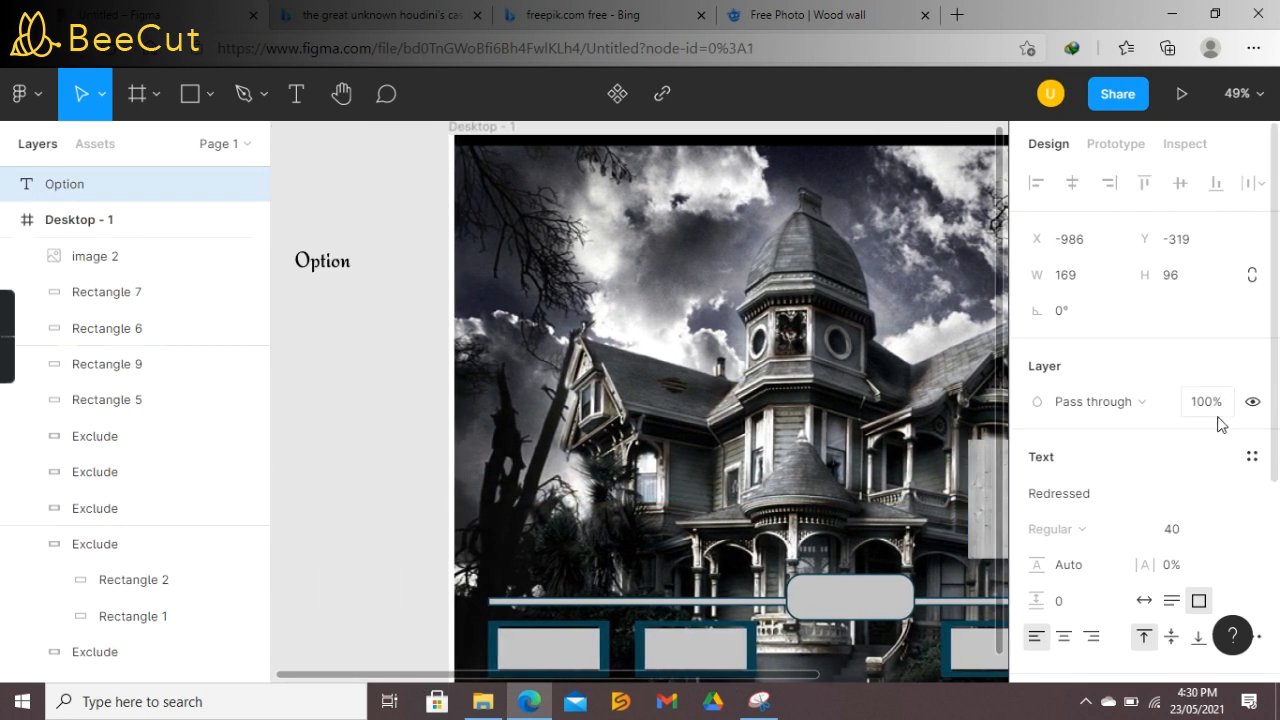
pyautogui.click(1256, 494)
pyautogui.click(1248, 248)
pyautogui.click(1256, 494)
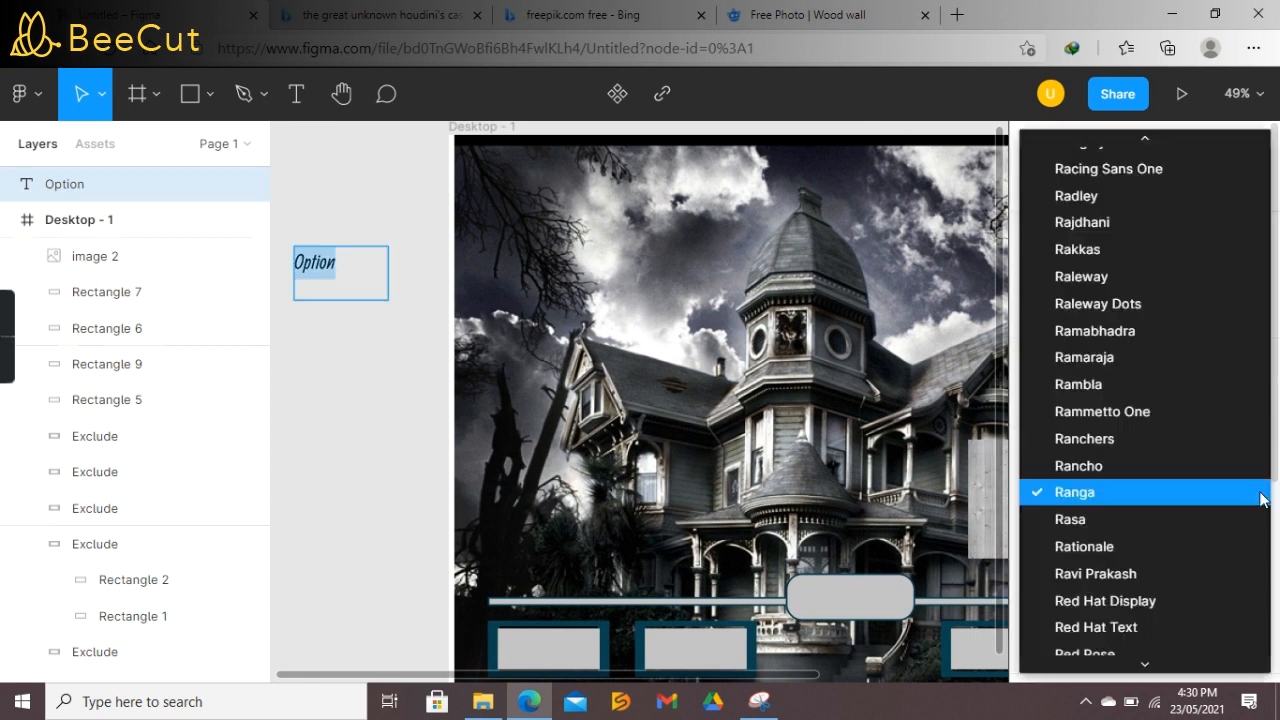
pyautogui.click(1227, 358)
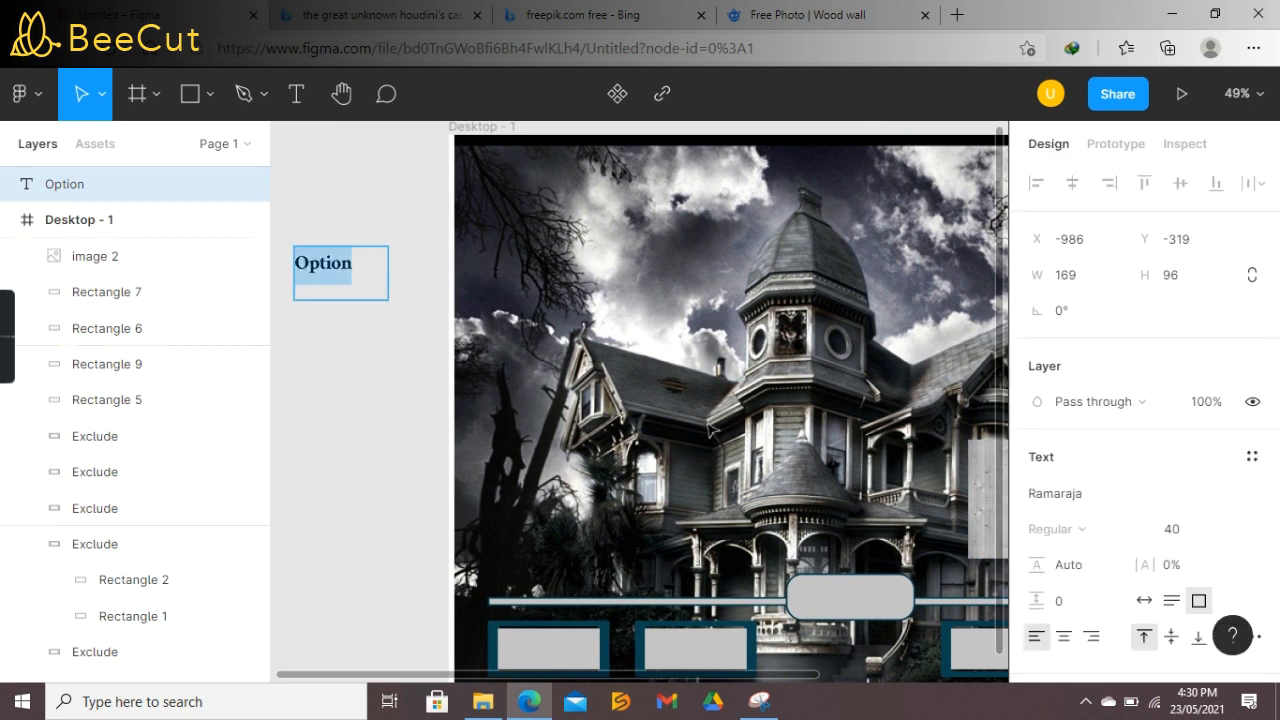
# Step: Add a 1-wide outside stroke in light grey C4C4C4 to the Option text
pyautogui.scroll(-3, 1276, 342)
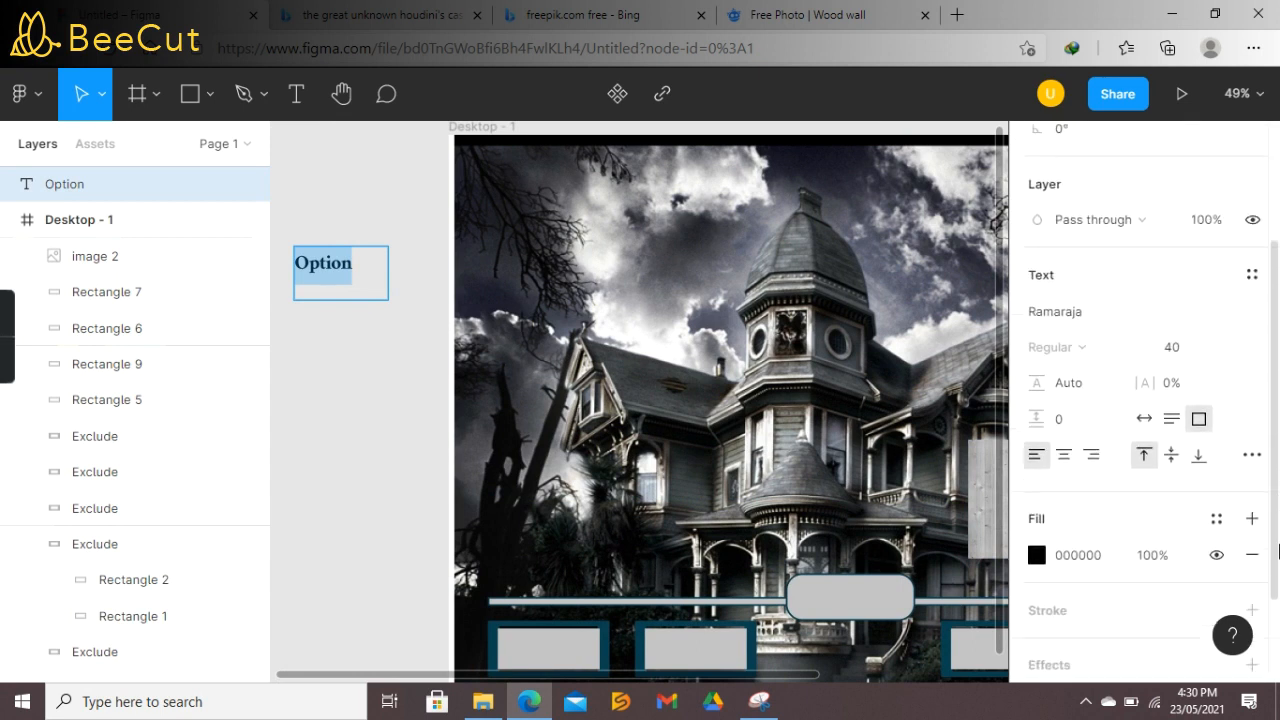
pyautogui.scroll(-1, 1276, 550)
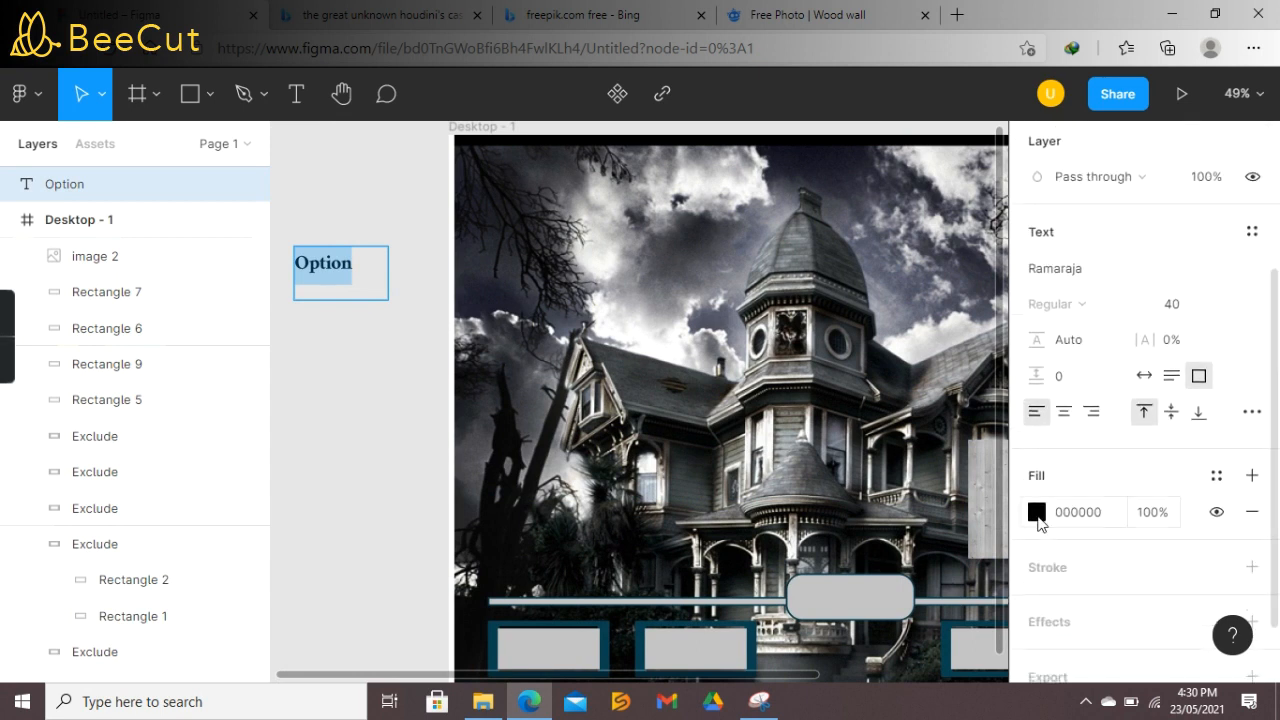
pyautogui.click(1050, 580)
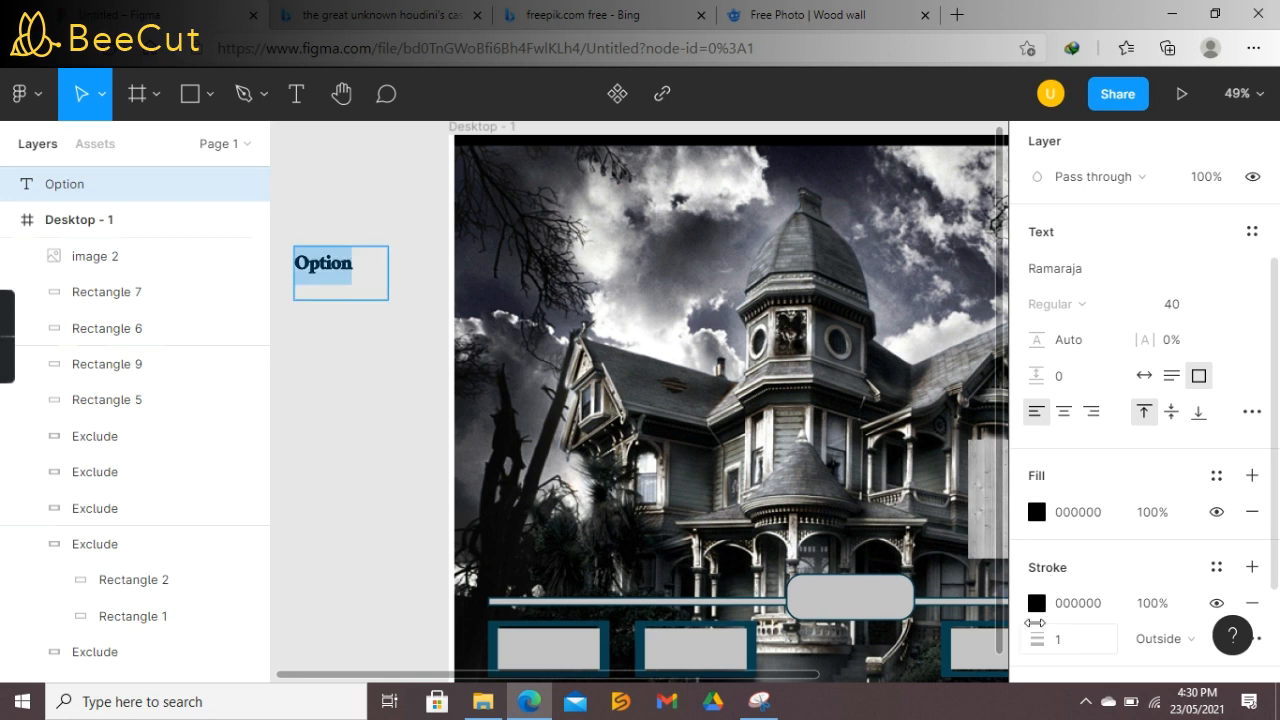
pyautogui.click(1036, 603)
pyautogui.click(793, 573)
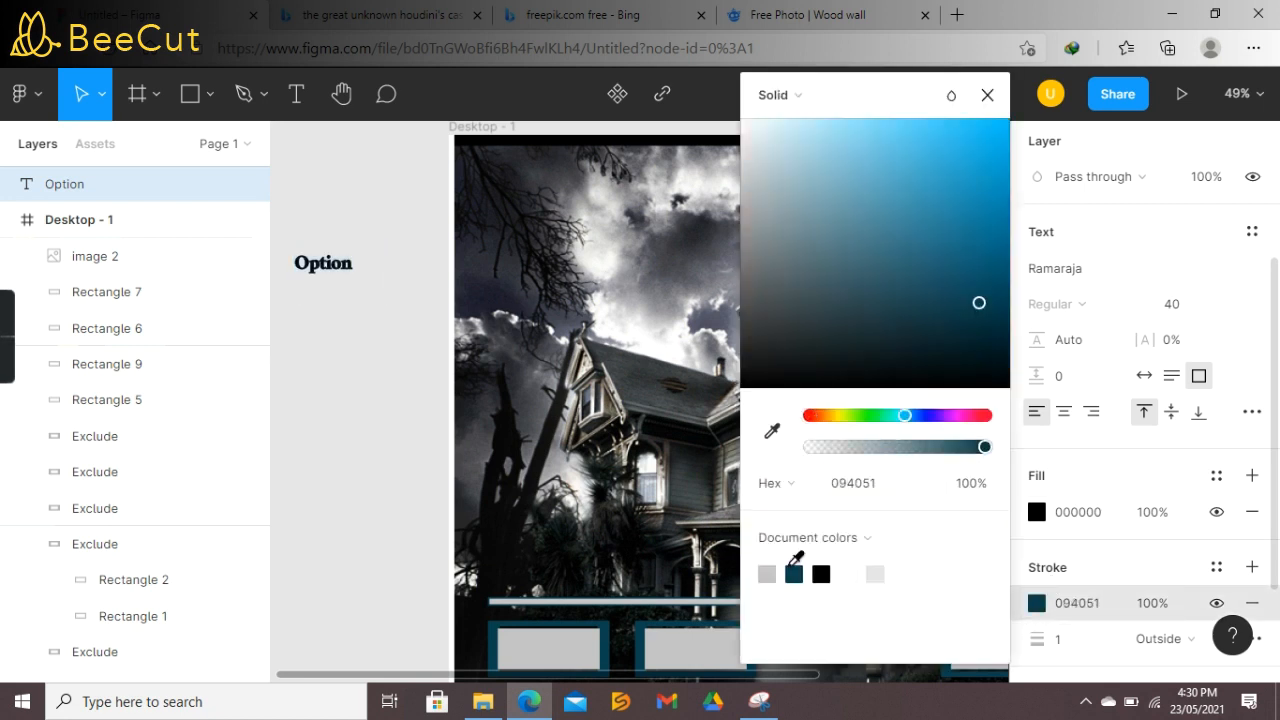
pyautogui.click(768, 574)
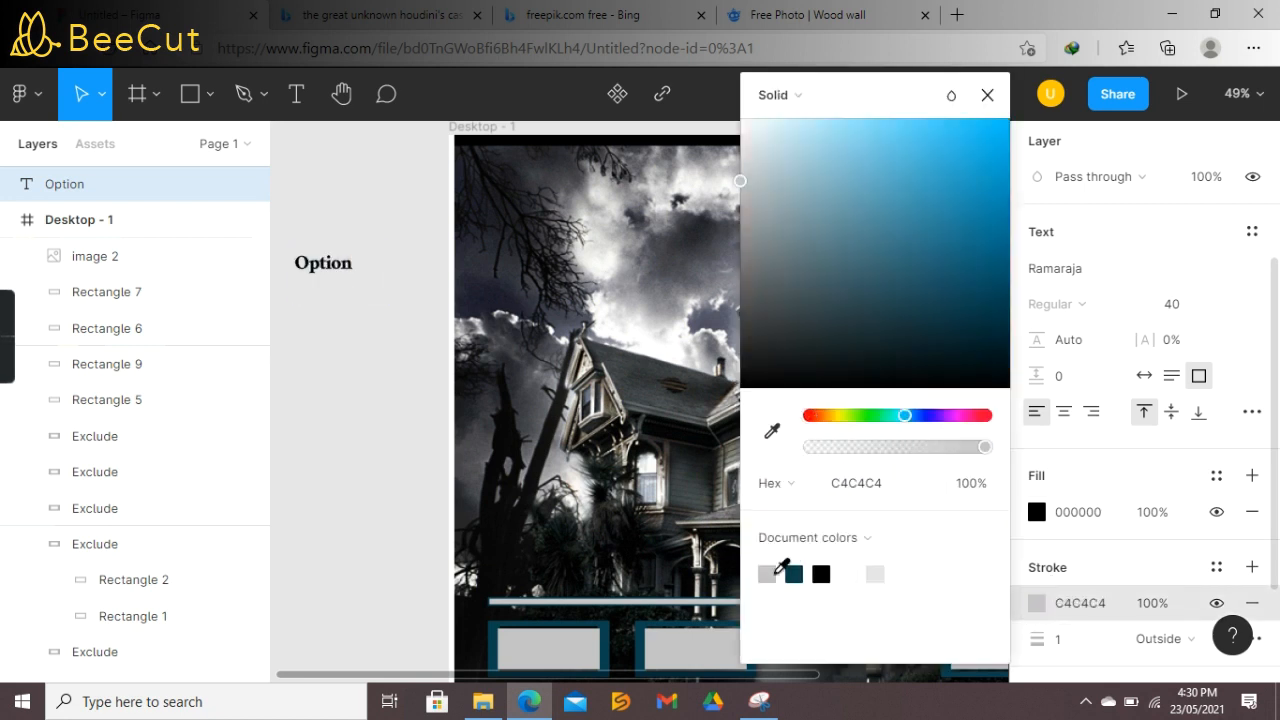
pyautogui.click(353, 435)
# Step: Shift the Option text slightly closer to the Desktop frame and change its wording to Options
pyautogui.moveTo(322, 266); pyautogui.dragTo(385, 284)
pyautogui.doubleClick(388, 278)
pyautogui.click(391, 277)
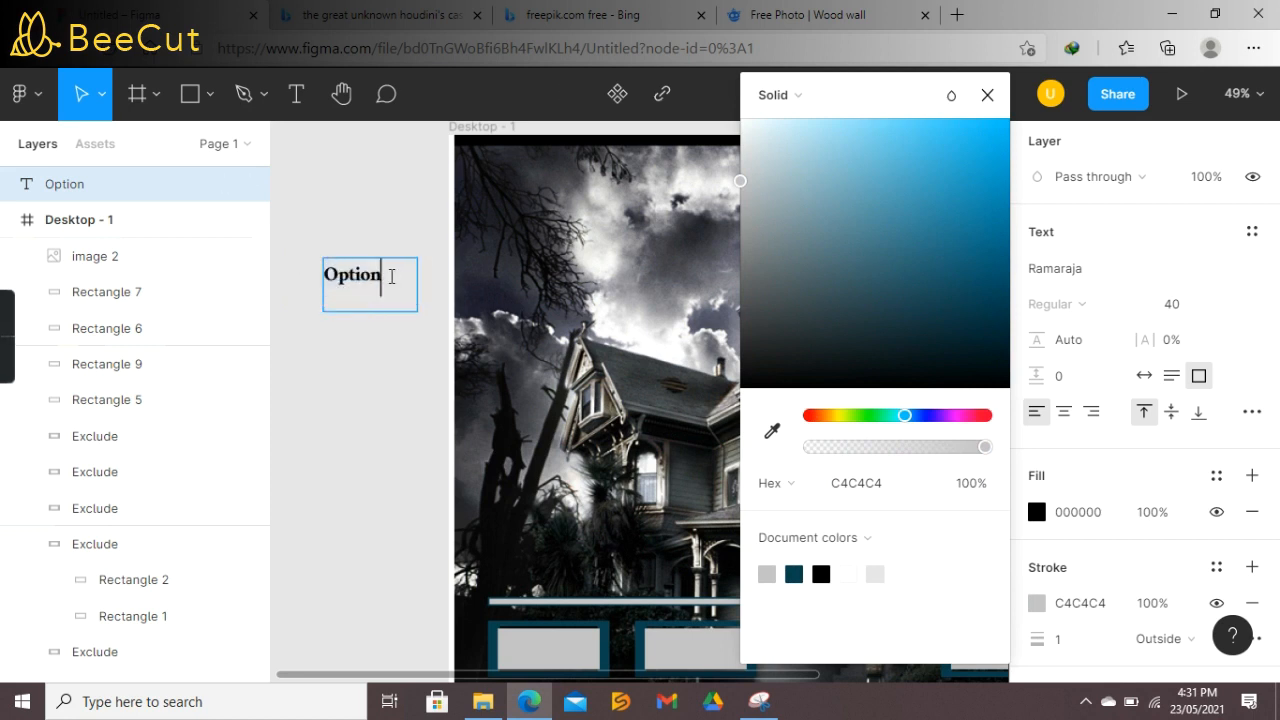
pyautogui.press('Escape')
# Step: Add a text box reading Credits below the Options text beside the Desktop frame
pyautogui.click(296, 93)
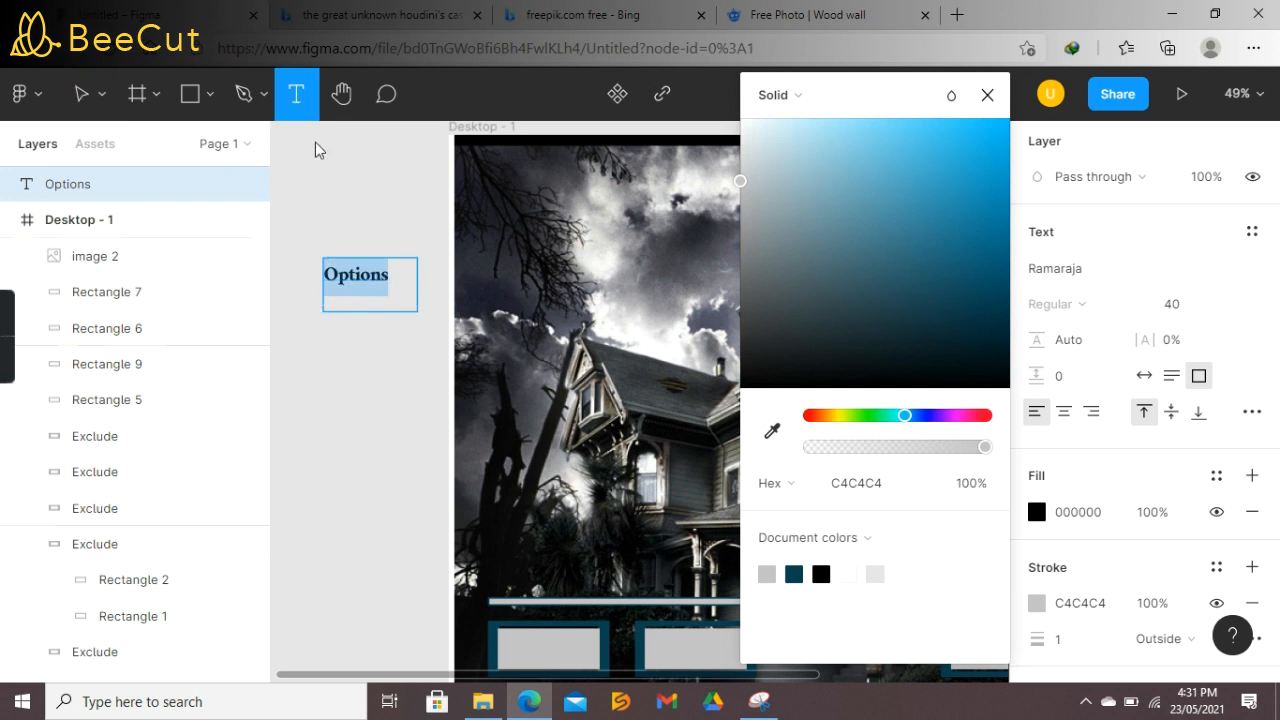
pyautogui.moveTo(299, 378); pyautogui.dragTo(370, 342)
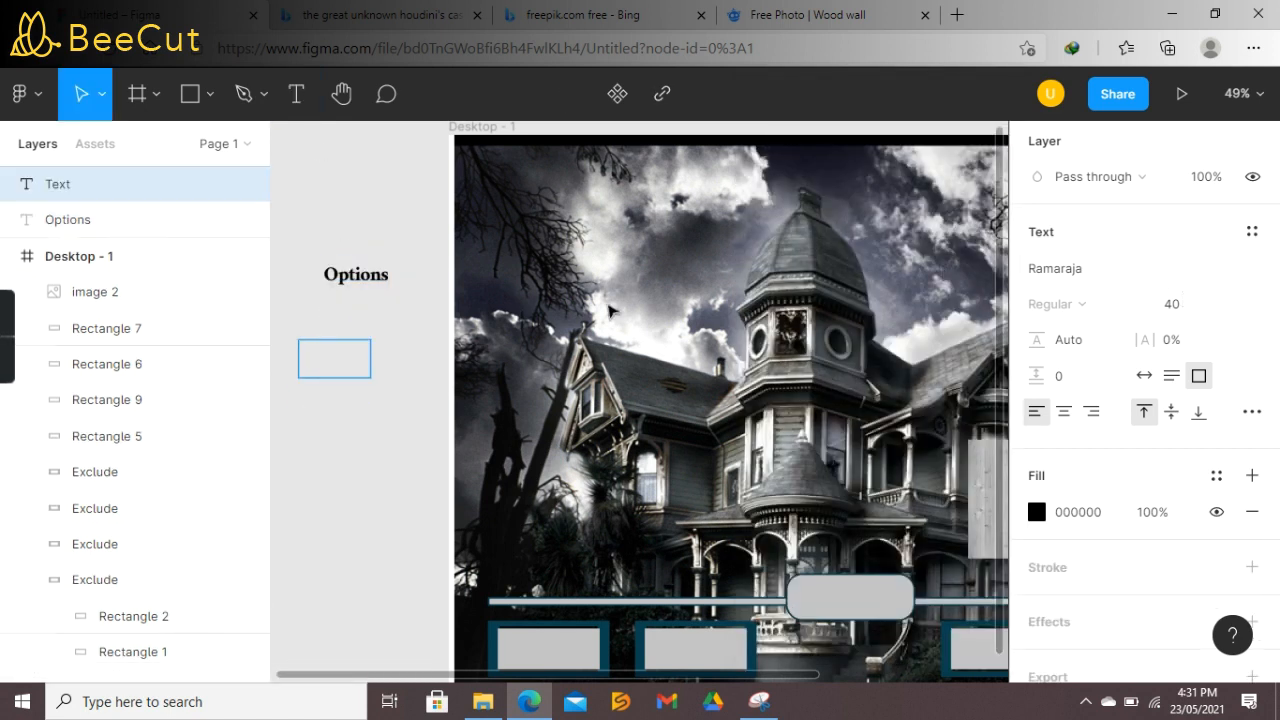
pyautogui.write('Cred')
pyautogui.press('Escape')
pyautogui.click(357, 454)
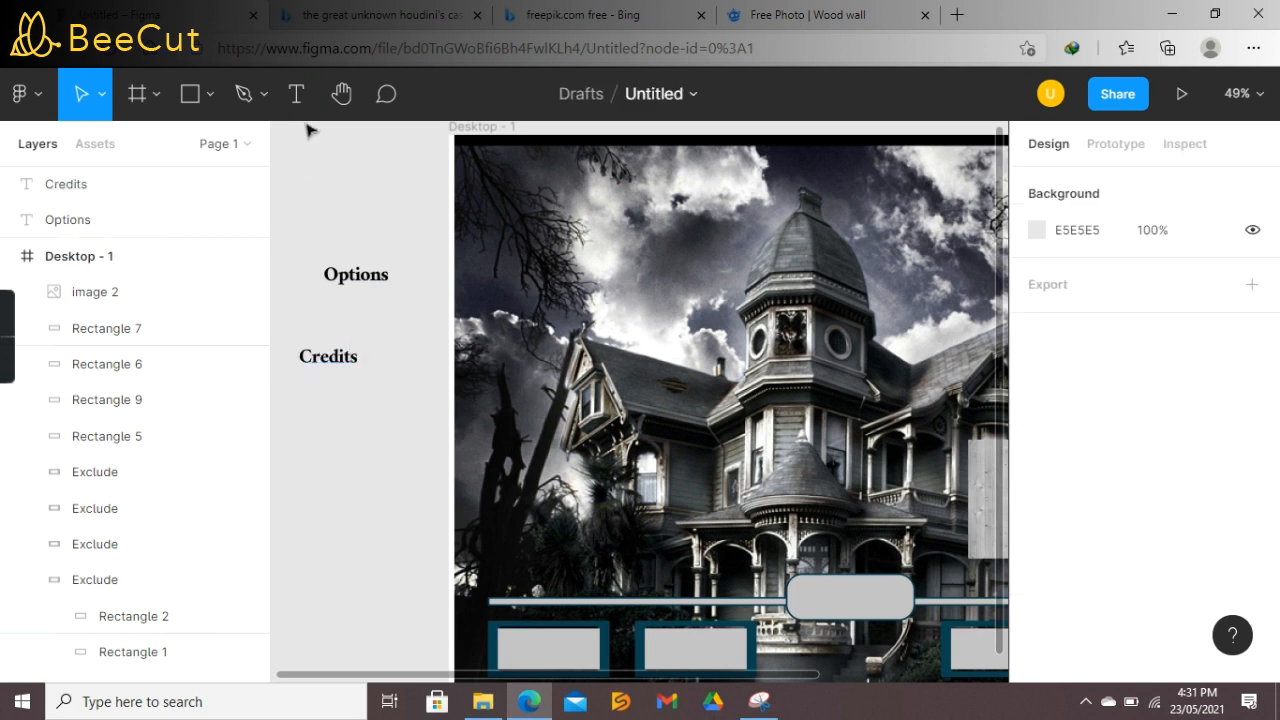
# Step: Add text boxes reading Extras below the Credits text and Exit above the Options text beside the Desktop frame
pyautogui.click(296, 93)
pyautogui.moveTo(299, 486); pyautogui.dragTo(382, 451)
pyautogui.write('Extras')
pyautogui.press('Escape')
pyautogui.click(298, 95)
pyautogui.moveTo(299, 198); pyautogui.dragTo(380, 162)
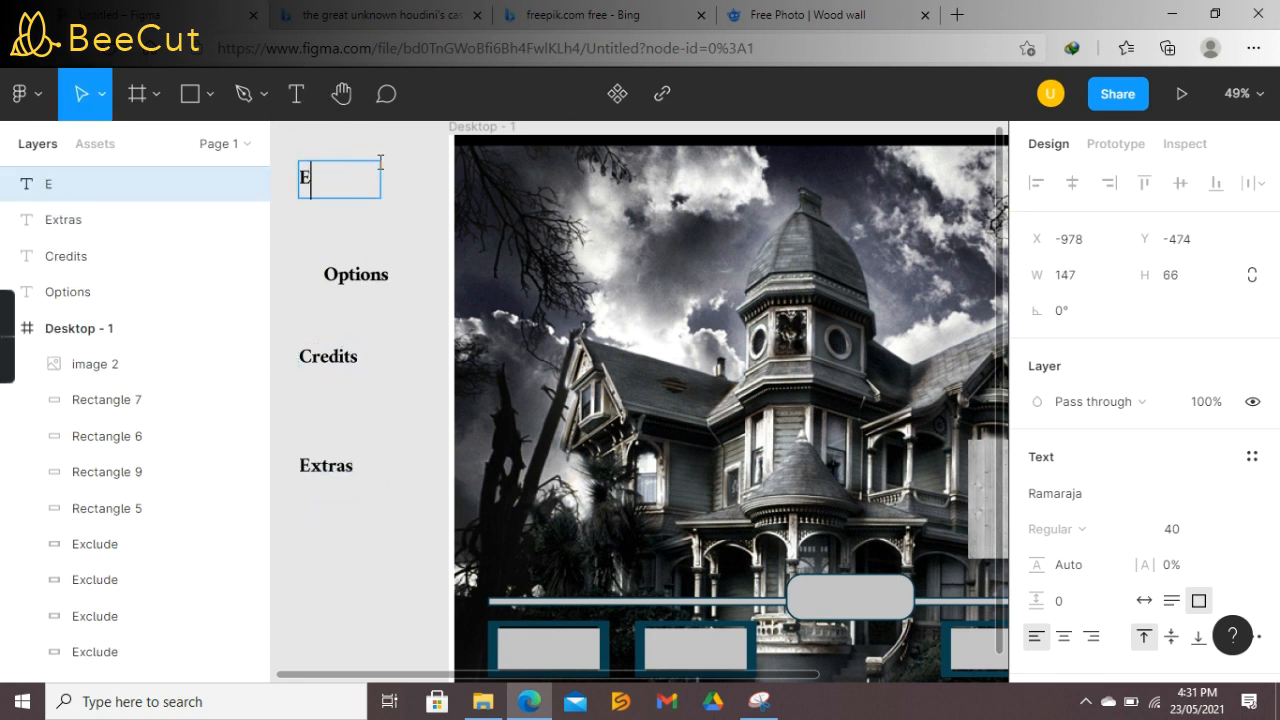
# Step: Add a text box reading PLAY below the Extras text beside the Desktop frame
pyautogui.click(297, 94)
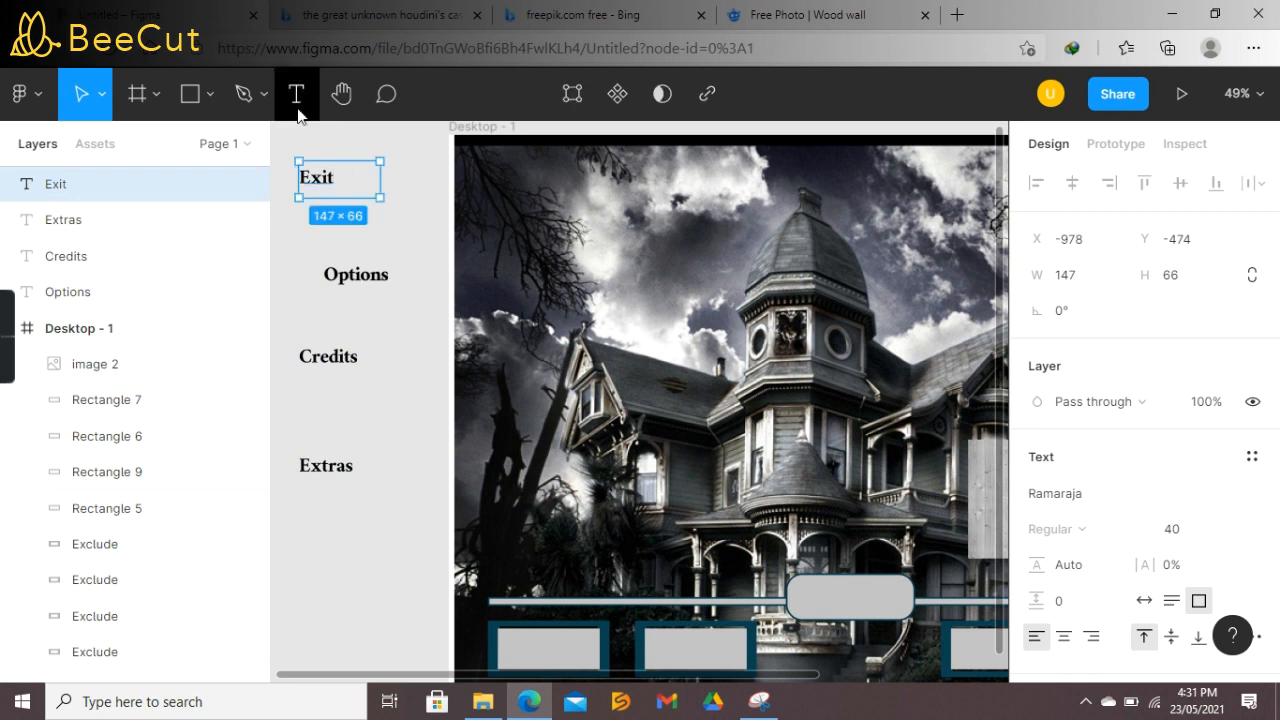
pyautogui.moveTo(298, 603); pyautogui.dragTo(376, 557)
pyautogui.write('PLAY')
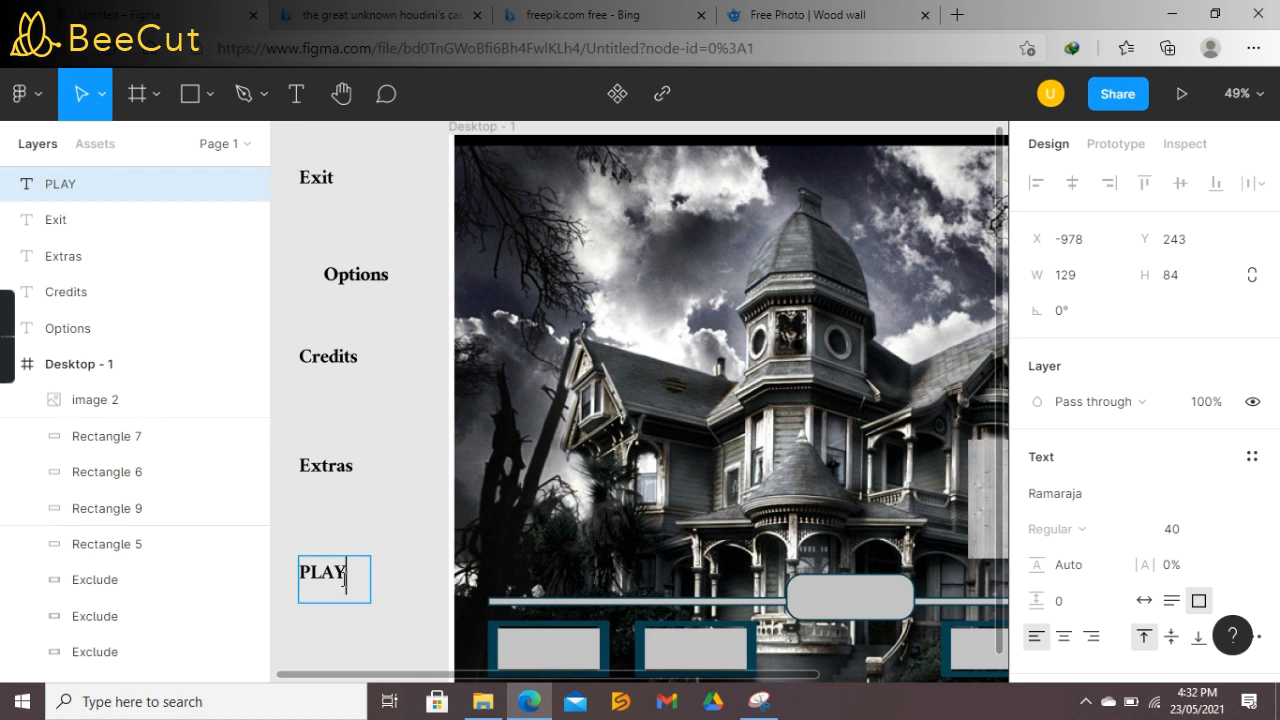
# Step: Set the font of the PLAY text to Rammetto One
pyautogui.moveTo(349, 579); pyautogui.dragTo(309, 569)
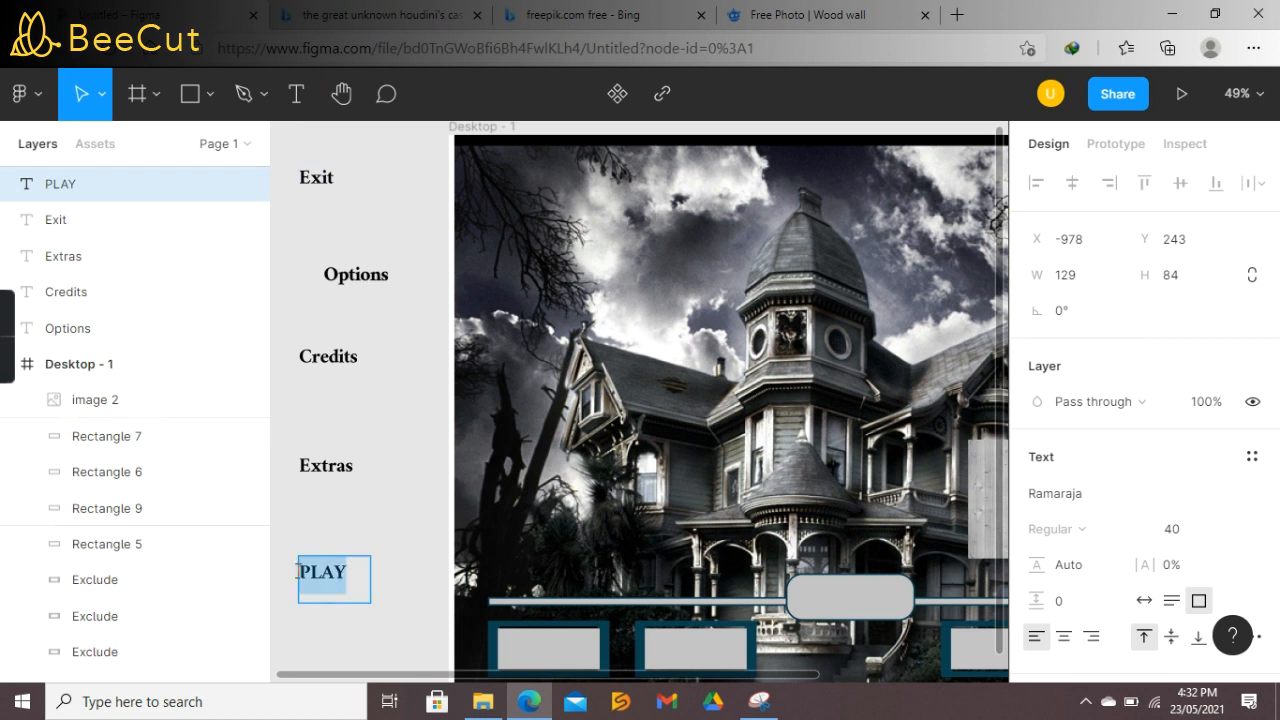
pyautogui.scroll(-3, 1273, 520)
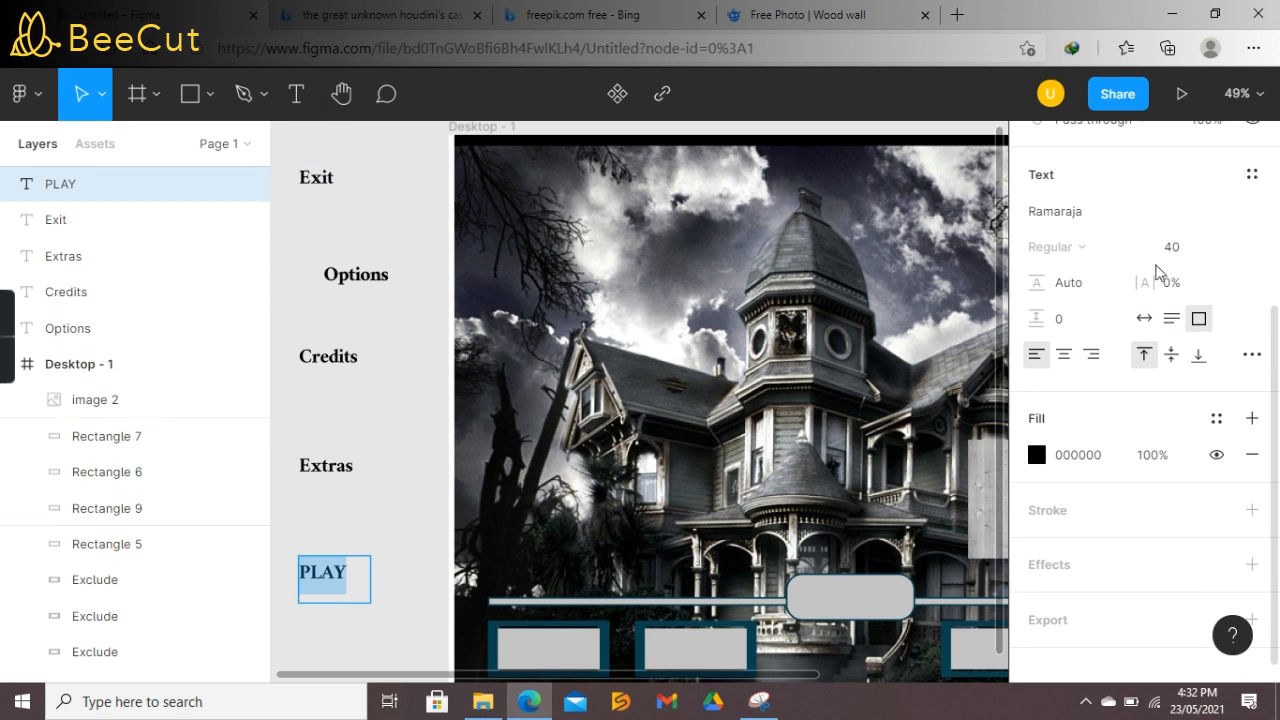
pyautogui.scroll(1, 1120, 285)
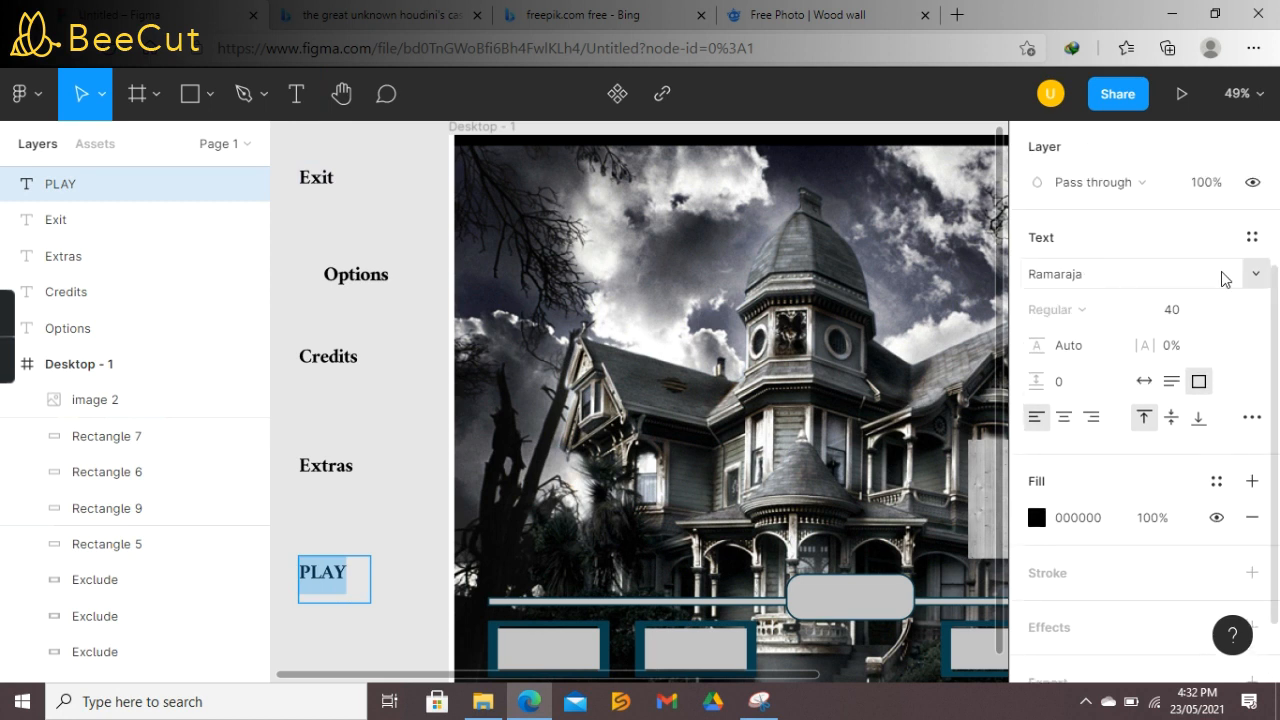
pyautogui.click(1226, 275)
pyautogui.click(1166, 336)
pyautogui.press('Return')
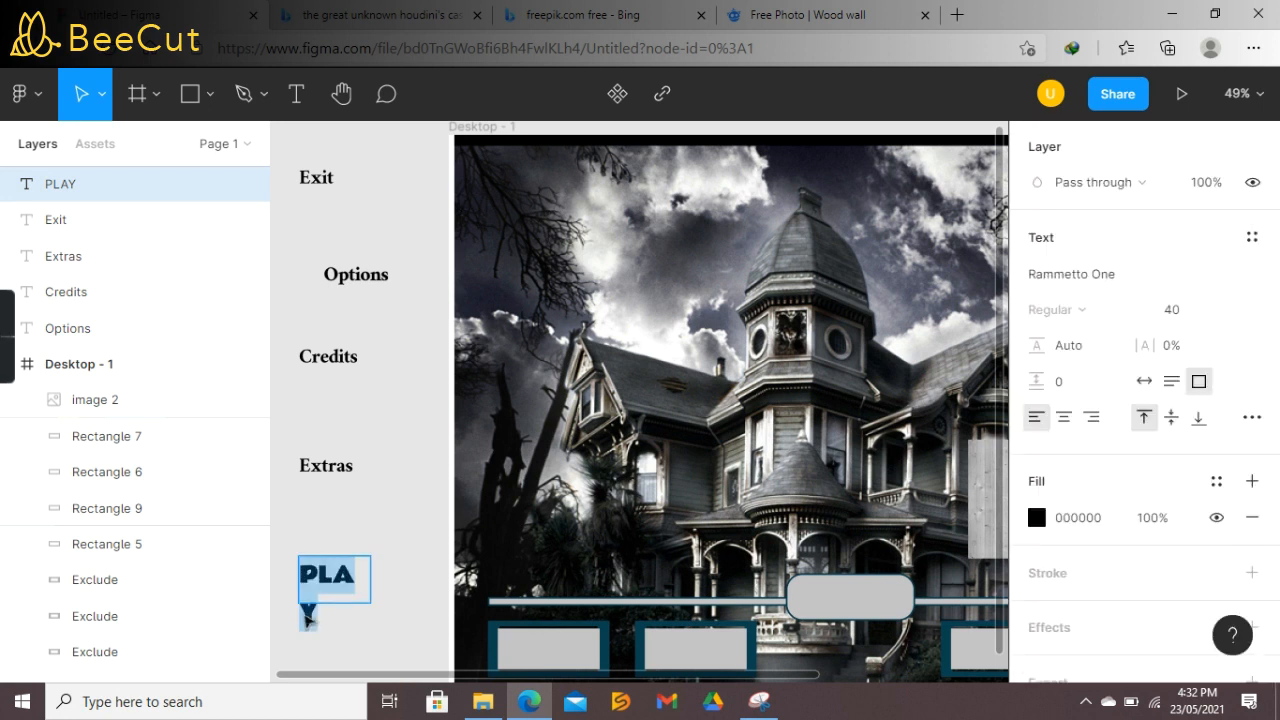
pyautogui.press('Escape')
# Step: Widen the PLAY text box to 152 and place it on the rounded button in the Desktop frame
pyautogui.moveTo(289, 574); pyautogui.dragTo(700, 585)
pyautogui.moveTo(586, 673); pyautogui.dragTo(793, 675)
pyautogui.moveTo(343, 576); pyautogui.dragTo(868, 603)
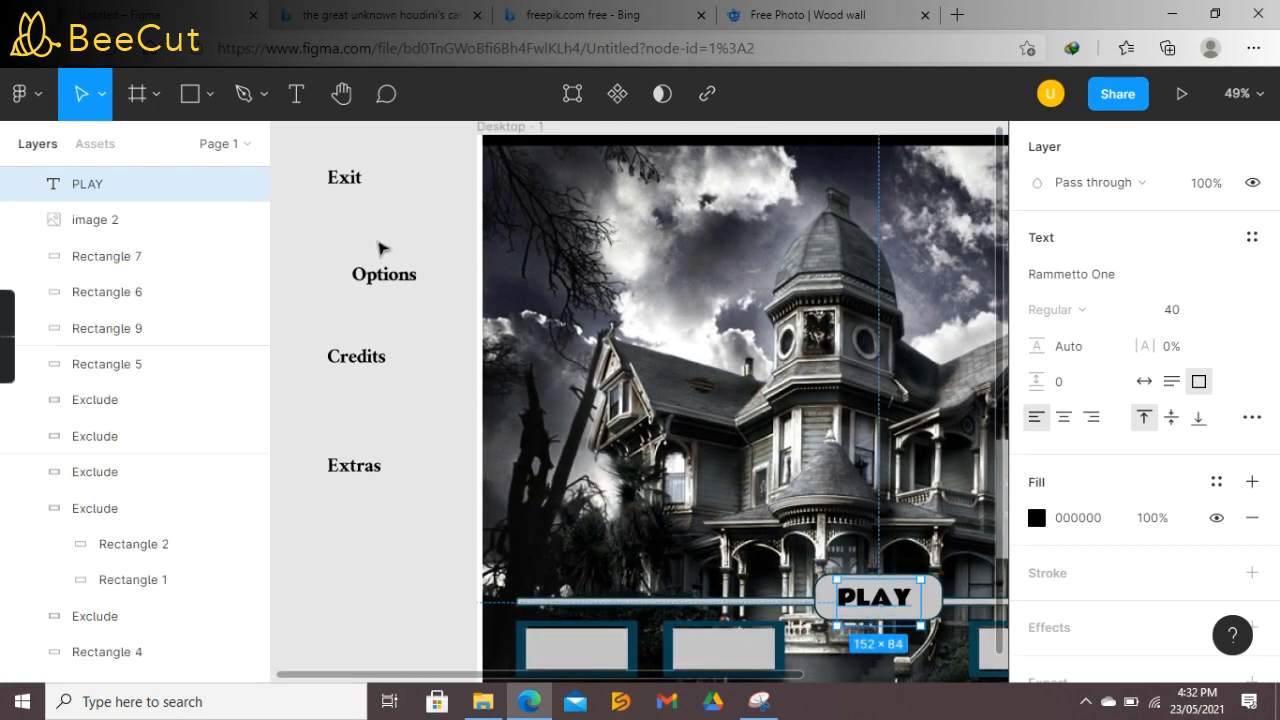
# Step: Place the Options, Credits, Extras and Exit texts on the four framed buttons along the bottom of the Desktop frame
pyautogui.moveTo(368, 280); pyautogui.dragTo(566, 649)
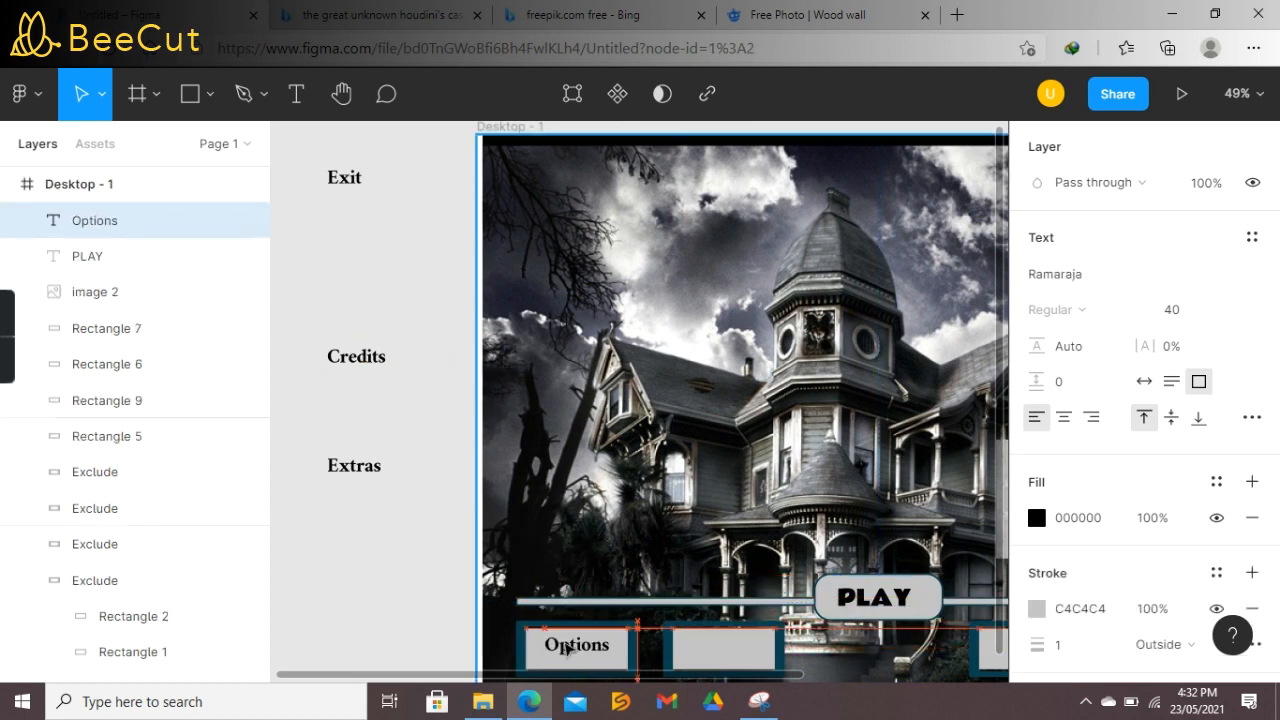
pyautogui.moveTo(357, 356); pyautogui.dragTo(708, 651)
pyautogui.moveTo(357, 462); pyautogui.dragTo(740, 657)
pyautogui.moveTo(658, 674); pyautogui.dragTo(400, 654)
pyautogui.moveTo(379, 179); pyautogui.dragTo(933, 647)
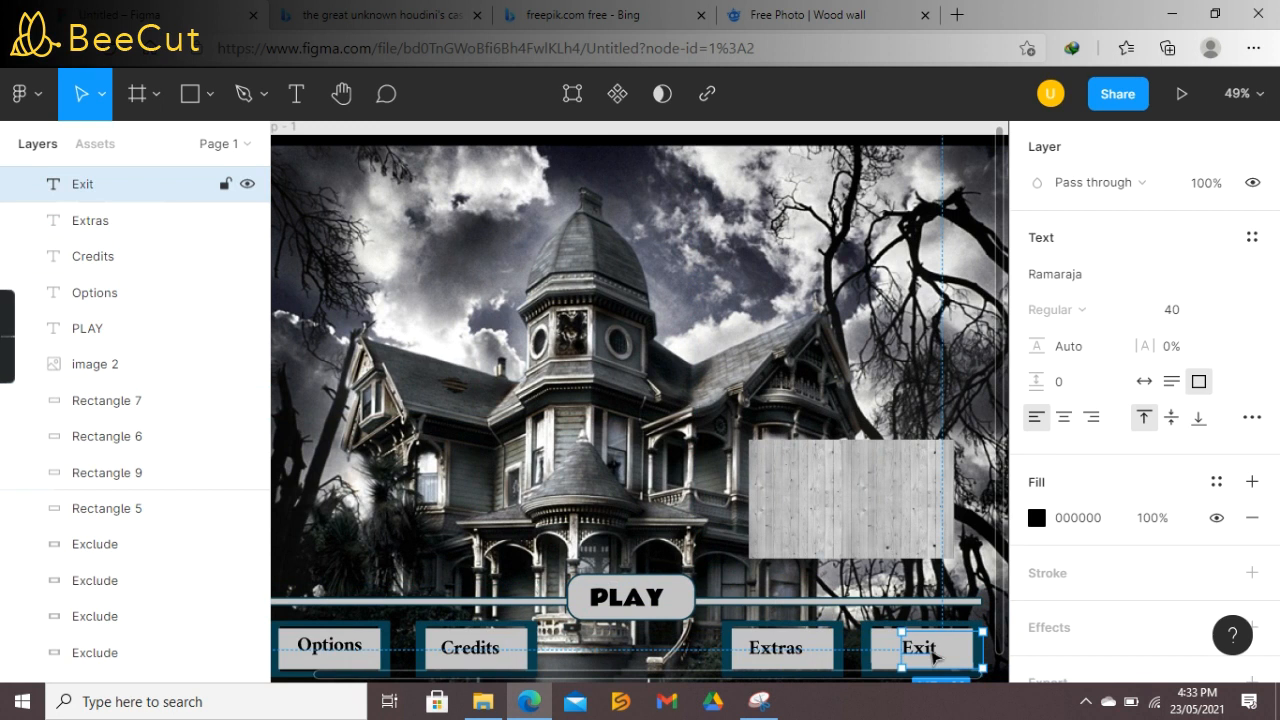
pyautogui.click(82, 184)
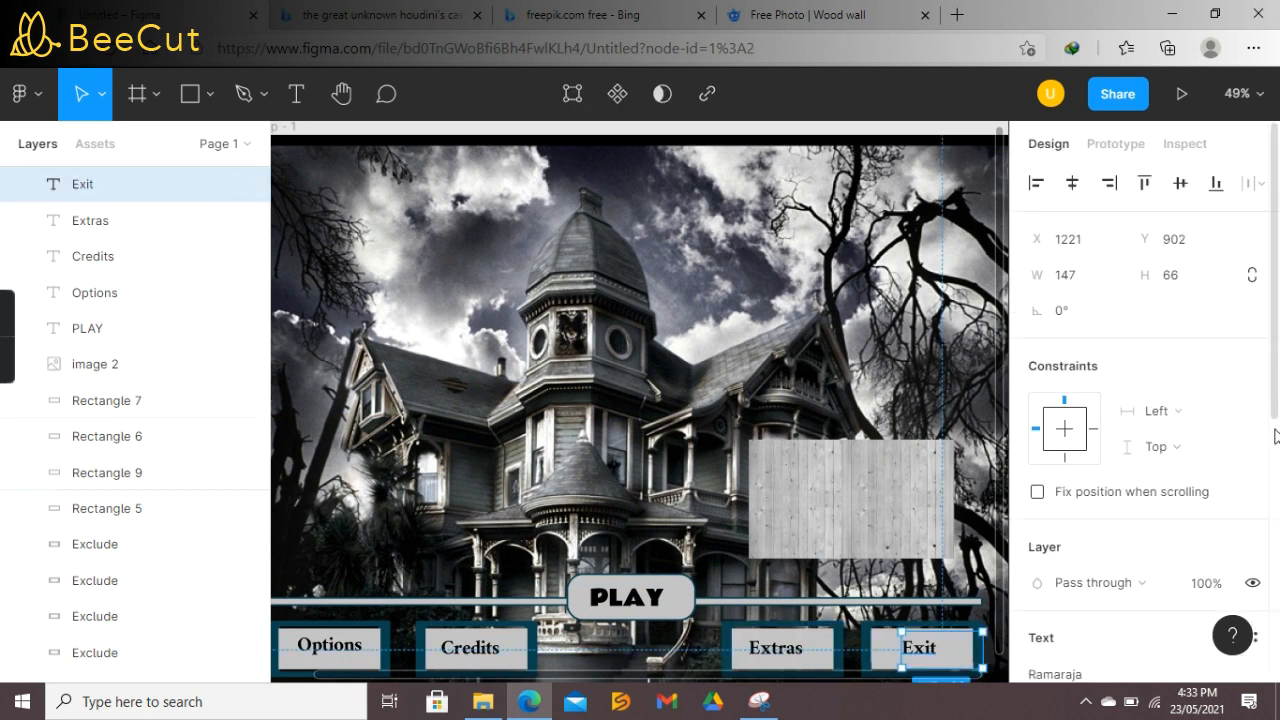
# Step: Add a text reading Welcome, Click here if it's not you beside the Desktop frame, broken into three lines
pyautogui.moveTo(386, 675); pyautogui.dragTo(149, 523)
pyautogui.click(296, 93)
pyautogui.click(339, 235)
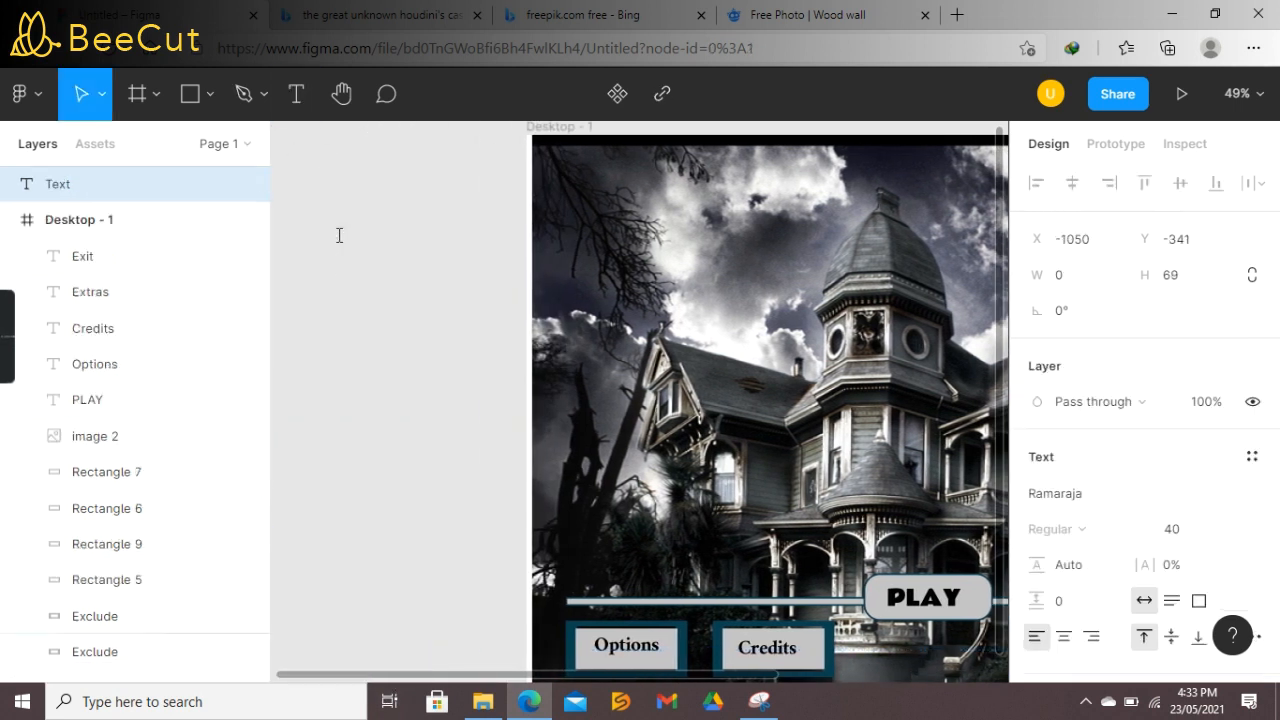
pyautogui.write('W')
pyautogui.press('BackSpace')
pyautogui.write('Welcome')
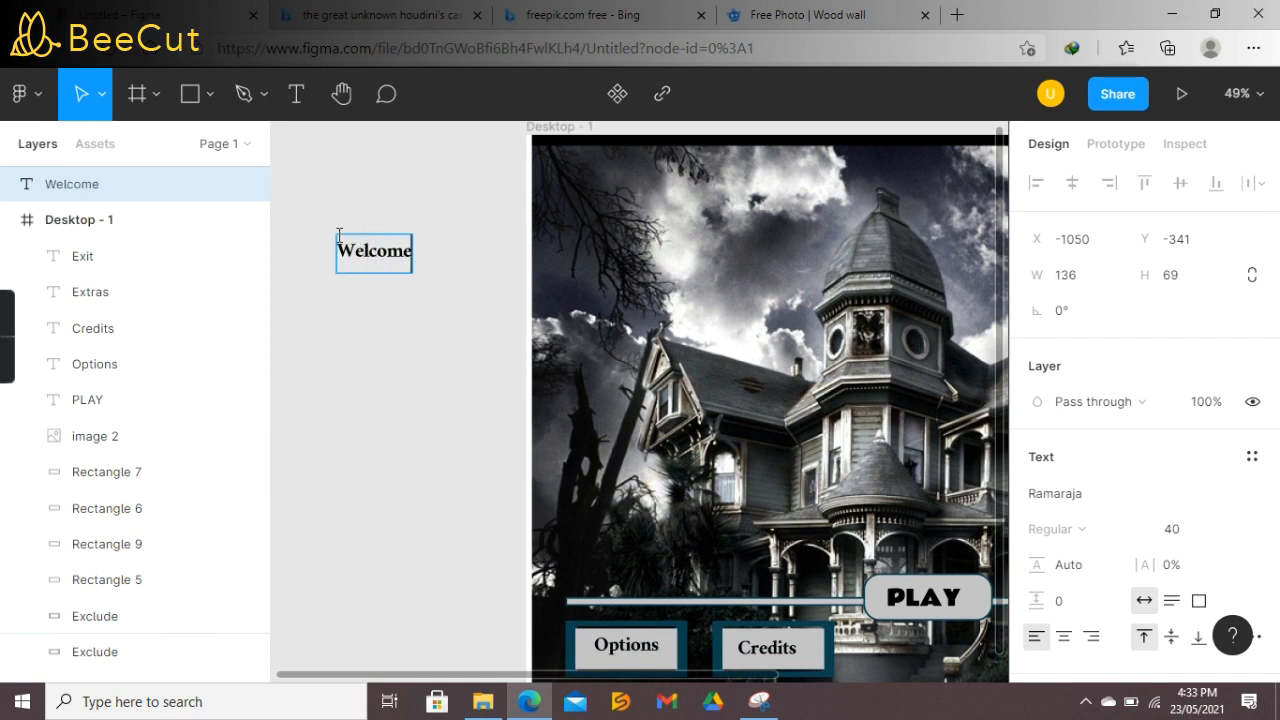
pyautogui.press('Return')
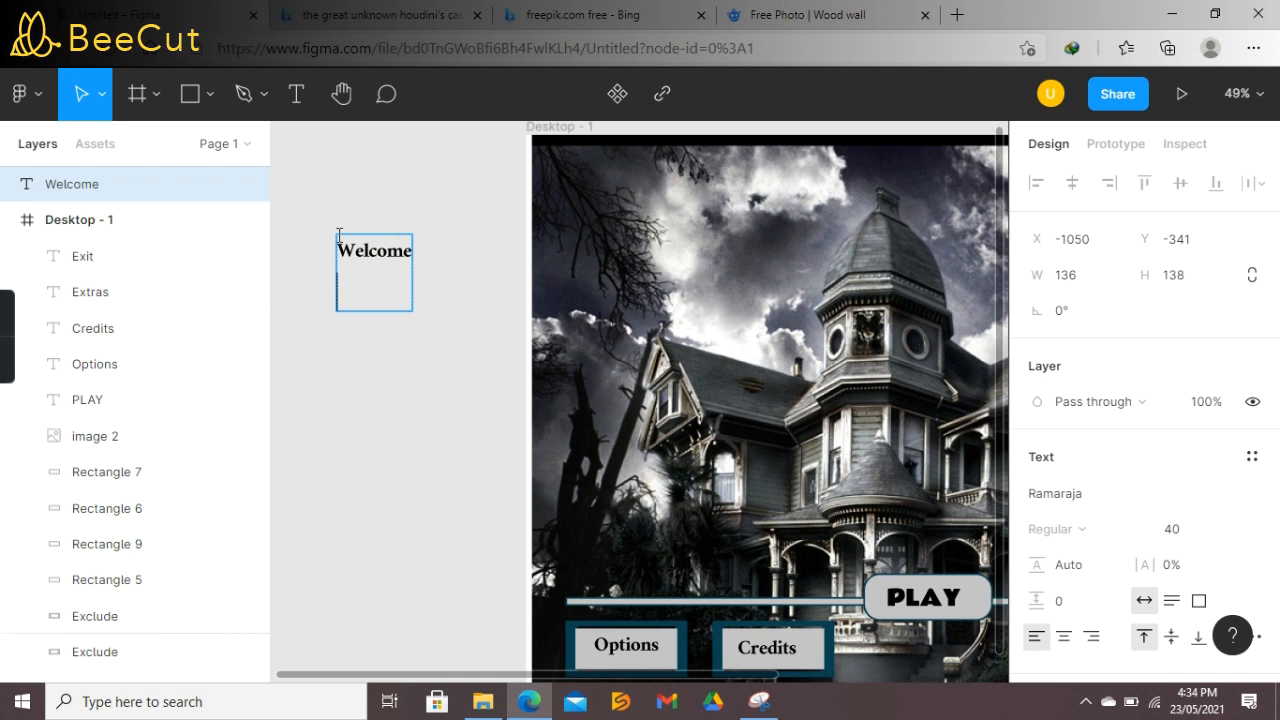
pyautogui.write('Click he')
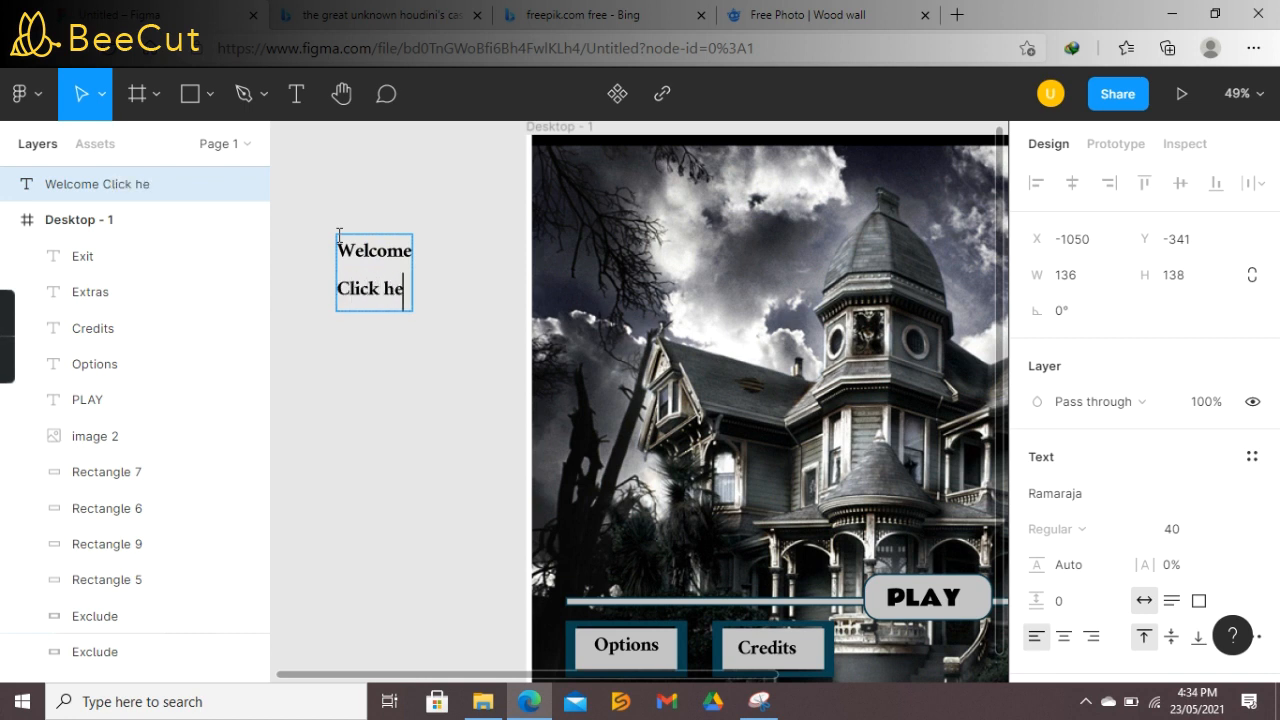
pyautogui.write("re if it's not you")
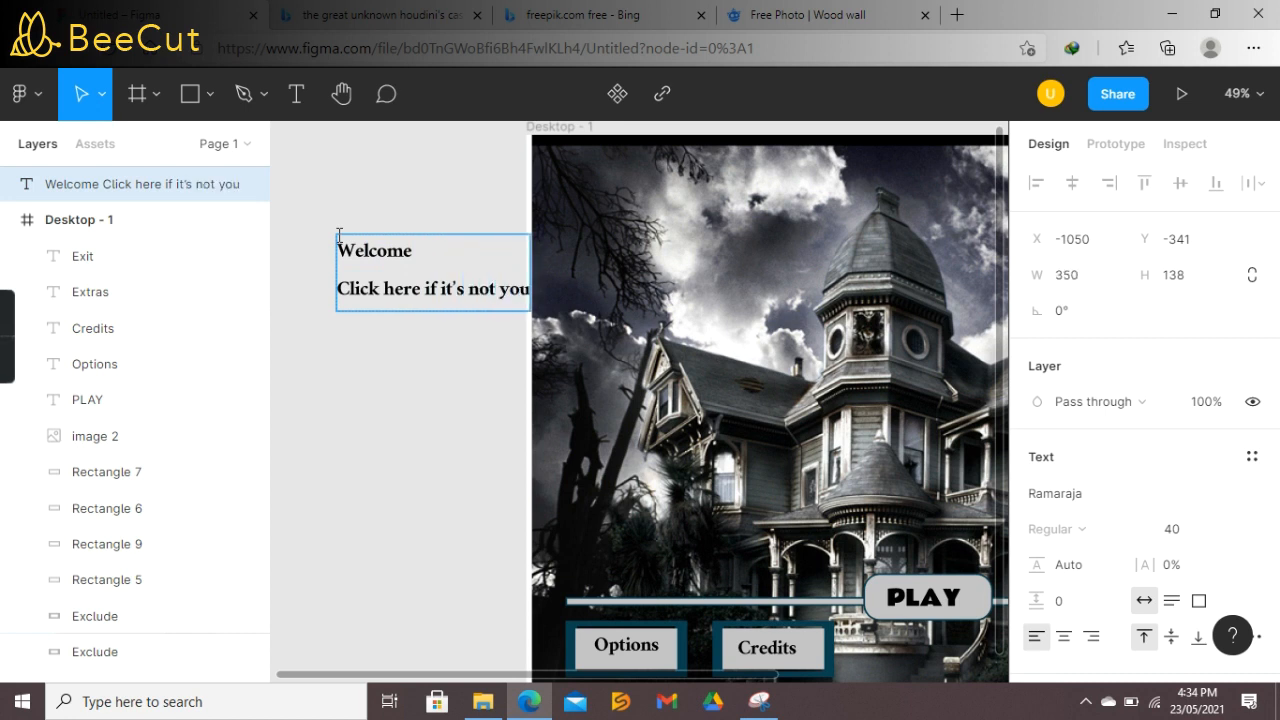
pyautogui.click(441, 290)
pyautogui.press('Return')
# Step: Add an outside stroke in grey 756A6A to the whole Welcome text and thicken it
pyautogui.moveTo(351, 251); pyautogui.dragTo(472, 350)
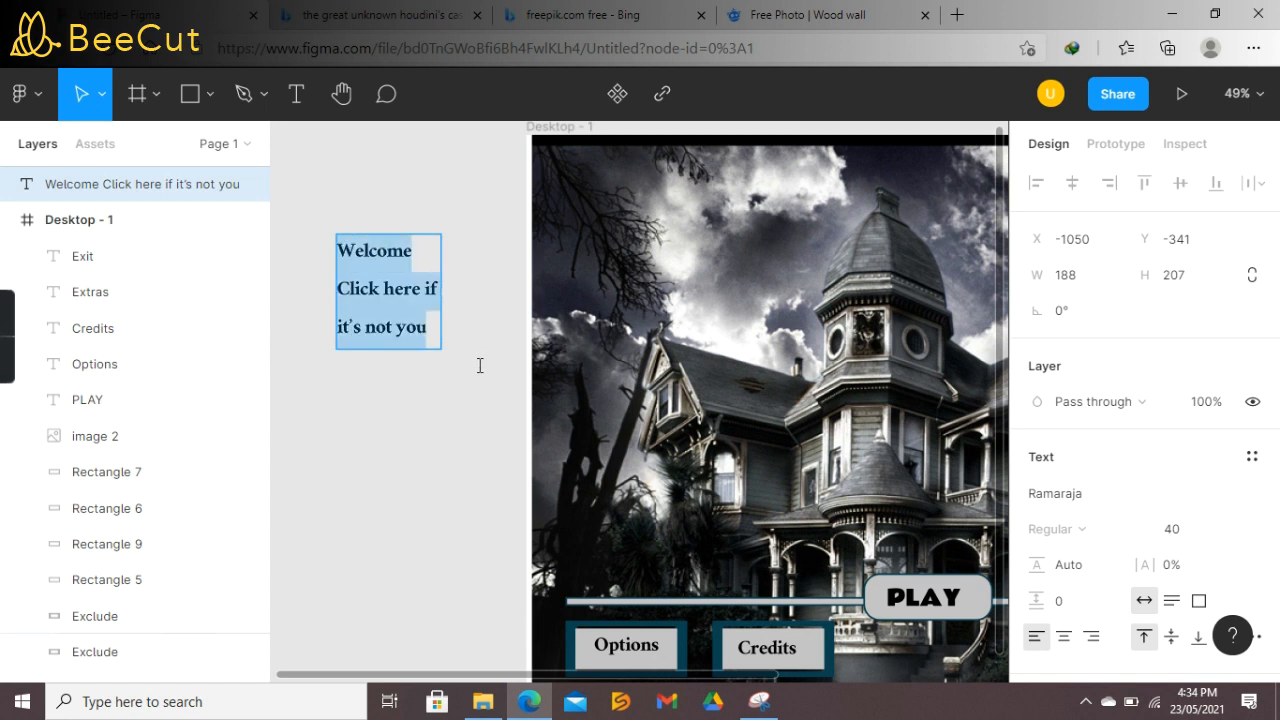
pyautogui.scroll(-5, 1062, 557)
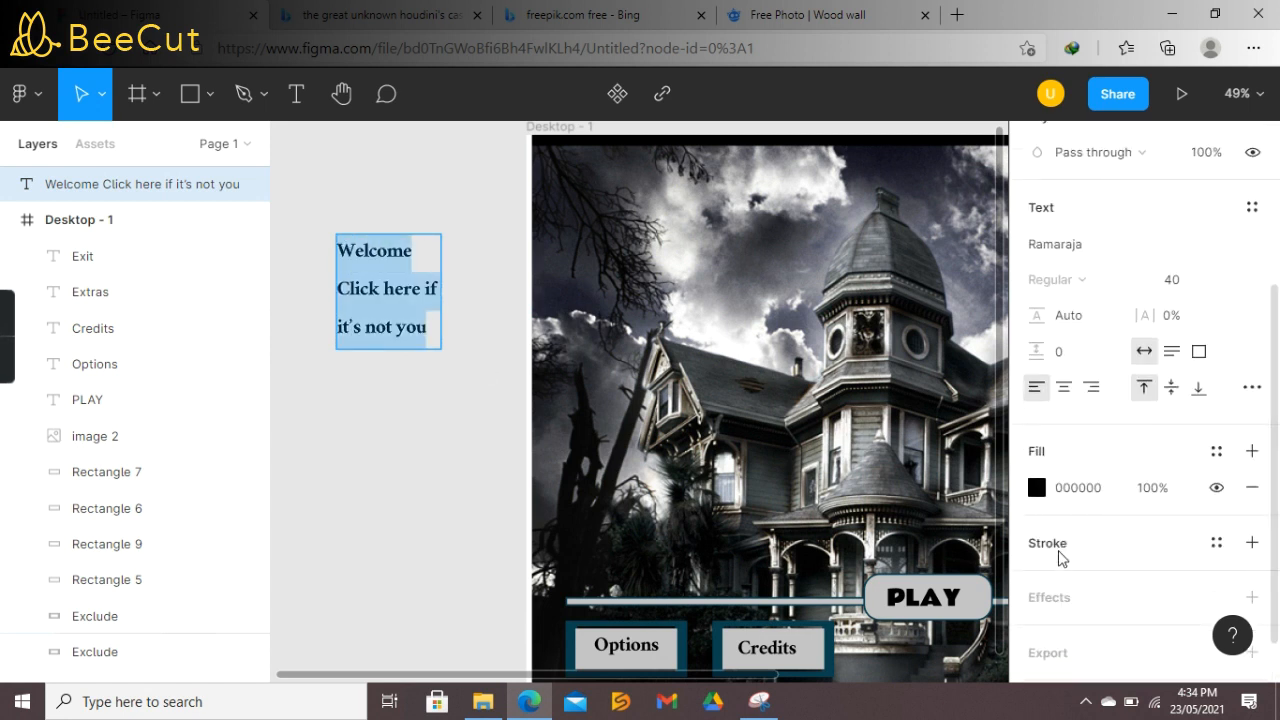
pyautogui.click(1060, 552)
pyautogui.click(1036, 578)
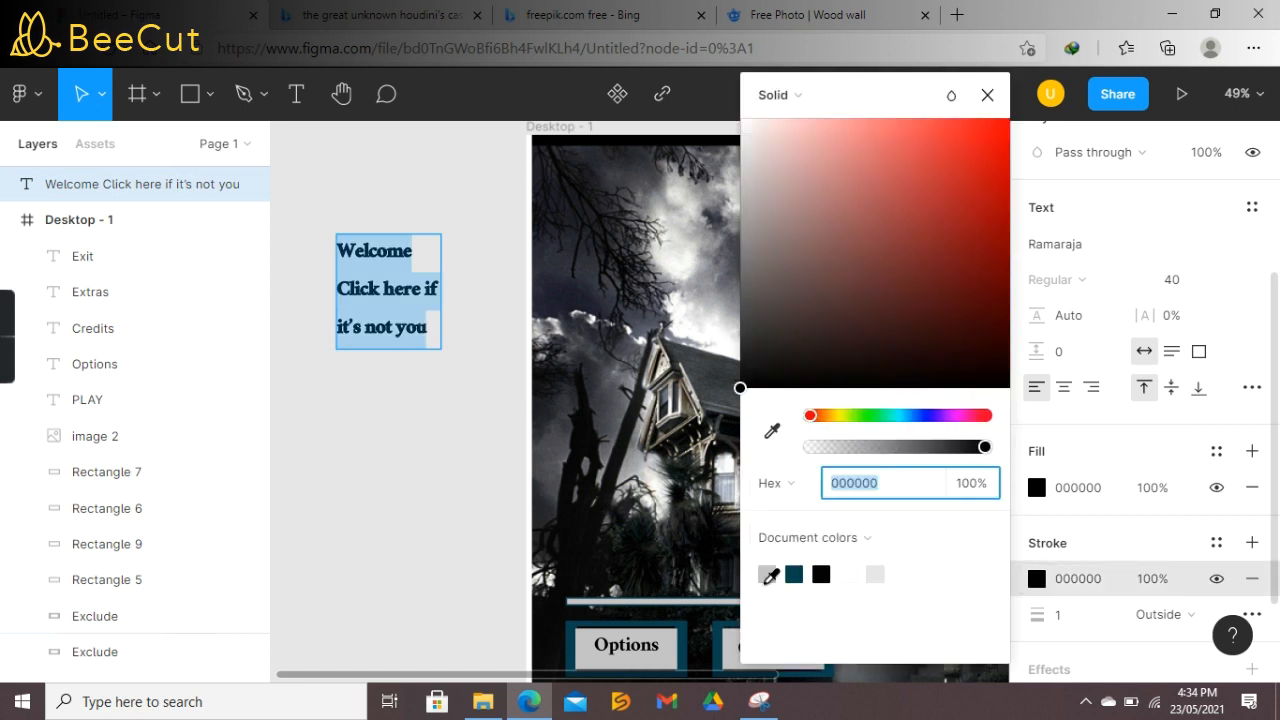
pyautogui.click(767, 574)
pyautogui.click(765, 264)
pyautogui.click(1076, 617)
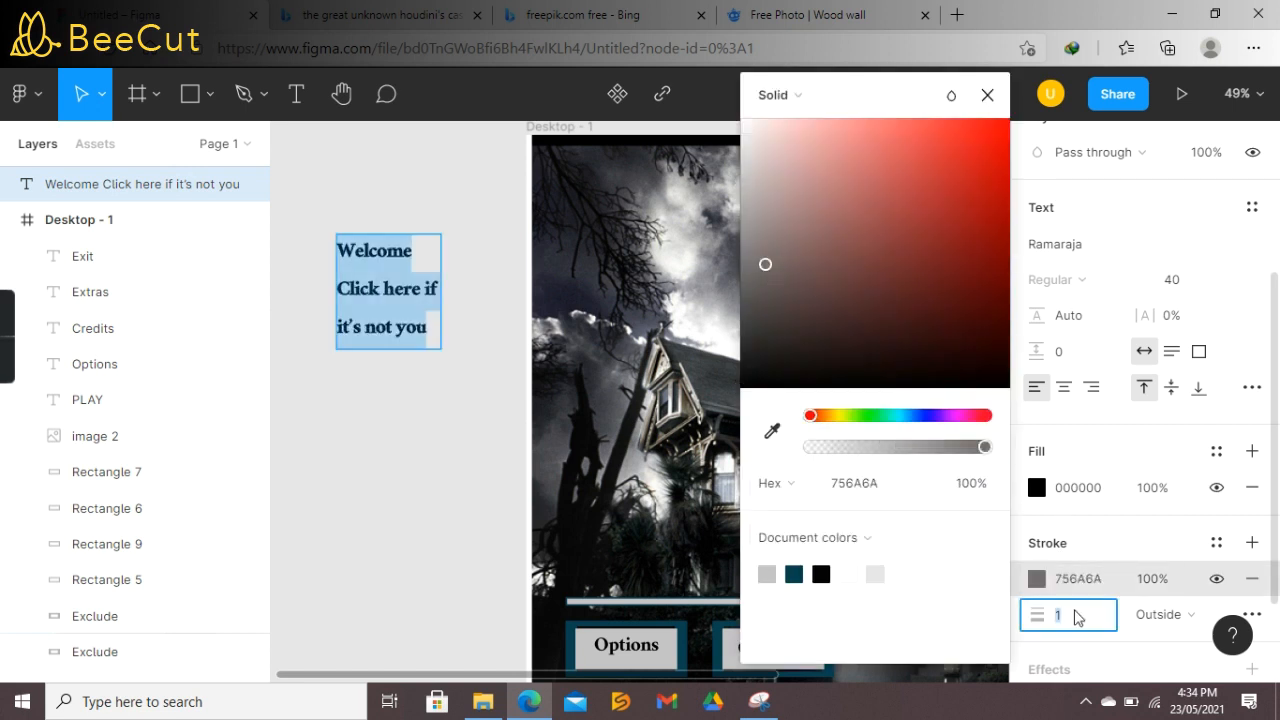
pyautogui.click(502, 518)
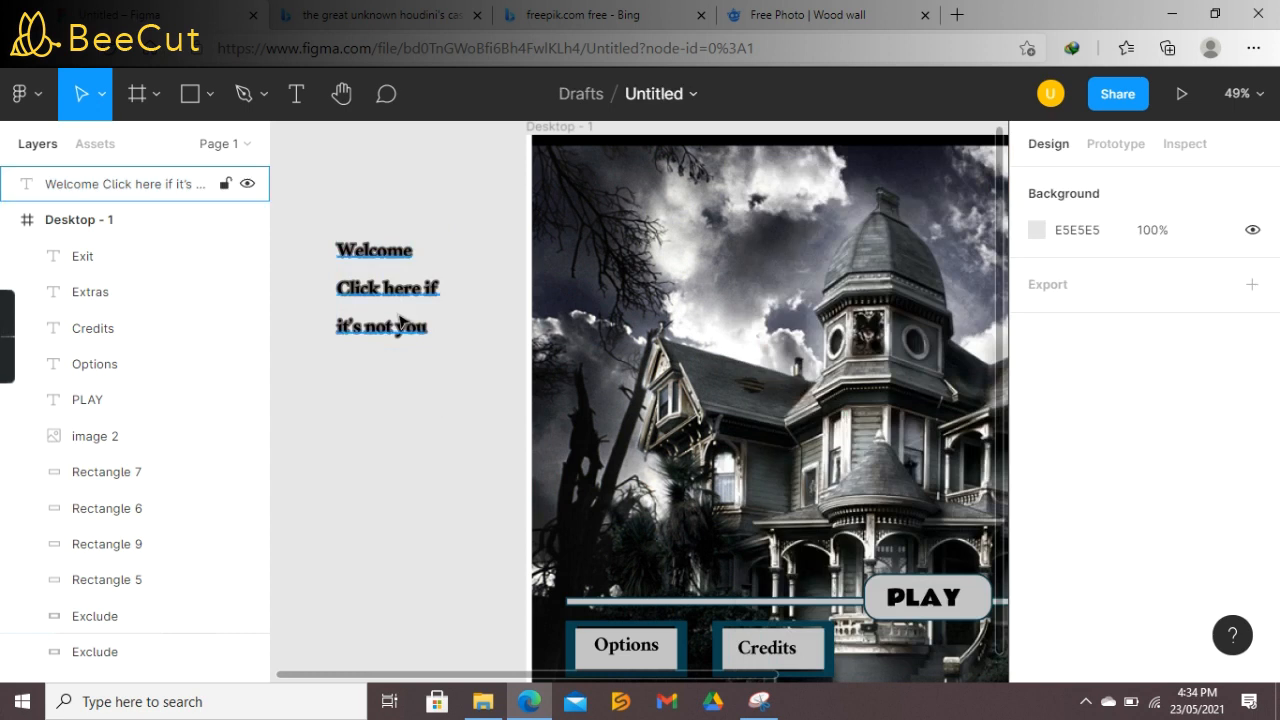
# Step: Set the font of the Welcome text to Rambla and shift the text slightly away from the Desktop frame
pyautogui.click(440, 326)
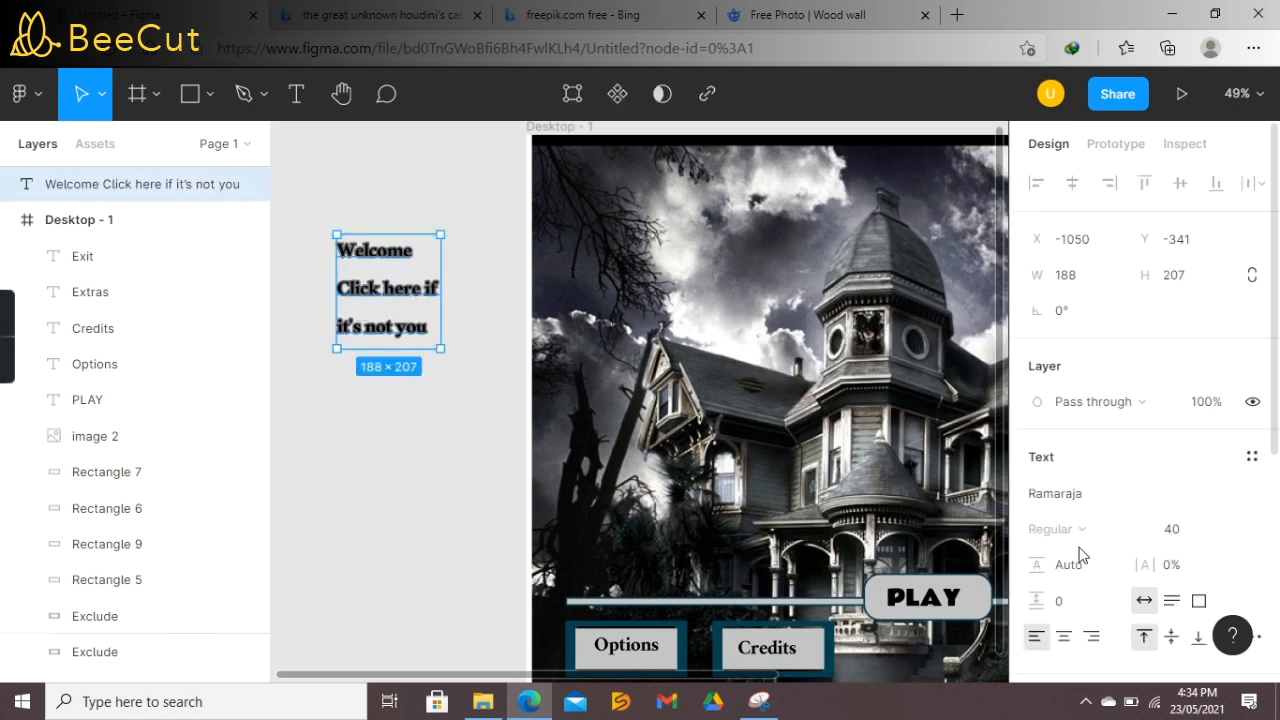
pyautogui.click(1130, 493)
pyautogui.click(1262, 494)
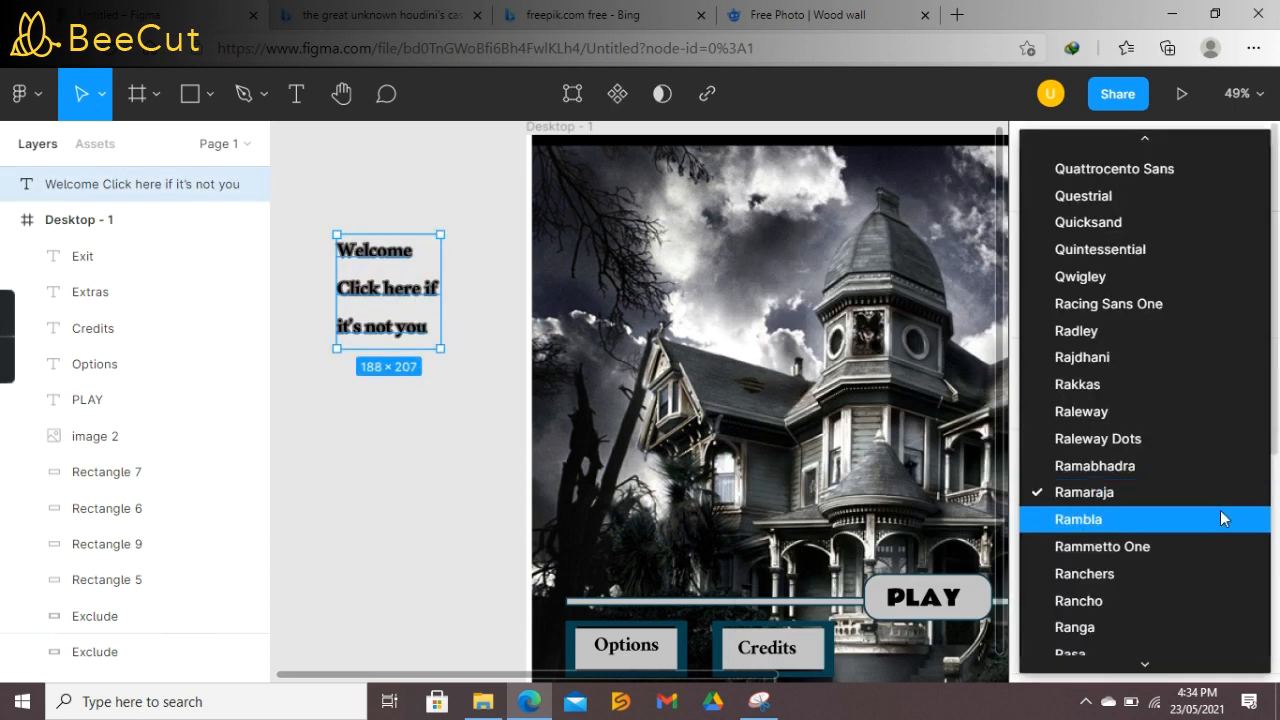
pyautogui.click(1220, 519)
pyautogui.click(515, 395)
pyautogui.click(335, 247)
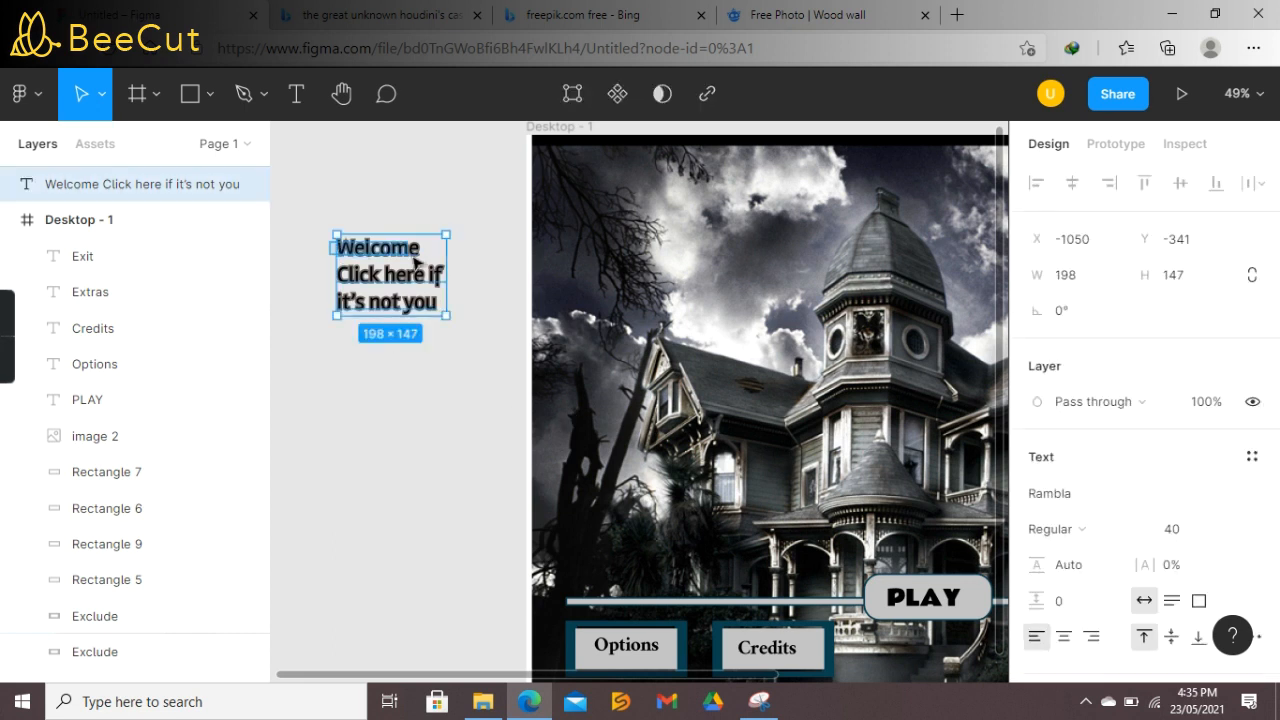
pyautogui.click(328, 290)
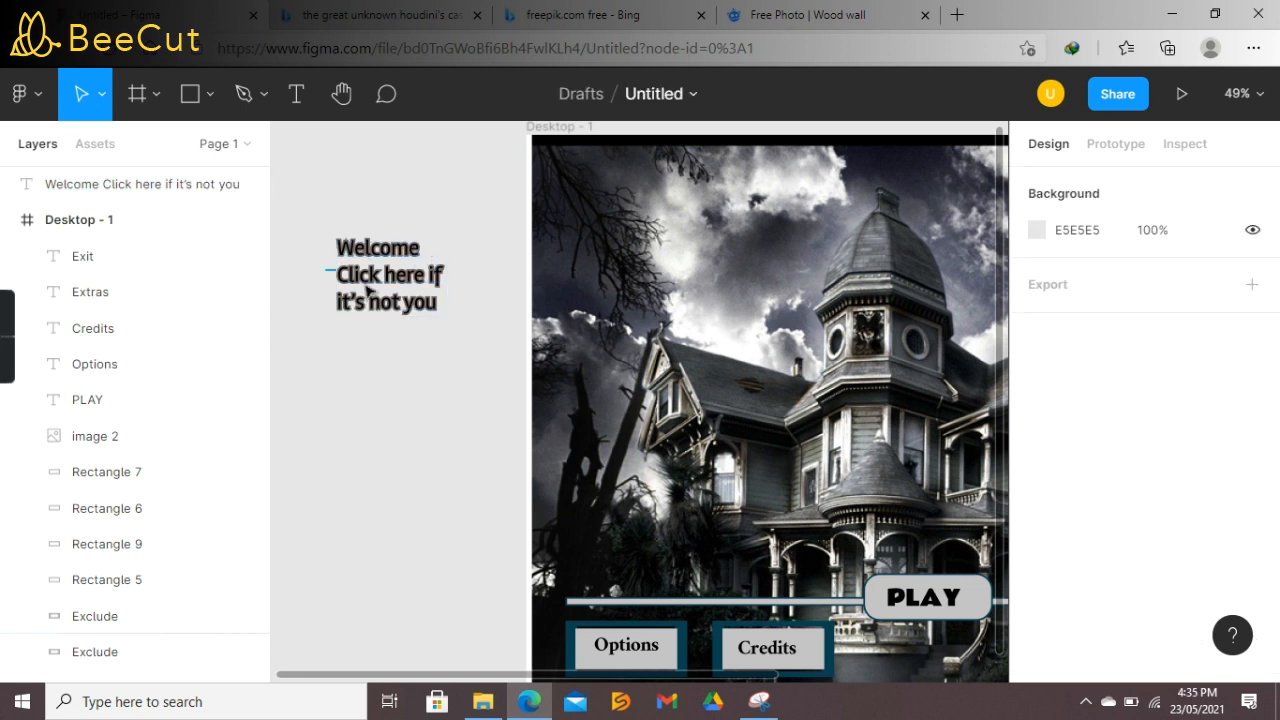
pyautogui.click(438, 301)
pyautogui.moveTo(441, 313); pyautogui.dragTo(420, 324)
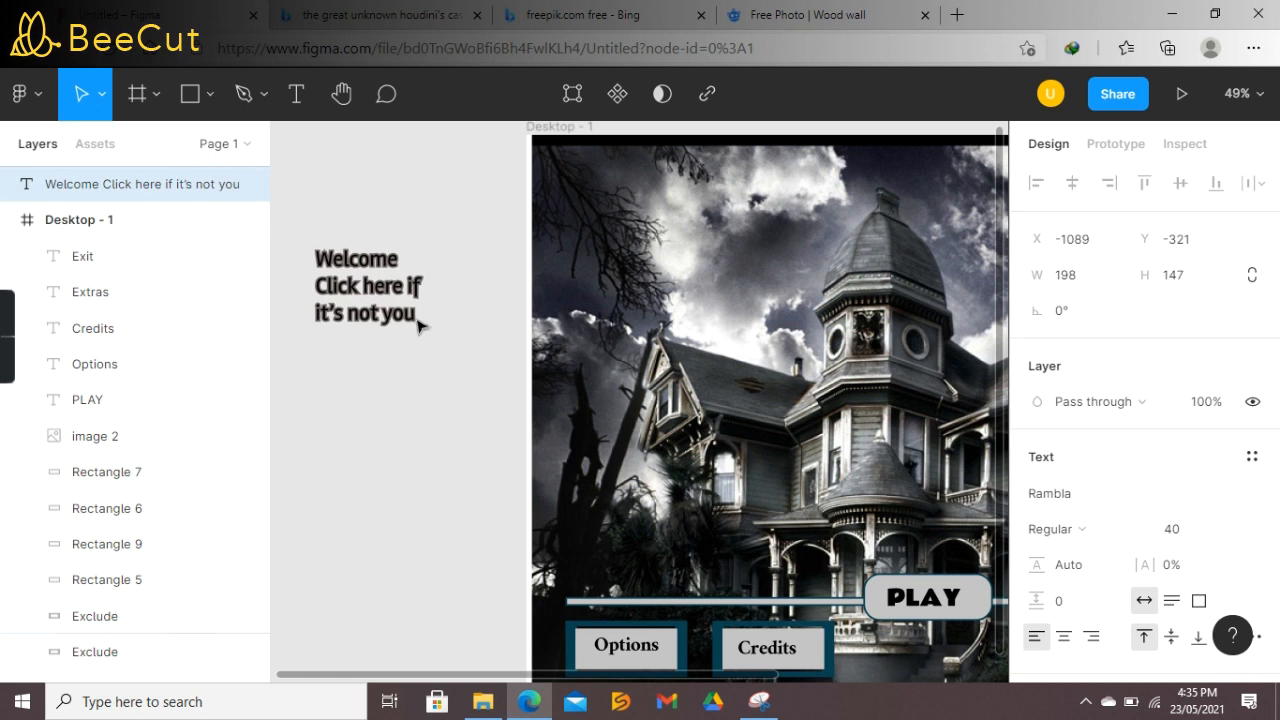
# Step: Separate the word Welcome from the Click here if it's not you text into its own text object
pyautogui.doubleClick(392, 259)
pyautogui.hotkey('ctrl', 'c')
pyautogui.press('BackSpace')
pyautogui.press('Escape')
pyautogui.press('Escape')
pyautogui.hotkey('ctrl', 'v')
# Step: Place the Welcome text on the upper part of the wood panel and Click here if it's not you below it
pyautogui.moveTo(425, 280); pyautogui.dragTo(744, 458)
pyautogui.moveTo(534, 674); pyautogui.dragTo(258, 673)
pyautogui.moveTo(404, 286); pyautogui.dragTo(737, 517)
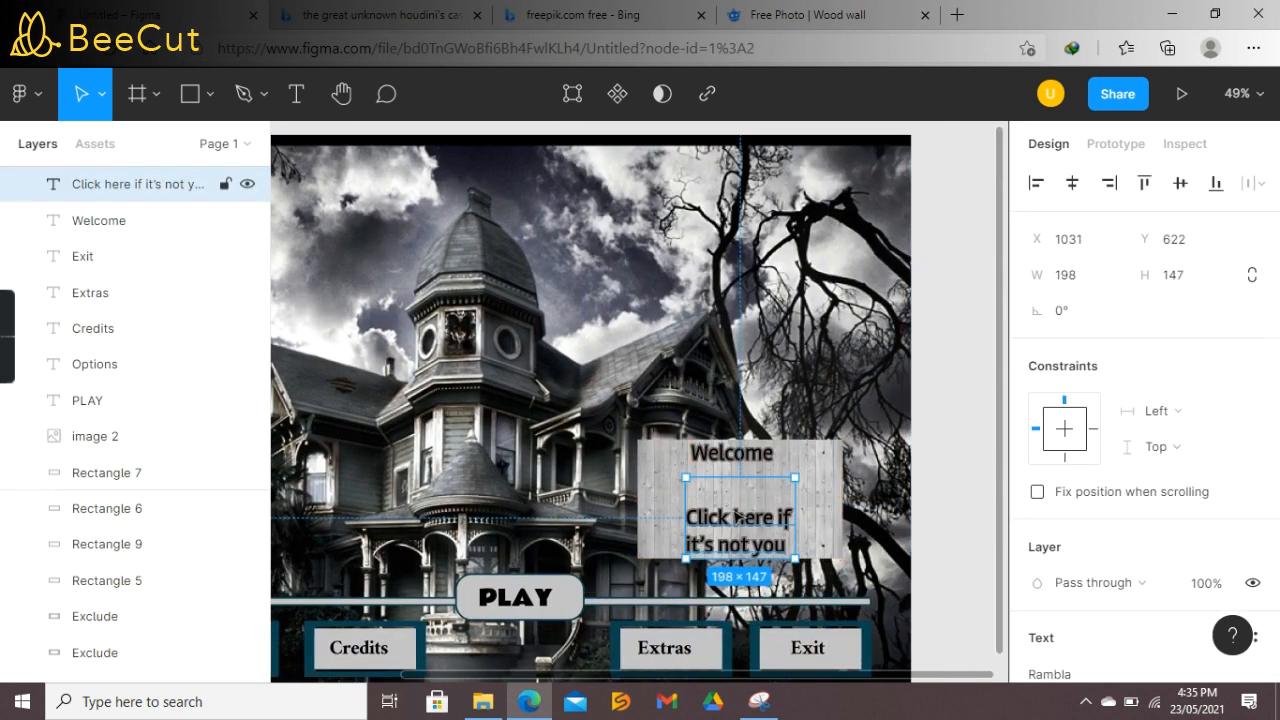
# Step: Add a text box reading Player Name beside the Desktop frame
pyautogui.moveTo(591, 674); pyautogui.dragTo(128, 630)
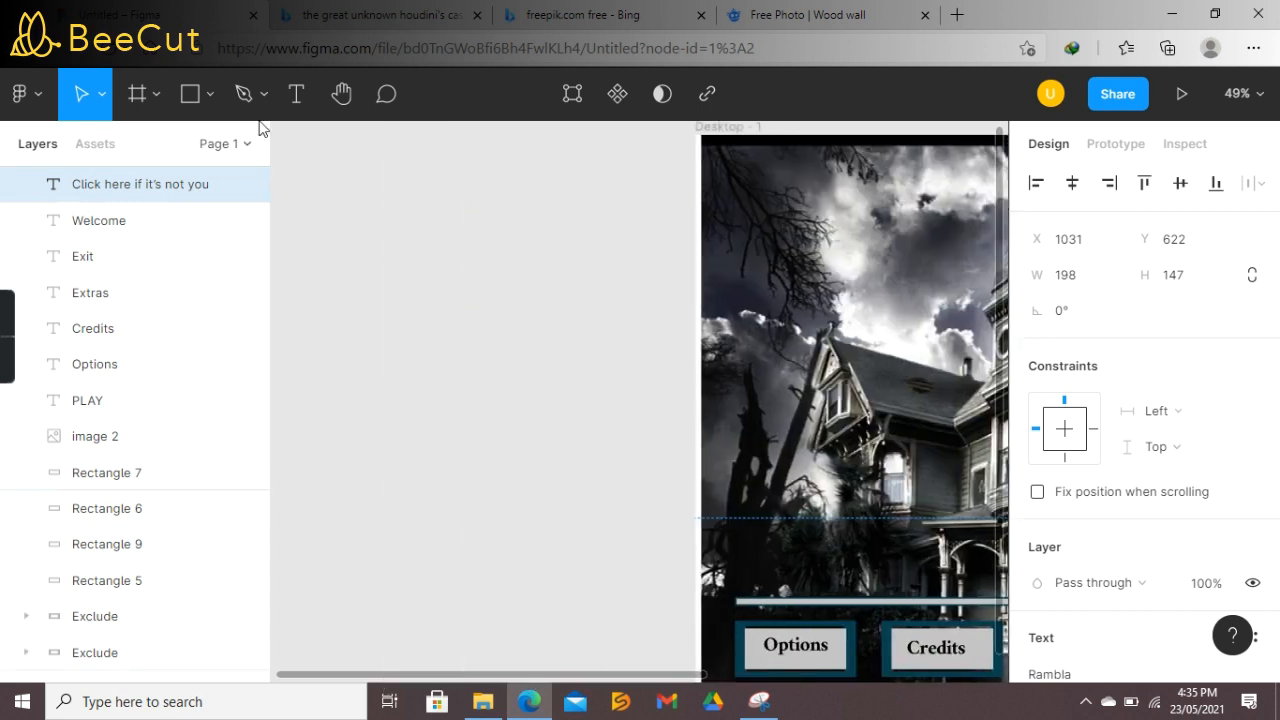
pyautogui.click(296, 93)
pyautogui.moveTo(297, 367); pyautogui.dragTo(432, 294)
pyautogui.write('player ')
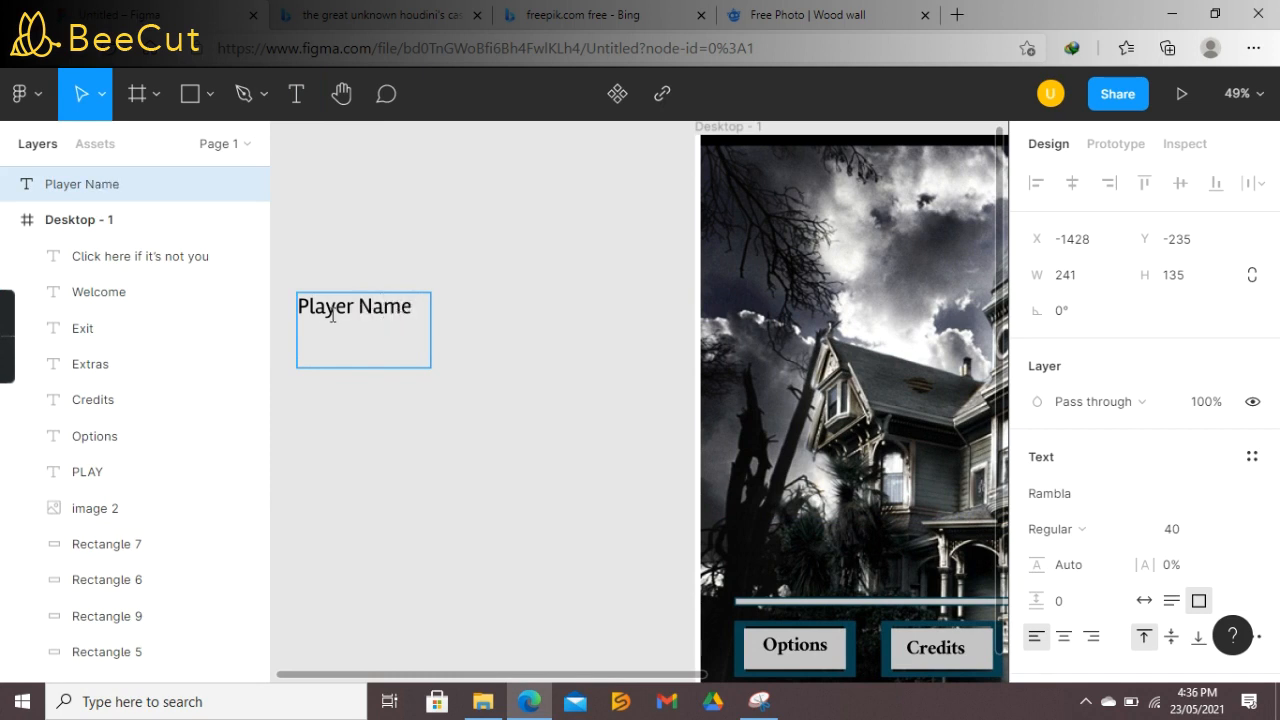
pyautogui.write('Name')
# Step: Set the Player Name text to the Ramaraja font at size 48
pyautogui.hotkey('ctrl', 'a')
pyautogui.click(1240, 492)
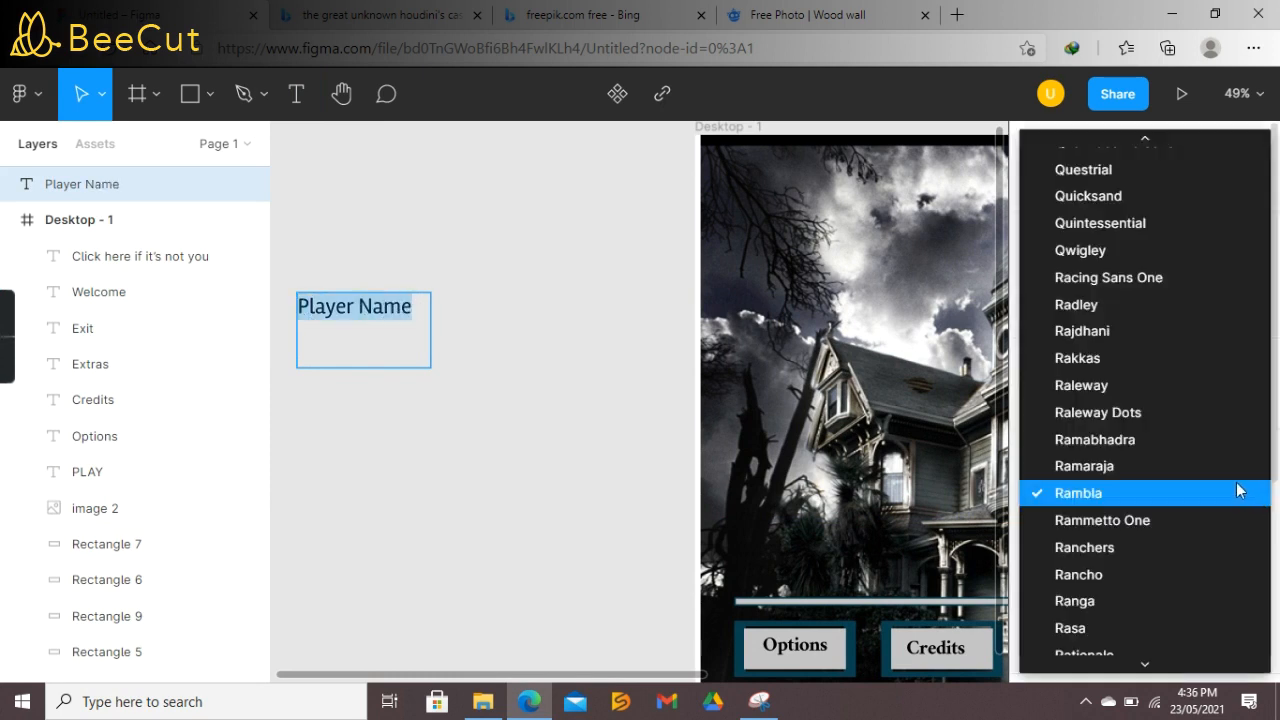
pyautogui.click(1223, 466)
pyautogui.click(1223, 527)
pyautogui.click(1223, 524)
# Step: Change the fill of the Player Name text to grey 756A6A
pyautogui.scroll(-2, 1100, 540)
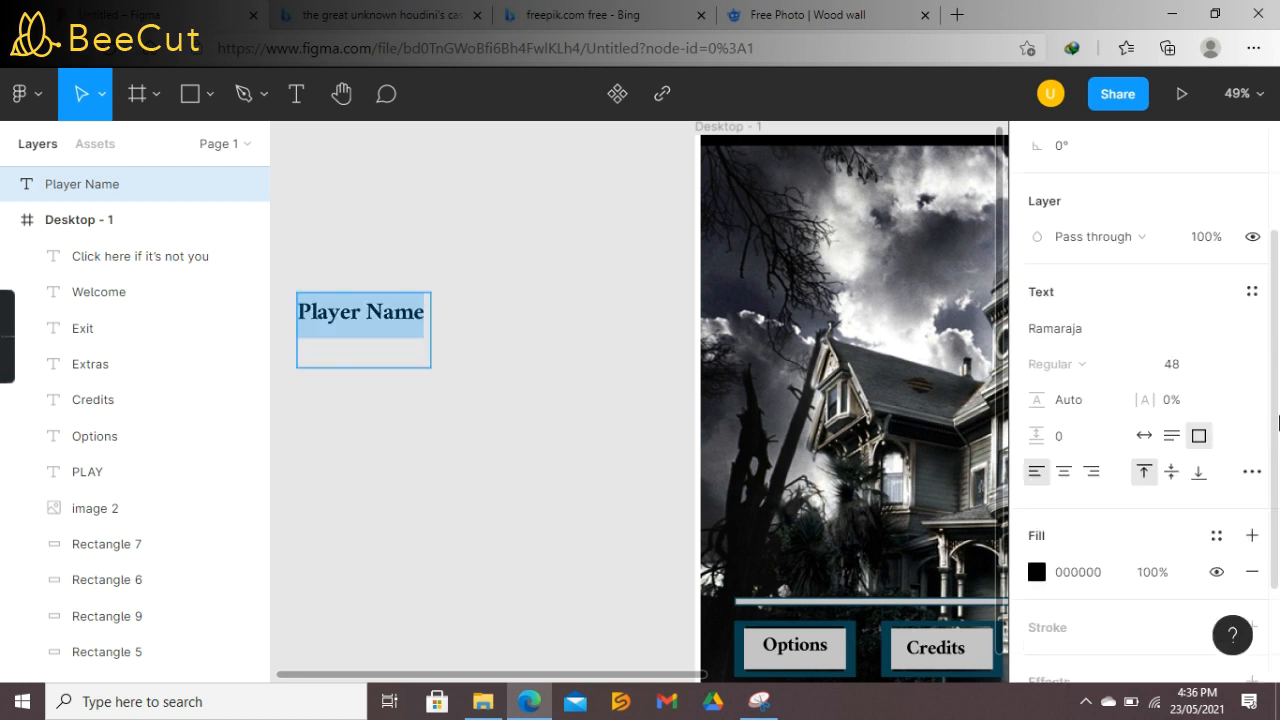
pyautogui.click(1036, 572)
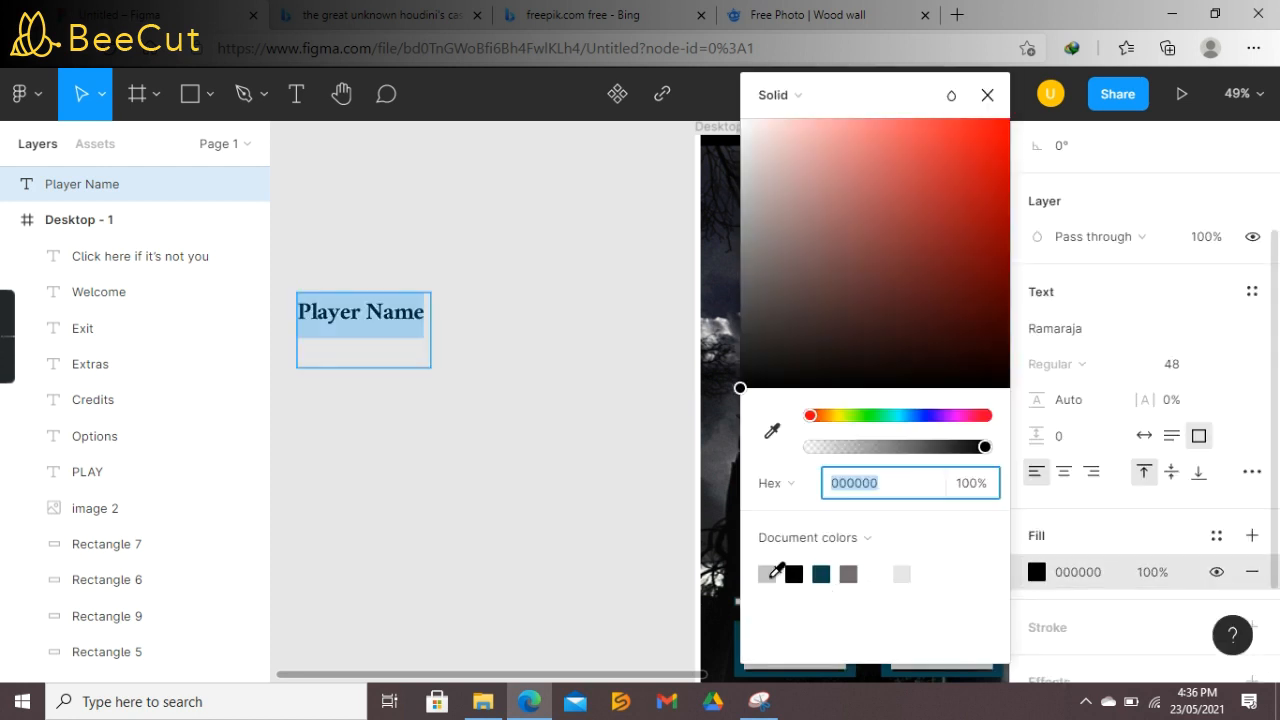
pyautogui.click(768, 575)
pyautogui.click(849, 573)
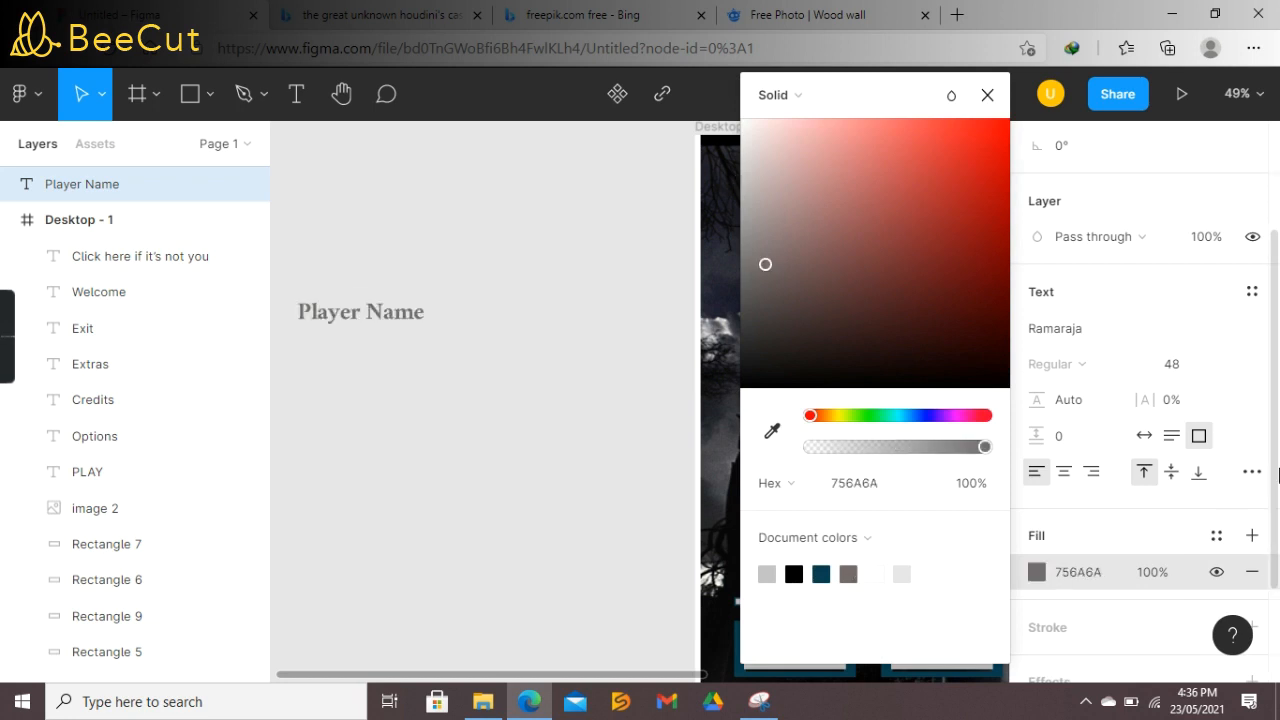
# Step: Give the Player Name text an outside stroke in dark teal 094051 with a width of 3
pyautogui.scroll(-2, 1100, 540)
pyautogui.click(1052, 545)
pyautogui.click(1043, 545)
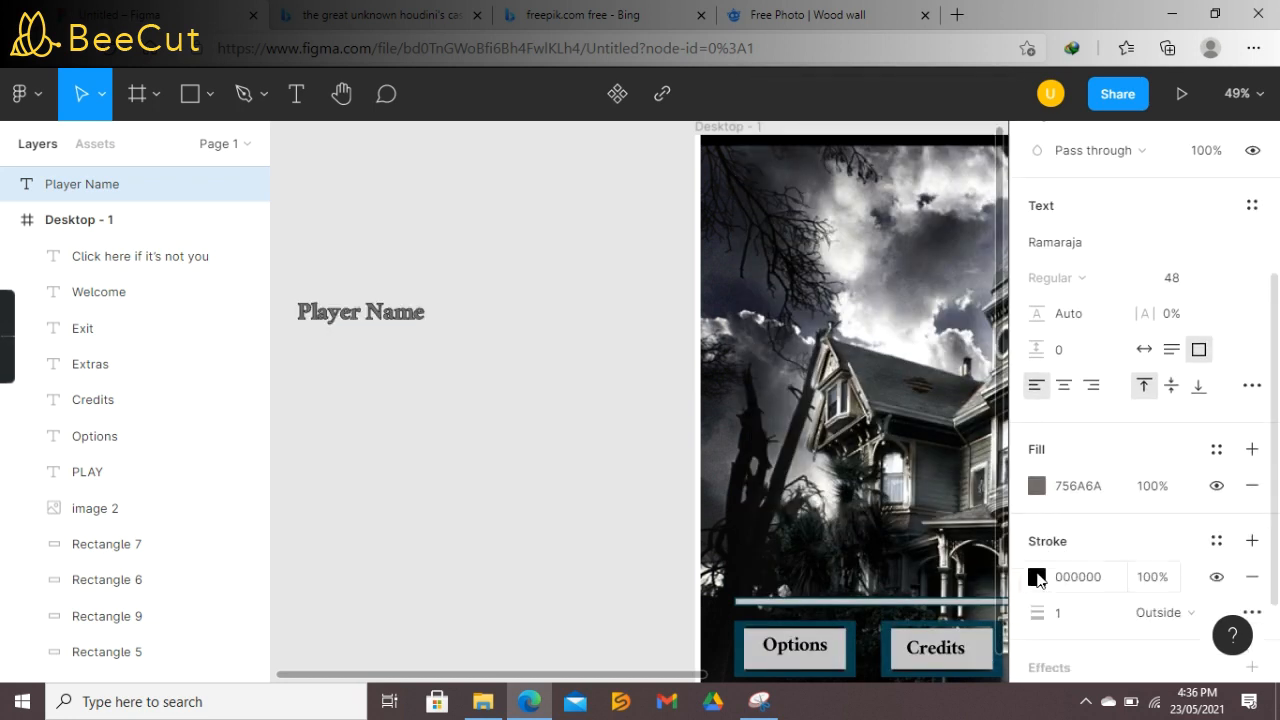
pyautogui.click(1037, 577)
pyautogui.click(822, 573)
pyautogui.click(1060, 613)
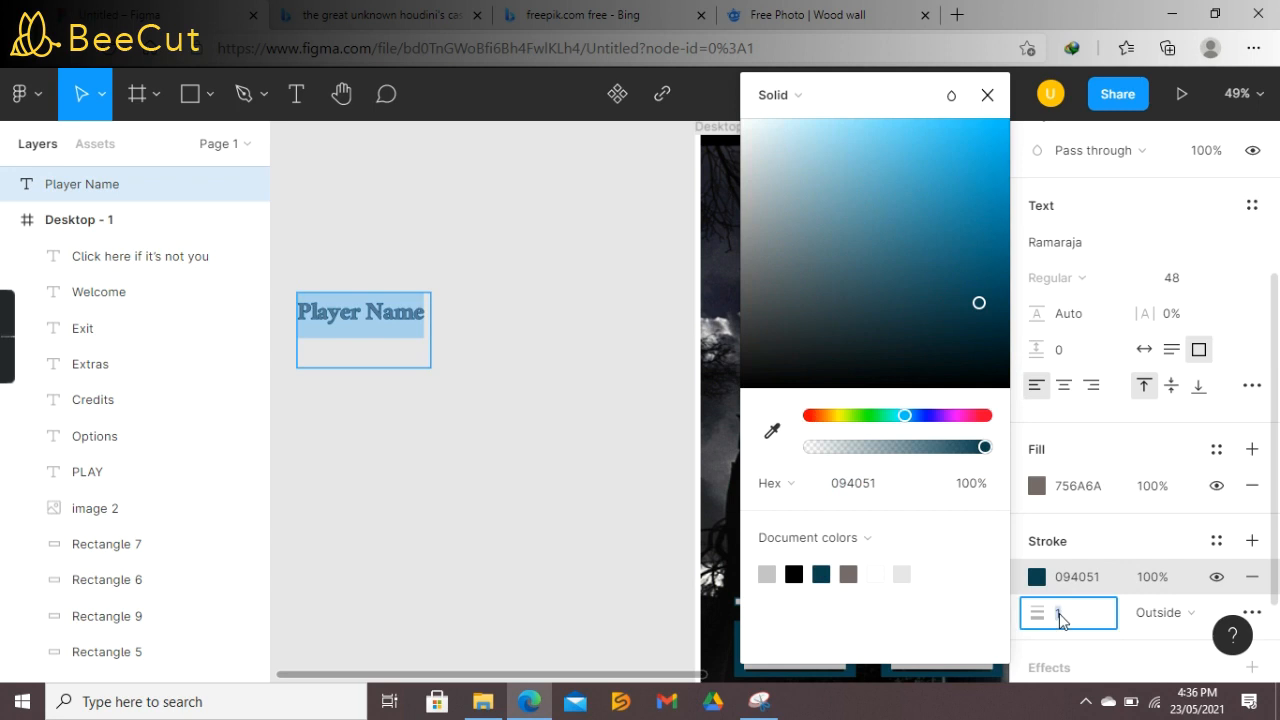
pyautogui.click(485, 516)
# Step: Move the Player Name text onto the wood panel, between Welcome and Click here if it's not you
pyautogui.moveTo(382, 307); pyautogui.dragTo(968, 418)
pyautogui.click(987, 95)
pyautogui.hscroll(5, 636, 598)
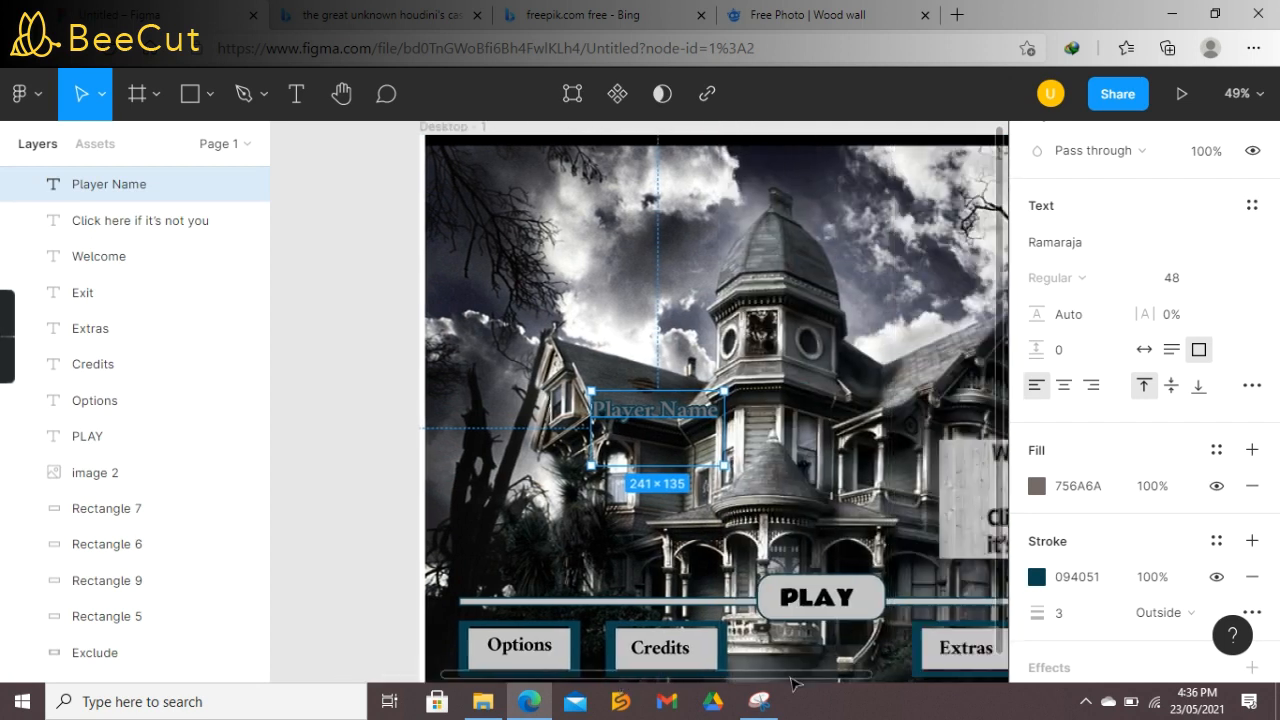
pyautogui.moveTo(467, 418); pyautogui.dragTo(843, 490)
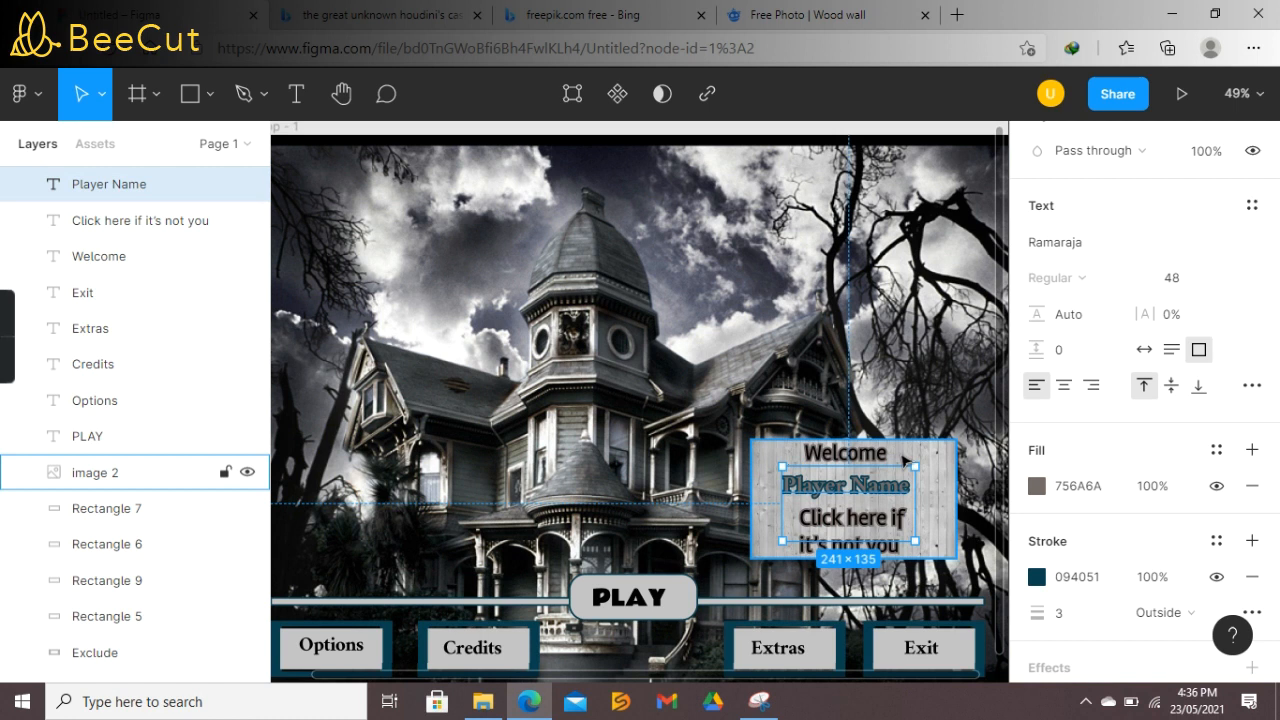
# Step: Shift the wood panel toward the frame's right edge and realign its Welcome, Player Name and Click here if it's not you texts on it
pyautogui.click(935, 472)
pyautogui.moveTo(981, 481)
pyautogui.mouseDown()
pyautogui.moveTo(937, 473)
pyautogui.moveTo(968, 466)
pyautogui.mouseUp()
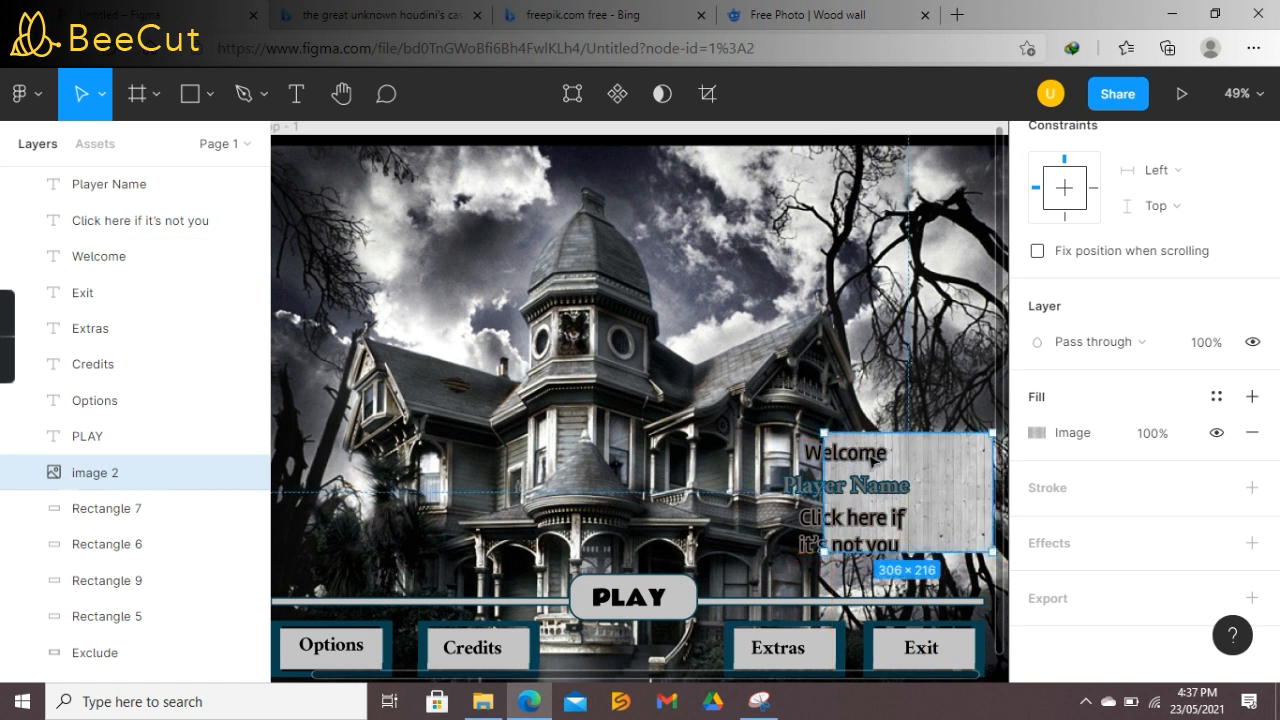
pyautogui.click(848, 458)
pyautogui.moveTo(848, 460); pyautogui.dragTo(950, 490)
pyautogui.click(905, 490)
pyautogui.moveTo(834, 520); pyautogui.dragTo(895, 517)
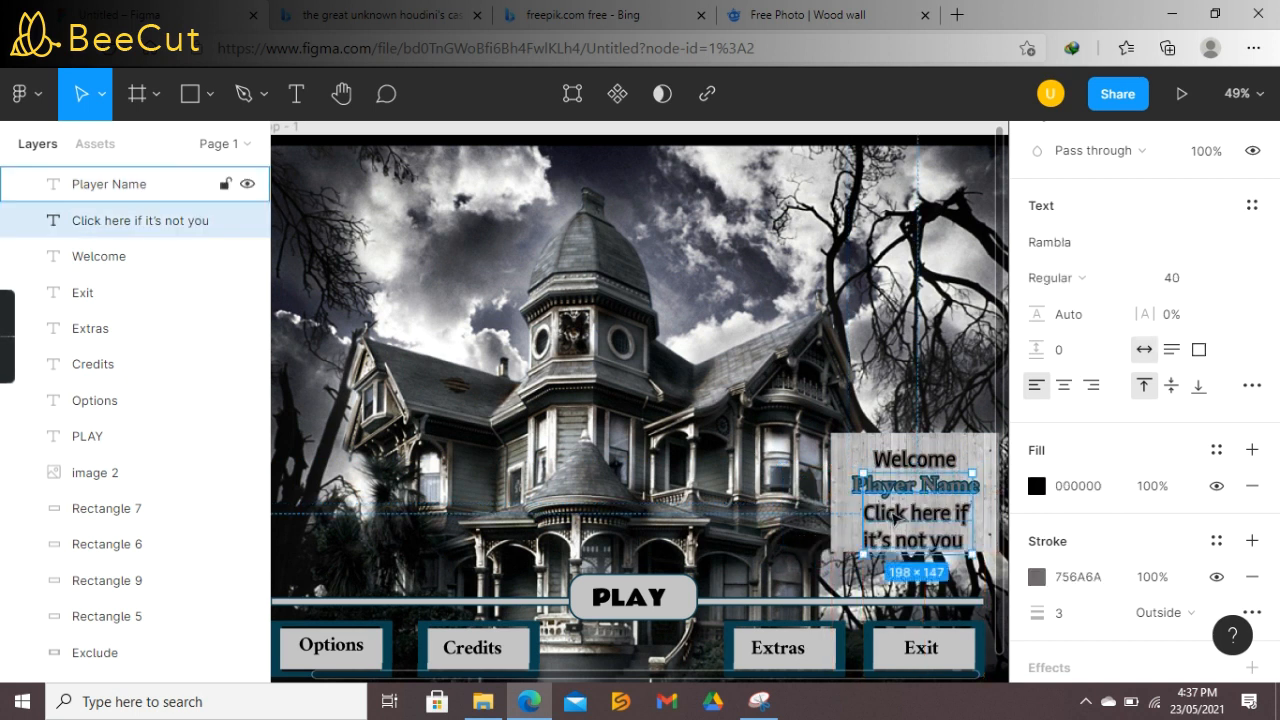
pyautogui.press('Escape')
# Step: Add a text box about 572 by 218 beside the Desktop frame reading THE GREAT UNKNOWN and HOUDINI'S CASTLE on two lines
pyautogui.moveTo(418, 678); pyautogui.dragTo(160, 652)
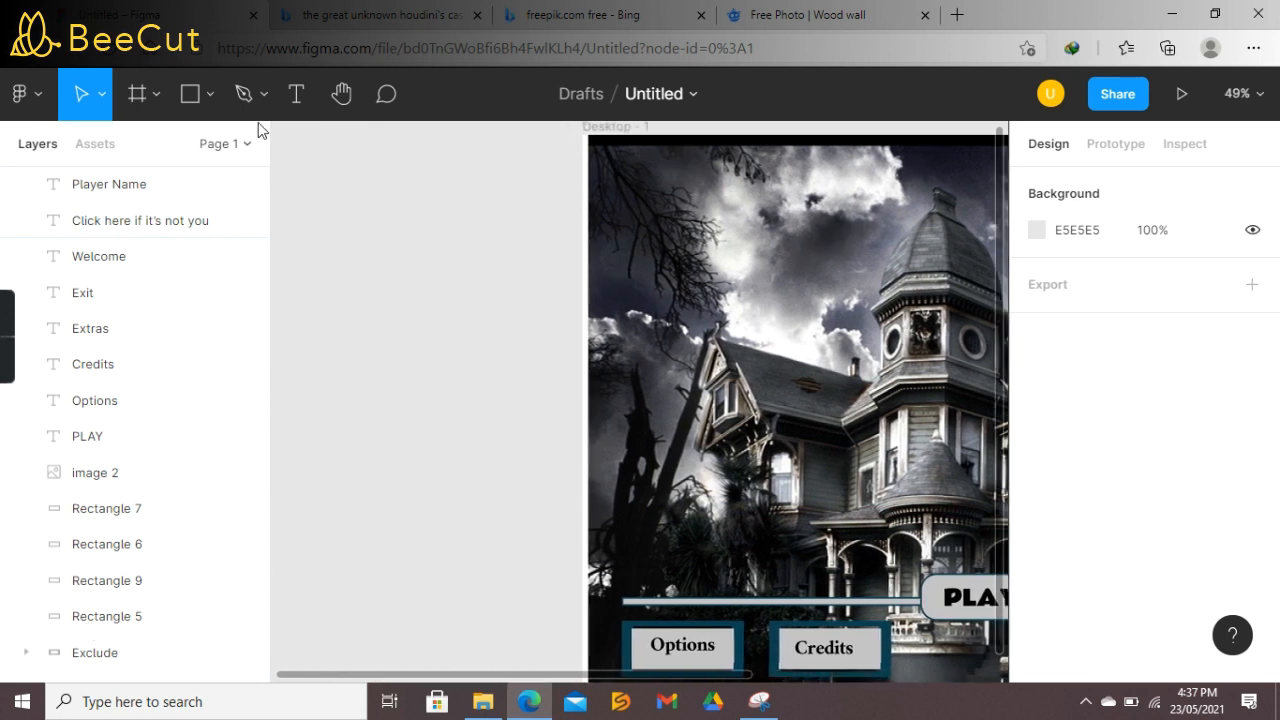
pyautogui.click(298, 99)
pyautogui.moveTo(297, 404); pyautogui.dragTo(614, 288)
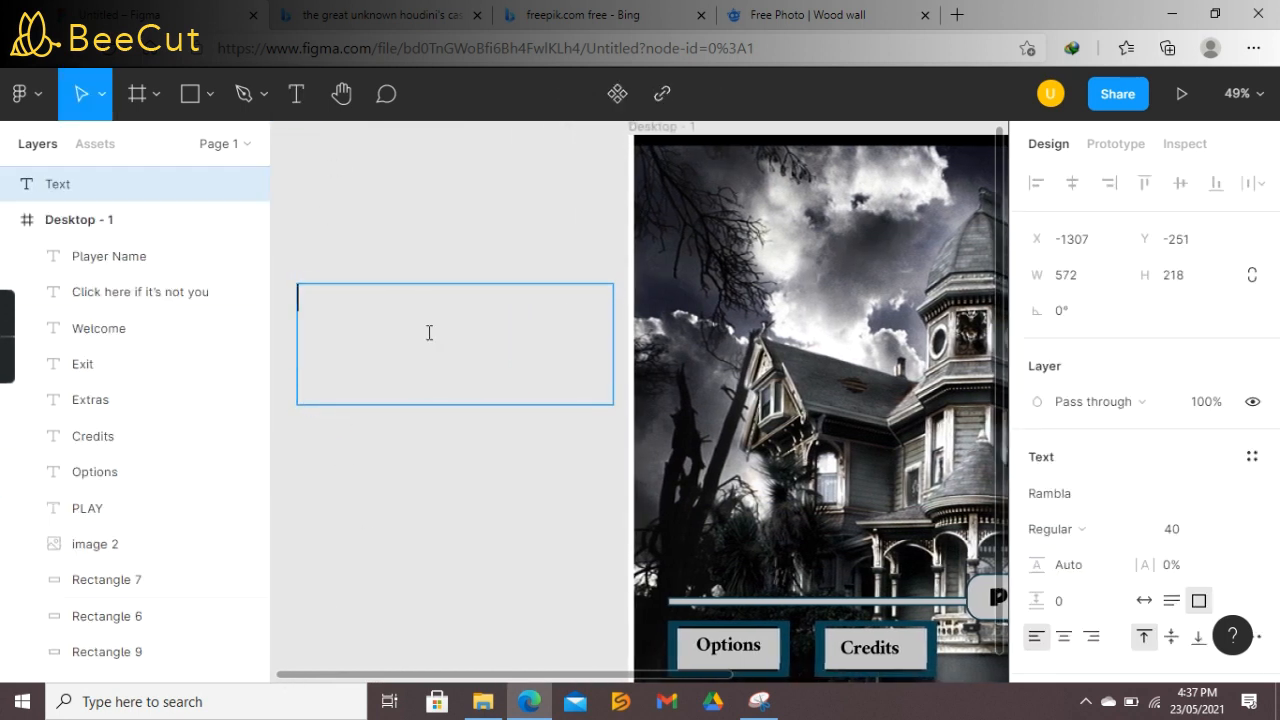
pyautogui.write('R')
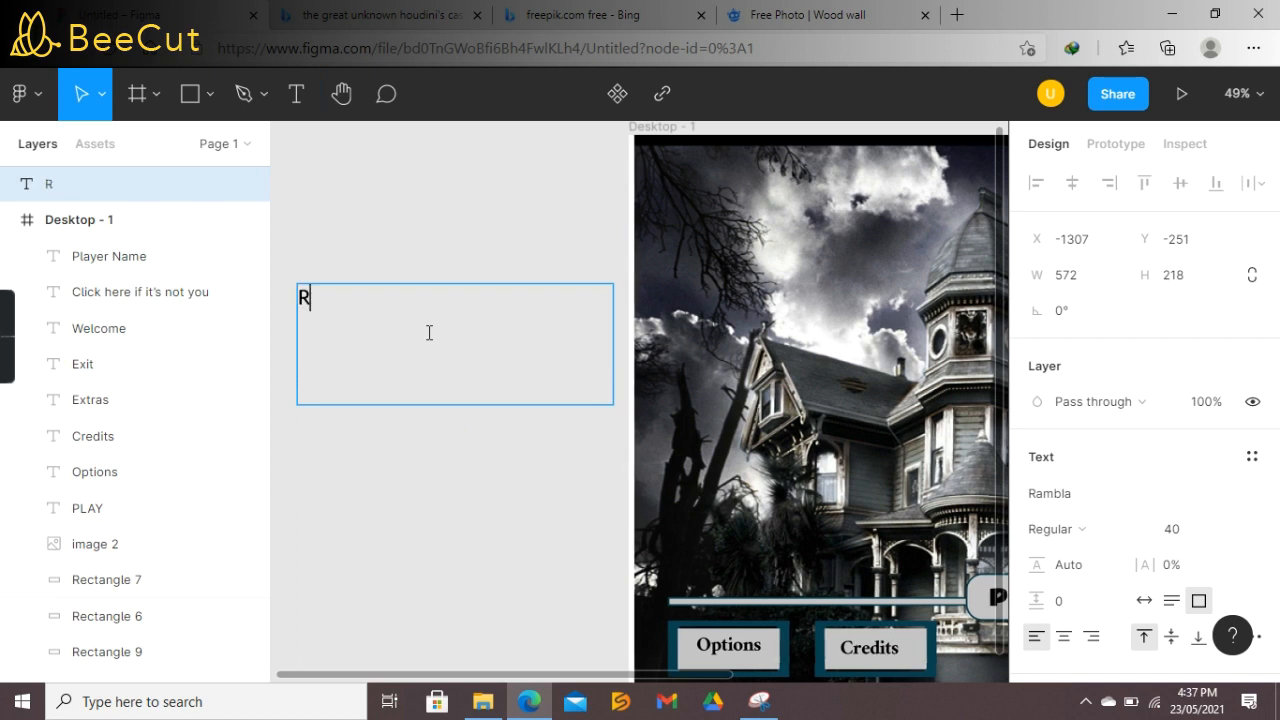
pyautogui.write('HE GREAT')
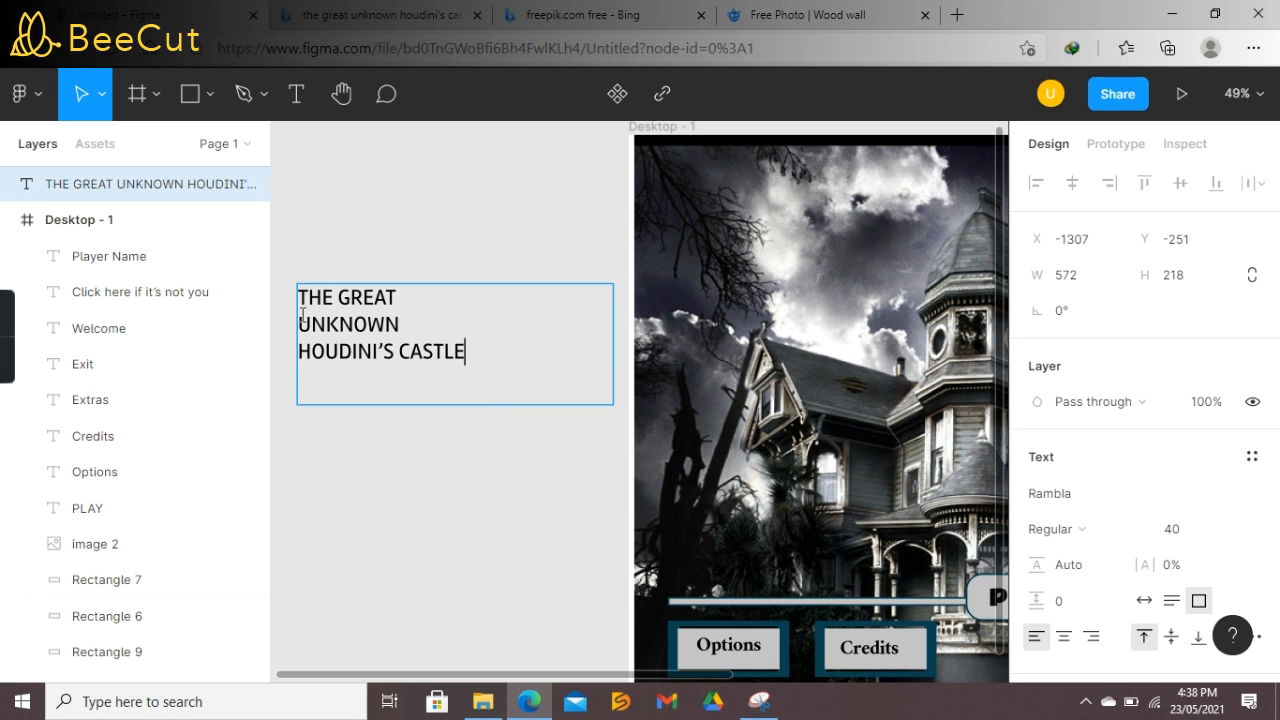
pyautogui.press('BackSpace')
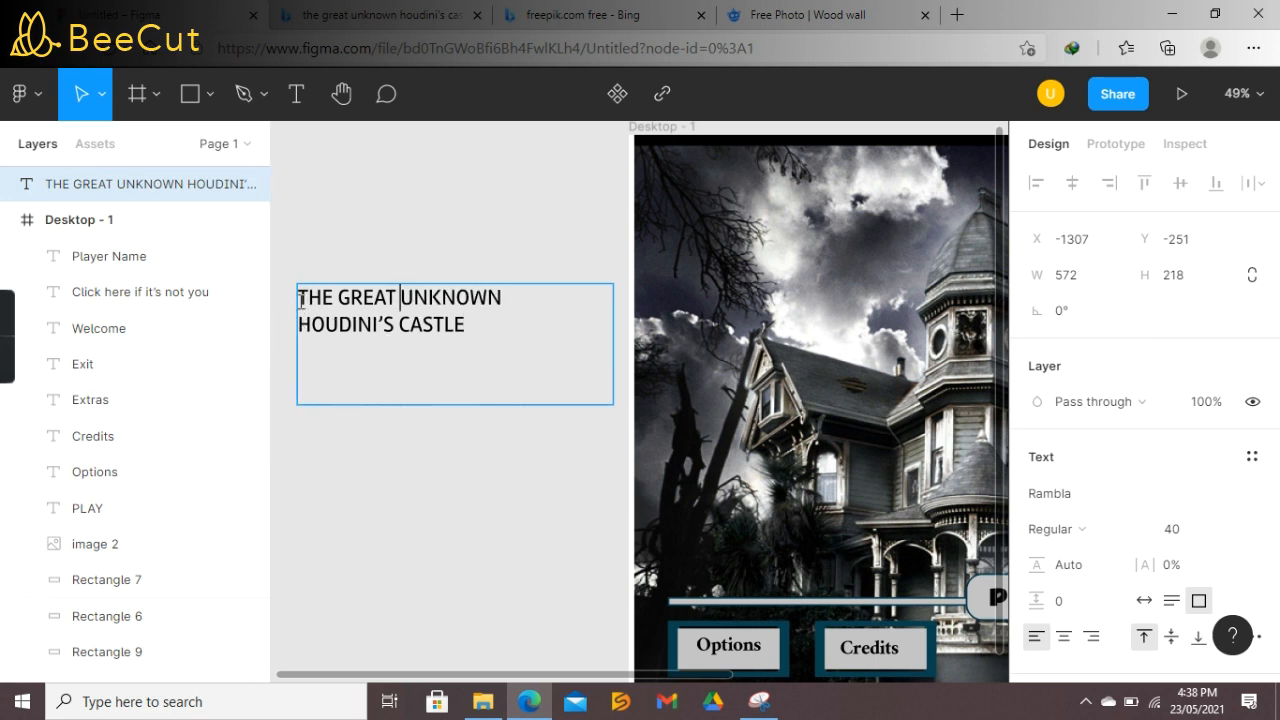
# Step: Set the whole title text to the Rammetto One font
pyautogui.doubleClick(448, 326)
pyautogui.moveTo(305, 297); pyautogui.dragTo(1246, 425)
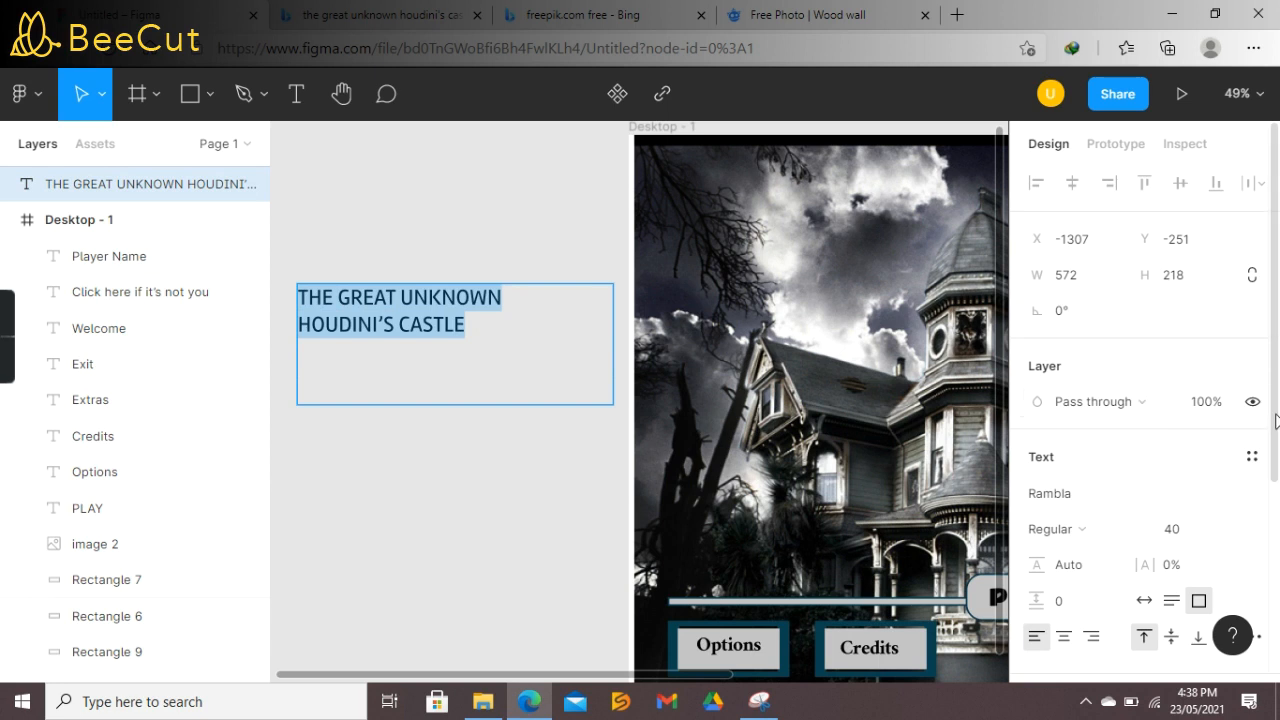
pyautogui.click(1258, 497)
pyautogui.click(1190, 520)
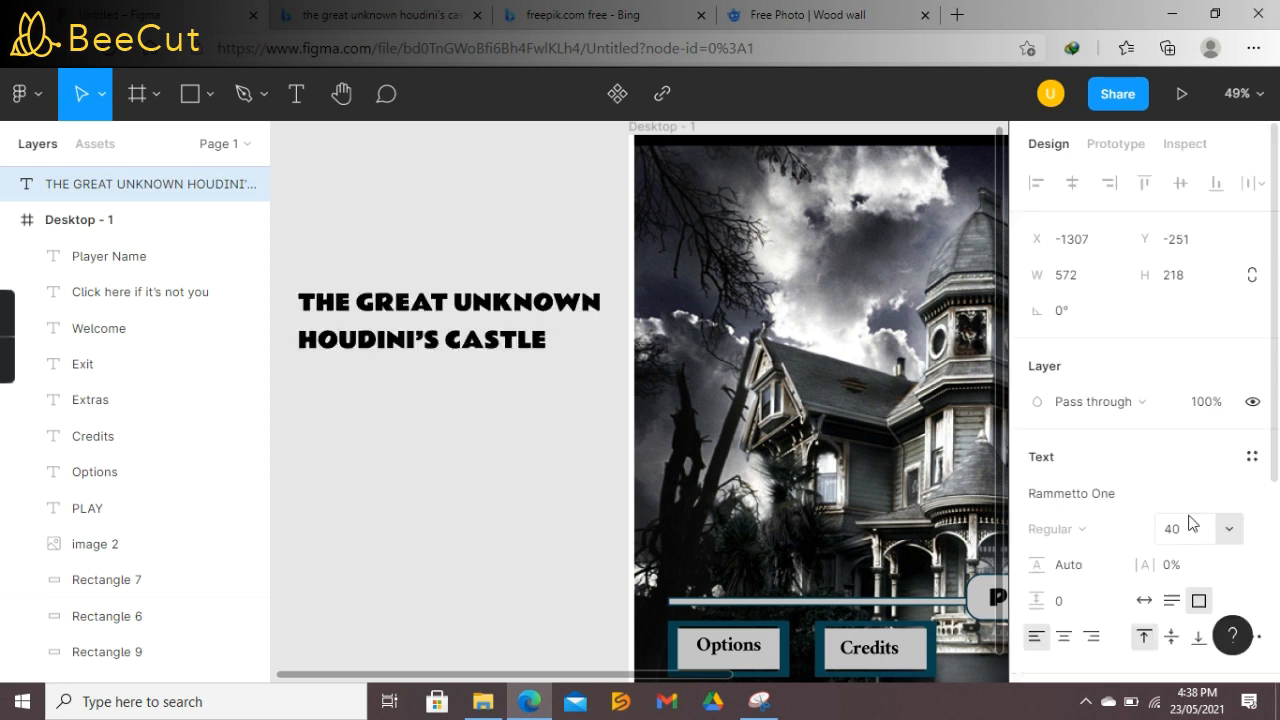
# Step: Set the title's first line, THE GREAT UNKNOWN, to size 48
pyautogui.scroll(-3, 1278, 427)
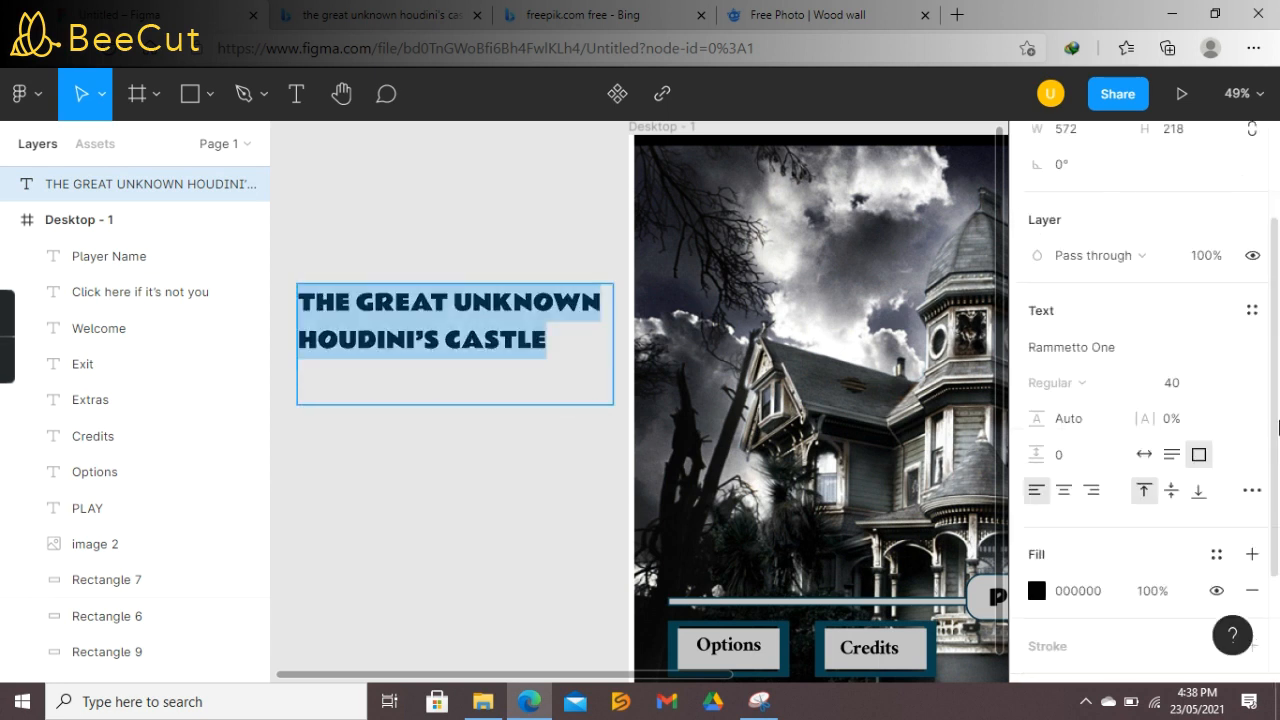
pyautogui.click(624, 356)
pyautogui.tripleClick(313, 304)
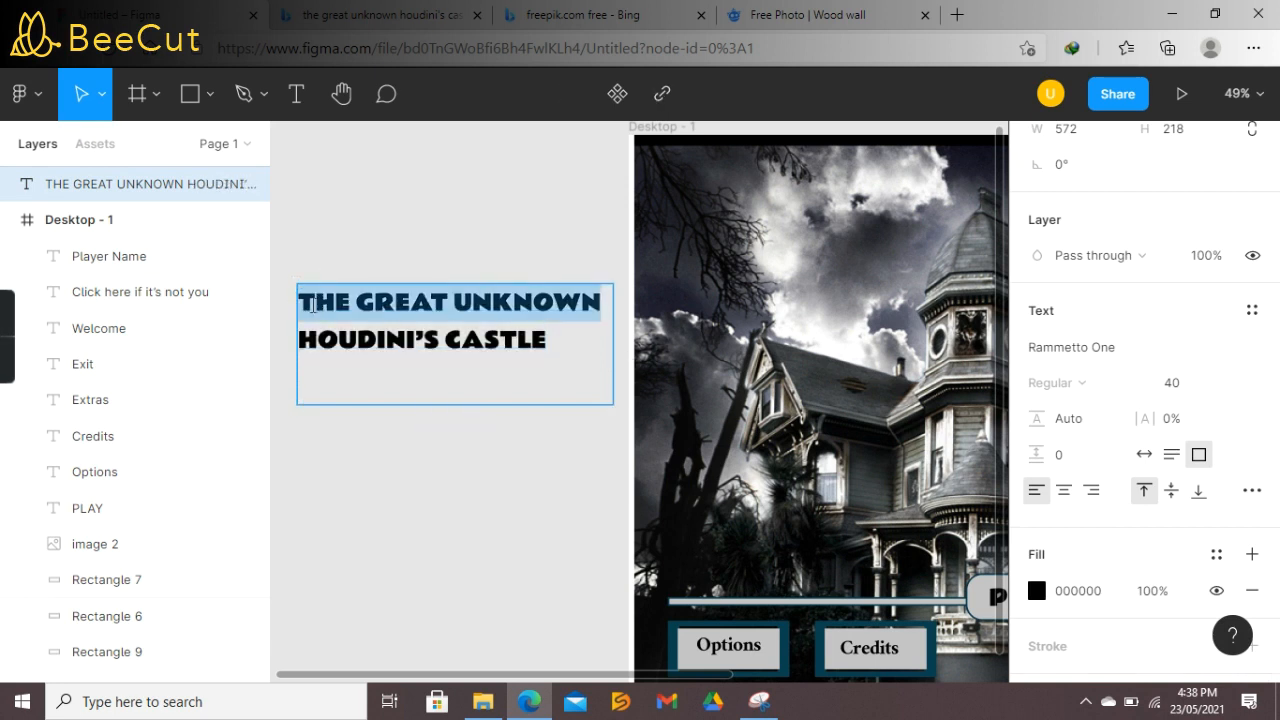
pyautogui.click(1229, 383)
pyautogui.click(1206, 518)
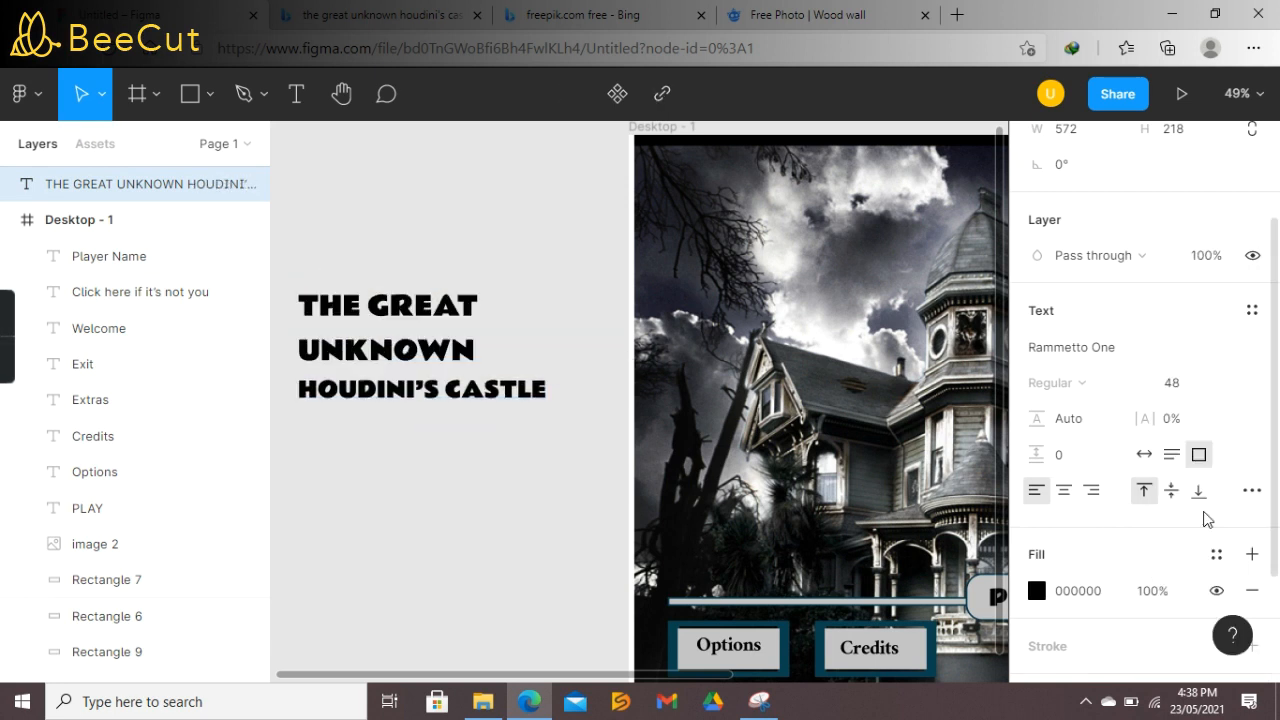
# Step: Widen the title text box to about 697 so THE GREAT UNKNOWN fits on one line
pyautogui.press('Escape')
pyautogui.hscroll(-1, 283, 374)
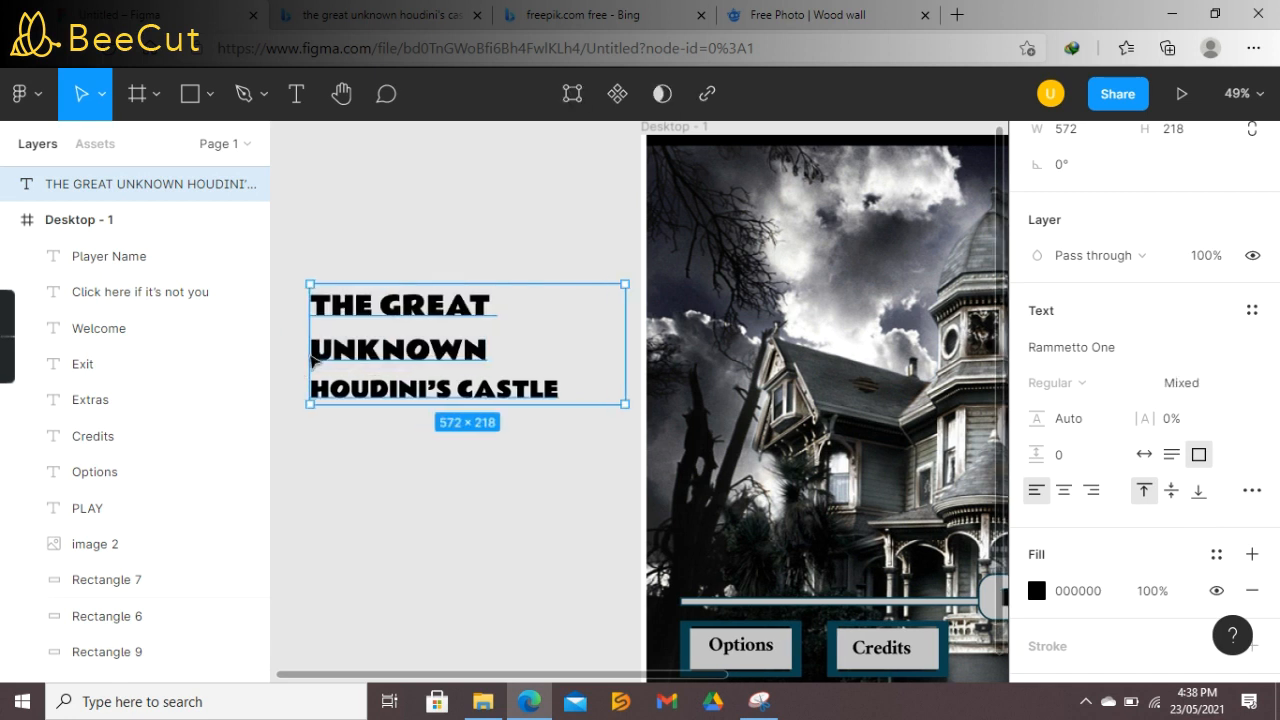
pyautogui.hscroll(-5, 320, 360)
pyautogui.moveTo(557, 354); pyautogui.dragTo(488, 343)
# Step: Change the fill of the title text to light grey C4C4C4
pyautogui.scroll(-2, 1278, 387)
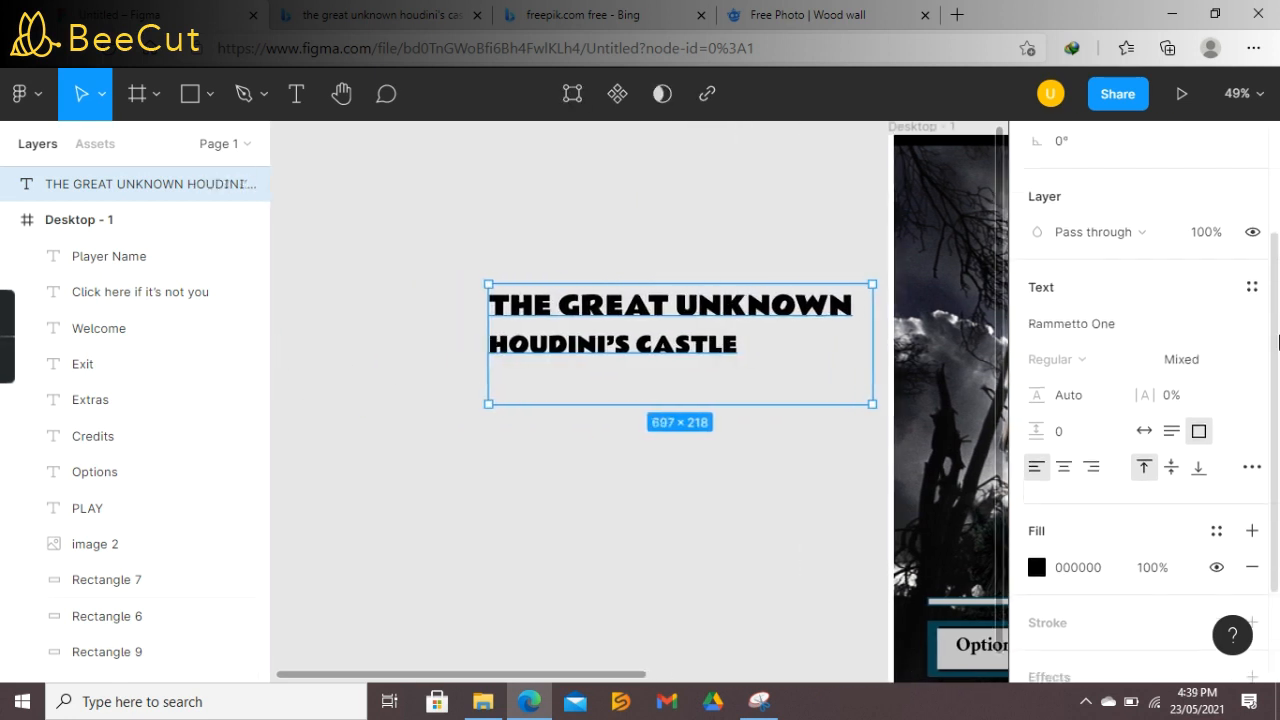
pyautogui.scroll(-1, 1278, 430)
pyautogui.moveTo(1276, 480)
pyautogui.mouseDown()
pyautogui.moveTo(1276, 303)
pyautogui.moveTo(1276, 532)
pyautogui.mouseUp()
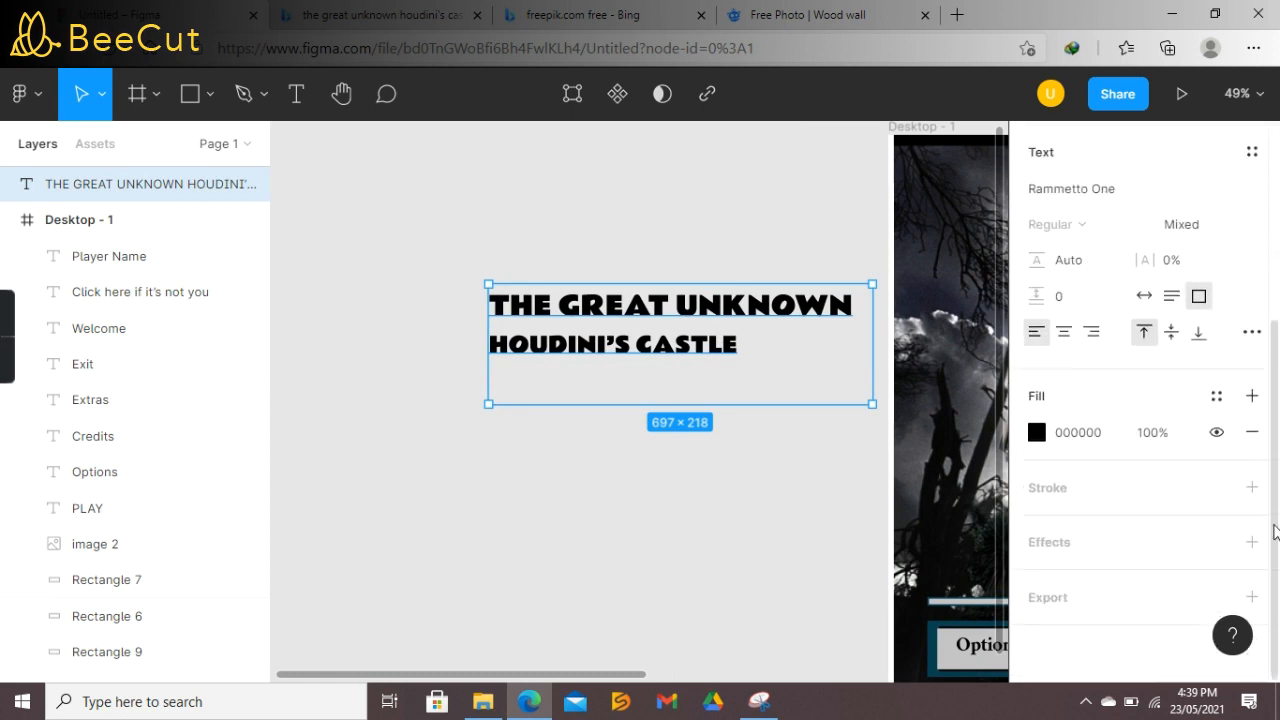
pyautogui.click(1040, 438)
pyautogui.click(767, 573)
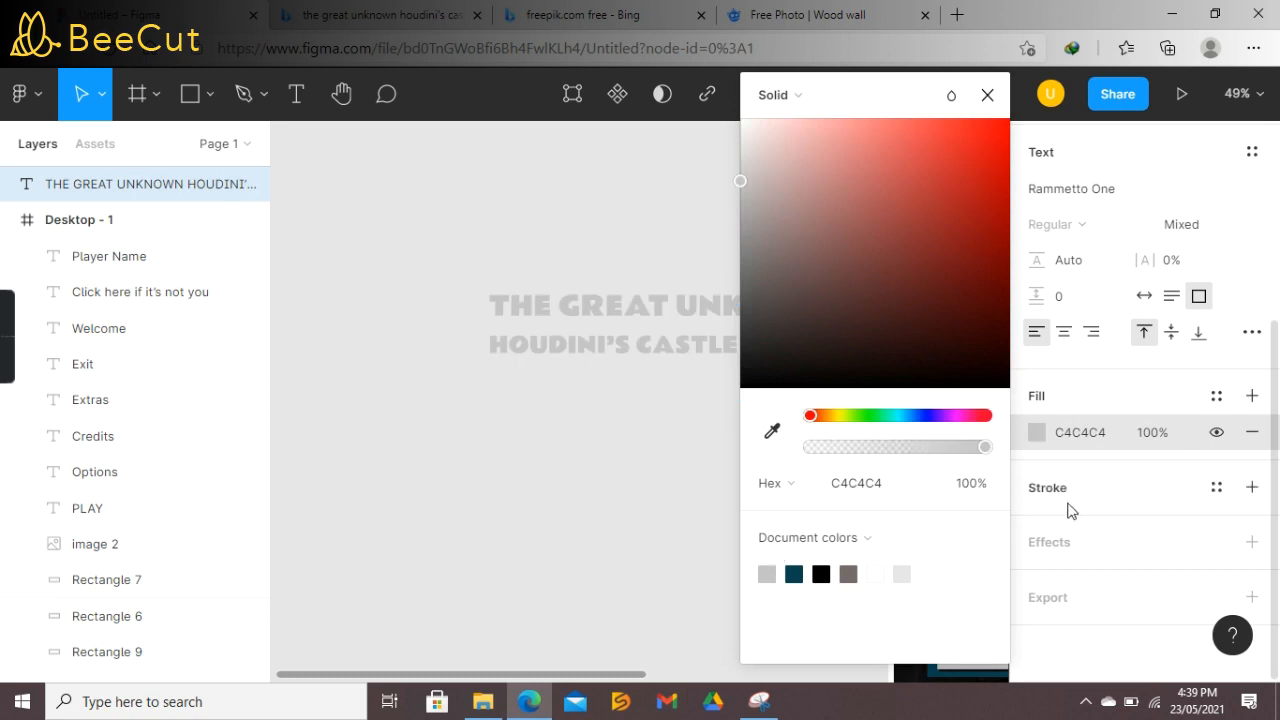
# Step: Add an outside stroke to the title text in the document's dark teal colour with a width of 3
pyautogui.click(1049, 503)
pyautogui.click(1043, 490)
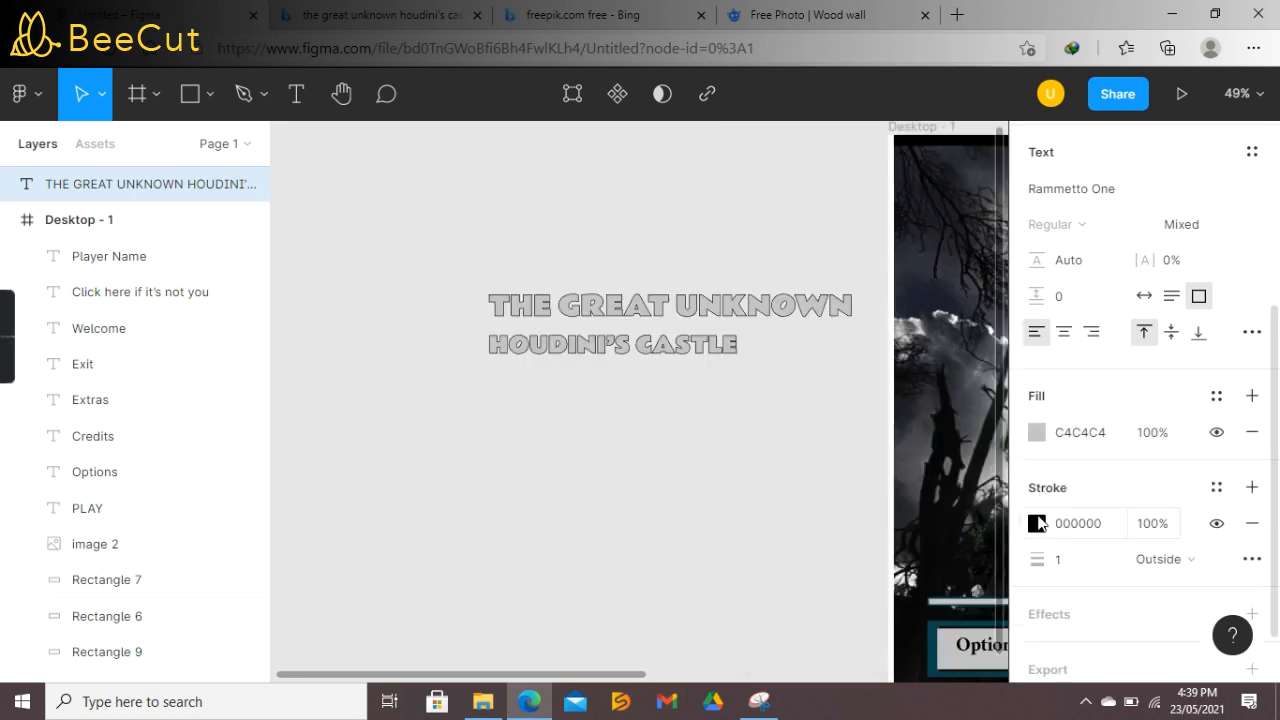
pyautogui.click(1037, 523)
pyautogui.click(794, 573)
pyautogui.click(1066, 566)
pyautogui.press('BackSpace')
pyautogui.write('3')
pyautogui.click(694, 516)
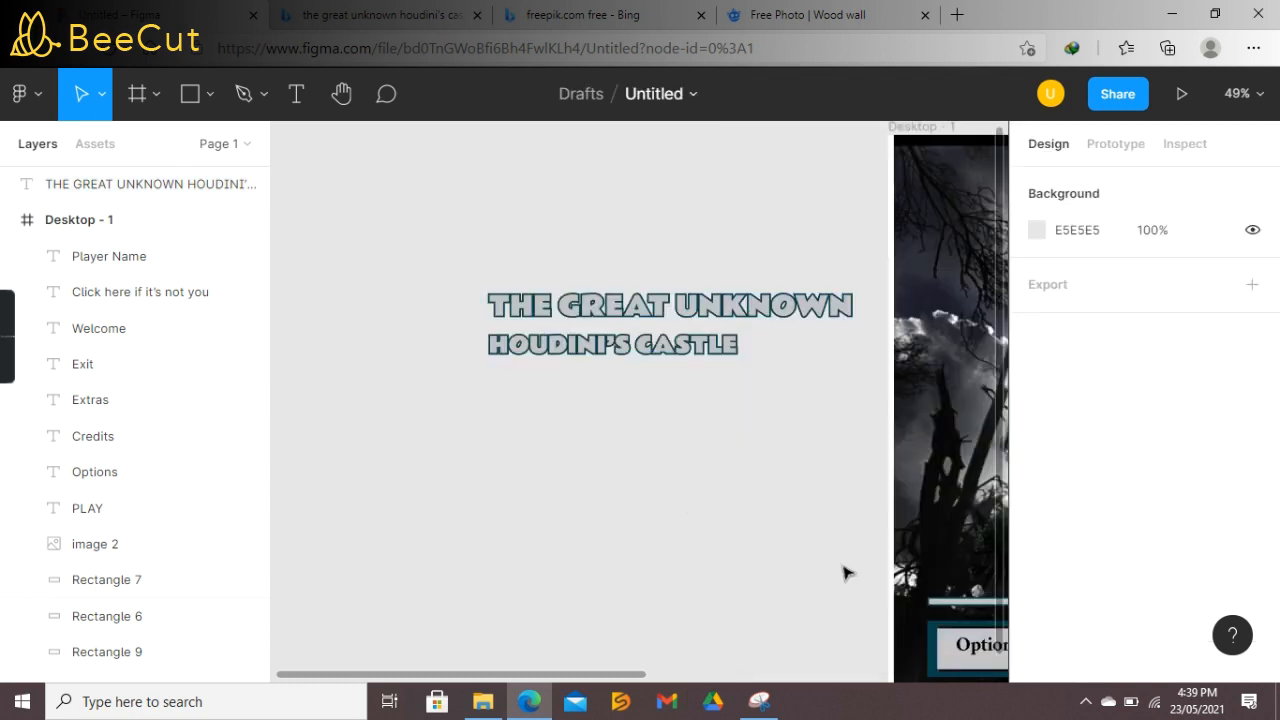
# Step: Move the title text from beside the Desktop frame to just above it
pyautogui.moveTo(642, 680); pyautogui.dragTo(750, 692)
pyautogui.moveTo(428, 310); pyautogui.dragTo(967, 322)
pyautogui.moveTo(675, 680); pyautogui.dragTo(775, 682)
pyautogui.moveTo(752, 330); pyautogui.dragTo(803, 338)
pyautogui.moveTo(663, 677); pyautogui.dragTo(800, 684)
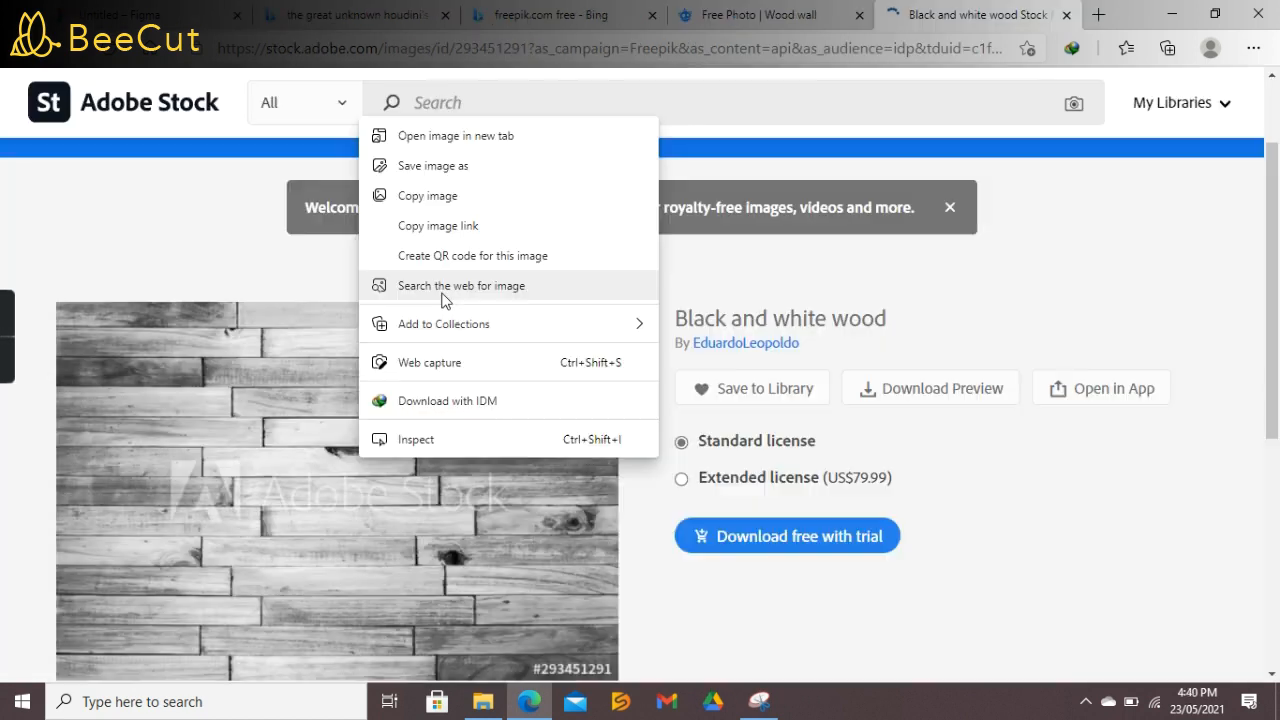
# Step: Copy the Black and white wood image from Adobe Stock and paste it into the Desktop frame in Figma
pyautogui.click(434, 193)
pyautogui.click(345, 18)
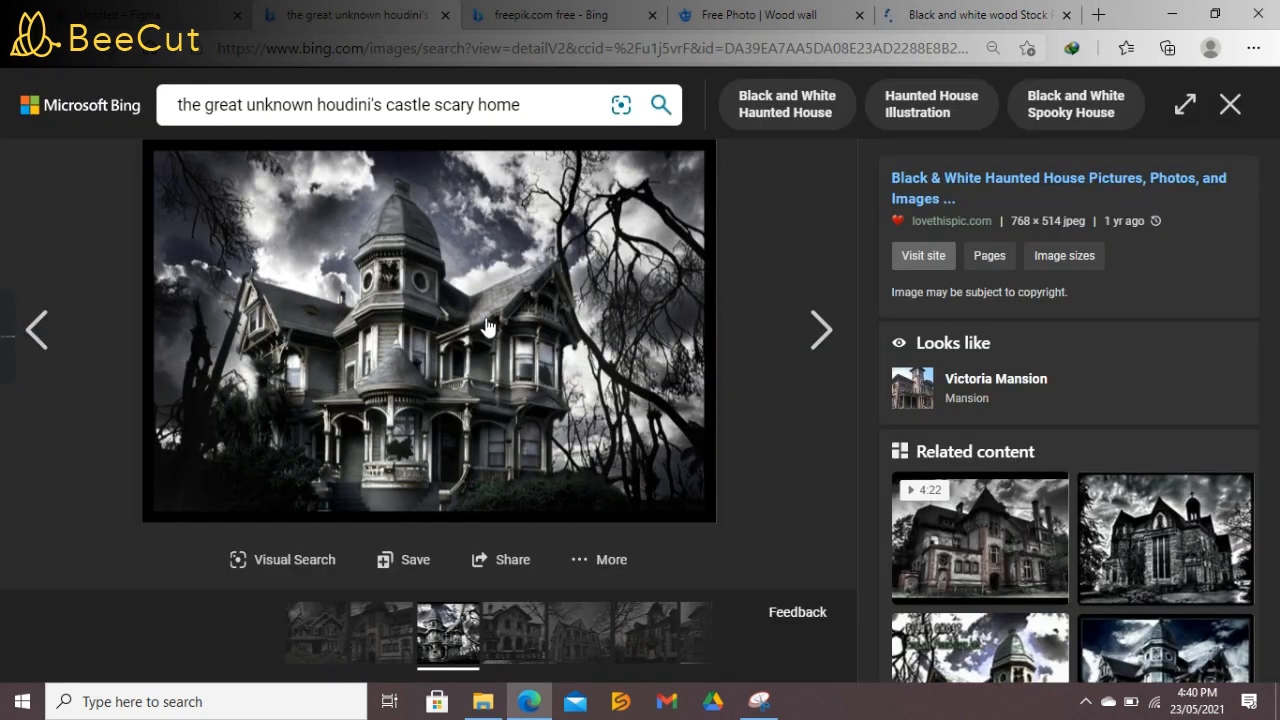
pyautogui.click(225, 10)
pyautogui.click(694, 194)
pyautogui.hotkey('ctrl', 'v')
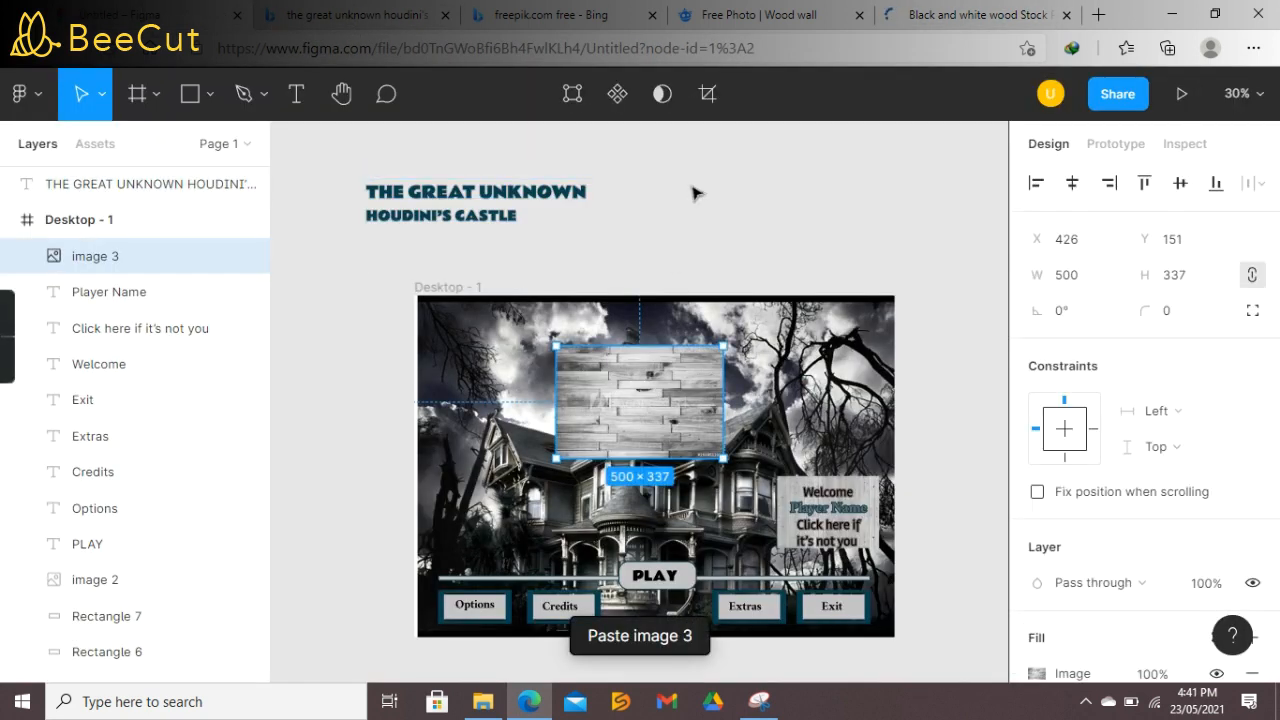
# Step: Reduce the pasted wood image's height to 216, widen it on both sides and lower it over the castle tower
pyautogui.moveTo(652, 460); pyautogui.dragTo(652, 418)
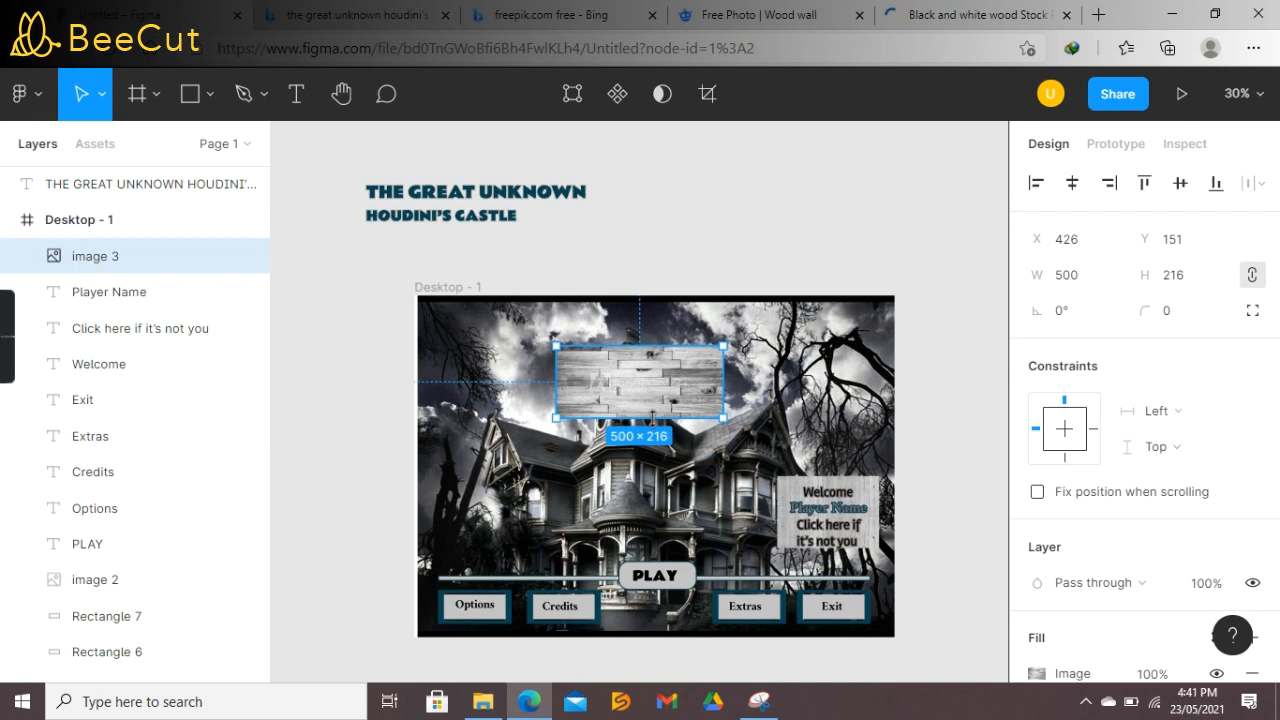
pyautogui.moveTo(724, 388); pyautogui.dragTo(755, 387)
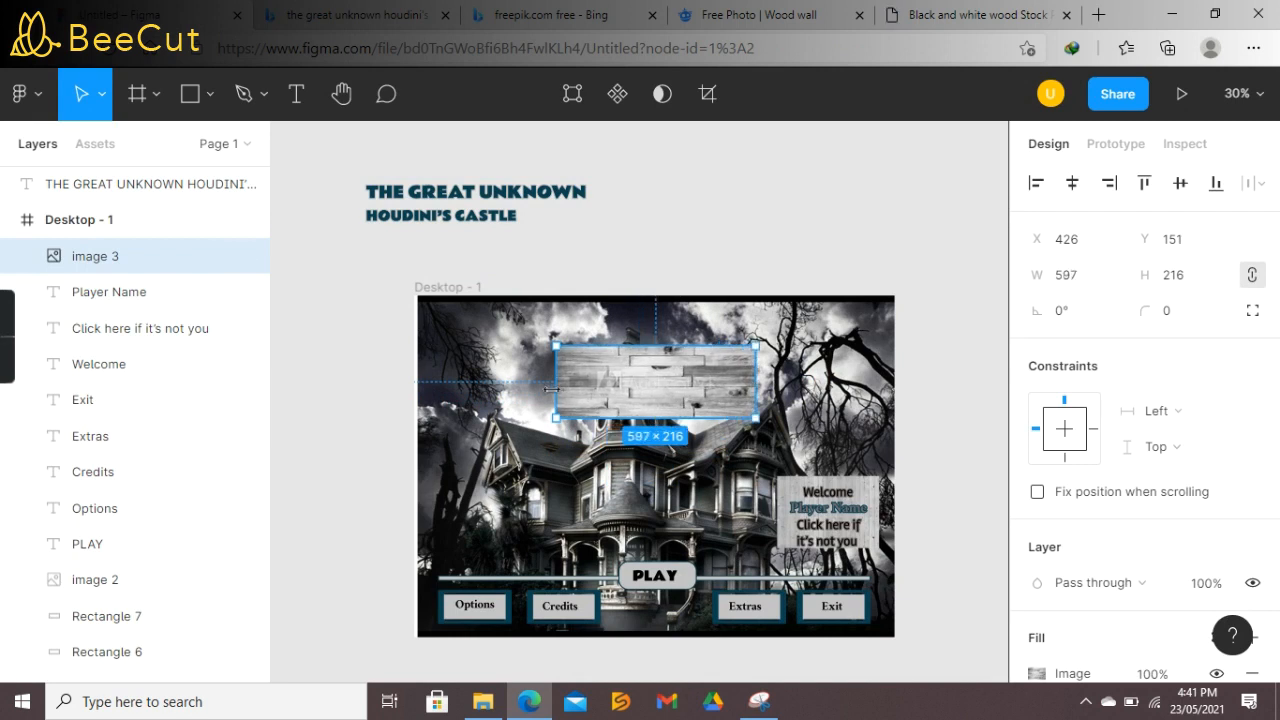
pyautogui.moveTo(551, 389); pyautogui.dragTo(538, 389)
pyautogui.moveTo(660, 410); pyautogui.dragTo(645, 449)
# Step: Place the title text on the new wood image and widen the image to about 702 to hold it
pyautogui.moveTo(470, 203); pyautogui.dragTo(625, 418)
pyautogui.click(677, 434)
pyautogui.moveTo(742, 428); pyautogui.dragTo(763, 428)
pyautogui.moveTo(629, 409)
pyautogui.mouseDown()
pyautogui.moveTo(648, 412)
pyautogui.moveTo(614, 408)
pyautogui.moveTo(643, 409)
pyautogui.mouseUp()
pyautogui.moveTo(531, 408); pyautogui.dragTo(560, 412)
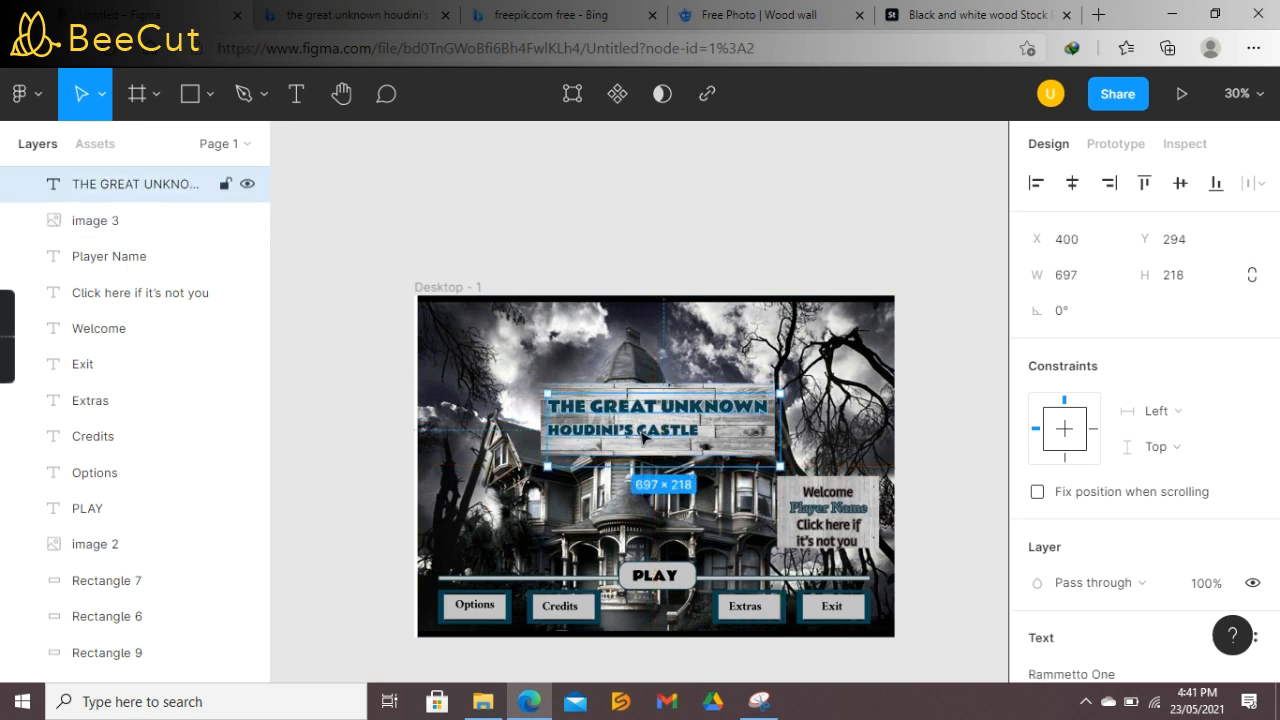
pyautogui.press('Escape')
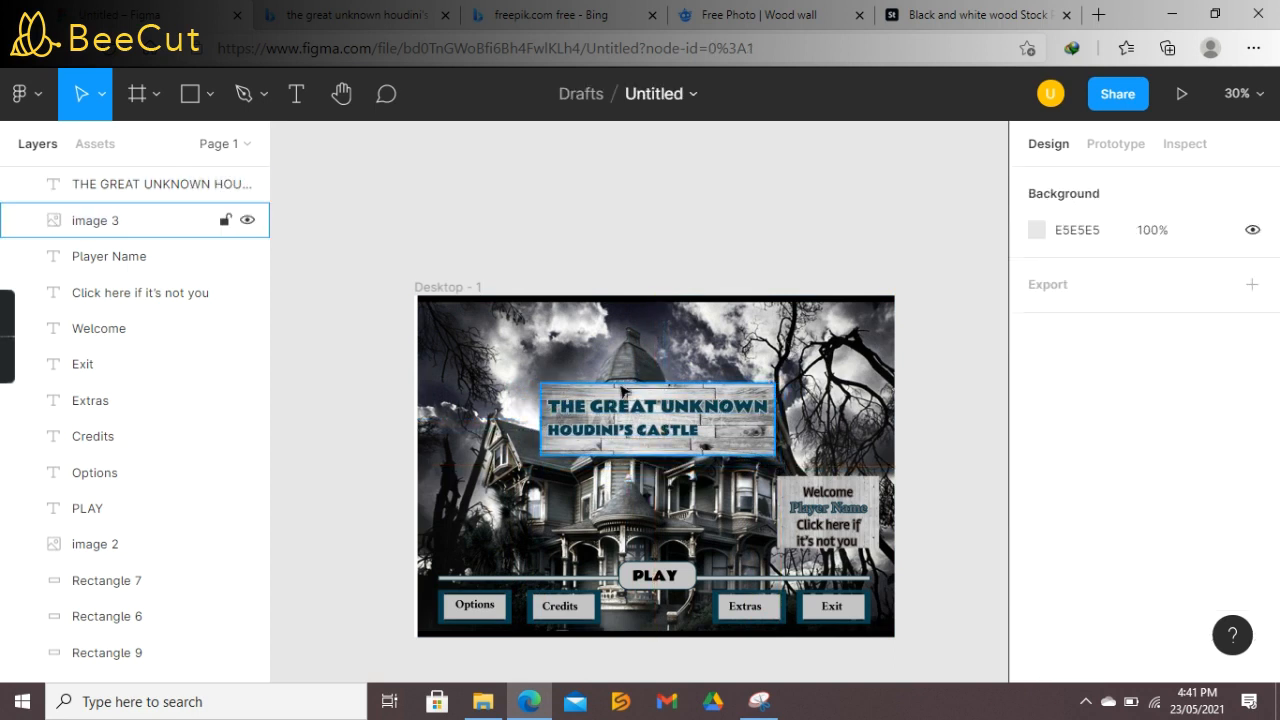
# Step: Shift the title's wood image and the title text slightly to the right
pyautogui.moveTo(621, 391); pyautogui.dragTo(648, 414)
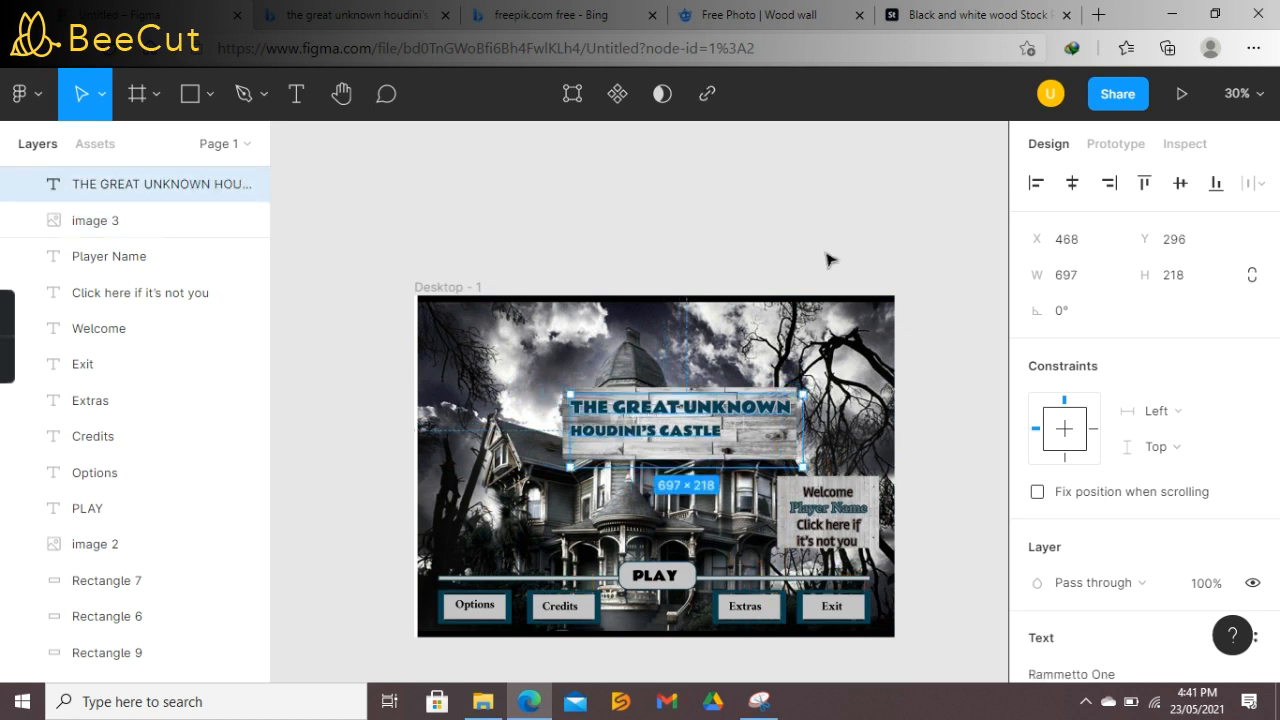
pyautogui.click(829, 257)
pyautogui.doubleClick(648, 397)
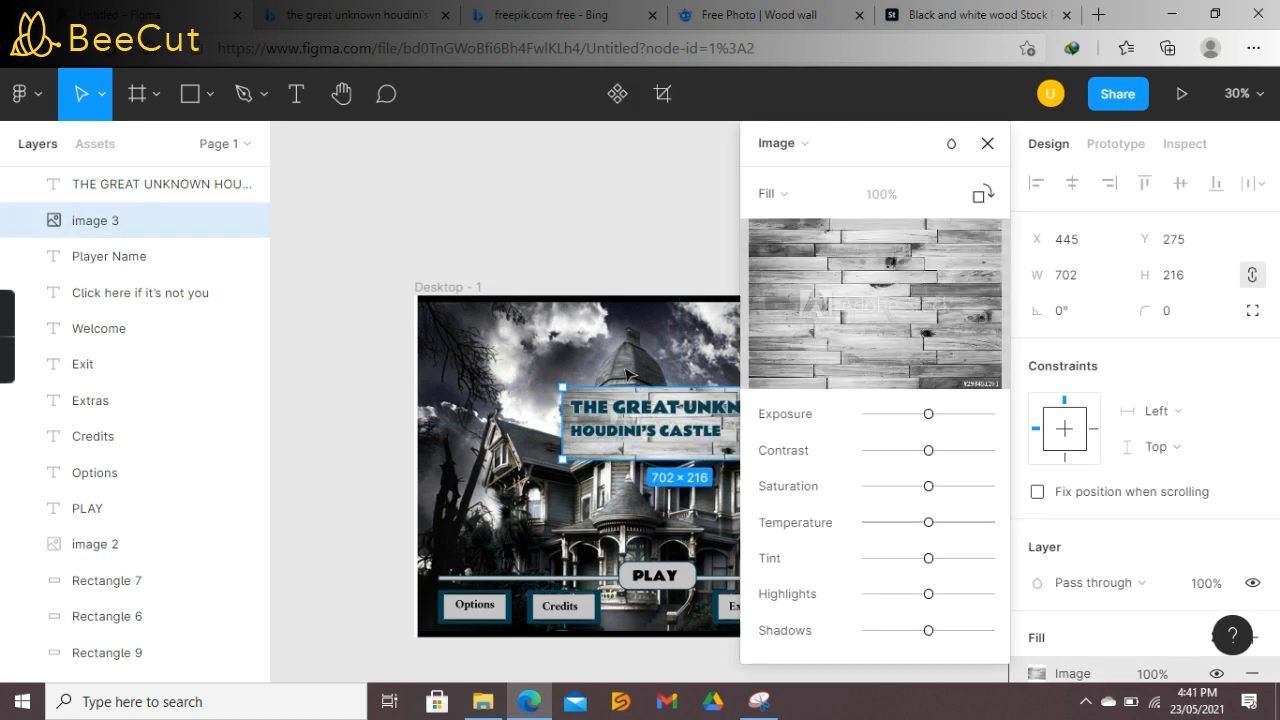
pyautogui.click(987, 143)
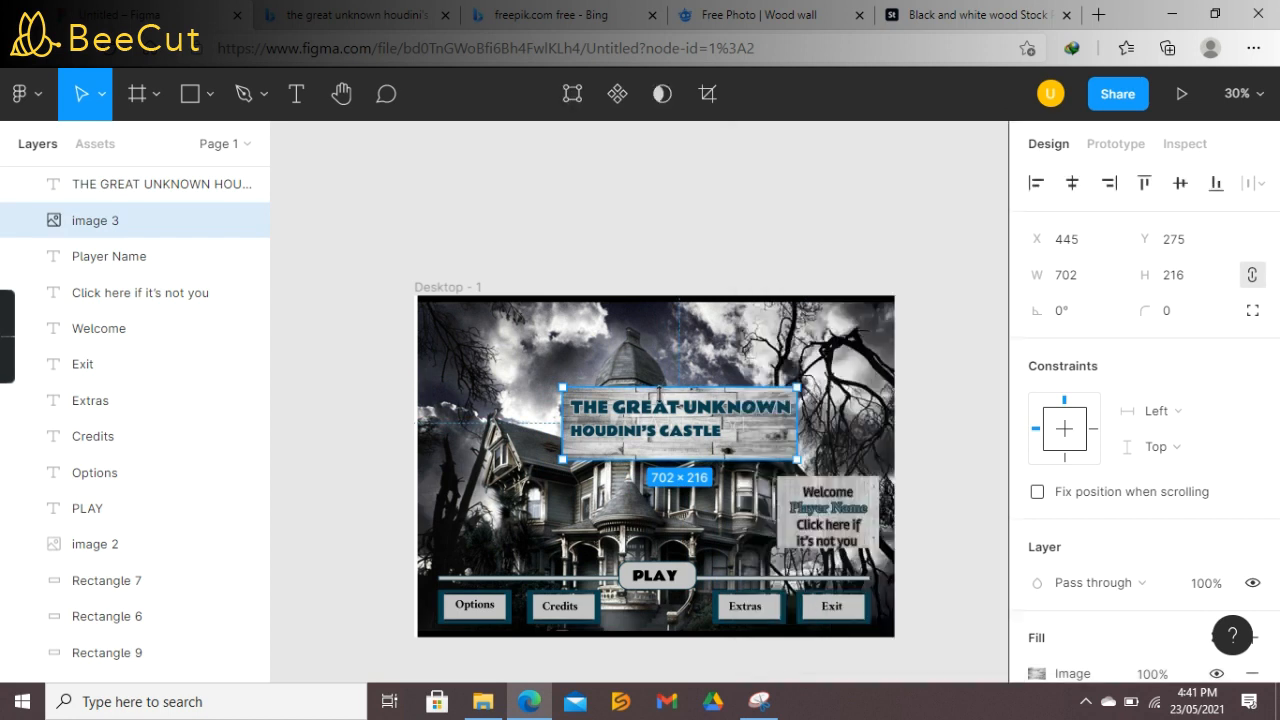
# Step: Raise the wood image to about X 338, Y 110 near the frame's top and move the title text onto it
pyautogui.moveTo(680, 410); pyautogui.dragTo(648, 360)
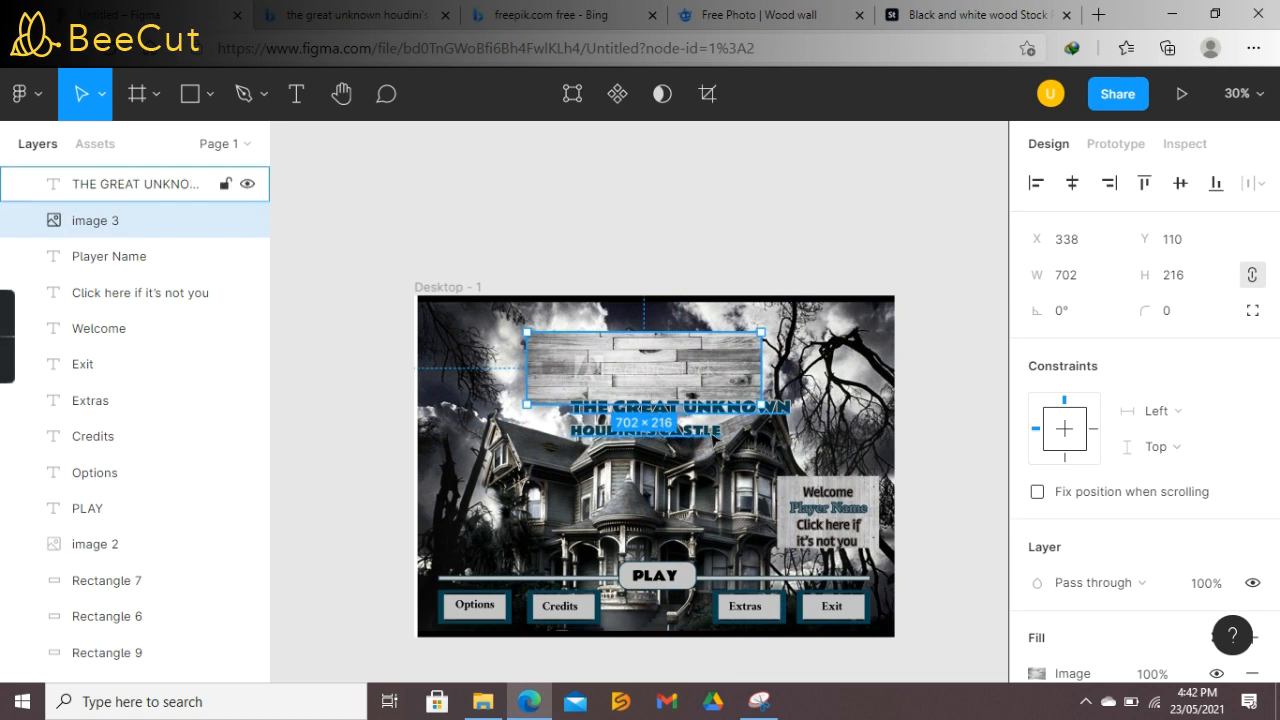
pyautogui.click(670, 418)
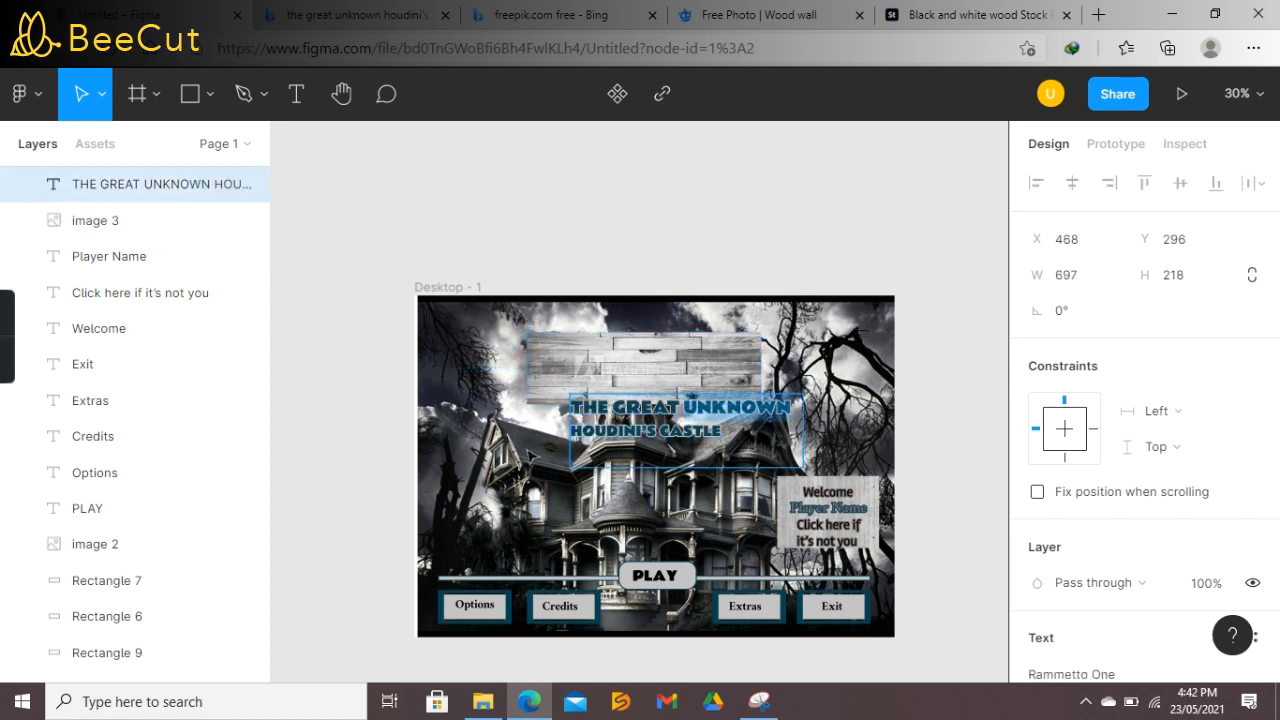
pyautogui.click(562, 424)
pyautogui.moveTo(590, 421); pyautogui.dragTo(558, 368)
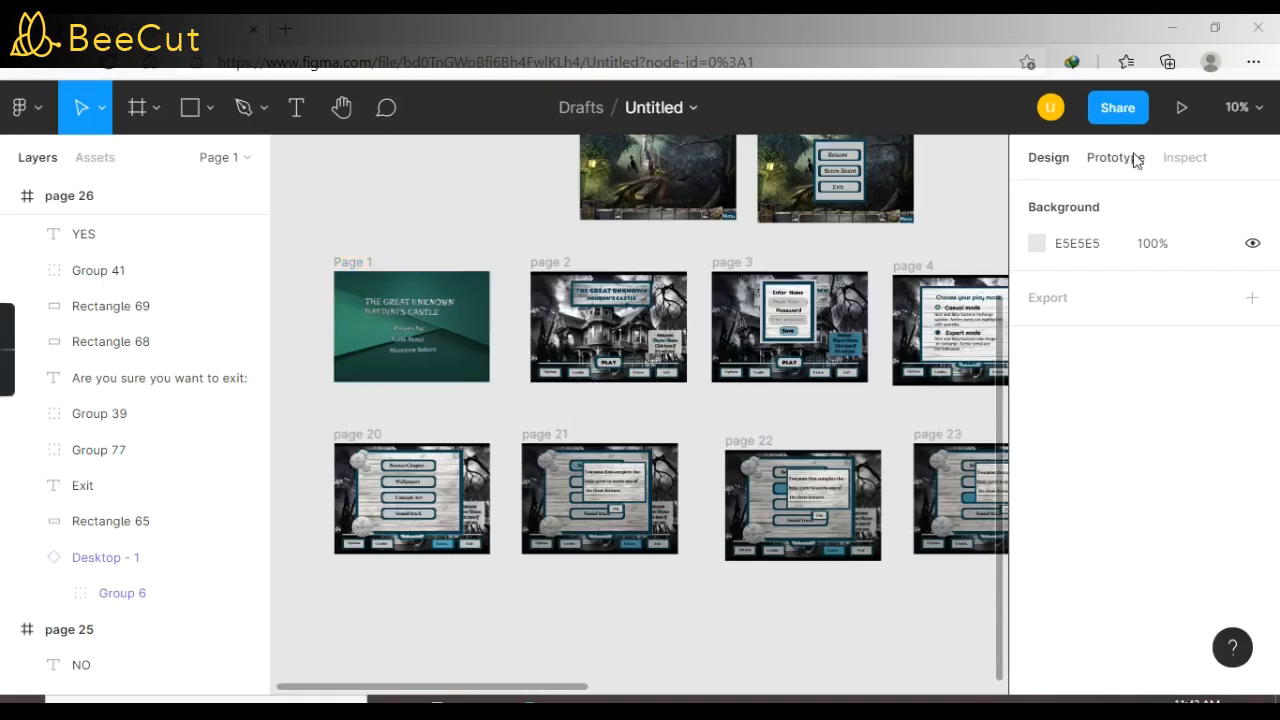
# Step: Switch to prototyping and connect the Page 1 frame to page 2 with an On click, Navigate to interaction
pyautogui.click(1136, 158)
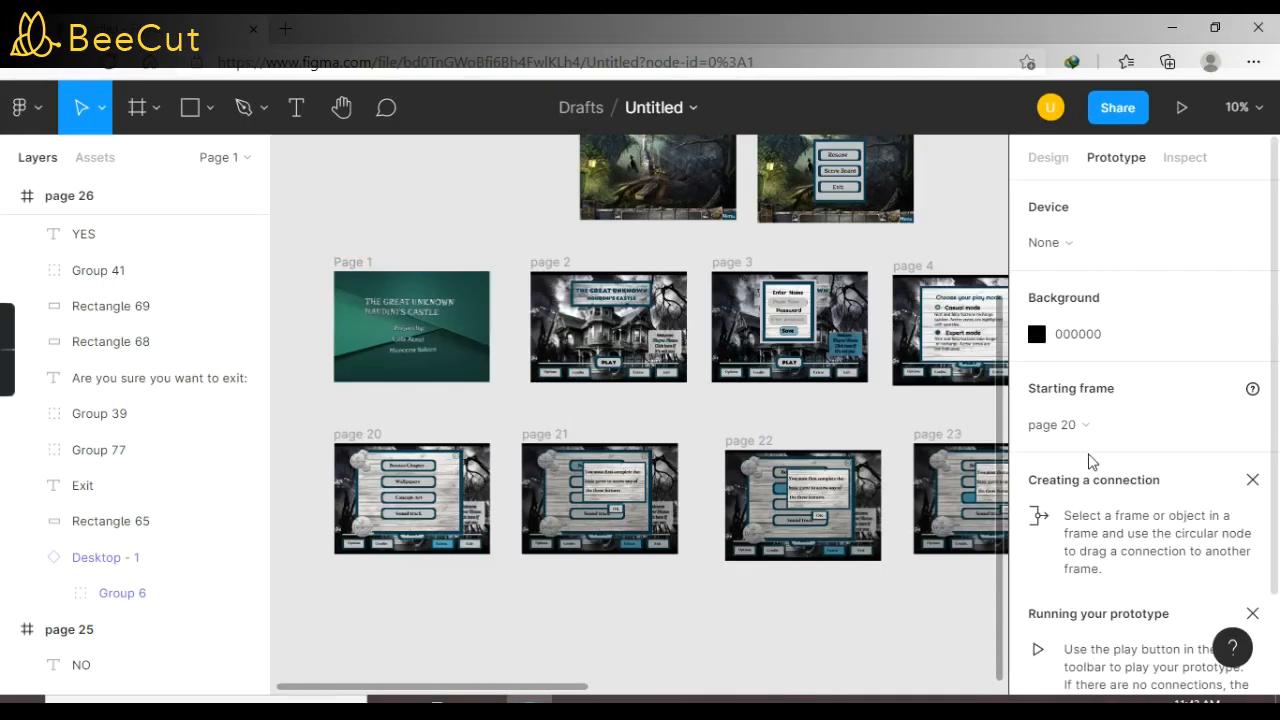
pyautogui.click(486, 328)
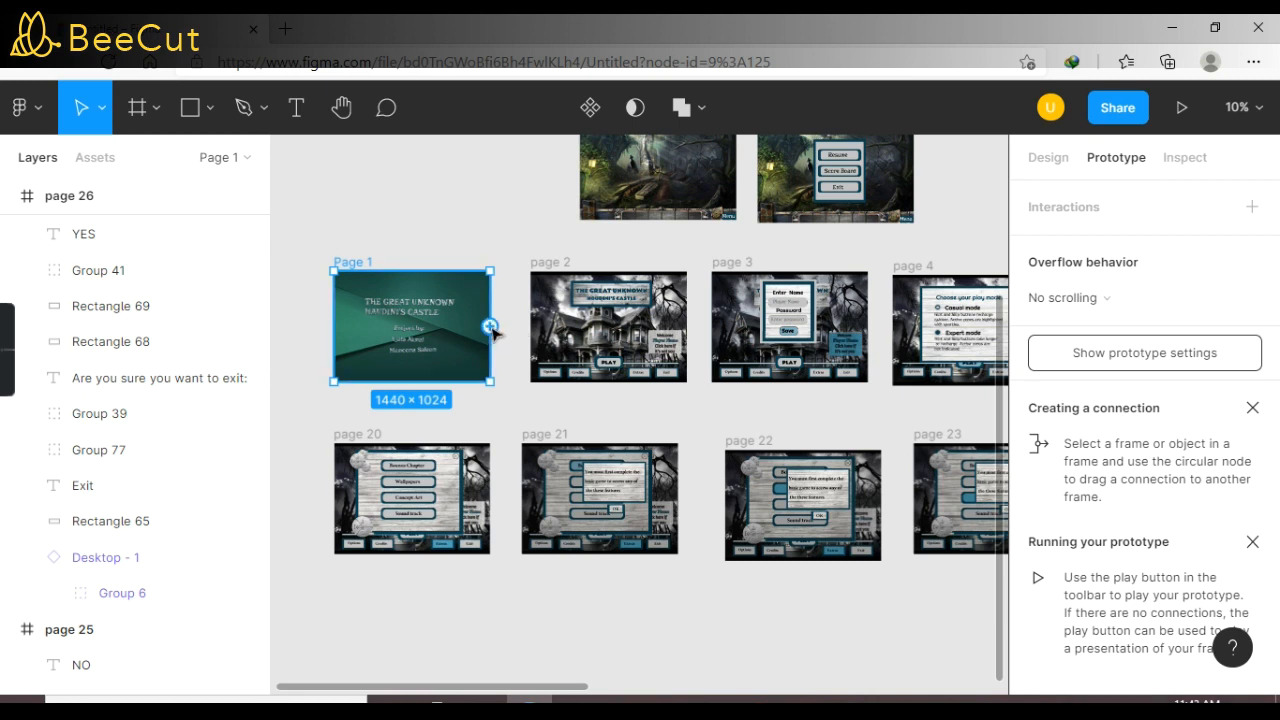
pyautogui.moveTo(490, 328); pyautogui.dragTo(538, 333)
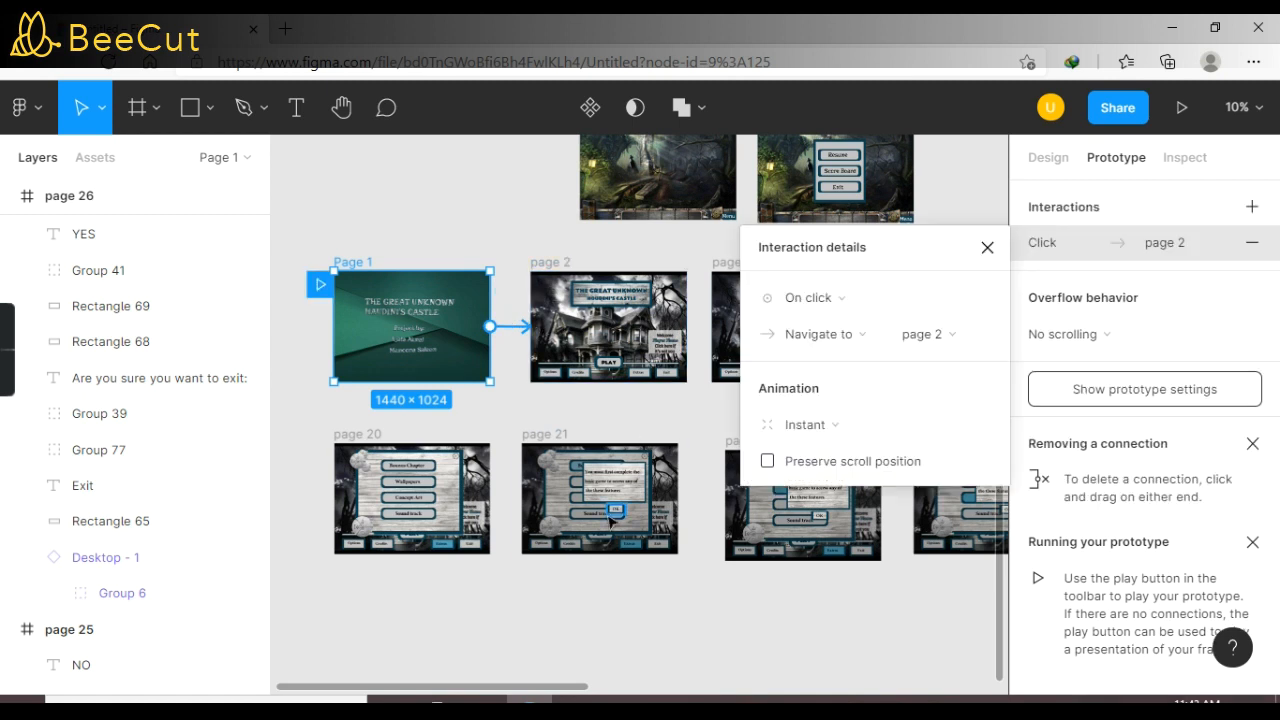
pyautogui.click(612, 512)
pyautogui.click(495, 341)
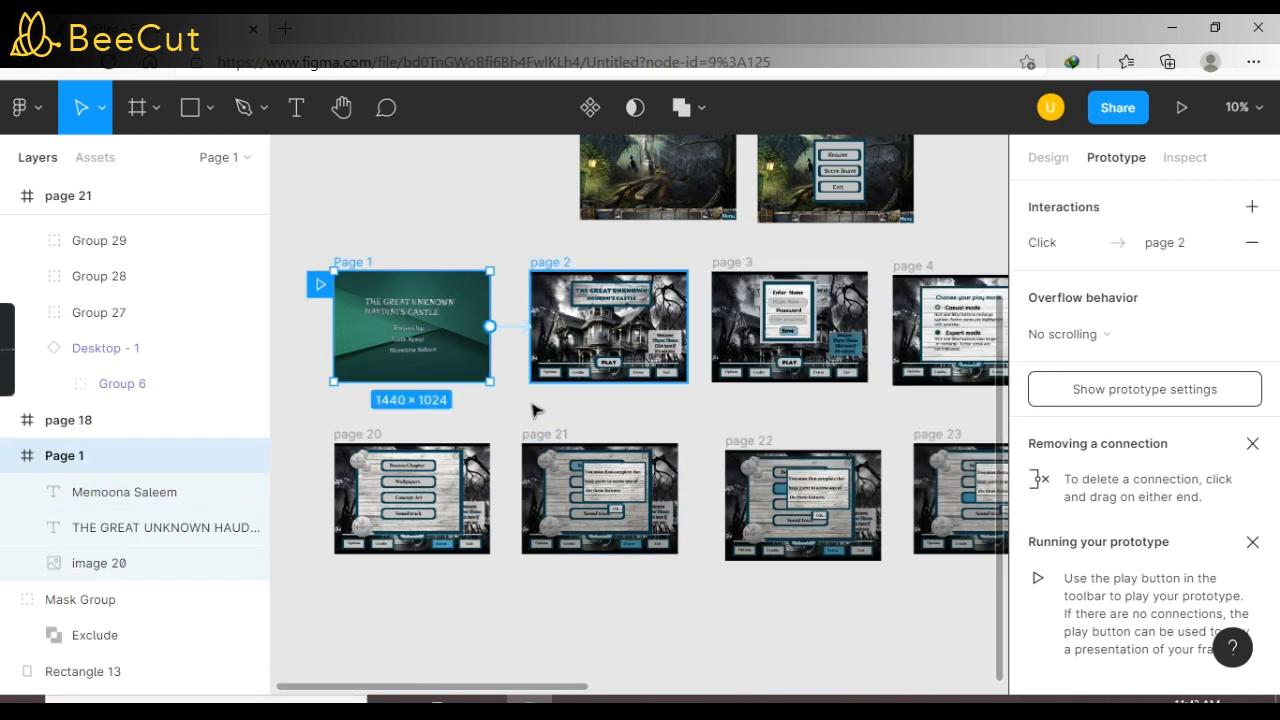
# Step: Connect the Player Name text on page 2's wooden welcome sign to page 3 with an On click, Navigate to interaction
pyautogui.scroll(5, 529, 415)
pyautogui.scroll(-3, 529, 418)
pyautogui.moveTo(450, 688); pyautogui.dragTo(498, 687)
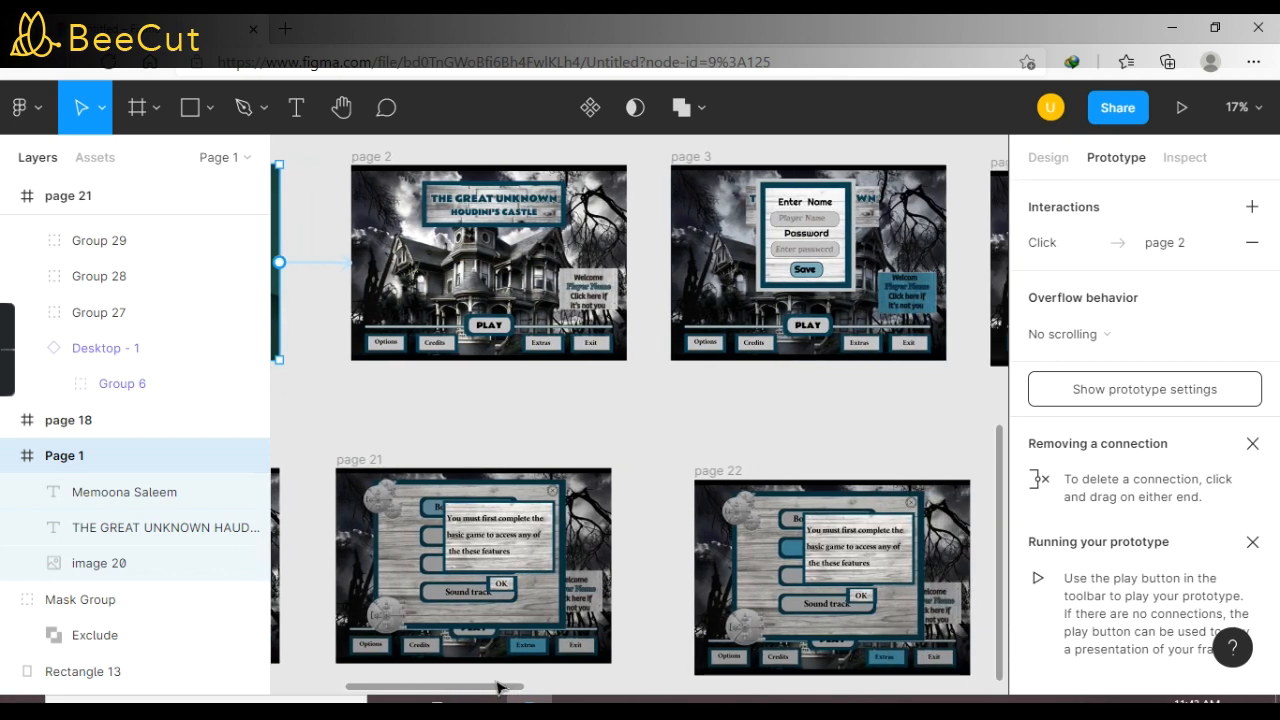
pyautogui.click(596, 287)
pyautogui.doubleClick(596, 287)
pyautogui.rightClick(519, 253)
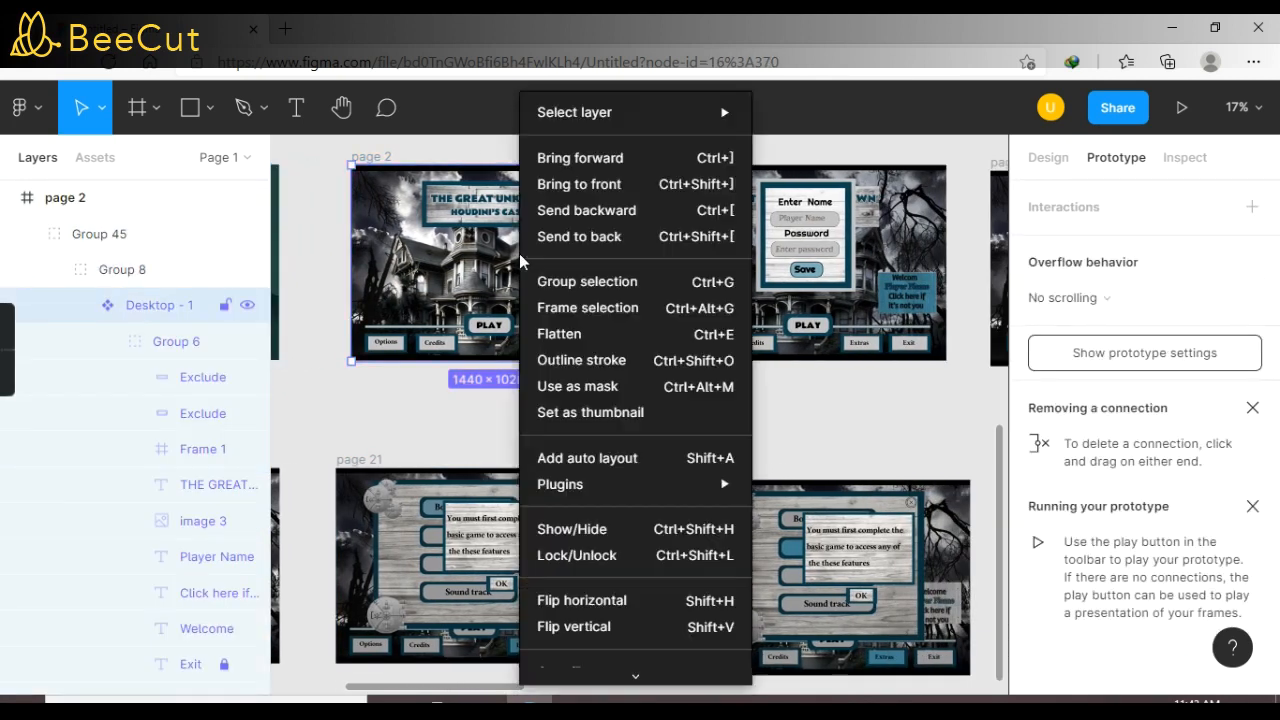
pyautogui.click(467, 298)
pyautogui.doubleClick(594, 288)
pyautogui.doubleClick(594, 288)
pyautogui.moveTo(613, 293); pyautogui.dragTo(738, 270)
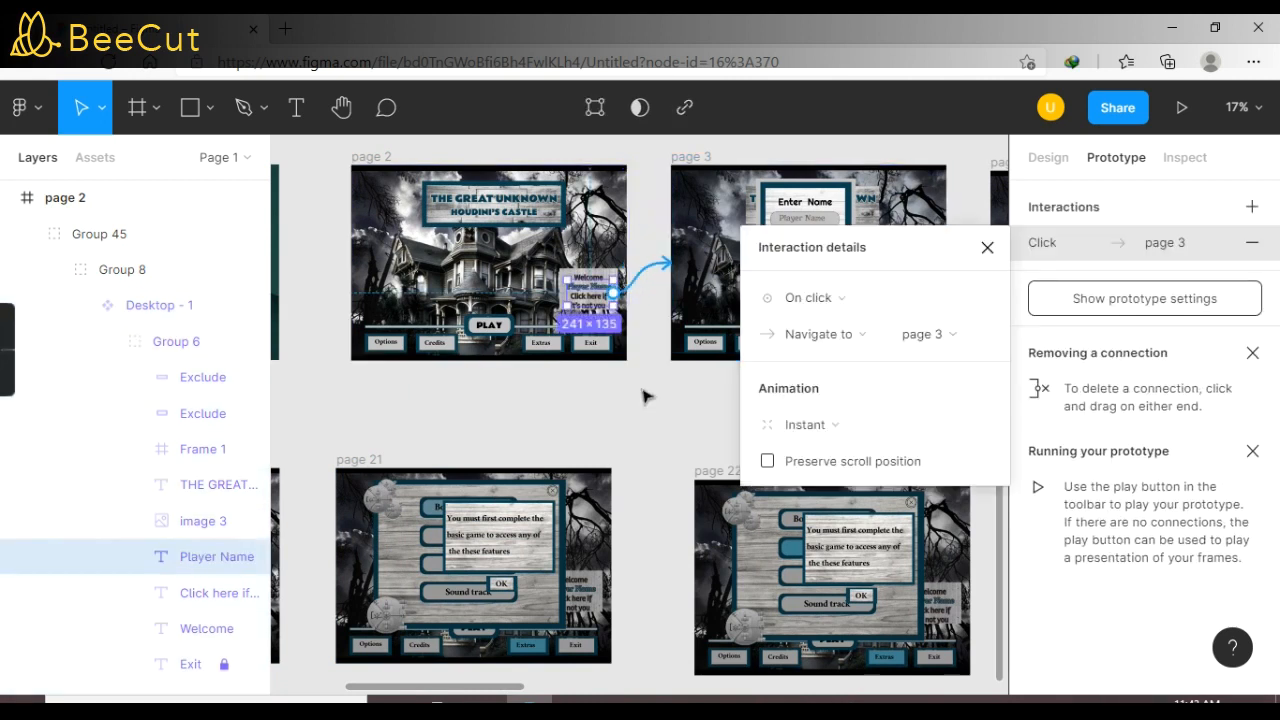
pyautogui.click(643, 396)
# Step: Connect the PLAY text on page 2 to page 4, the play mode screen
pyautogui.click(467, 353)
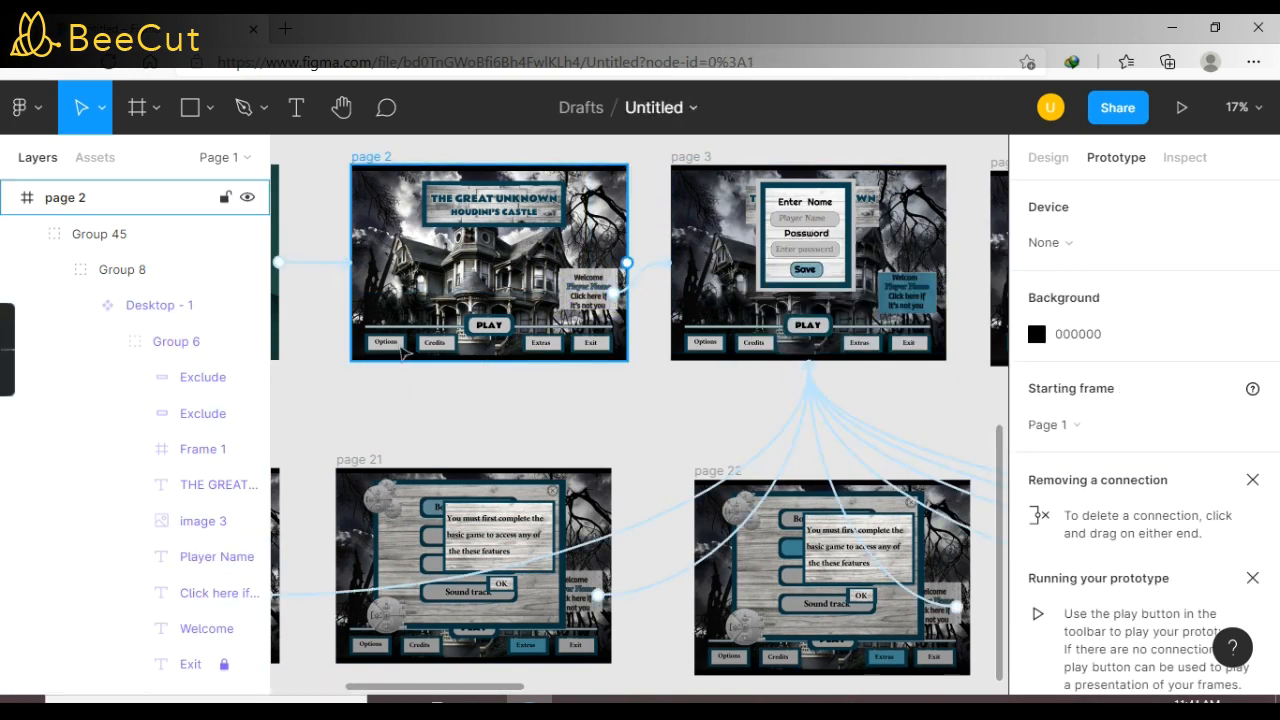
pyautogui.click(492, 334)
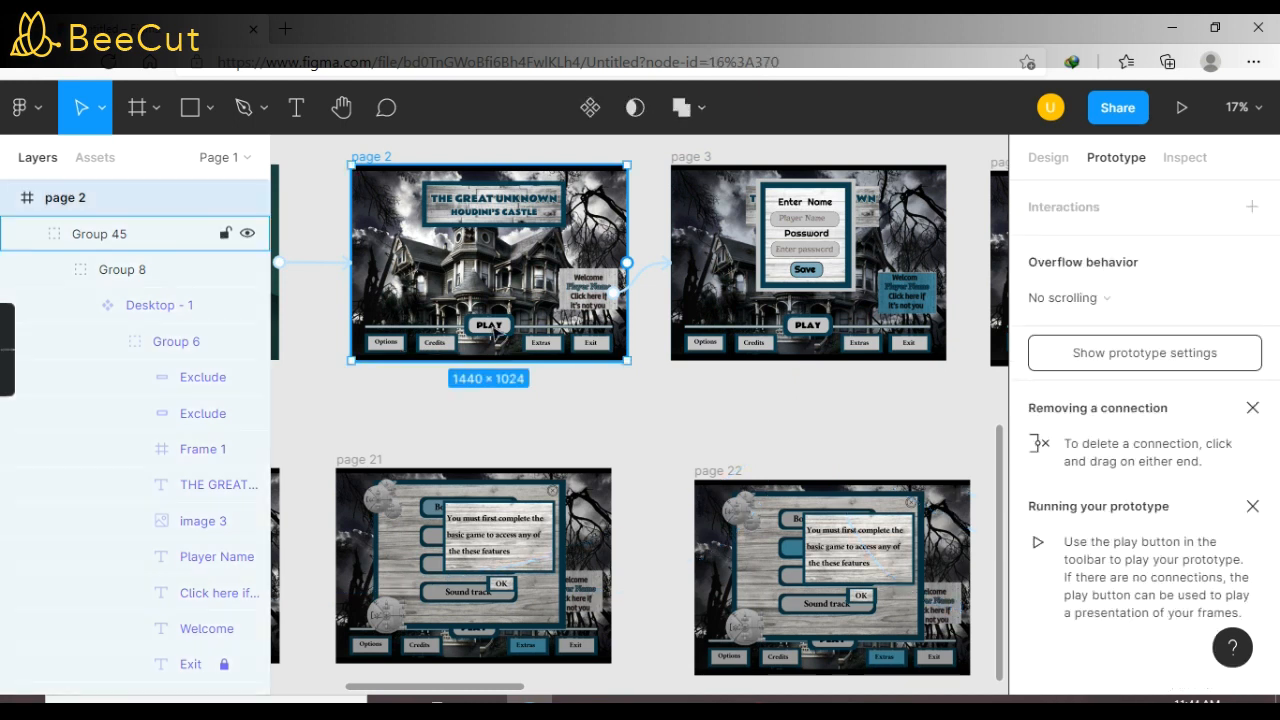
pyautogui.doubleClick(490, 331)
pyautogui.doubleClick(490, 331)
pyautogui.doubleClick(490, 328)
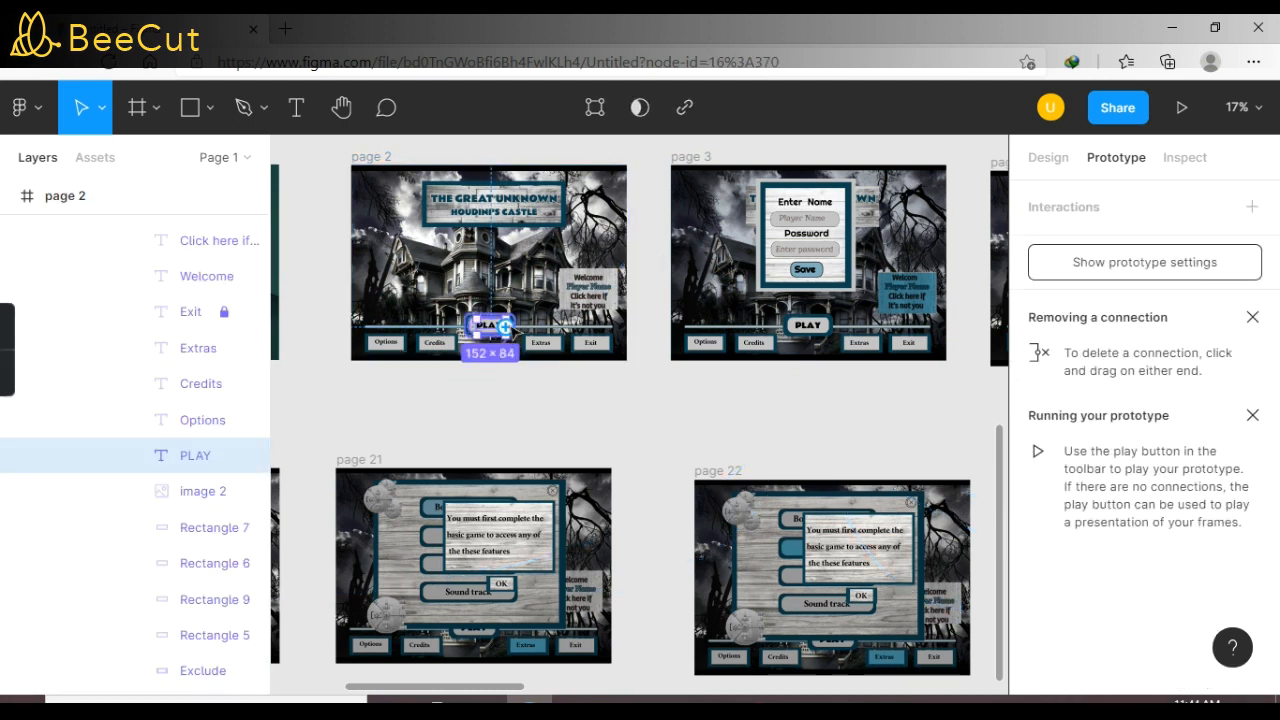
pyautogui.moveTo(505, 327); pyautogui.dragTo(812, 332)
pyautogui.click(692, 405)
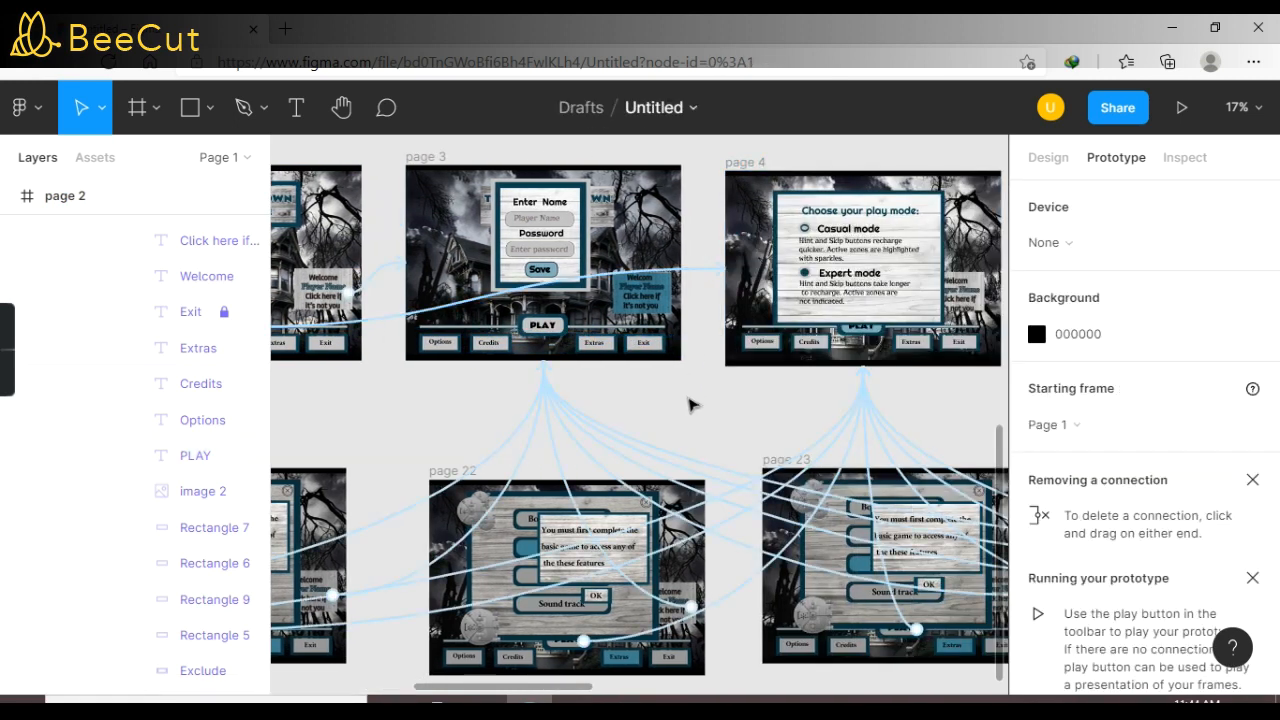
# Step: Connect the Options text on page 2 to page 17, the volume settings screen, with an On click, Navigate to interaction
pyautogui.moveTo(570, 688); pyautogui.dragTo(478, 688)
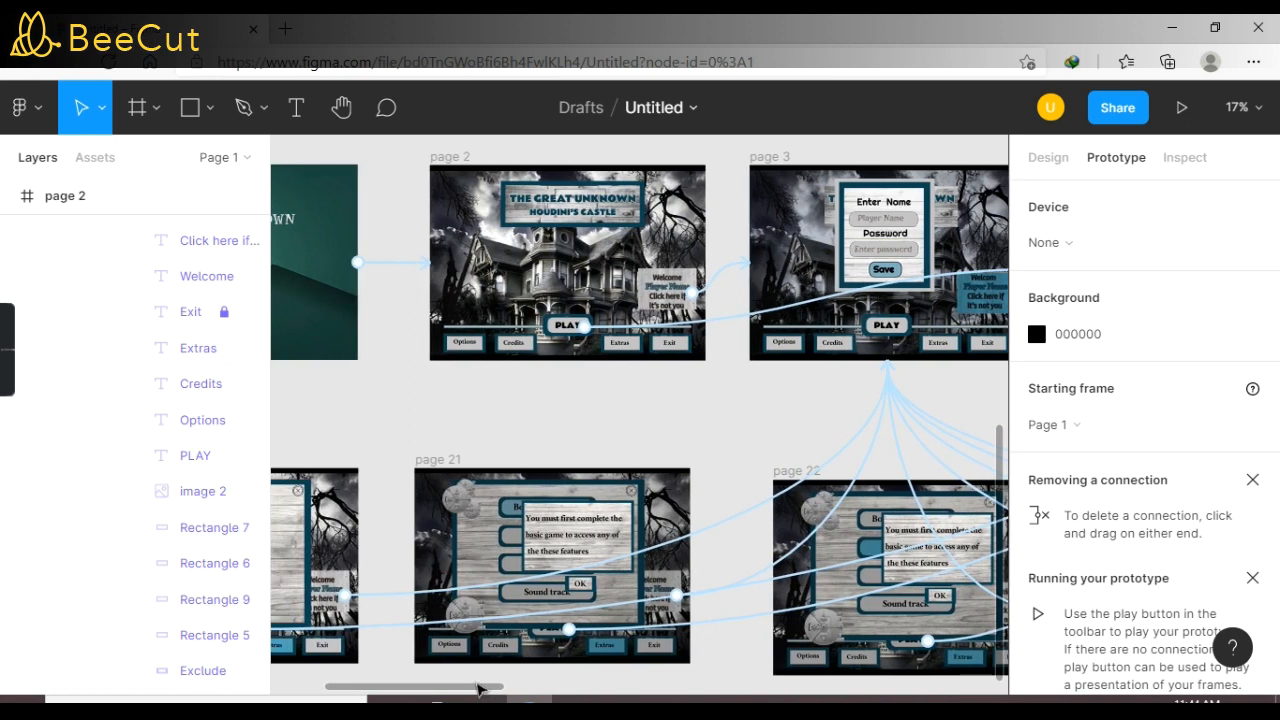
pyautogui.click(468, 347)
pyautogui.doubleClick(481, 348)
pyautogui.doubleClick(486, 349)
pyautogui.doubleClick(481, 348)
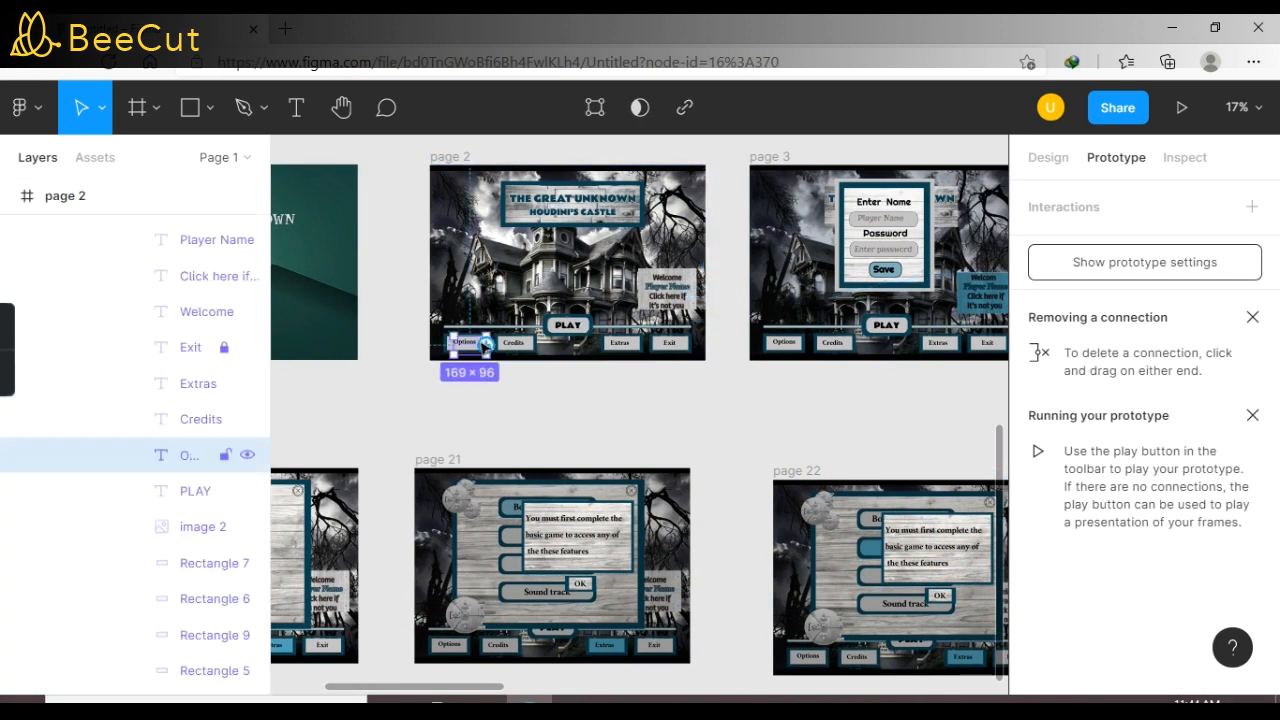
pyautogui.moveTo(487, 346); pyautogui.dragTo(498, 284)
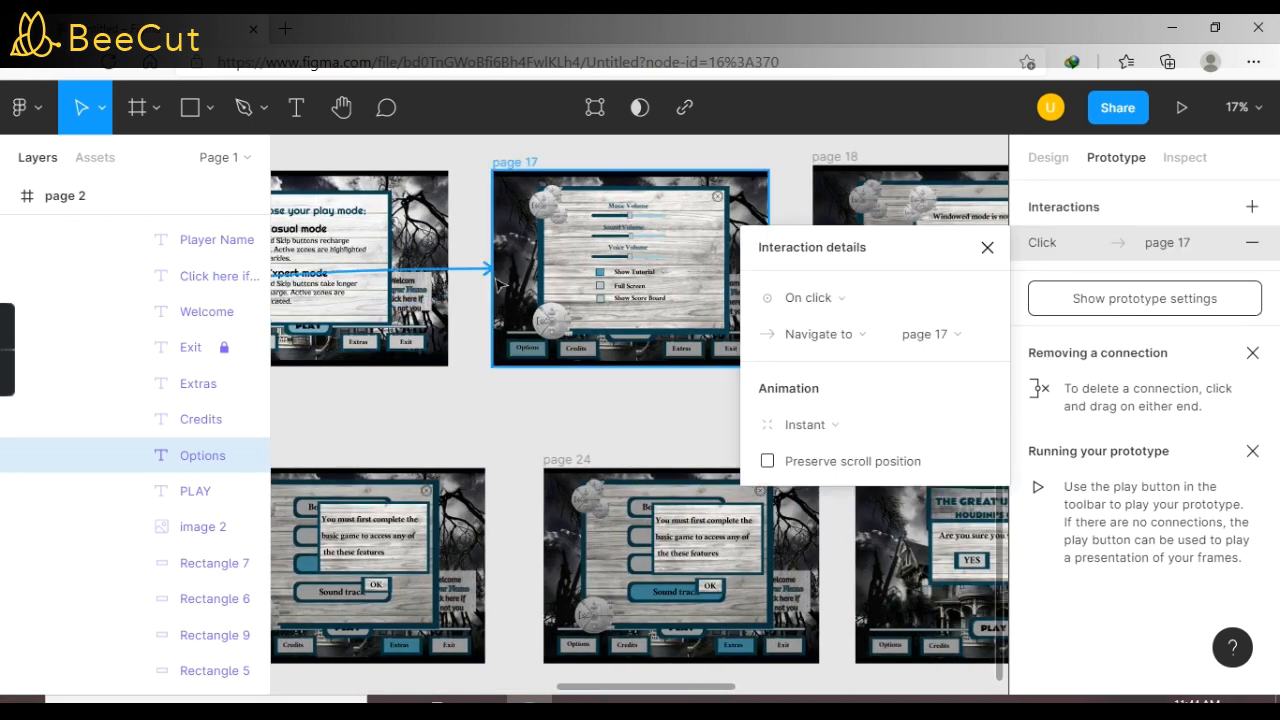
pyautogui.click(507, 395)
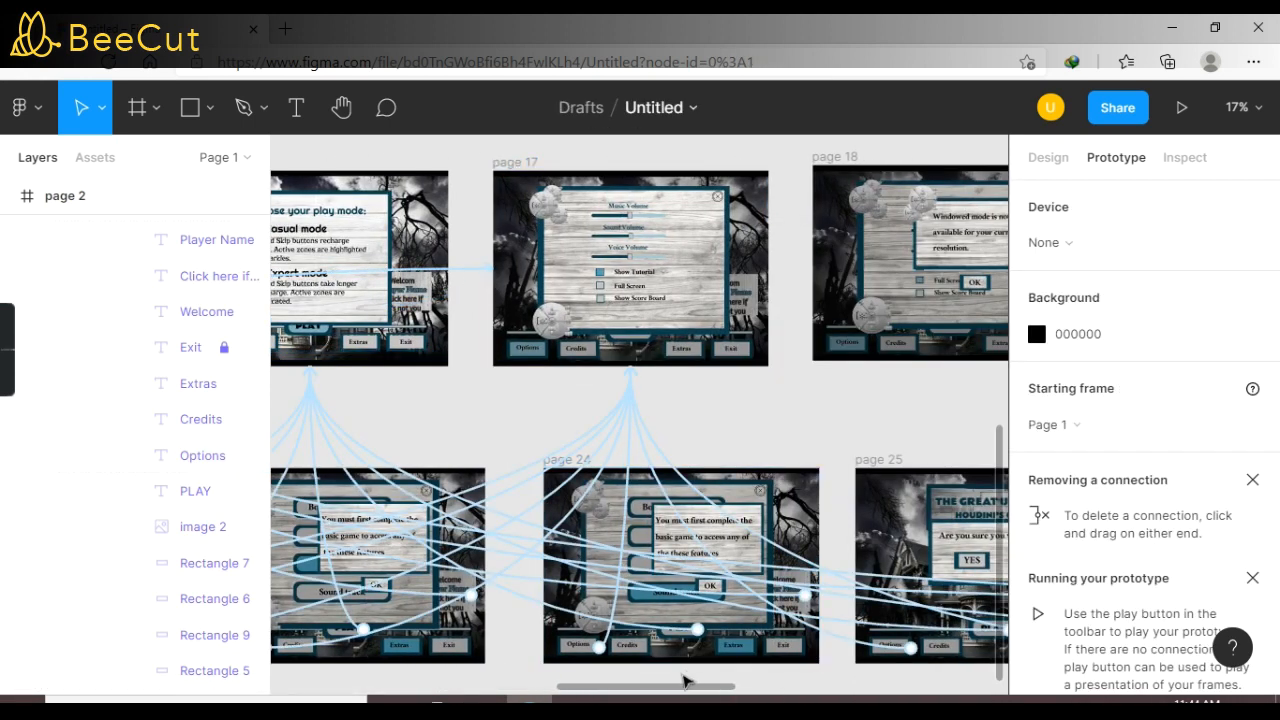
# Step: Connect the rectangle behind the Exit text on page 2 to page 25, the exit question screen, with an On click, Navigate to interaction
pyautogui.moveTo(671, 690); pyautogui.dragTo(432, 668)
pyautogui.click(670, 345)
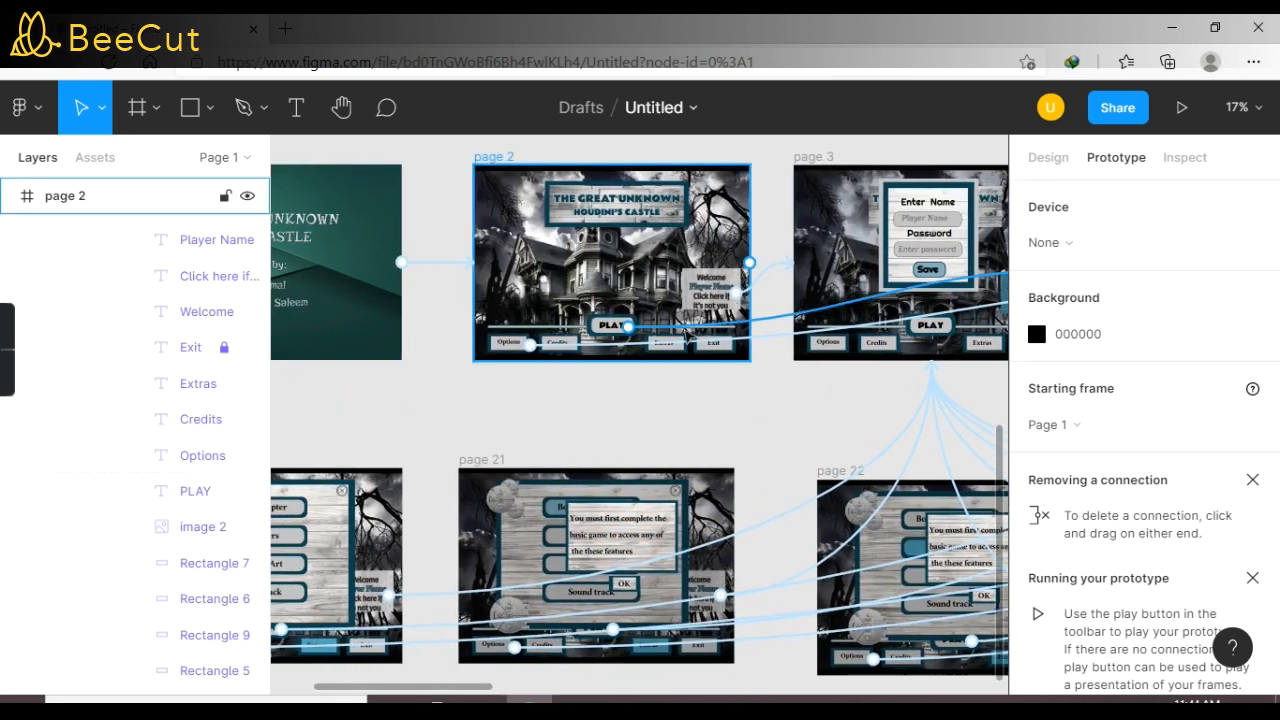
pyautogui.click(672, 350)
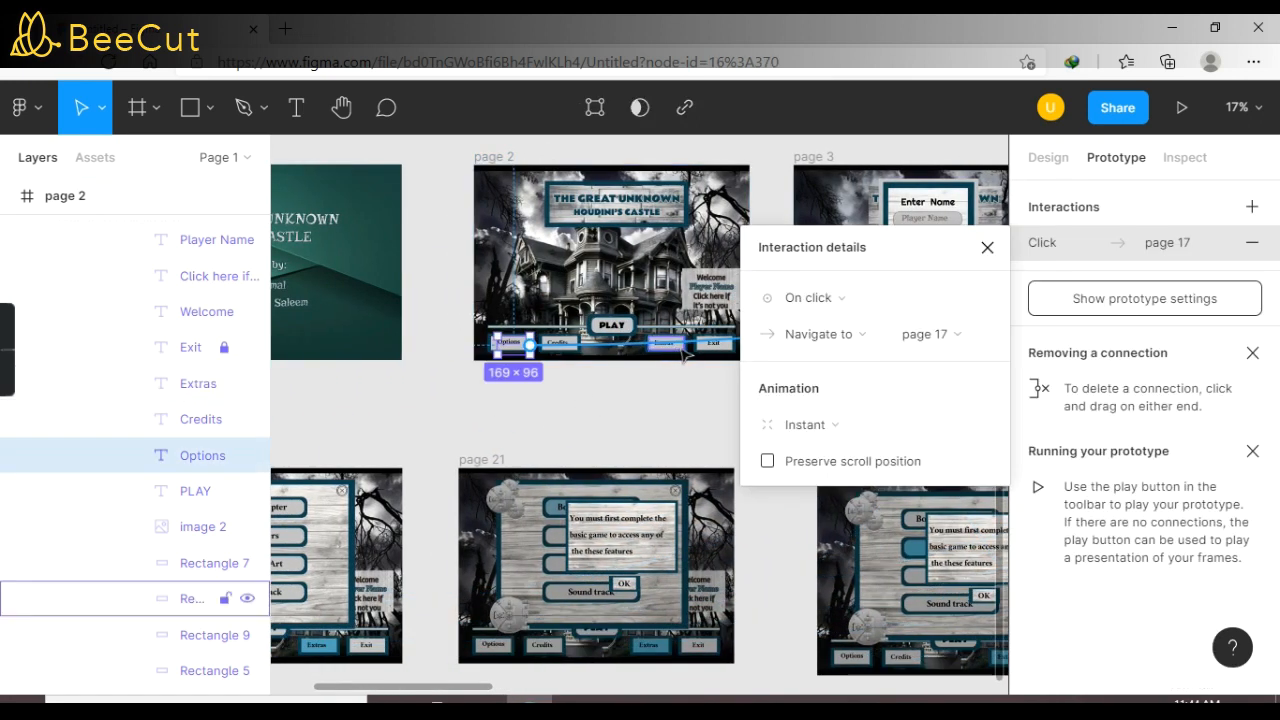
pyautogui.click(685, 399)
pyautogui.click(722, 347)
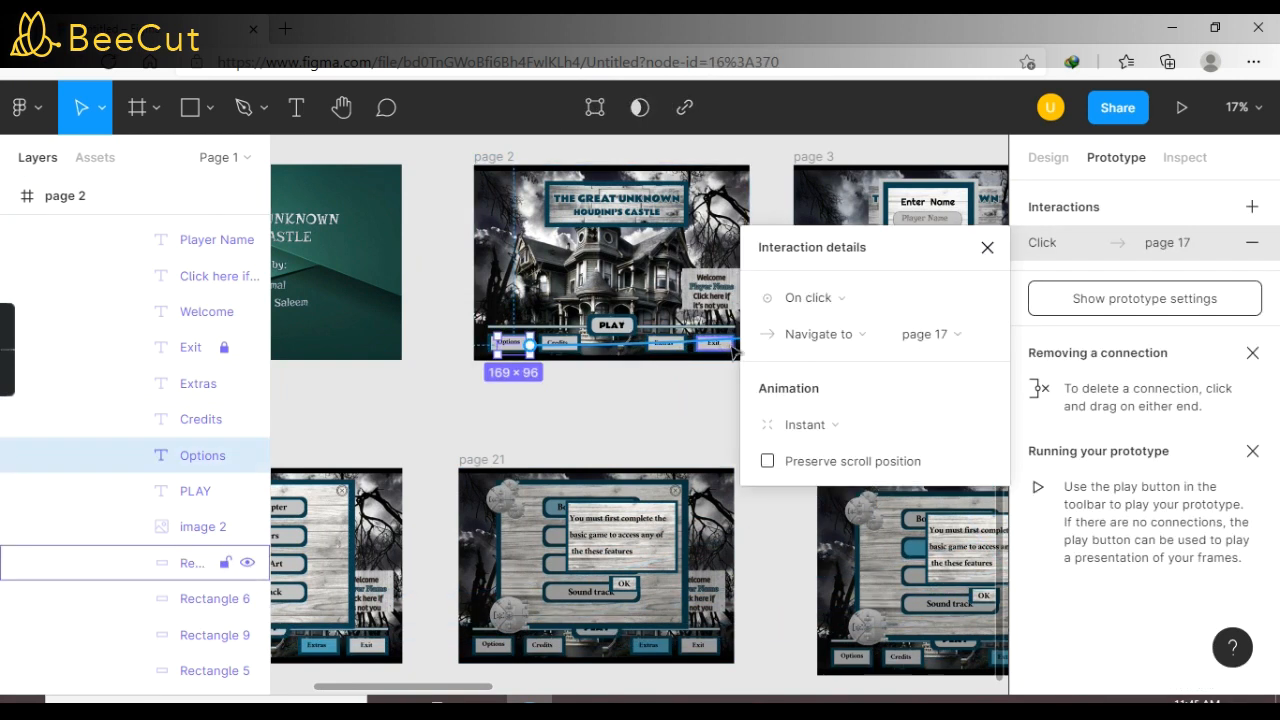
pyautogui.click(987, 247)
pyautogui.click(732, 344)
pyautogui.moveTo(732, 344); pyautogui.dragTo(636, 482)
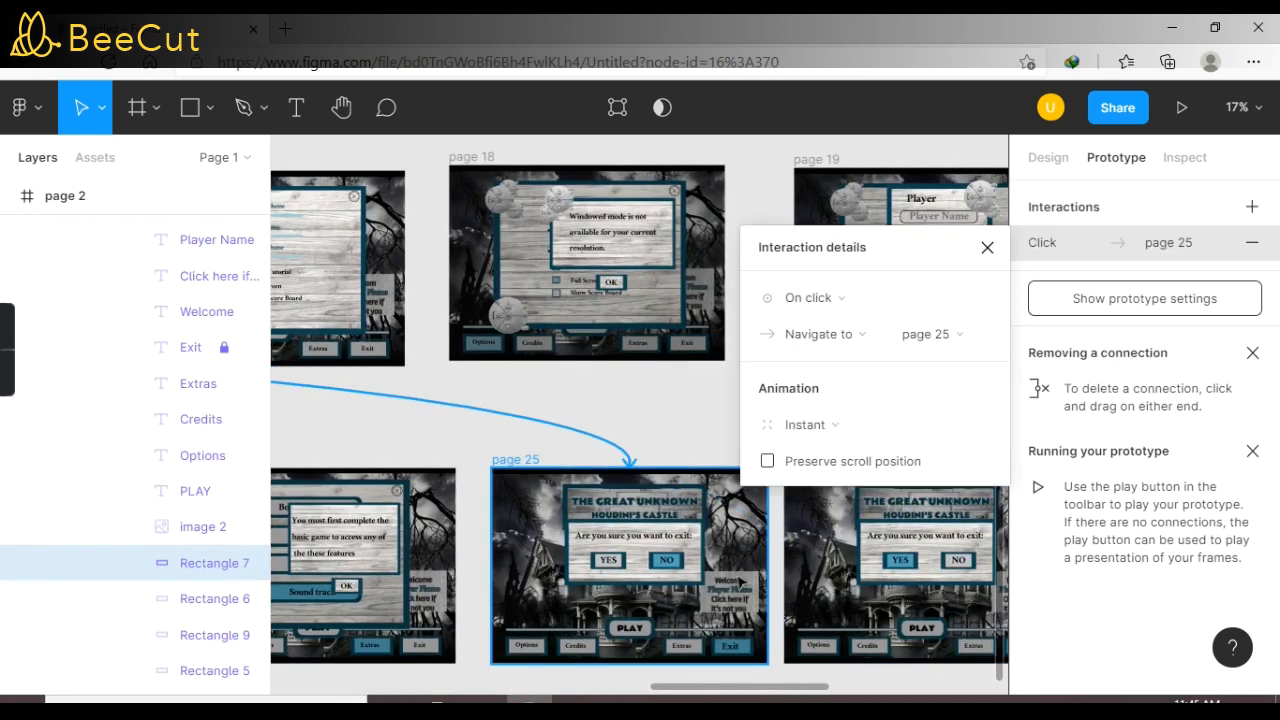
pyautogui.click(674, 418)
pyautogui.moveTo(785, 693); pyautogui.dragTo(487, 690)
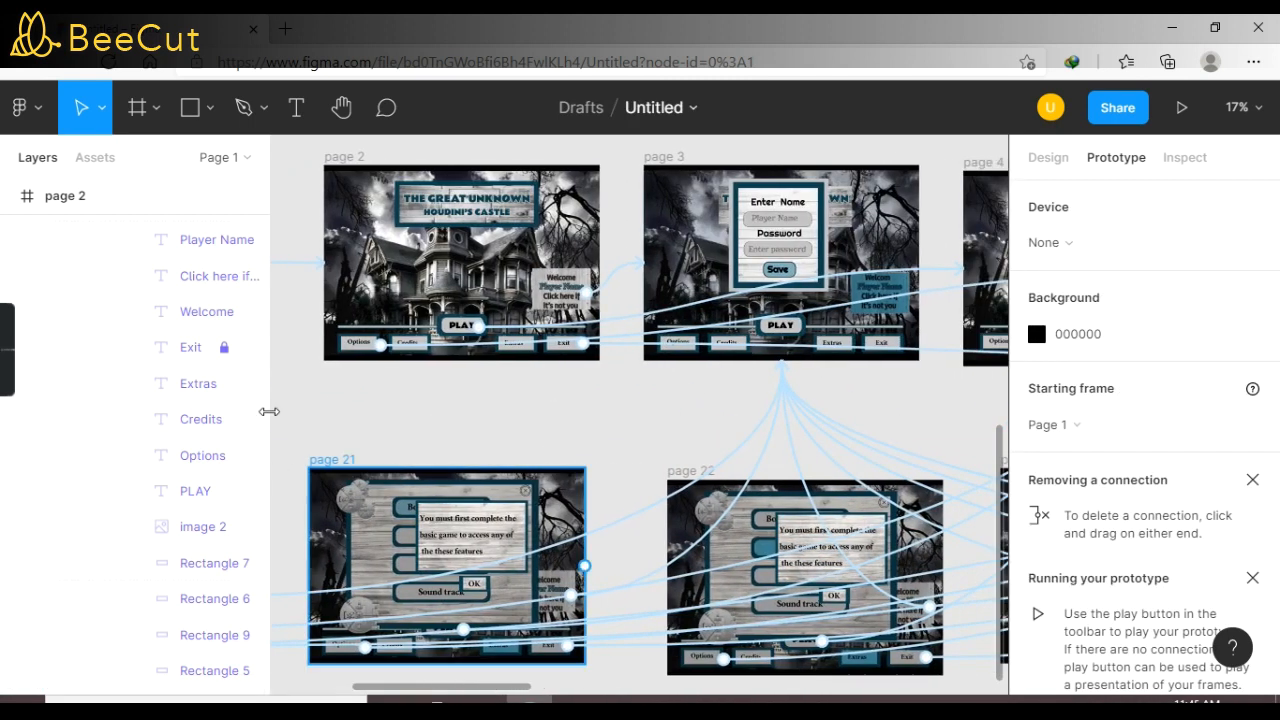
pyautogui.click(521, 345)
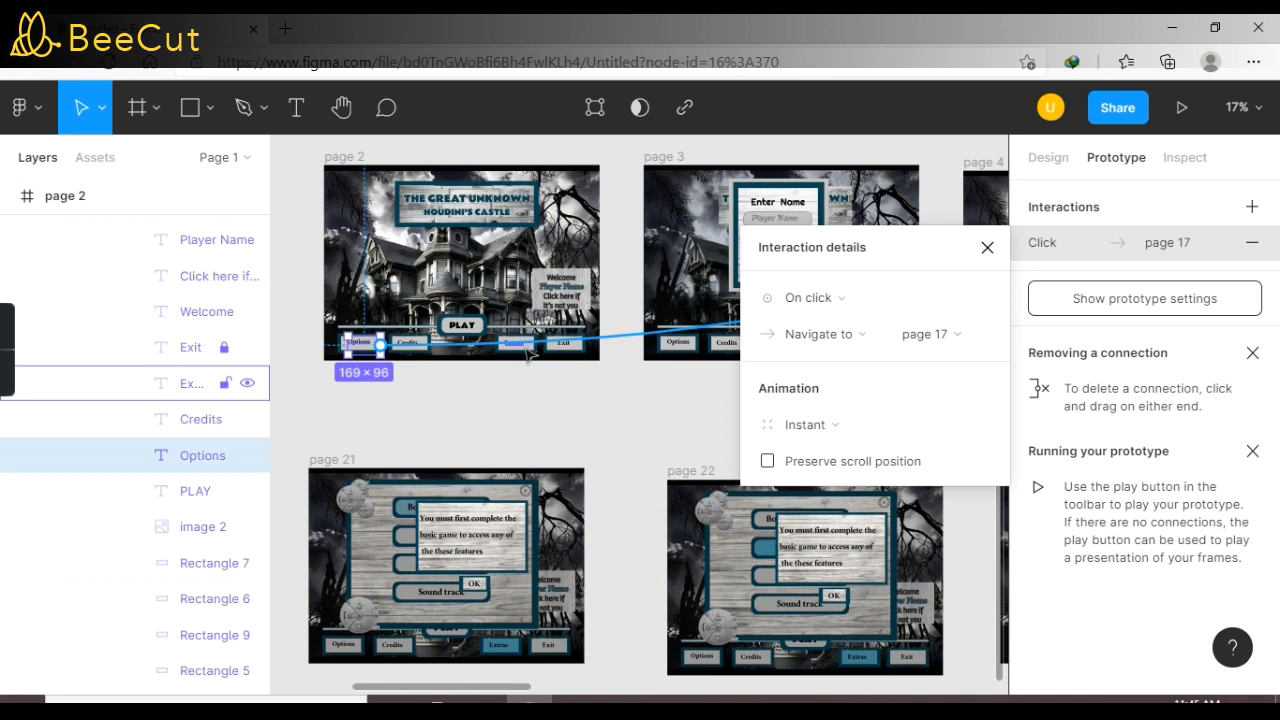
pyautogui.click(560, 417)
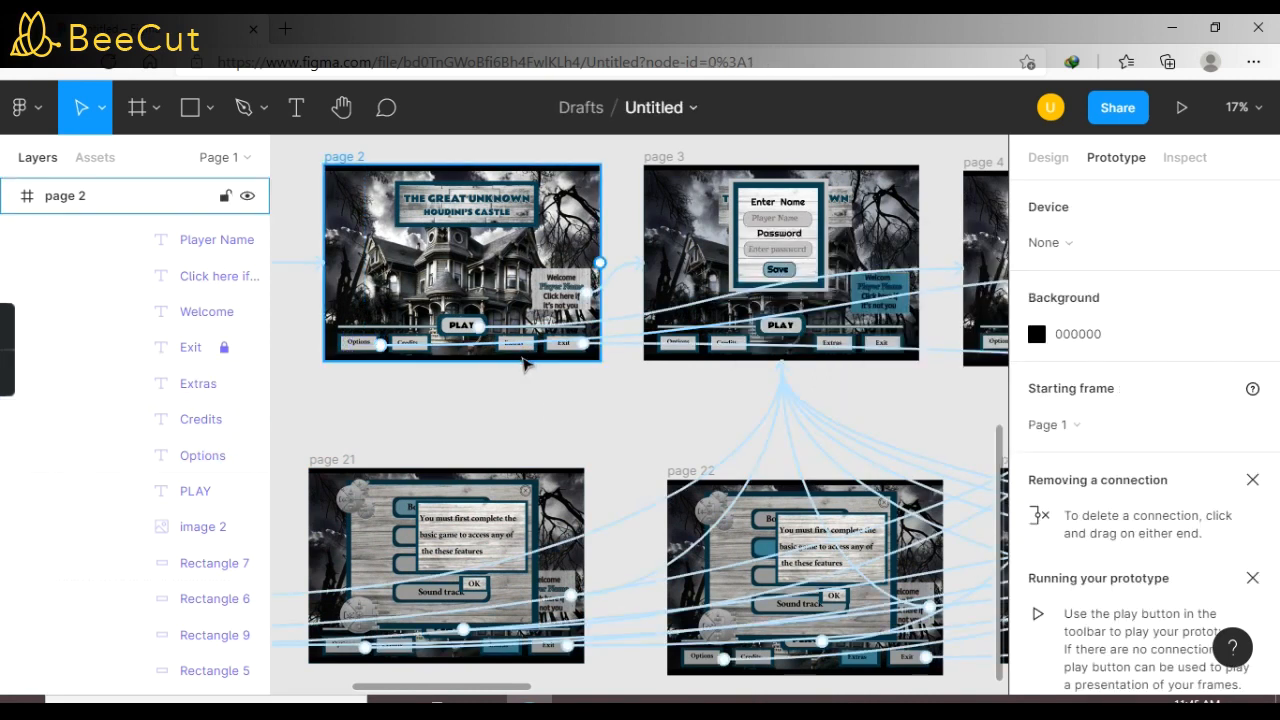
pyautogui.click(520, 355)
pyautogui.moveTo(529, 343); pyautogui.dragTo(550, 326)
pyautogui.hotkey('ctrl', 'z')
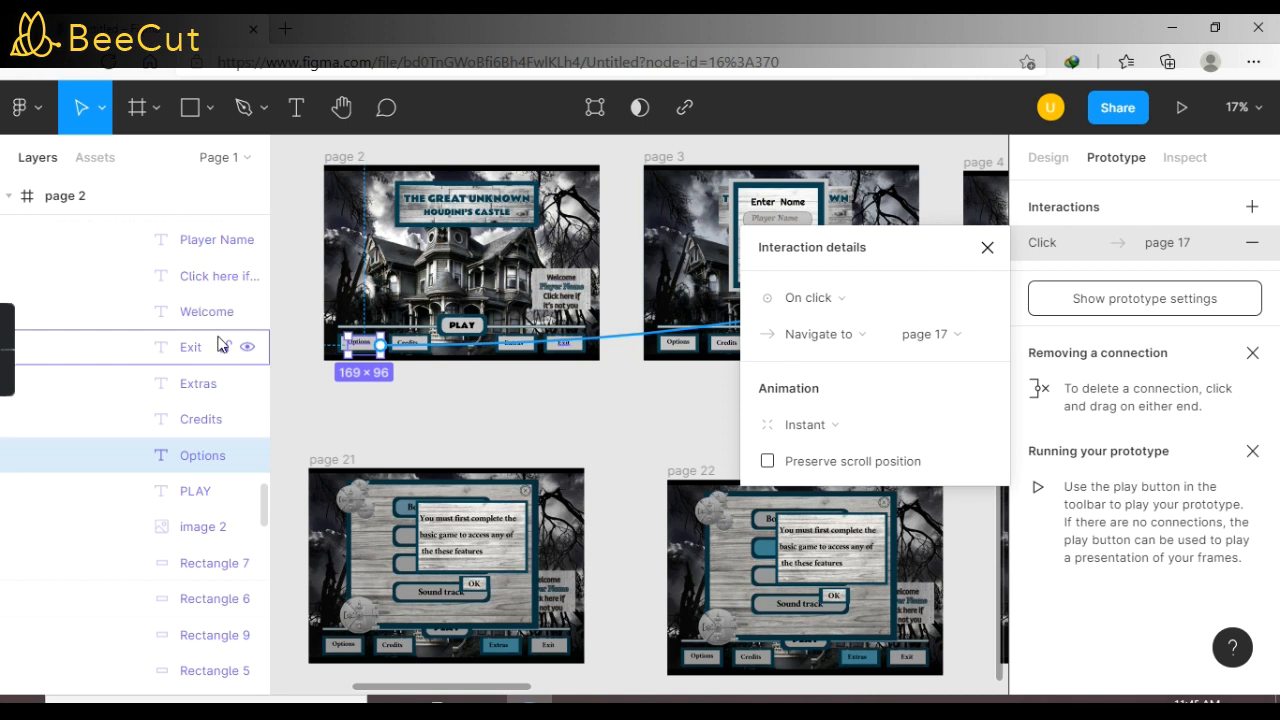
pyautogui.click(378, 446)
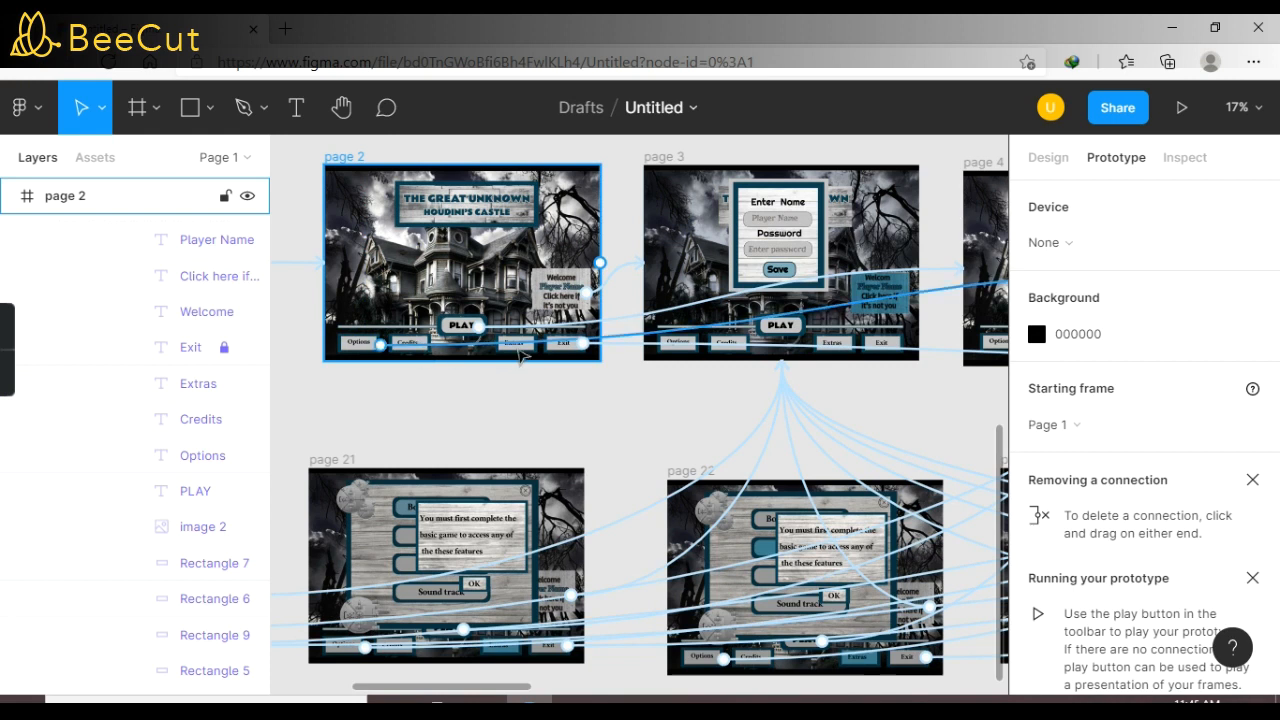
pyautogui.click(468, 344)
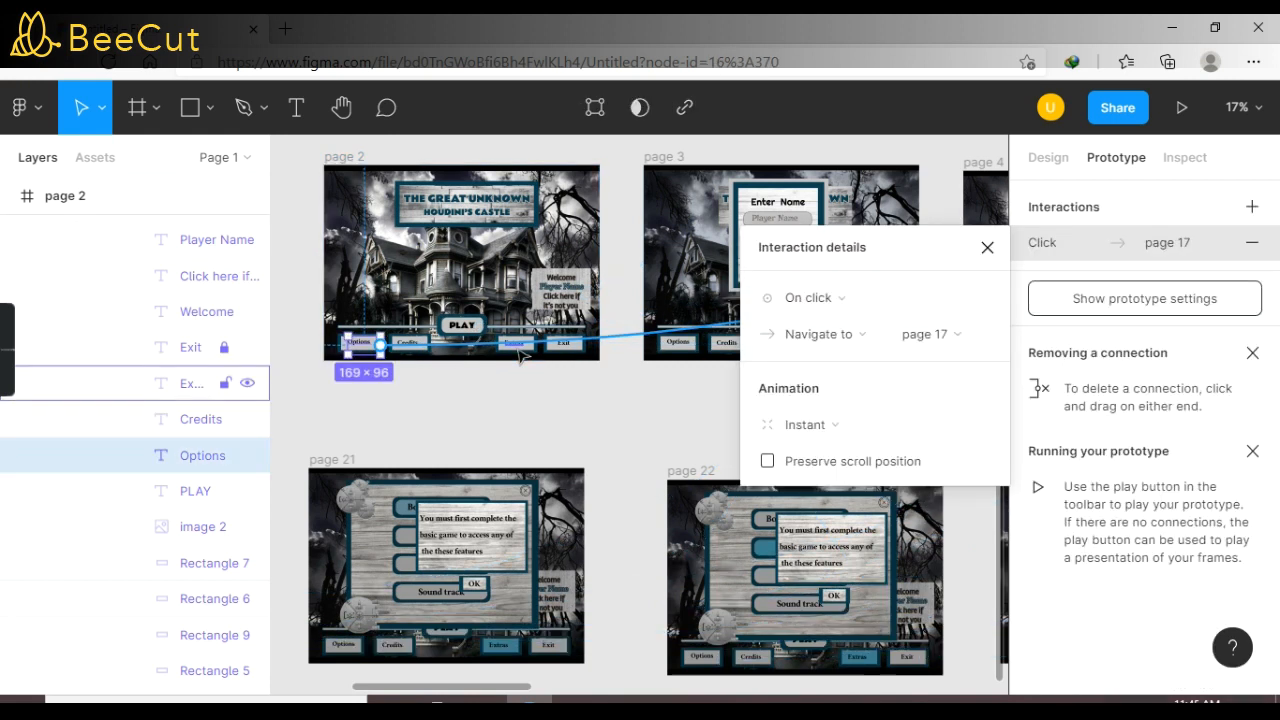
pyautogui.click(579, 349)
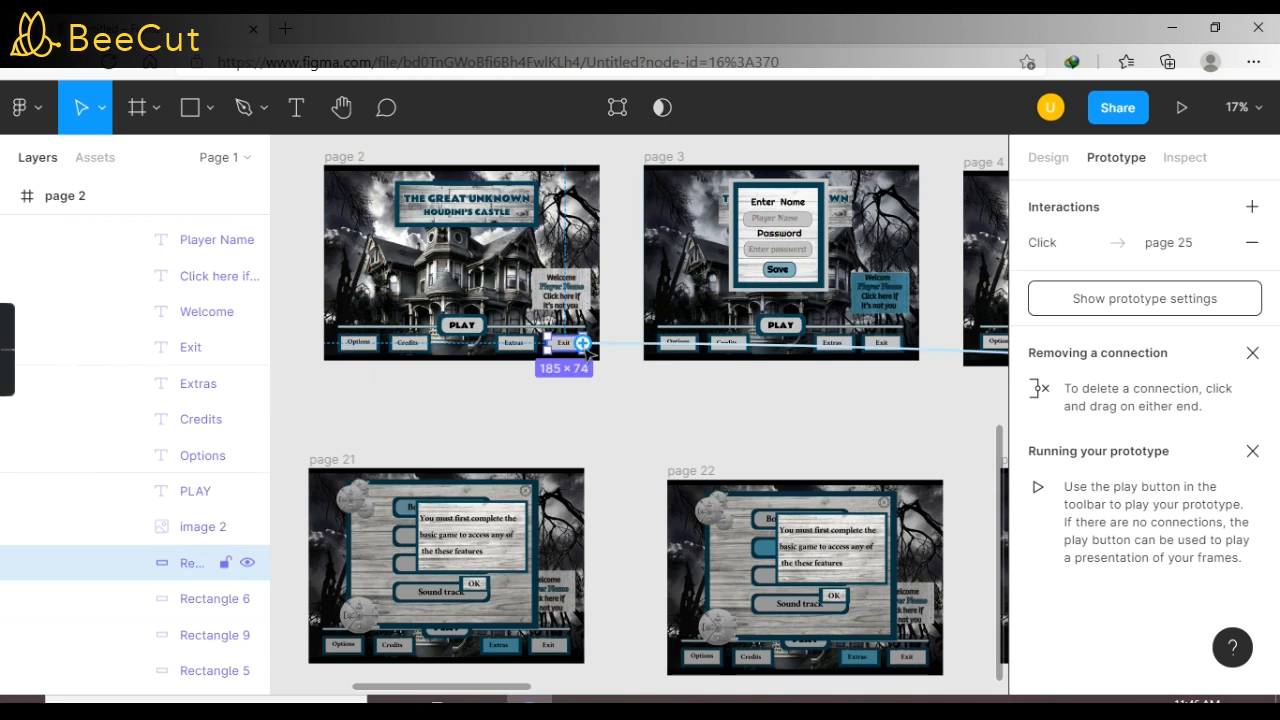
pyautogui.click(609, 408)
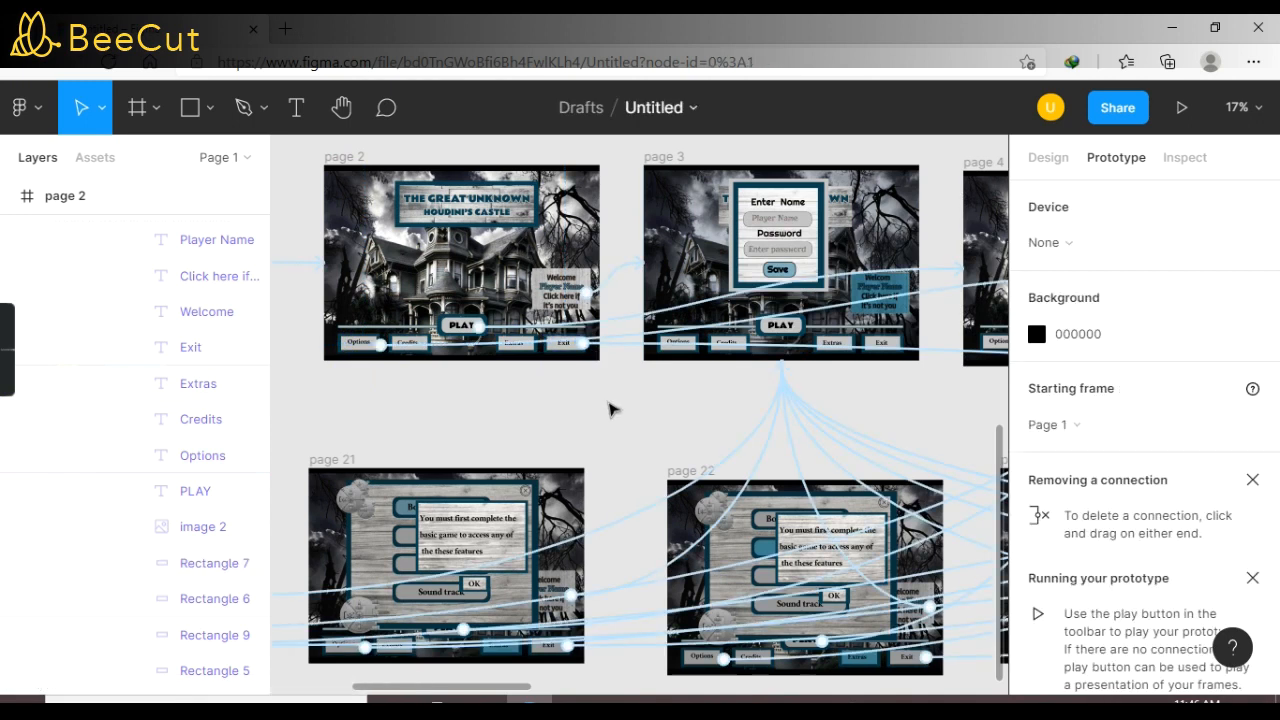
pyautogui.click(533, 351)
pyautogui.moveTo(532, 345); pyautogui.dragTo(530, 346)
pyautogui.hotkey('ctrl', 'z')
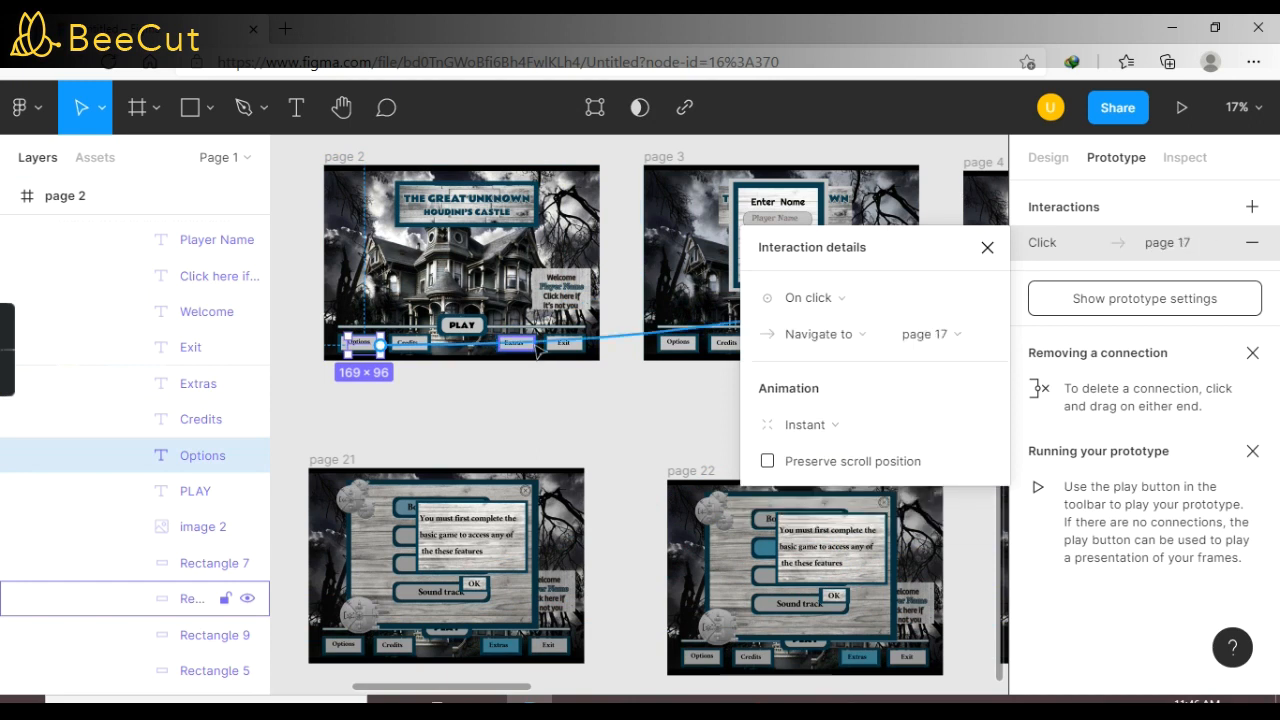
pyautogui.click(987, 247)
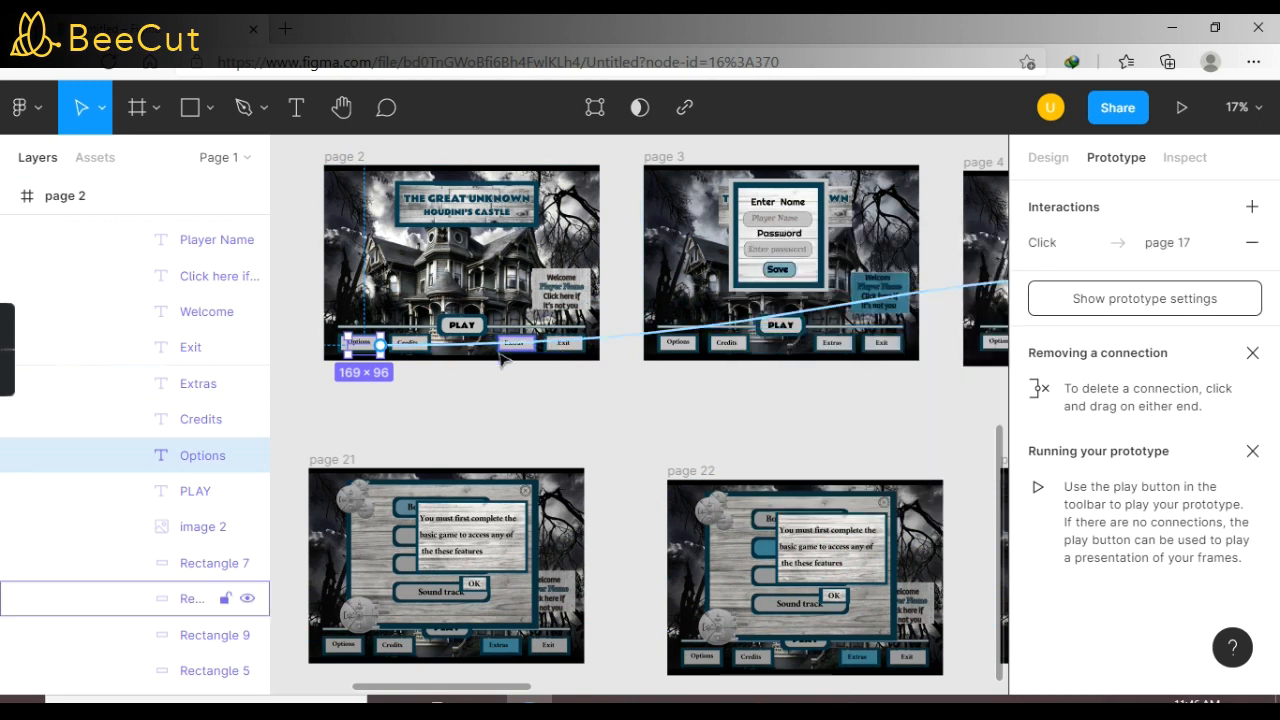
pyautogui.click(530, 351)
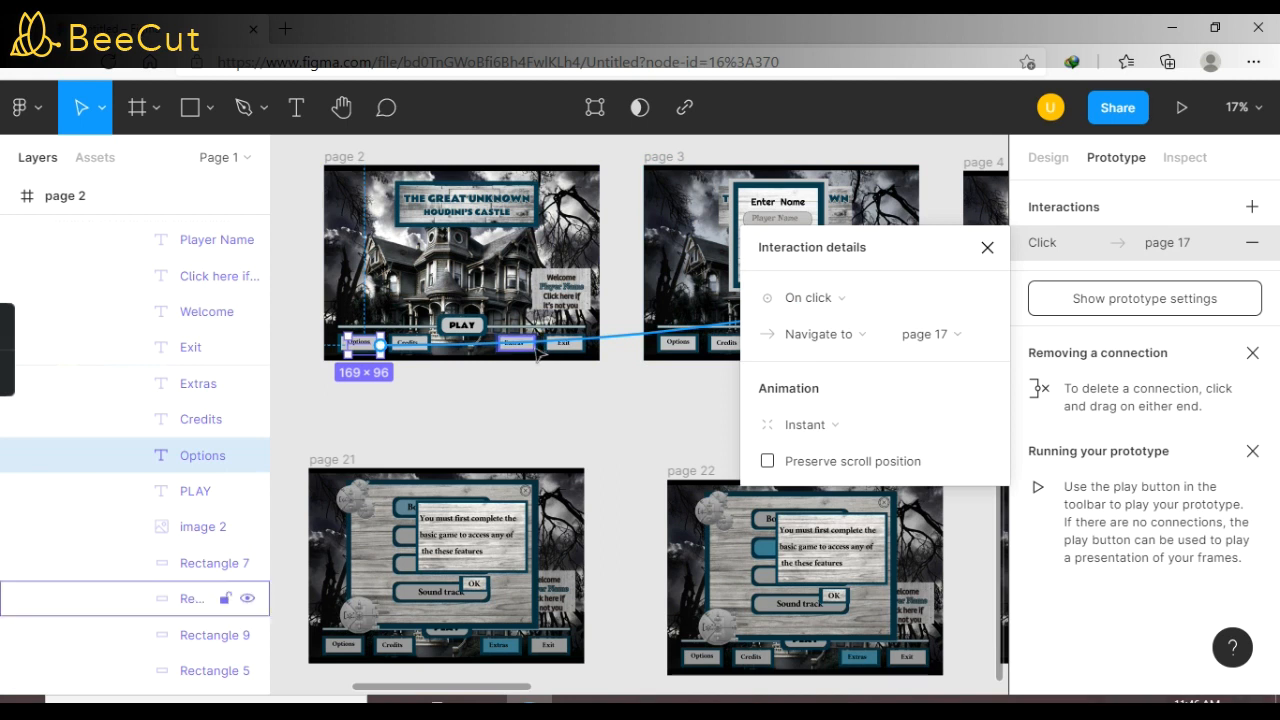
# Step: Connect the Extras text on page 2 to page 20, the bonus features screen, with an On click, Navigate to interaction
pyautogui.doubleClick(114, 386)
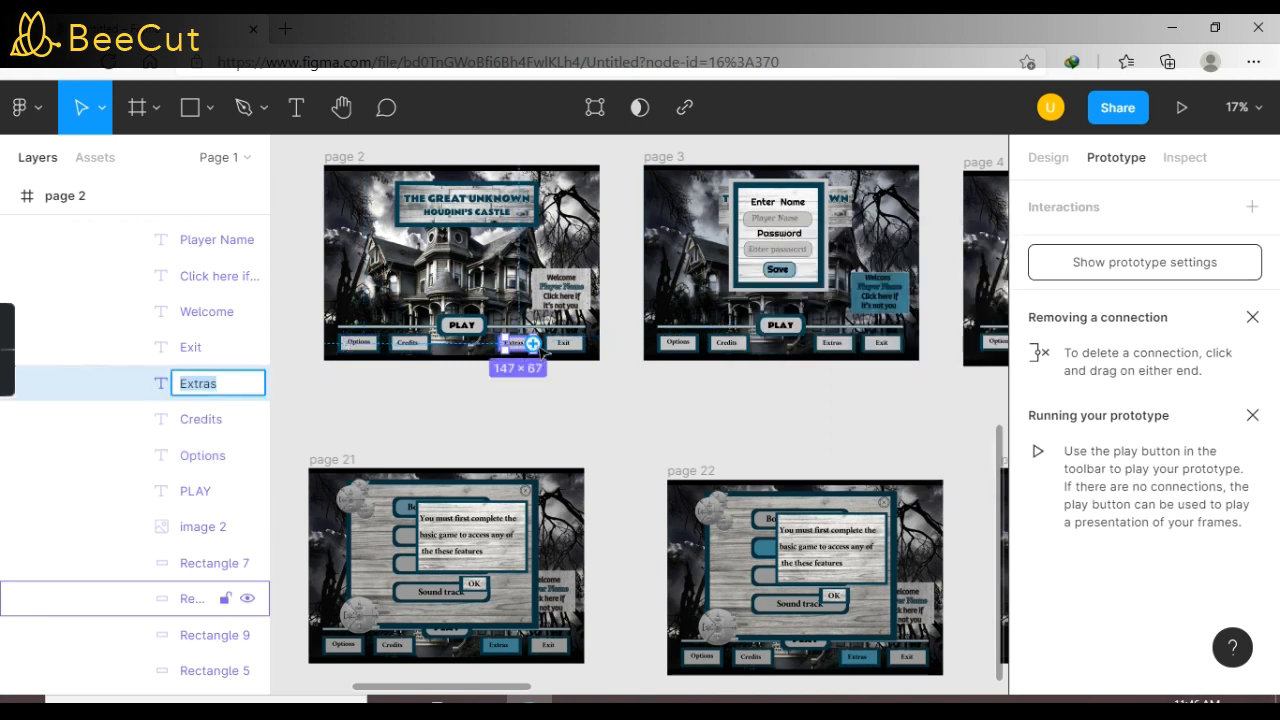
pyautogui.click(536, 346)
pyautogui.moveTo(536, 346); pyautogui.dragTo(781, 473)
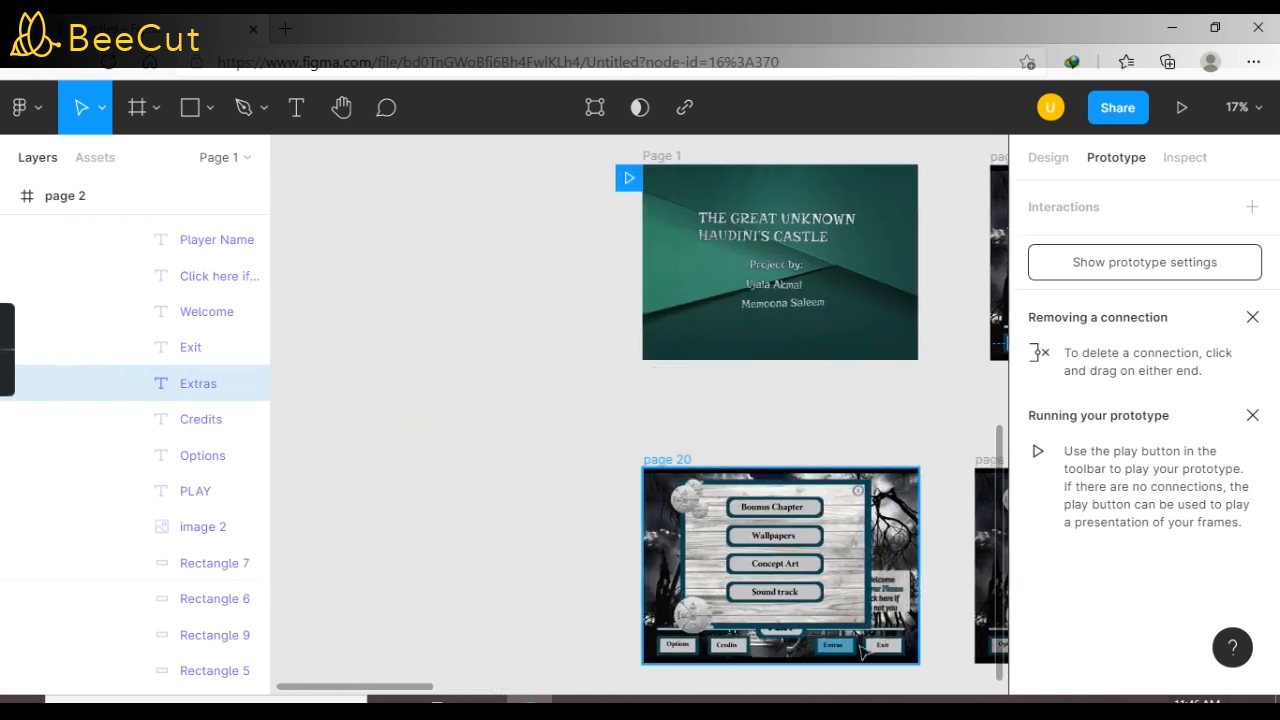
pyautogui.moveTo(423, 687); pyautogui.dragTo(512, 686)
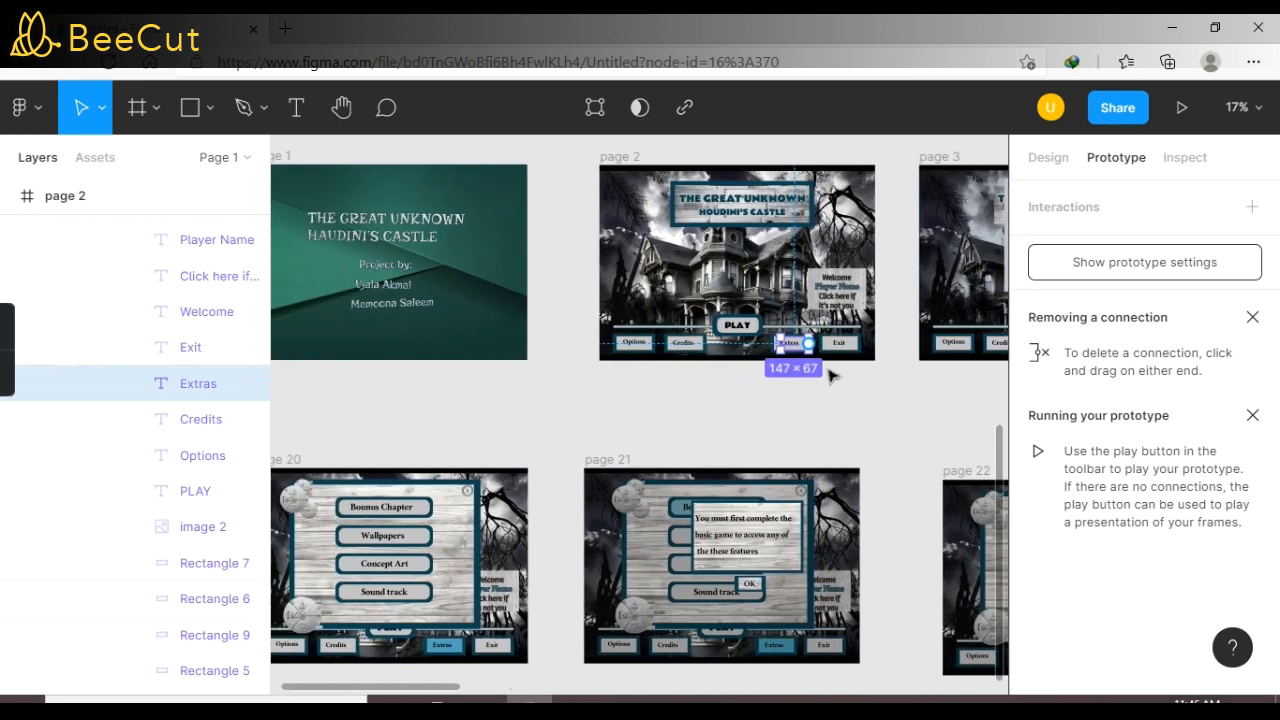
pyautogui.moveTo(808, 343); pyautogui.dragTo(415, 478)
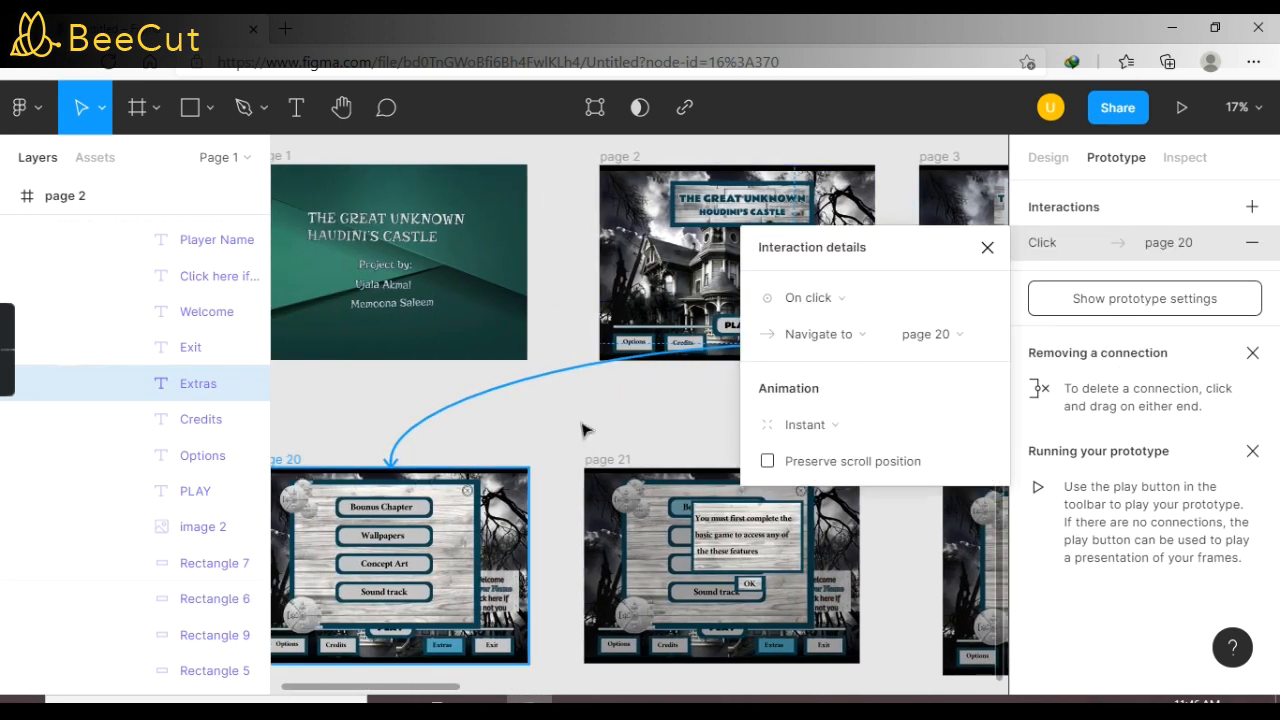
pyautogui.click(657, 413)
pyautogui.moveTo(445, 692); pyautogui.dragTo(570, 692)
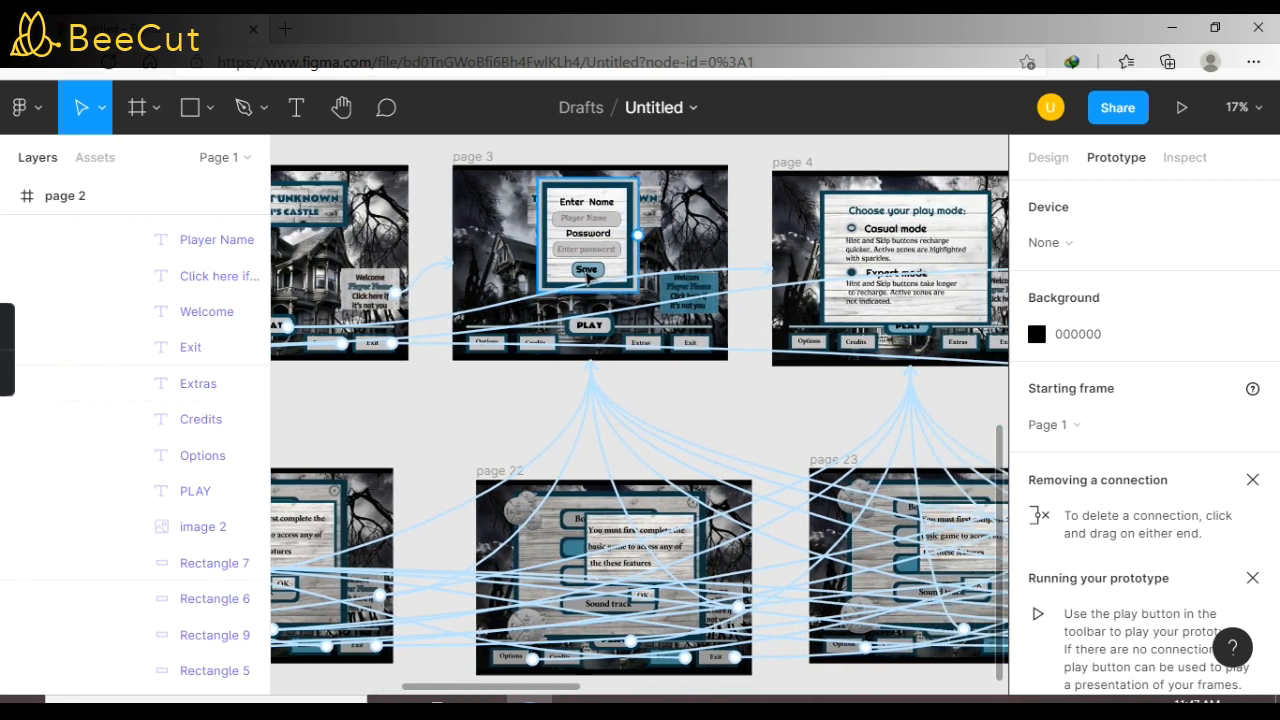
# Step: Connect the Save text in the login box on page 3 to page 2 with an On click, Navigate to interaction
pyautogui.click(587, 276)
pyautogui.doubleClick(587, 276)
pyautogui.rightClick(587, 276)
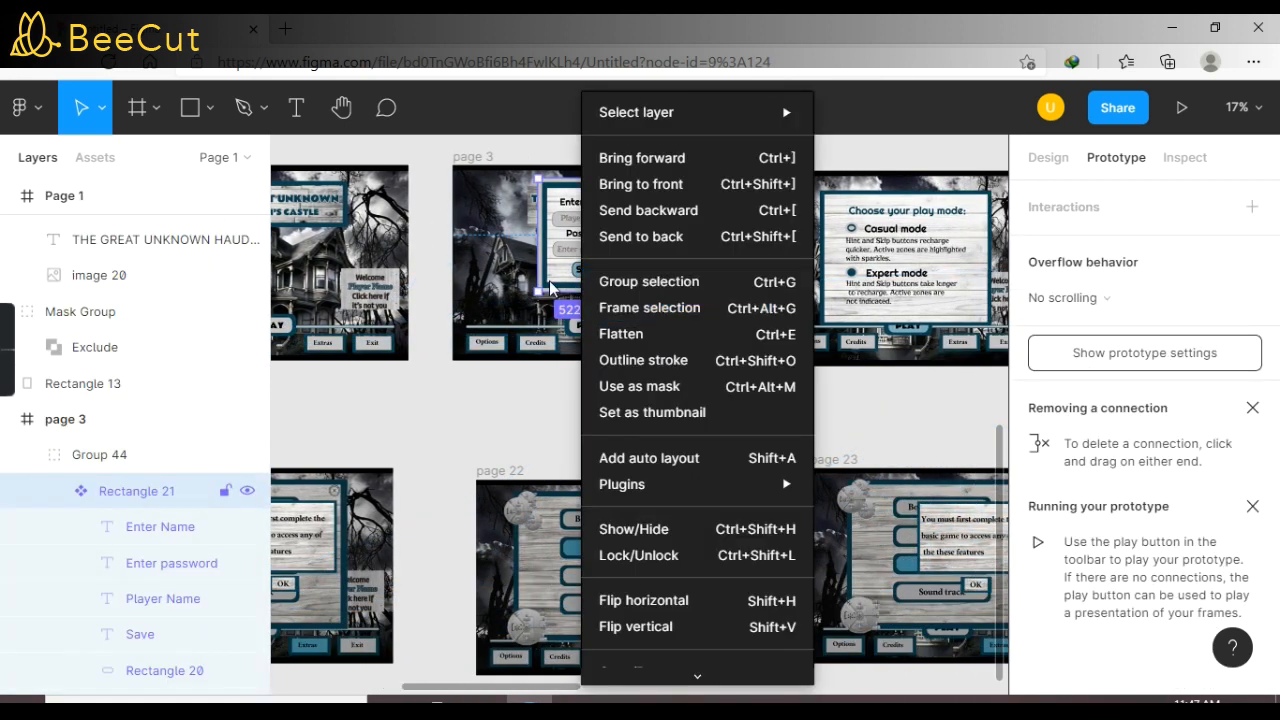
pyautogui.click(548, 281)
pyautogui.doubleClick(569, 276)
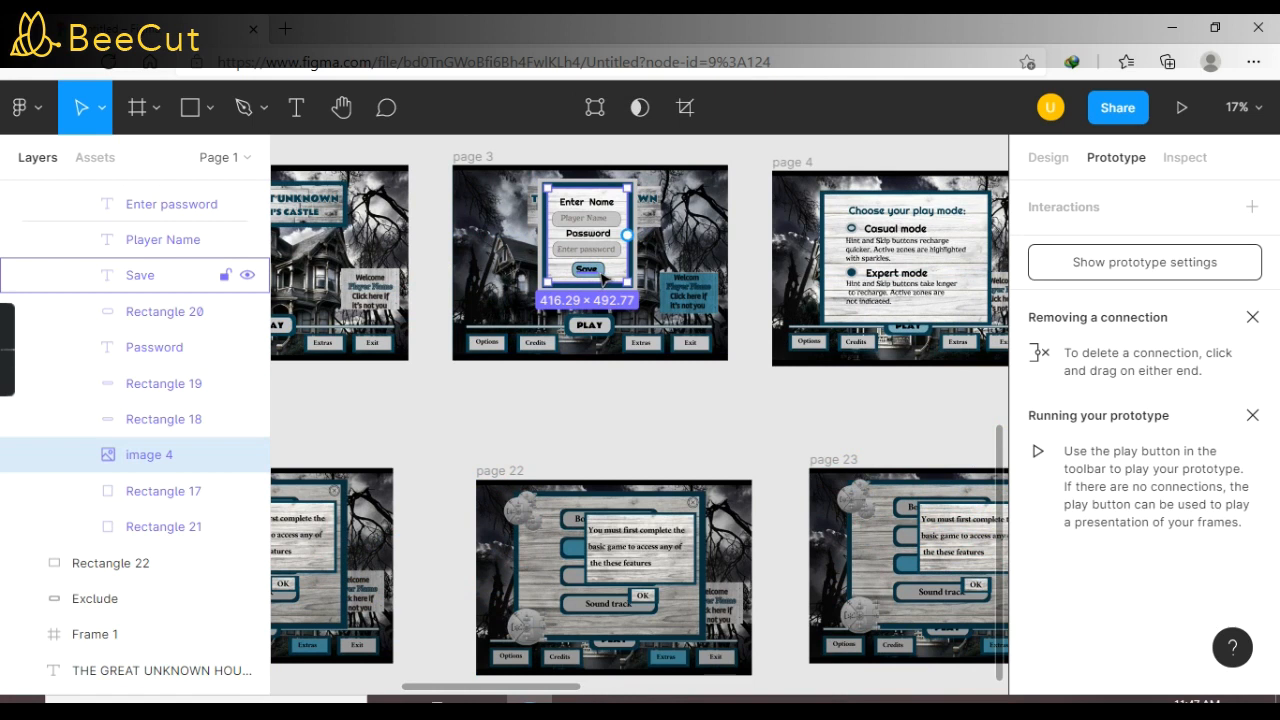
pyautogui.click(600, 276)
pyautogui.hscroll(-5, 315, 300)
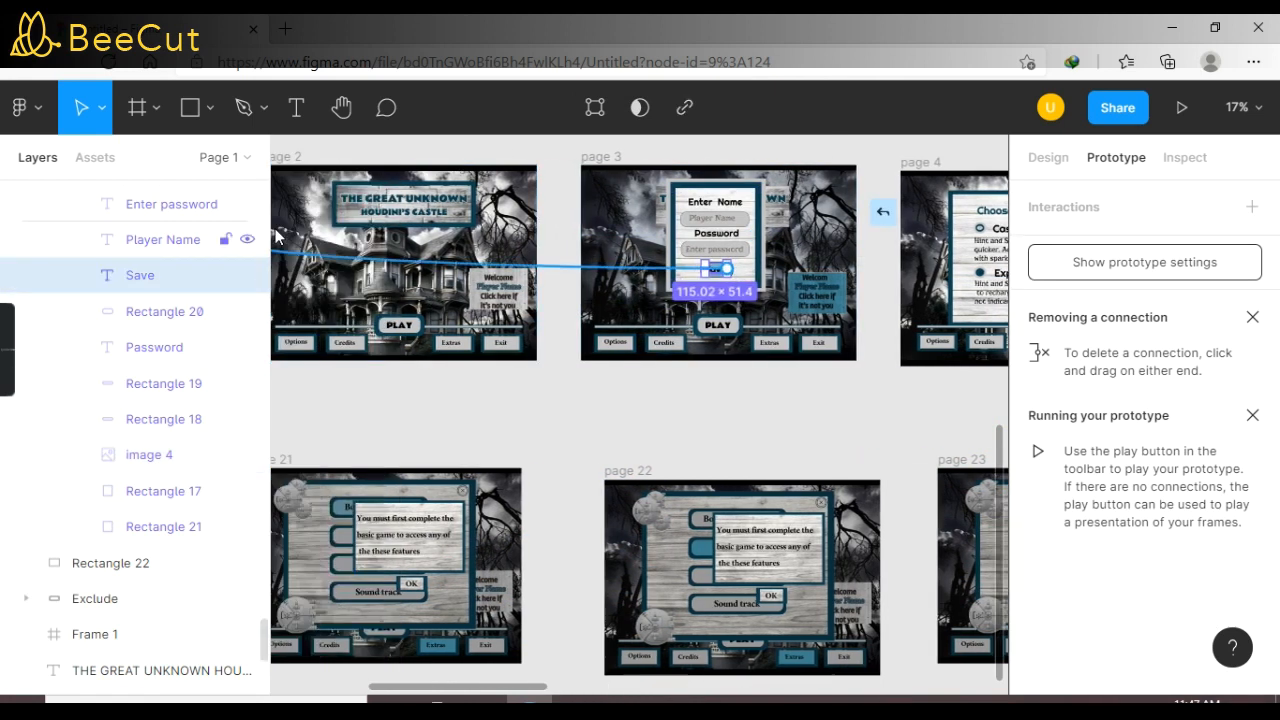
pyautogui.moveTo(870, 246); pyautogui.dragTo(869, 243)
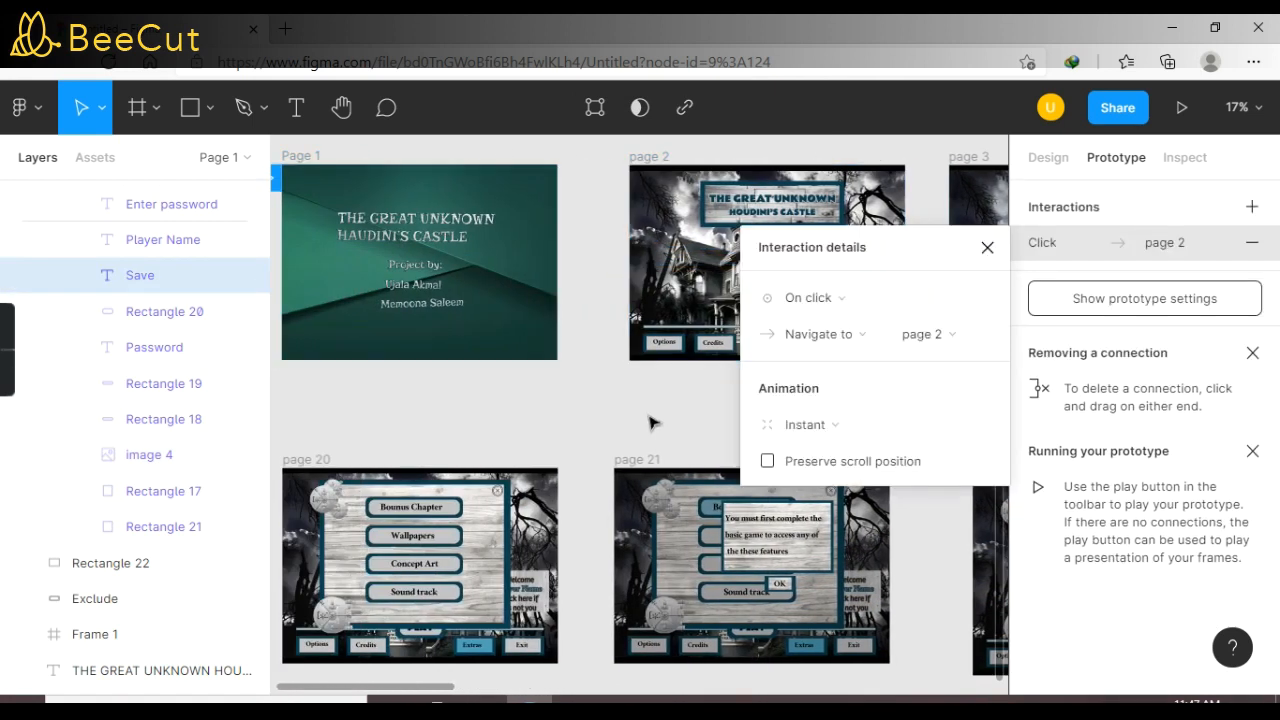
pyautogui.click(649, 418)
# Step: Connect the PLAY text on page 3 to page 4, the play mode screen
pyautogui.moveTo(430, 685); pyautogui.dragTo(533, 688)
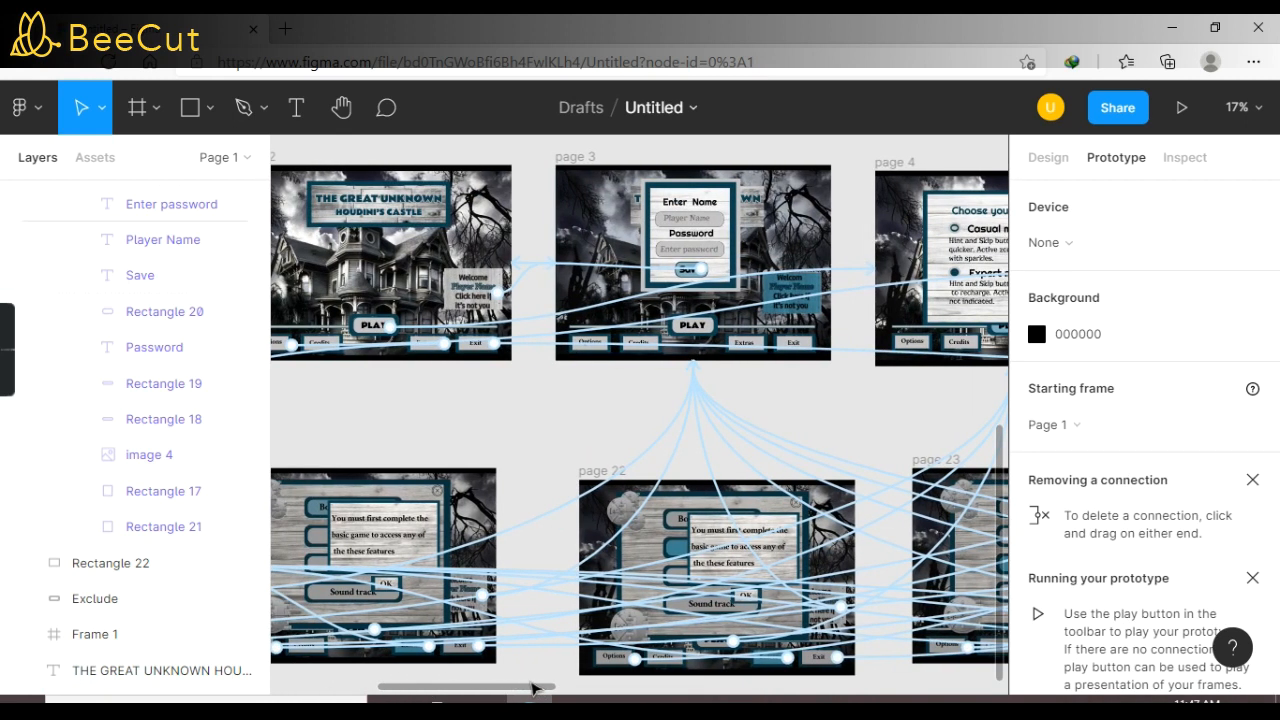
pyautogui.moveTo(535, 690); pyautogui.dragTo(567, 688)
pyautogui.moveTo(586, 326); pyautogui.dragTo(754, 319)
pyautogui.click(682, 417)
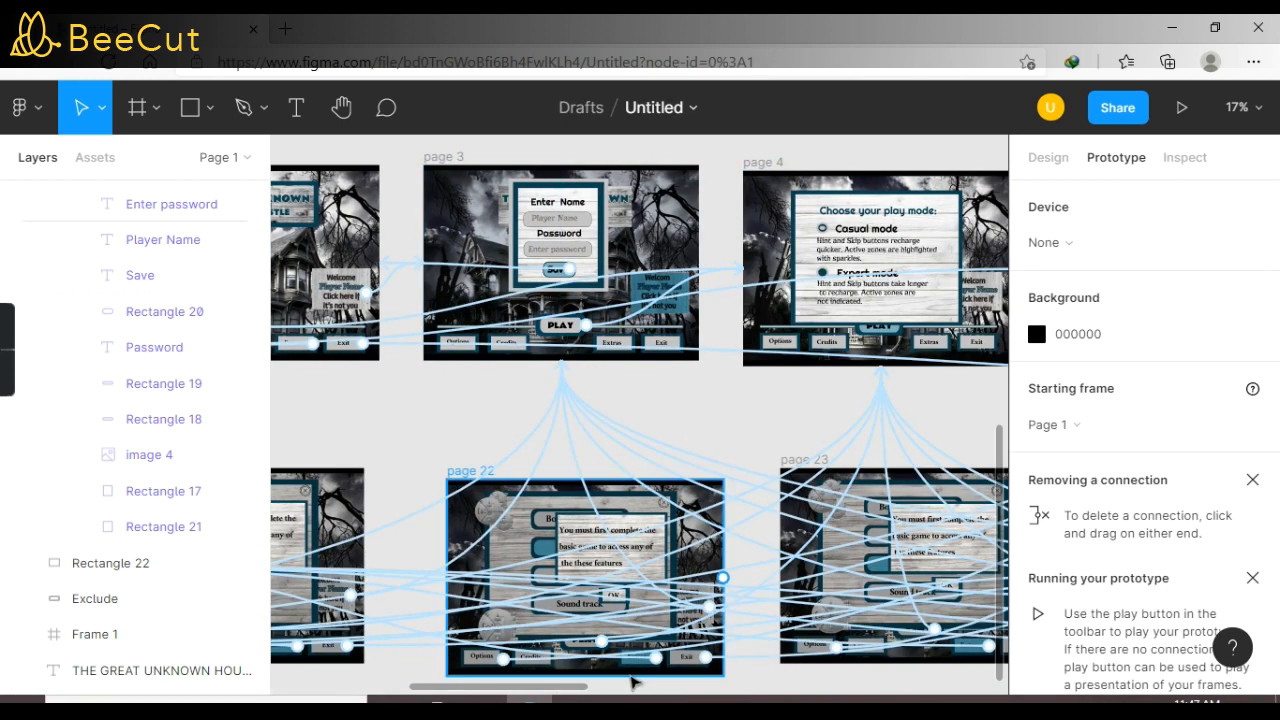
# Step: Shrink the oversized Casual mode text box on page 4 to 576 × 74 so that it fits its single line
pyautogui.moveTo(586, 689); pyautogui.dragTo(645, 690)
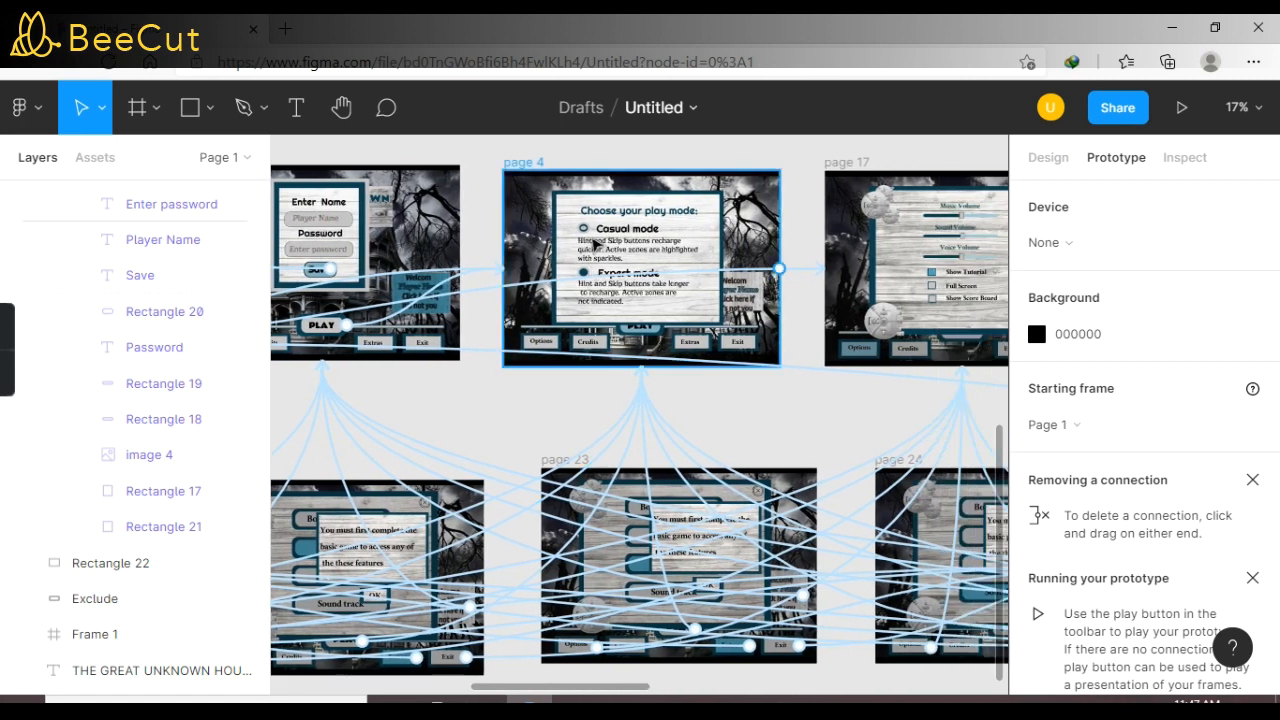
pyautogui.click(620, 234)
pyautogui.doubleClick(620, 234)
pyautogui.doubleClick(621, 235)
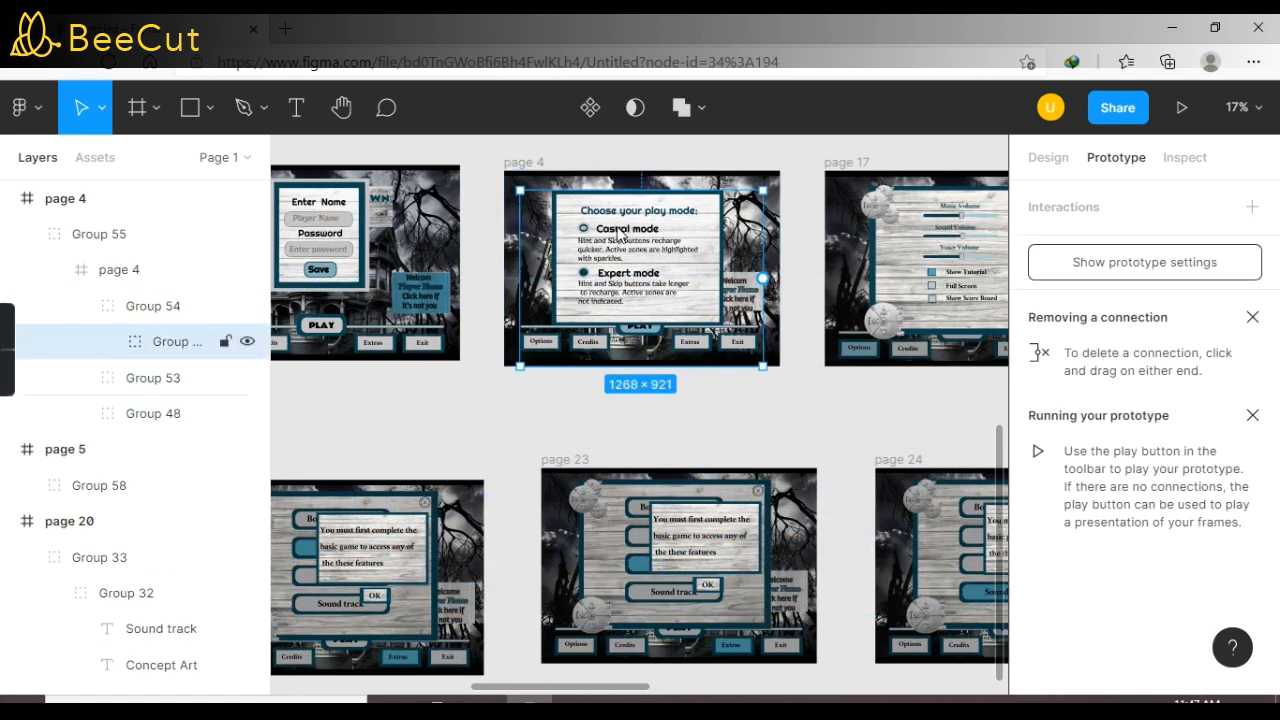
pyautogui.rightClick(616, 262)
pyautogui.click(641, 334)
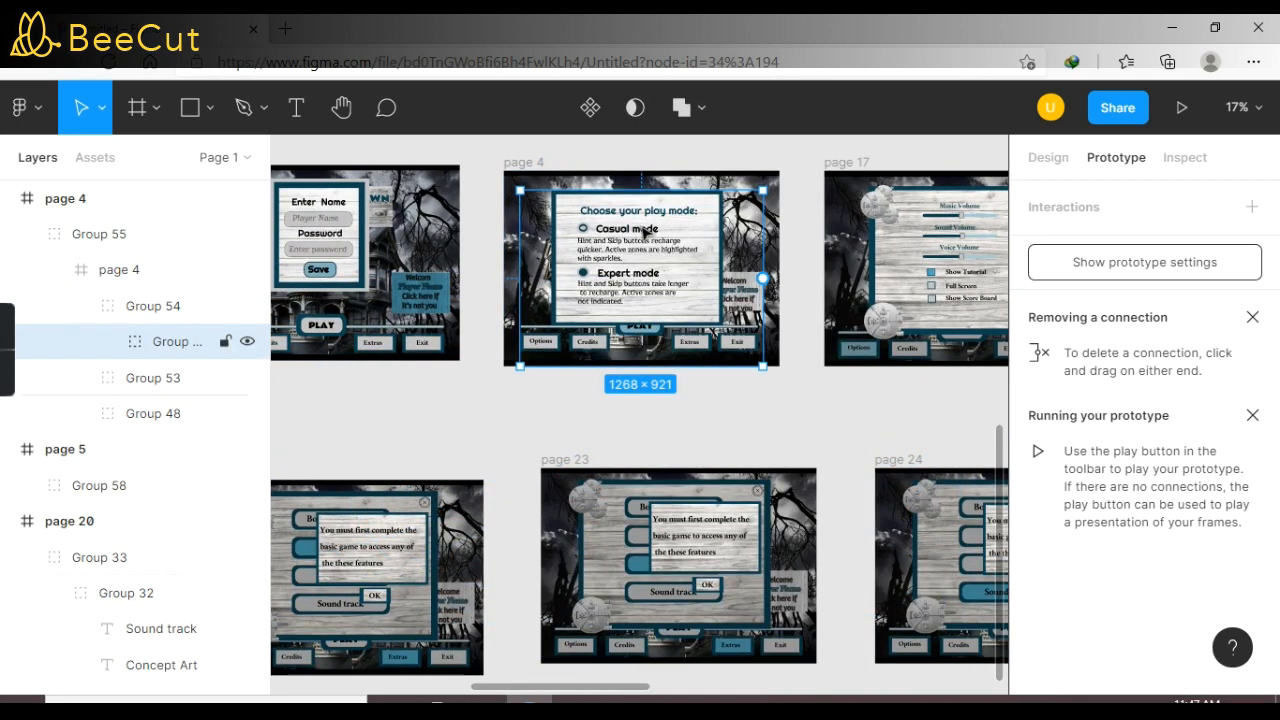
pyautogui.doubleClick(645, 232)
pyautogui.doubleClick(649, 230)
pyautogui.doubleClick(648, 228)
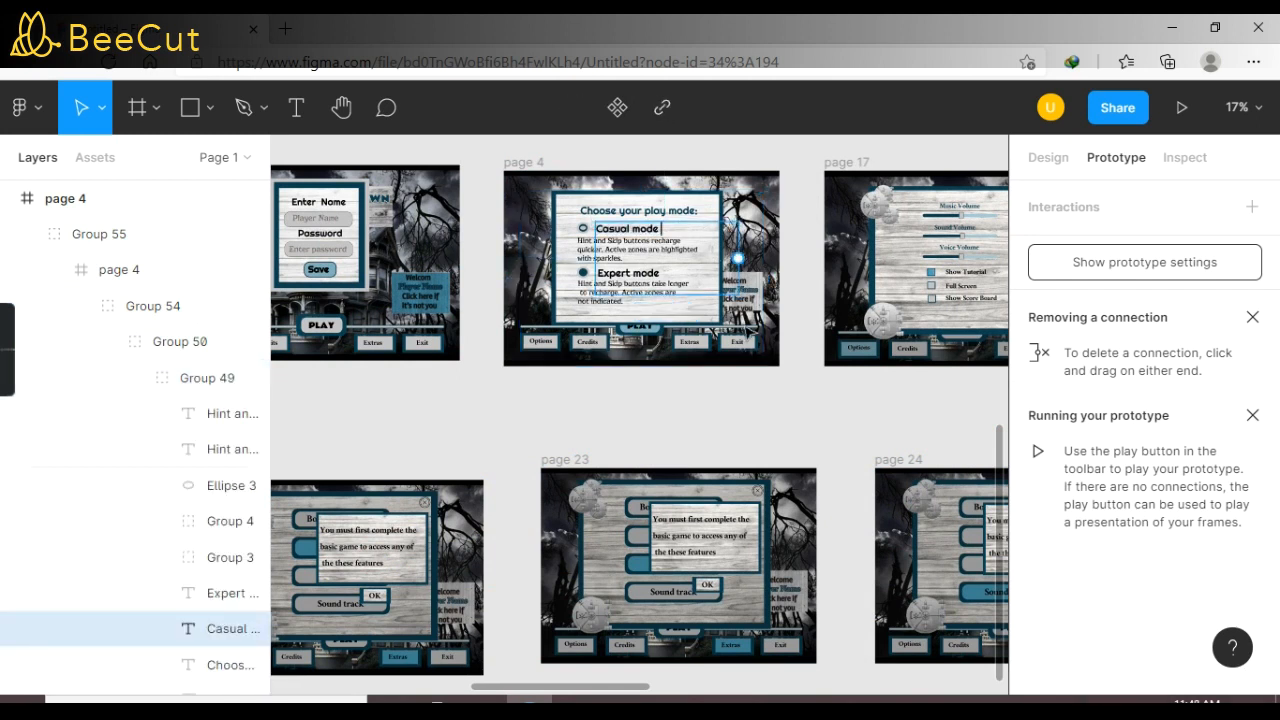
pyautogui.click(708, 296)
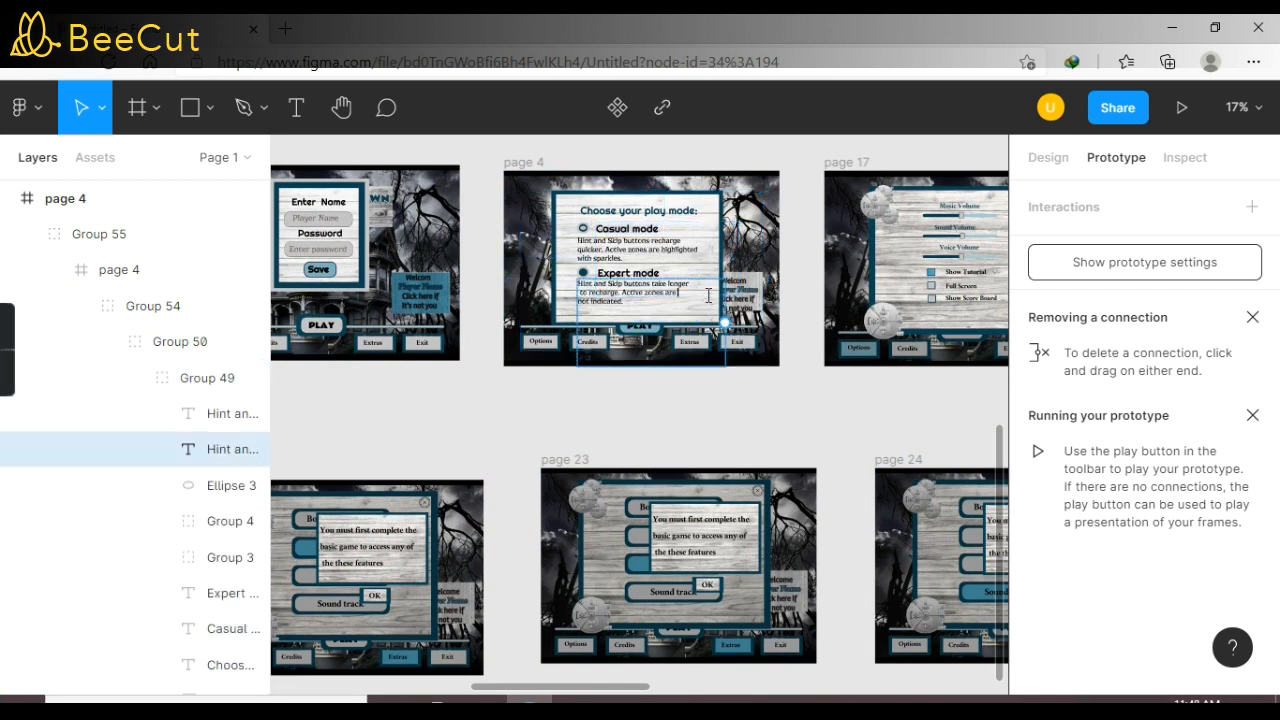
pyautogui.click(662, 228)
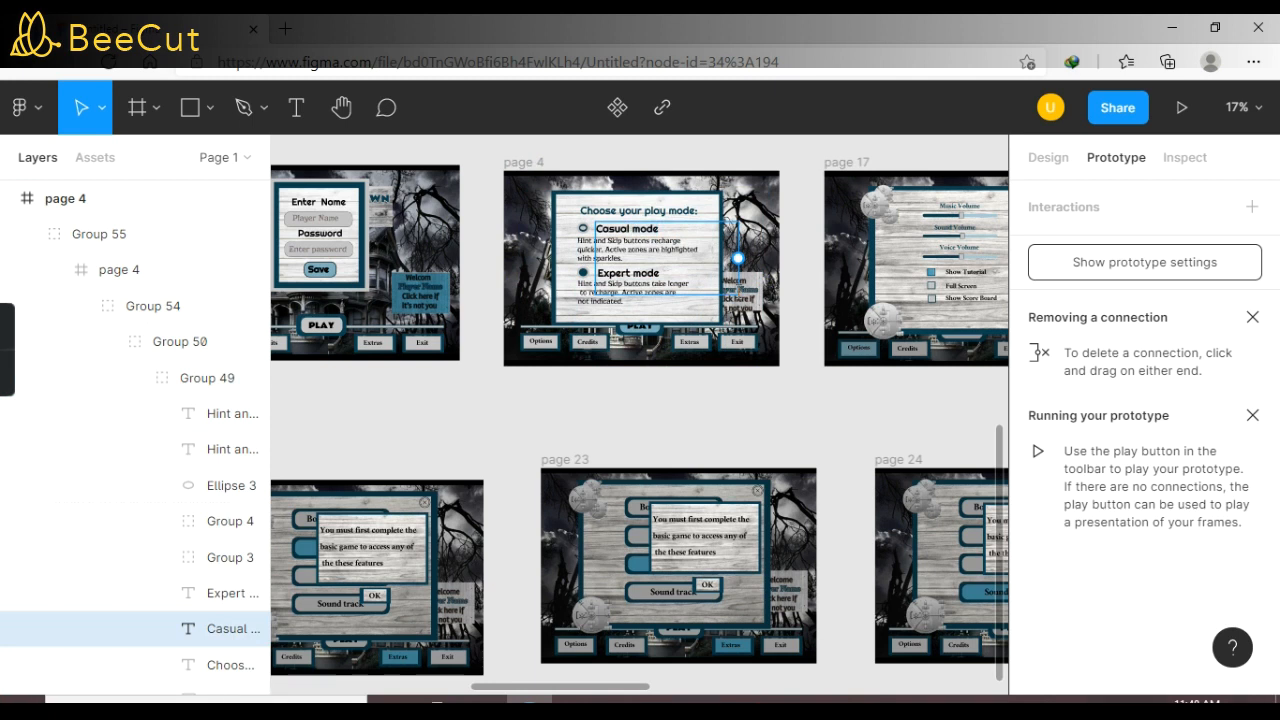
pyautogui.click(764, 232)
pyautogui.moveTo(738, 258); pyautogui.dragTo(707, 229)
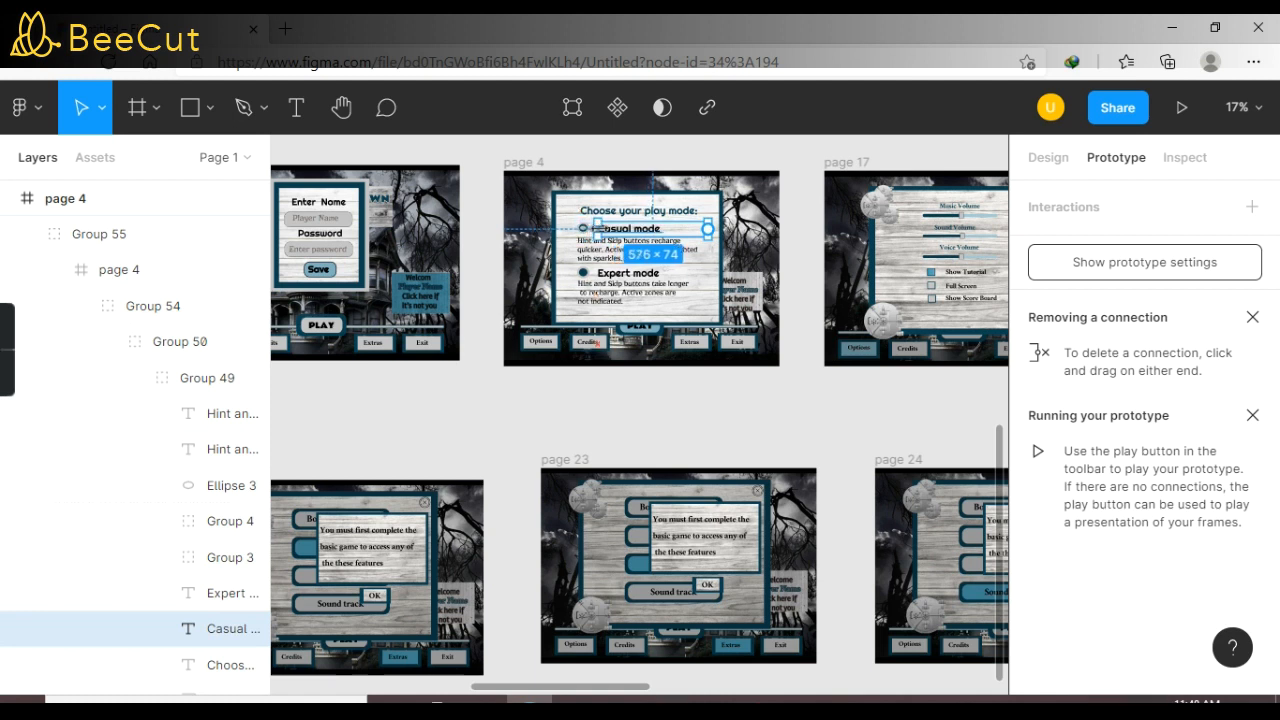
# Step: Connect the Casual mode text on page 4 to page 5, the game scene, with an On click, Navigate to interaction
pyautogui.moveTo(707, 229); pyautogui.dragTo(642, 450)
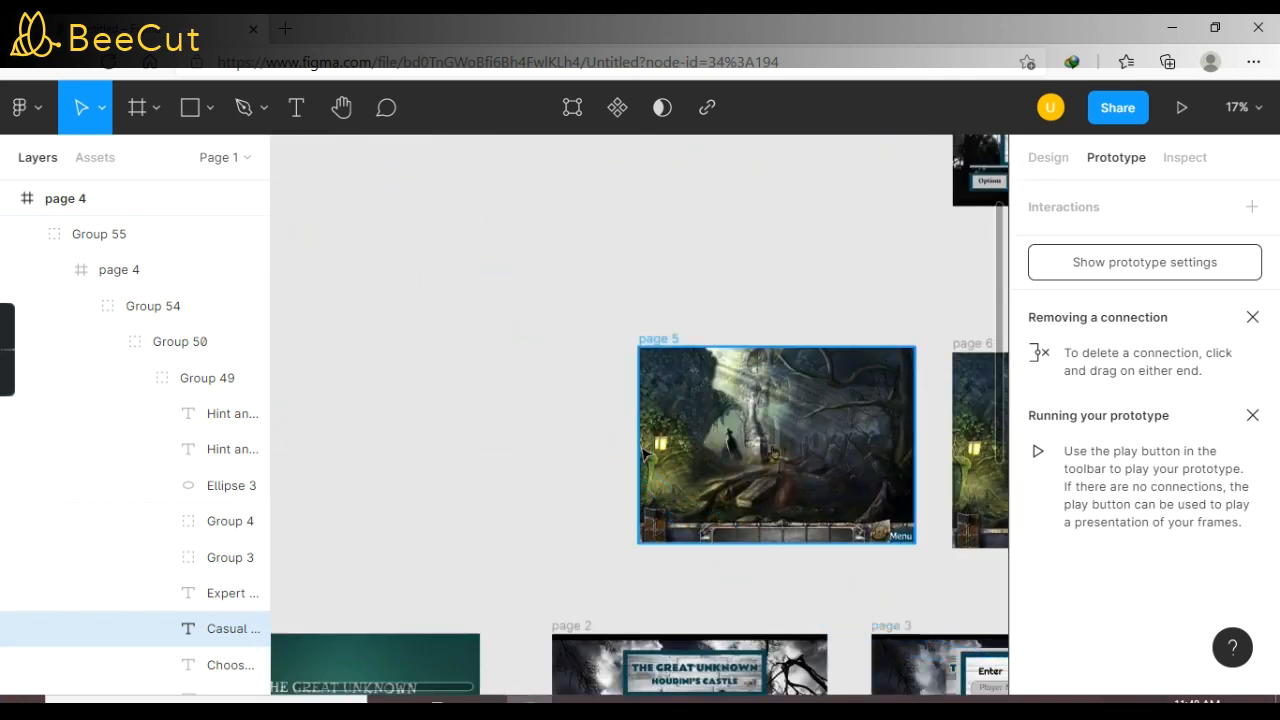
pyautogui.moveTo(730, 544); pyautogui.dragTo(732, 546)
pyautogui.hscroll(5, 484, 690)
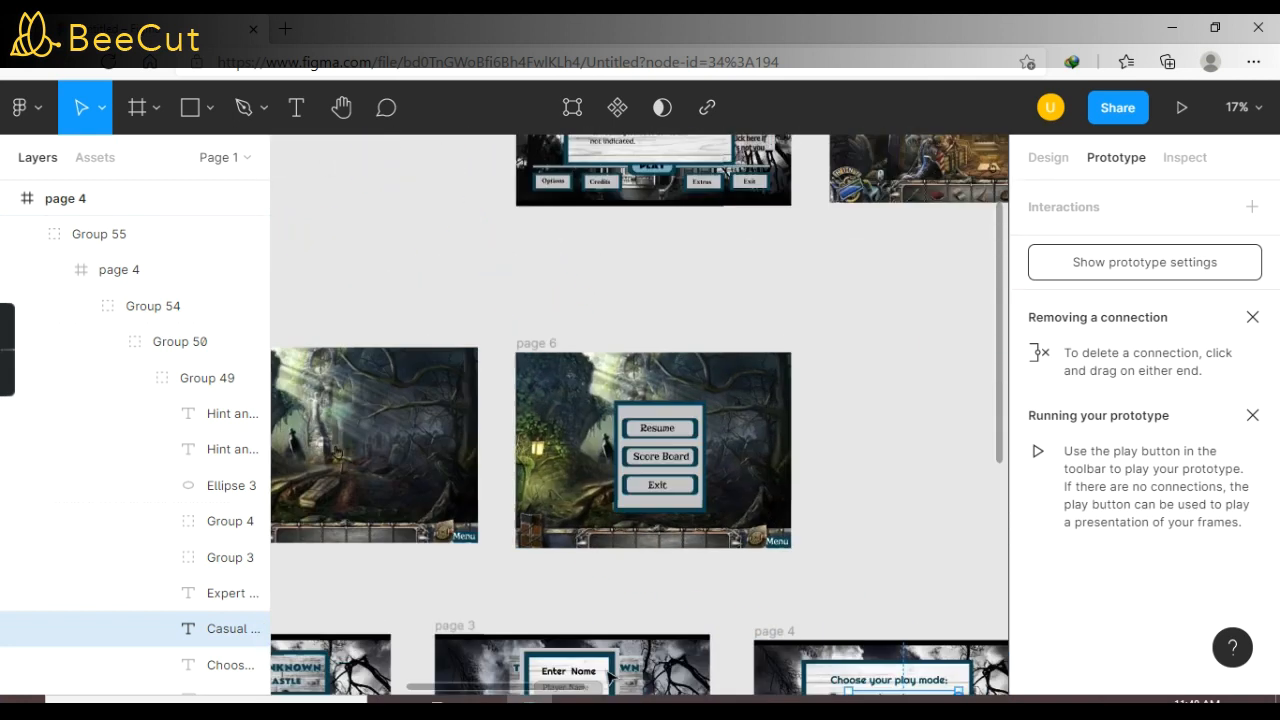
pyautogui.scroll(-2, 997, 449)
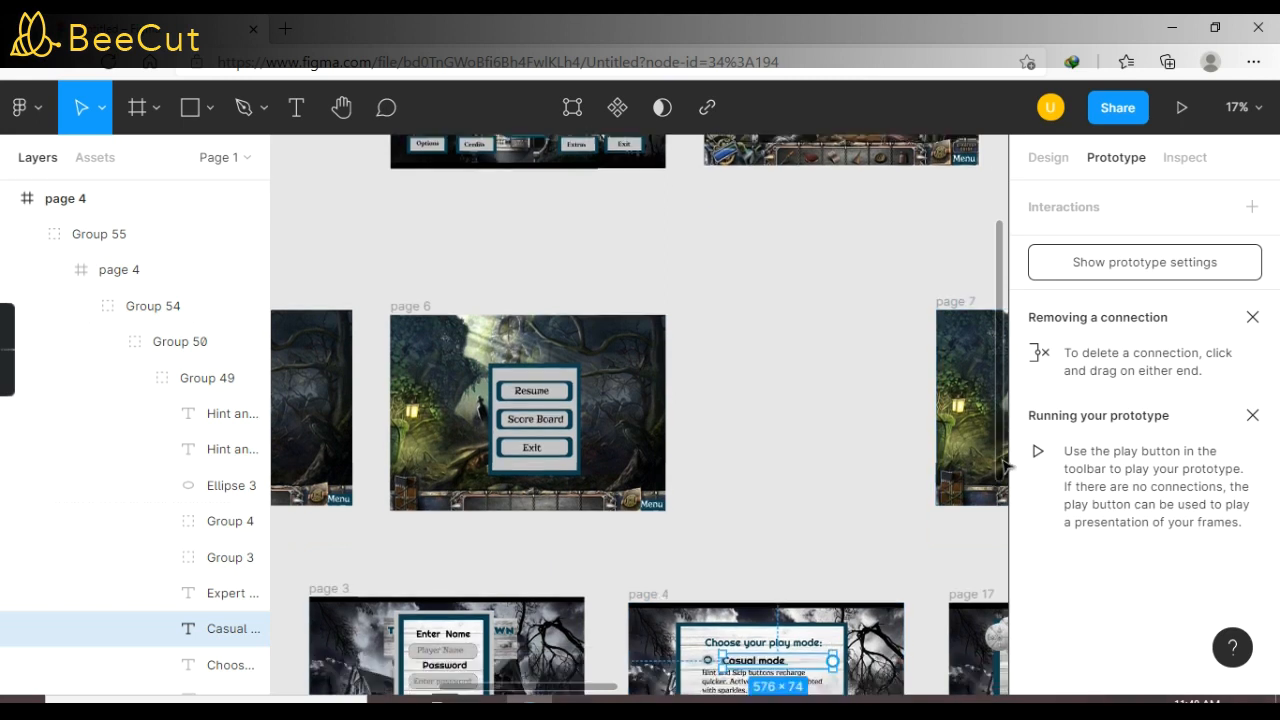
pyautogui.moveTo(832, 621); pyautogui.dragTo(310, 420)
pyautogui.hscroll(-5, 575, 690)
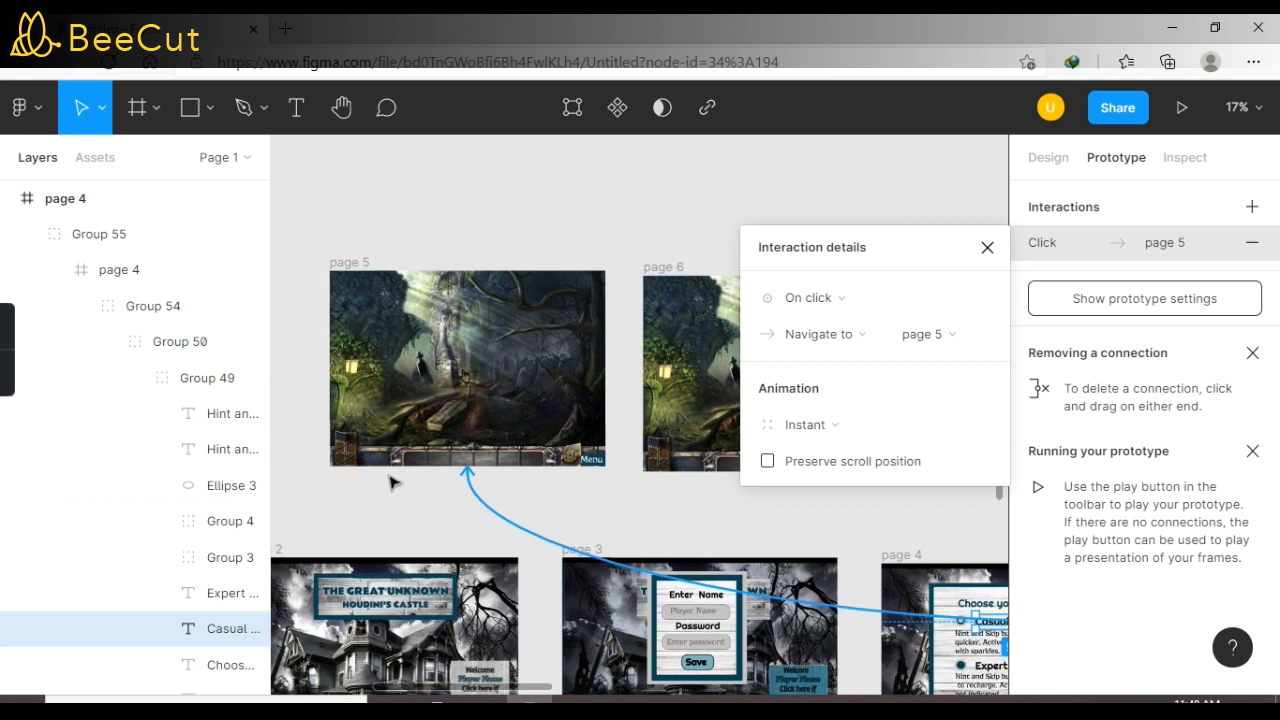
pyautogui.click(480, 478)
# Step: Try to select the Menu text inside the game scene group of page 5
pyautogui.click(594, 463)
pyautogui.rightClick(535, 401)
pyautogui.click(572, 334)
pyautogui.doubleClick(601, 463)
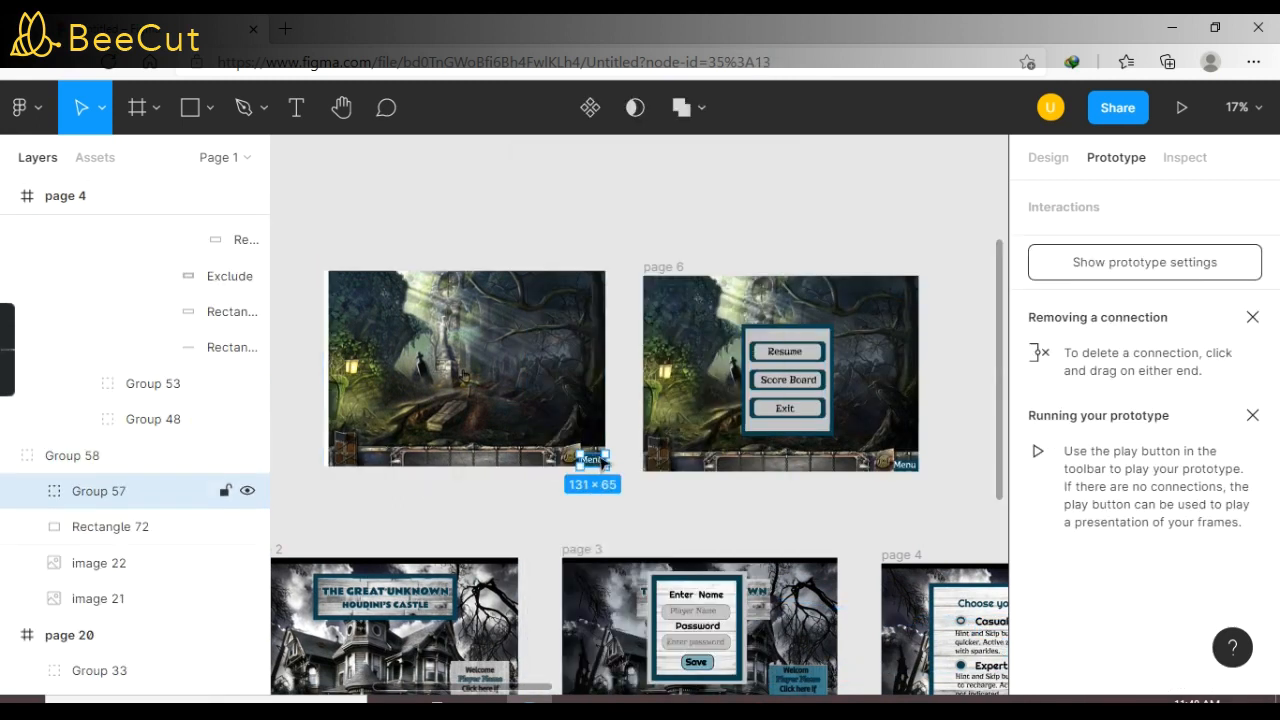
pyautogui.doubleClick(603, 463)
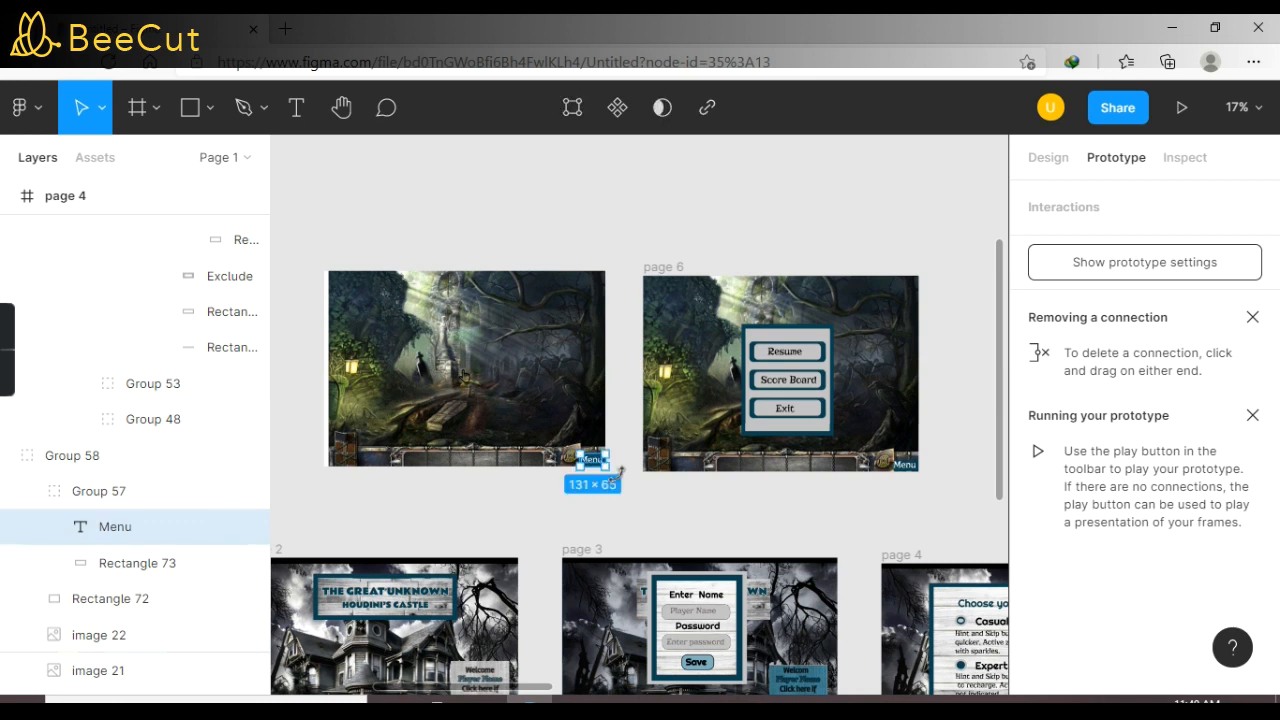
pyautogui.click(603, 341)
pyautogui.click(80, 455)
pyautogui.click(99, 491)
pyautogui.click(180, 523)
pyautogui.doubleClick(183, 526)
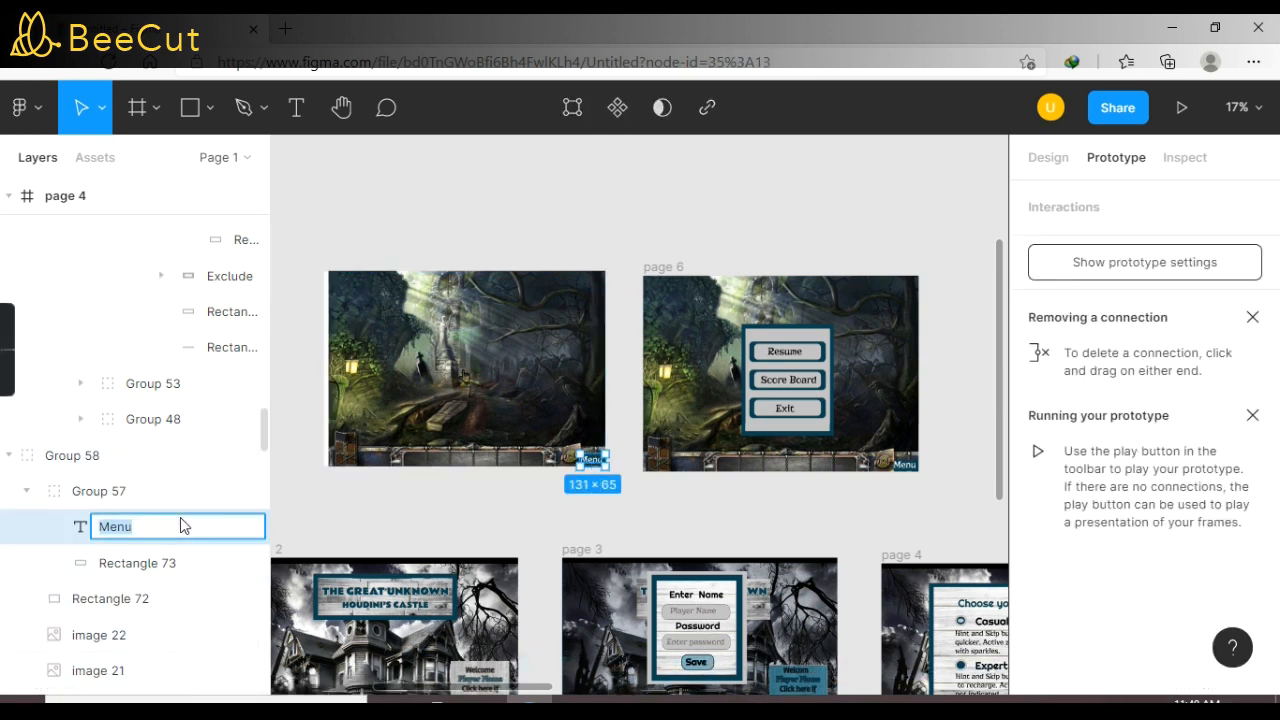
pyautogui.click(430, 512)
pyautogui.click(600, 458)
# Step: Pull the play mode group out of page 4 onto the empty canvas and delete it
pyautogui.moveTo(1006, 442); pyautogui.dragTo(1006, 488)
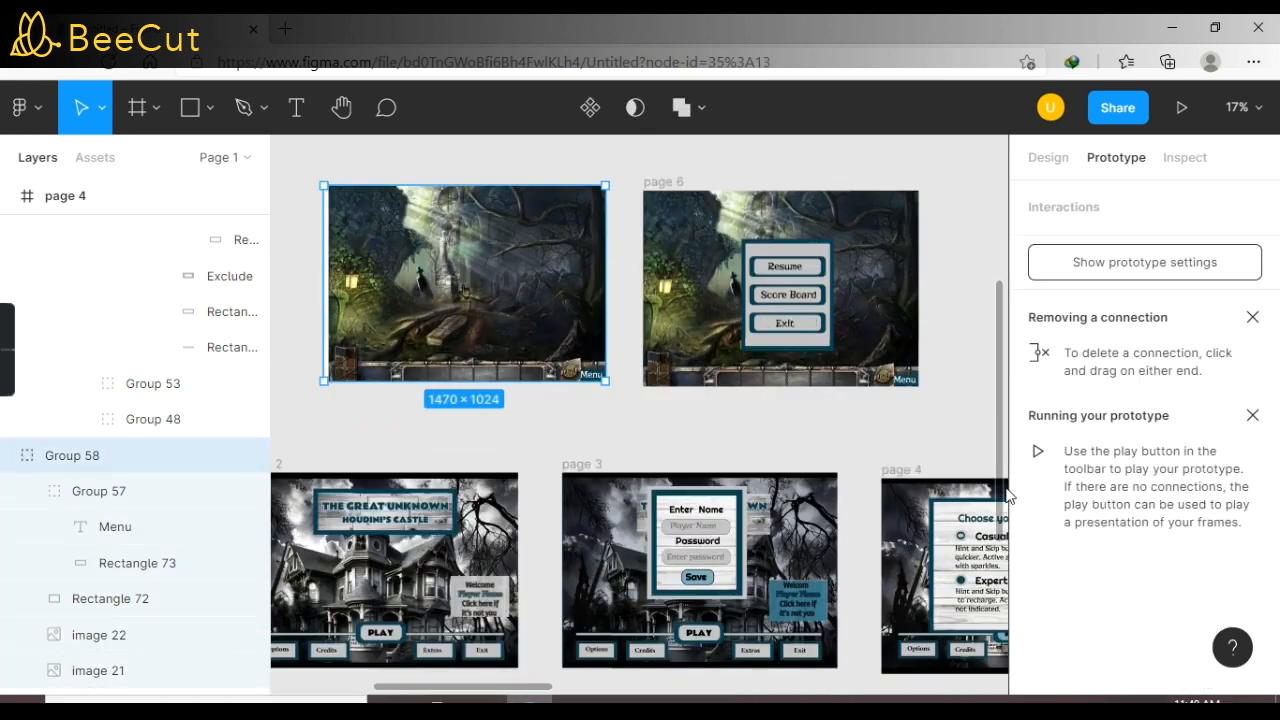
pyautogui.click(541, 683)
pyautogui.moveTo(541, 690); pyautogui.dragTo(616, 688)
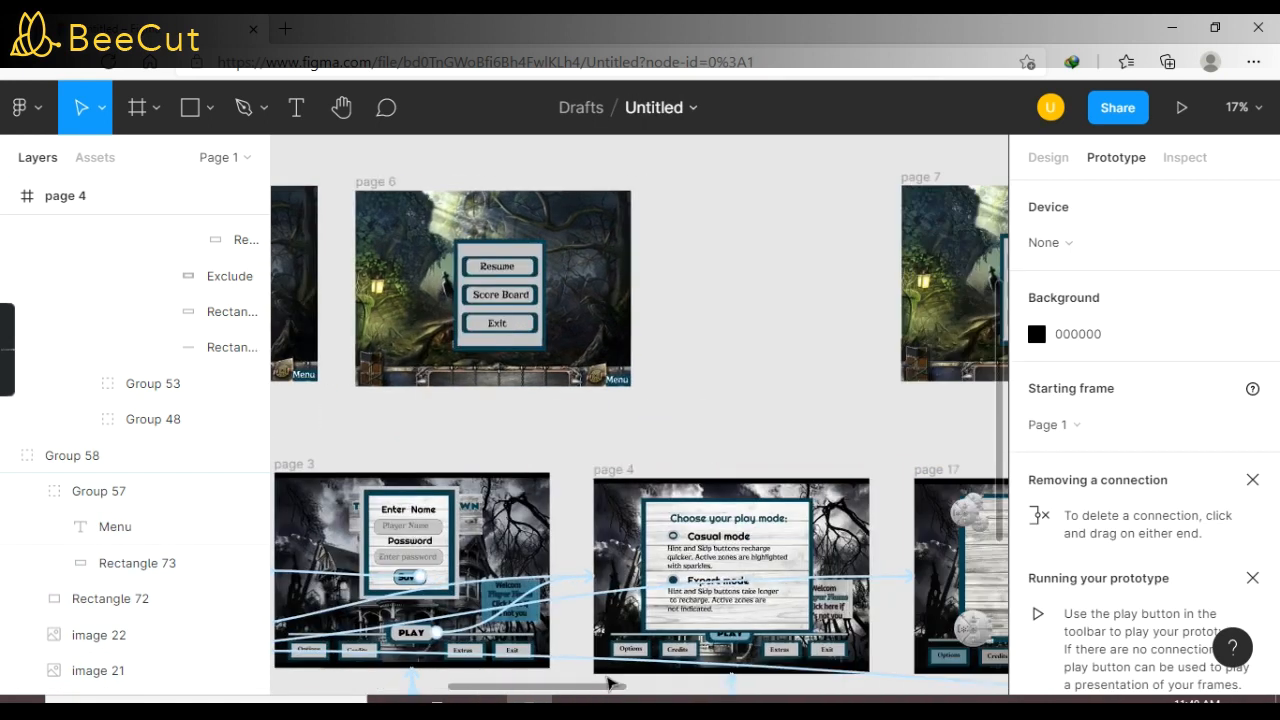
pyautogui.click(745, 540)
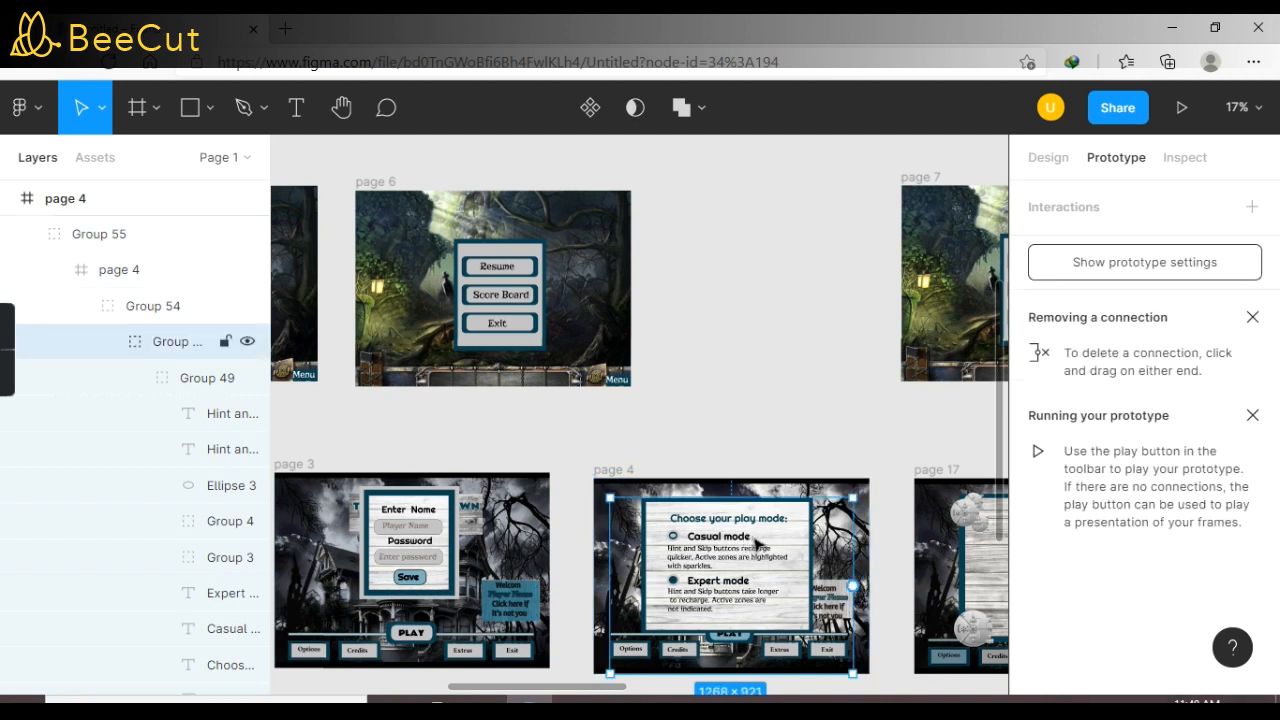
pyautogui.doubleClick(756, 543)
pyautogui.moveTo(803, 675); pyautogui.dragTo(778, 370)
pyautogui.hotkey('ctrl', 'z')
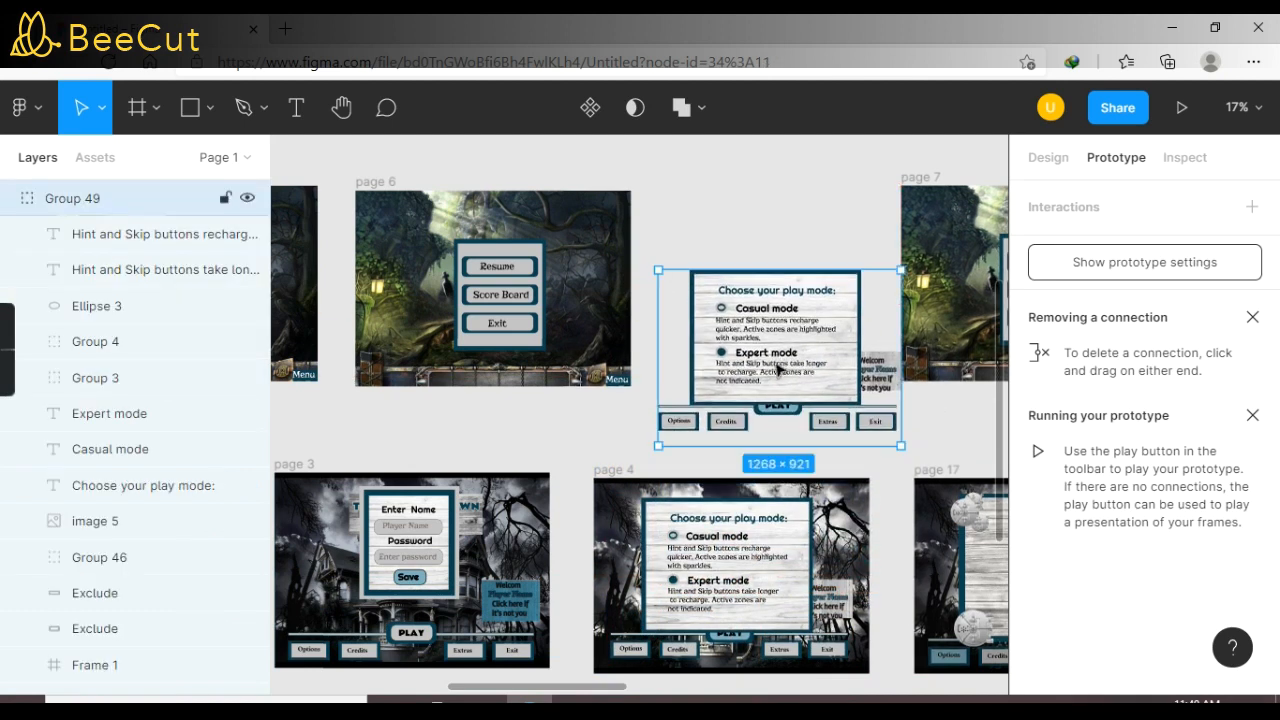
pyautogui.press('Delete')
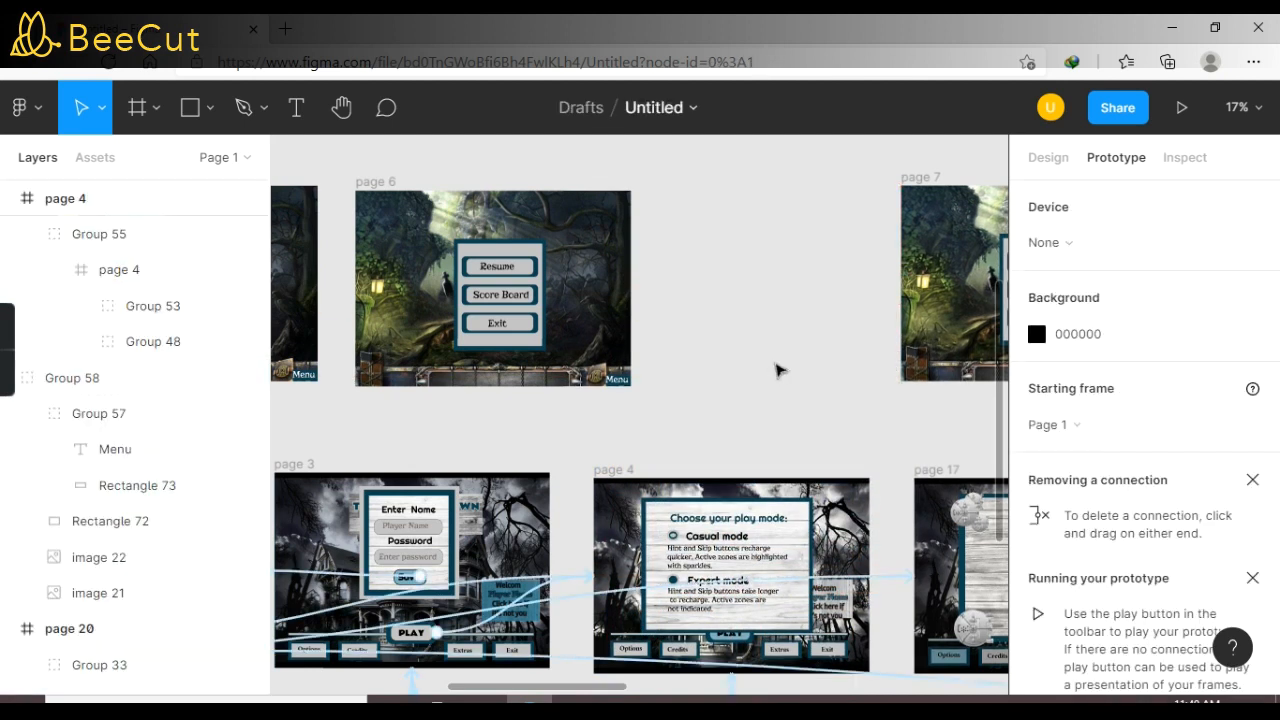
# Step: Link the Casual mode text in the remaining play mode group of page 4 to page 5
pyautogui.click(680, 543)
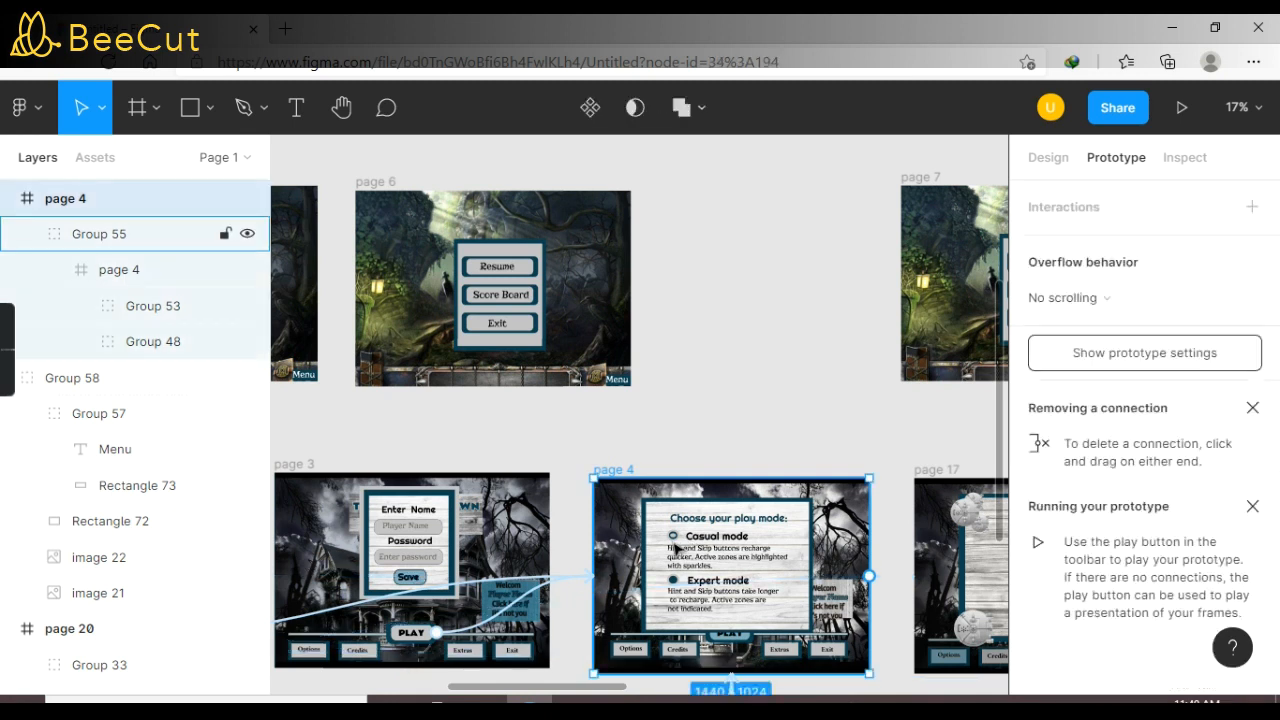
pyautogui.click(706, 547)
pyautogui.doubleClick(714, 546)
pyautogui.moveTo(869, 674); pyautogui.dragTo(846, 641)
pyautogui.hotkey('ctrl', 'z')
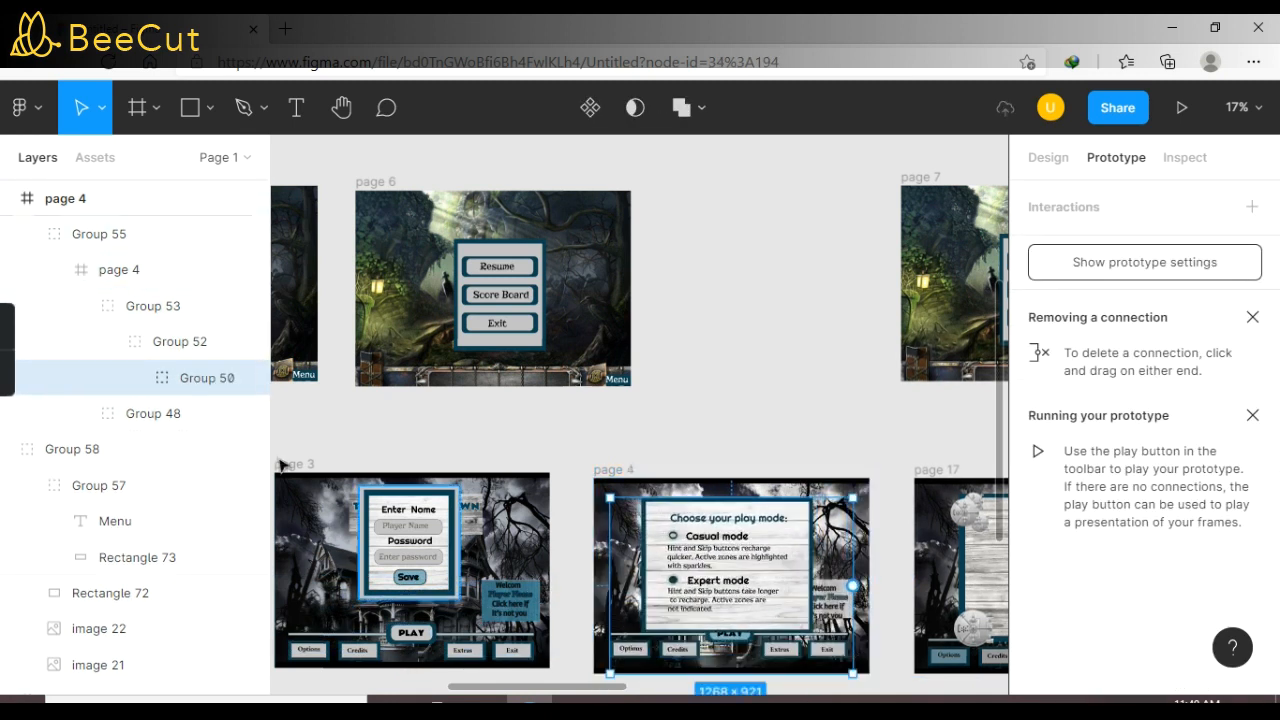
pyautogui.doubleClick(693, 536)
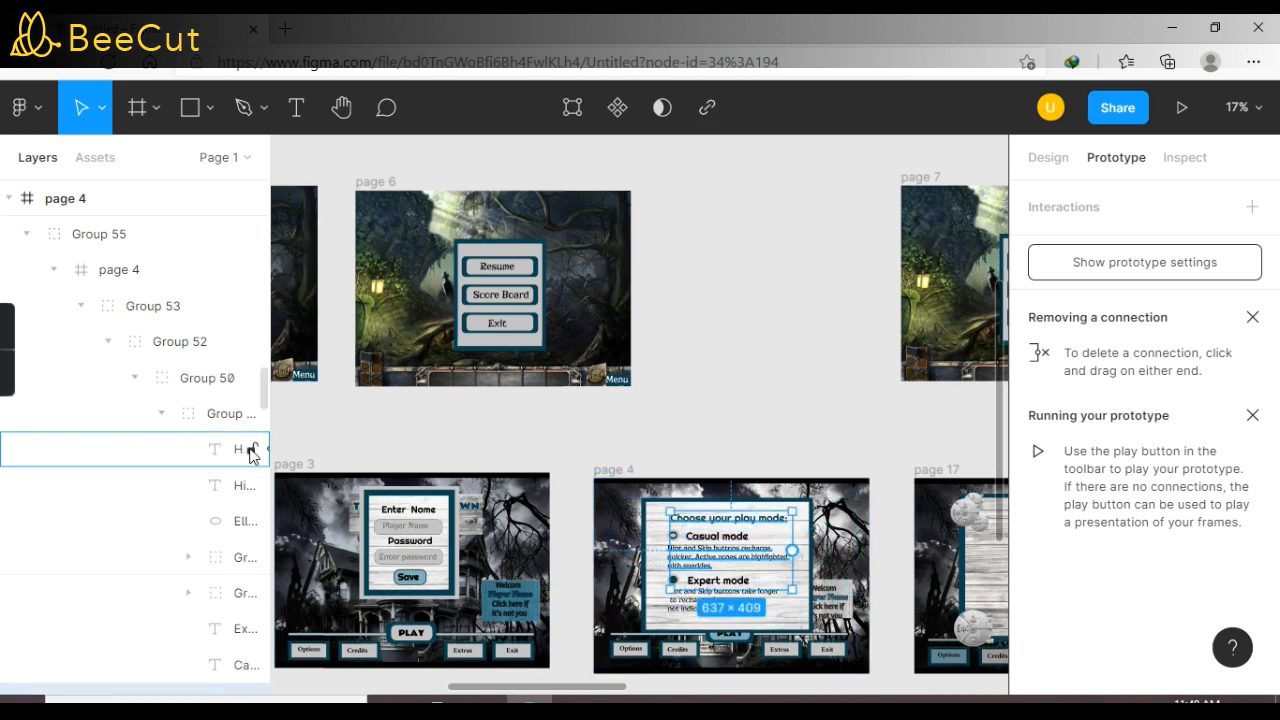
pyautogui.doubleClick(695, 531)
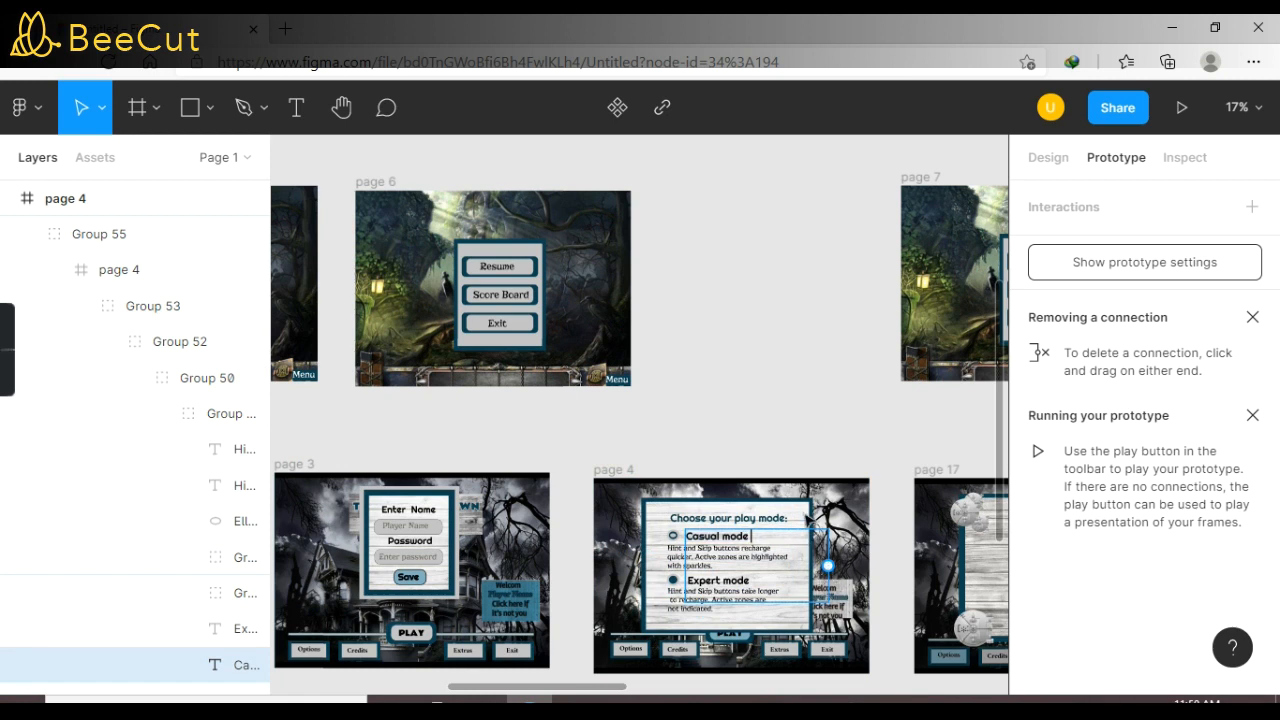
pyautogui.press('Escape')
pyautogui.moveTo(829, 601); pyautogui.dragTo(290, 376)
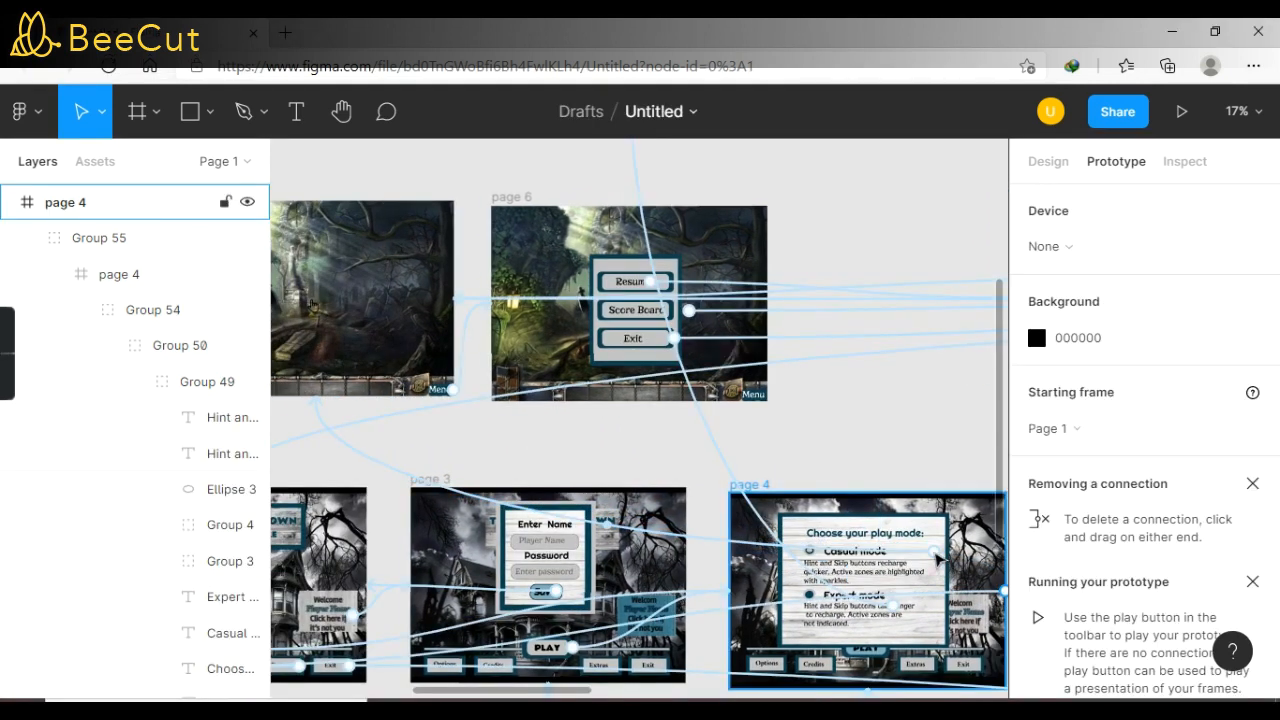
# Step: Examine the prototype links of the Casual mode text on page 4, the Menu text on page 5 and the Resume text on page 6
pyautogui.click(936, 554)
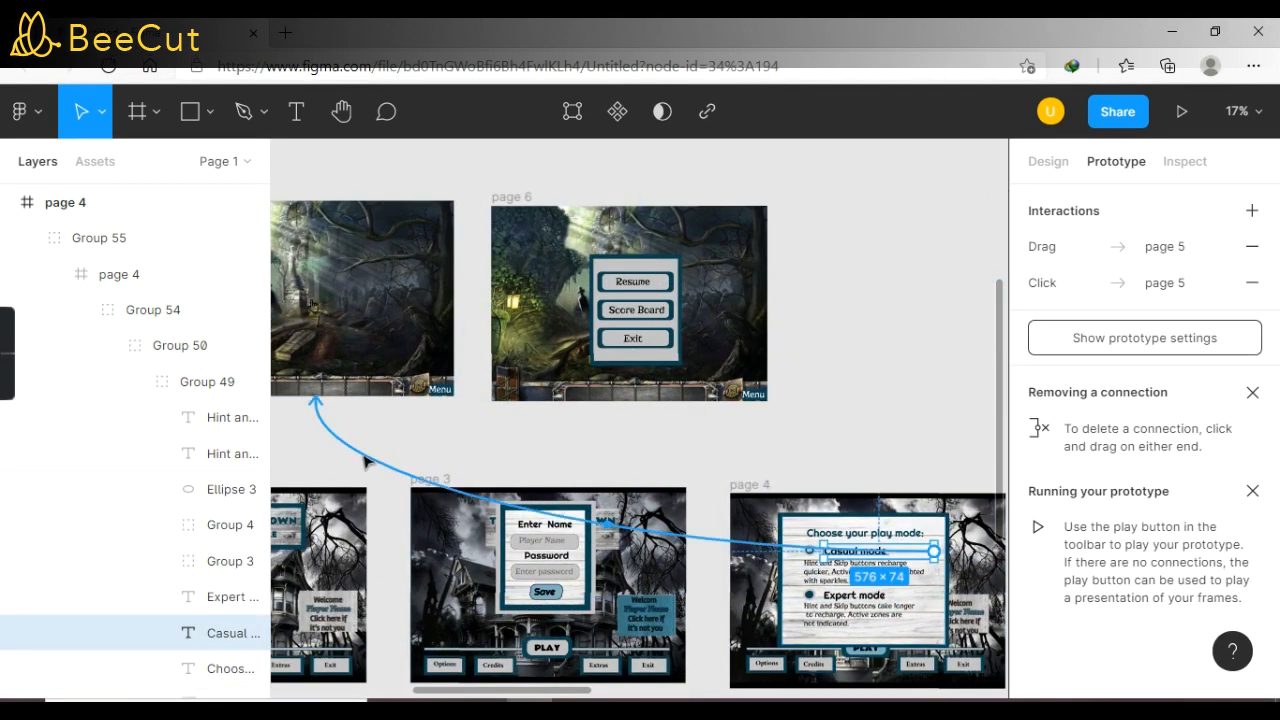
pyautogui.click(316, 402)
pyautogui.click(429, 387)
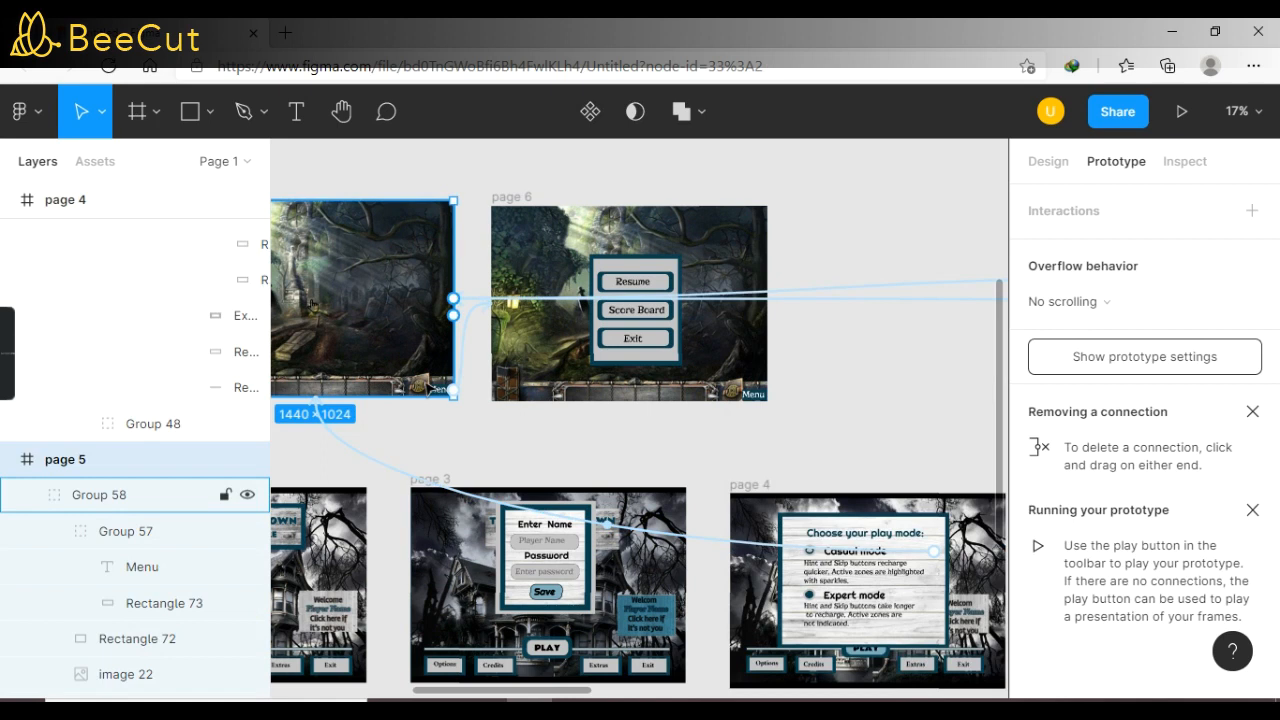
pyautogui.click(454, 389)
pyautogui.moveTo(486, 286); pyautogui.dragTo(491, 311)
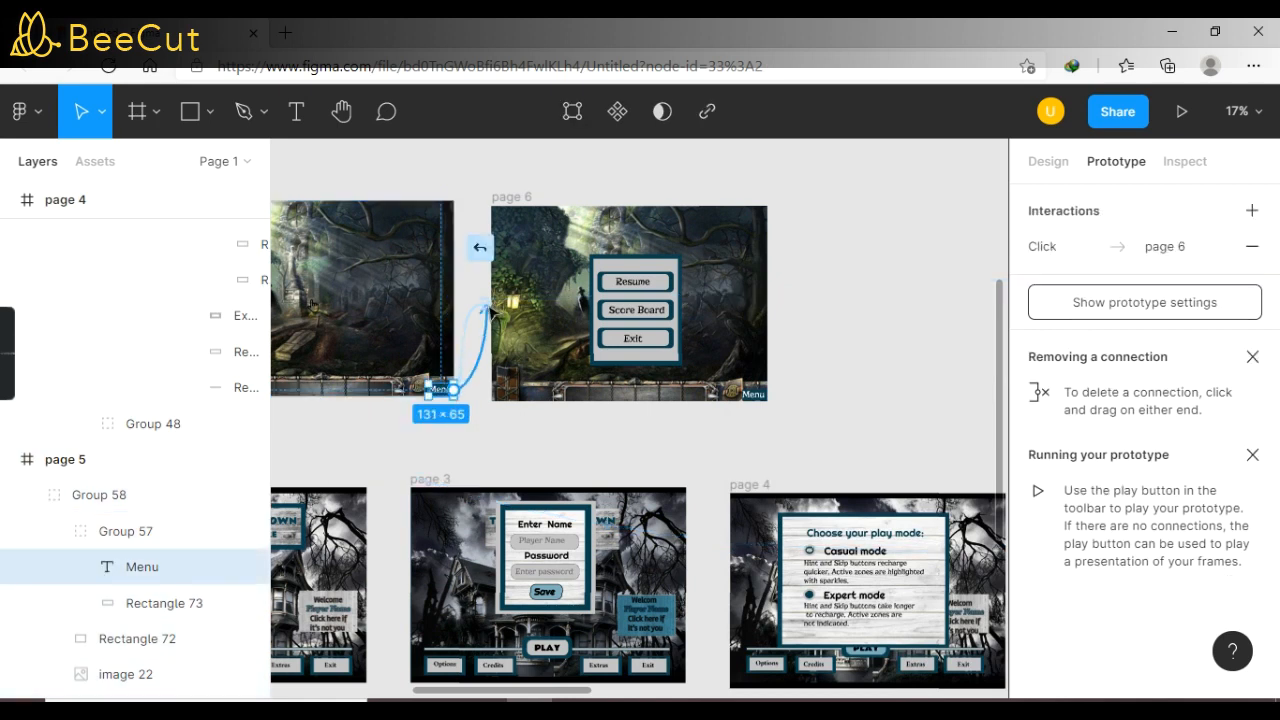
pyautogui.click(503, 424)
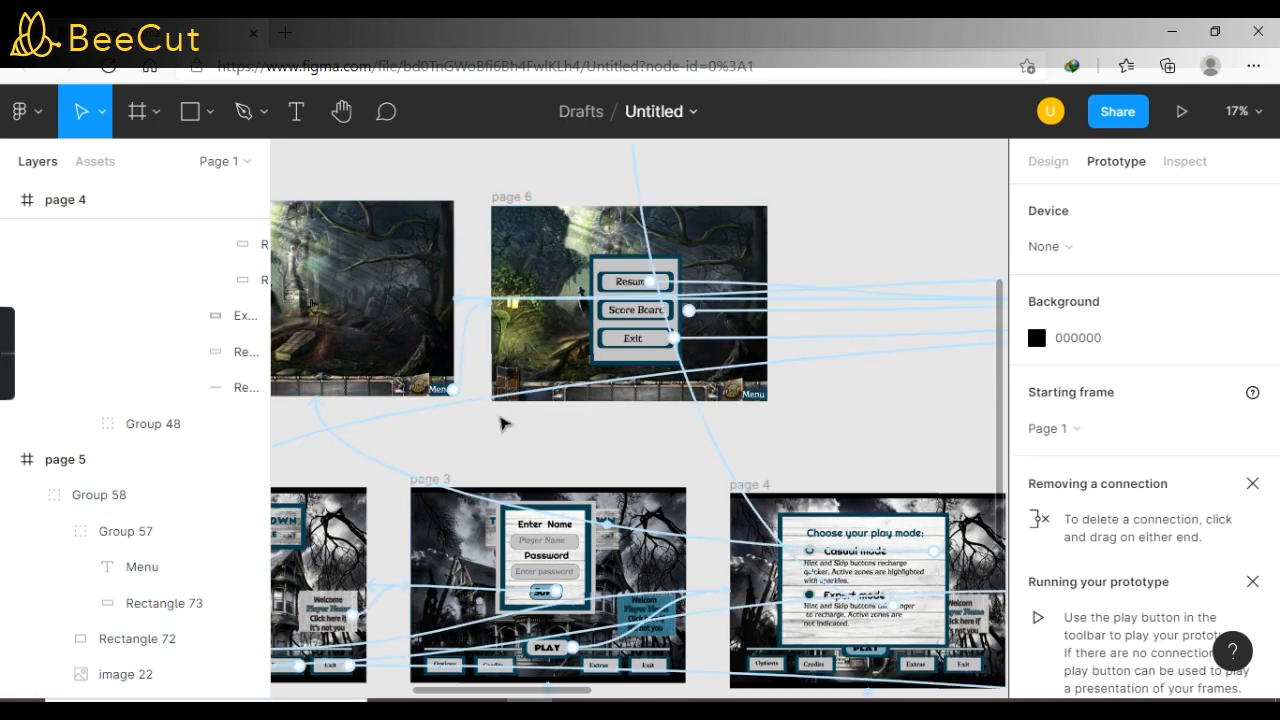
pyautogui.click(640, 292)
pyautogui.click(653, 285)
pyautogui.moveTo(654, 284)
pyautogui.mouseDown()
pyautogui.moveTo(914, 287)
pyautogui.moveTo(1032, 325)
pyautogui.moveTo(664, 303)
pyautogui.mouseUp()
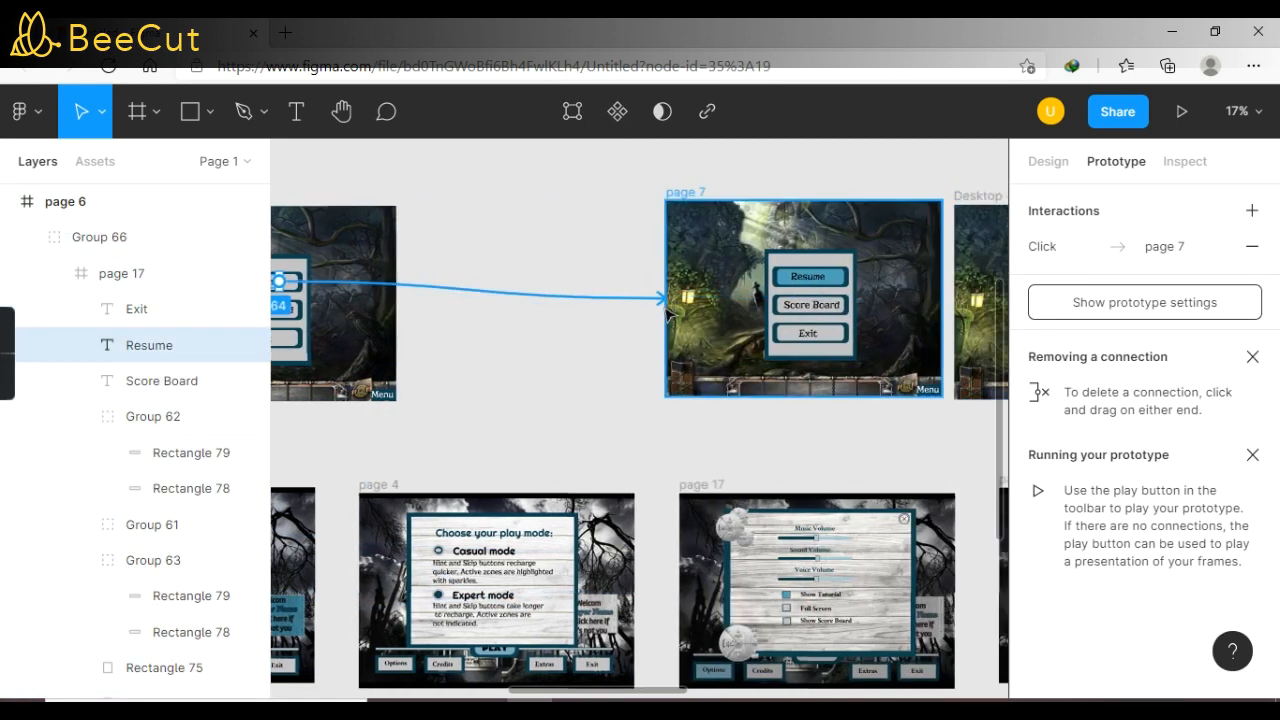
# Step: Link the Score Board text on page 6 to the Desktop - 7 frame
pyautogui.click(306, 318)
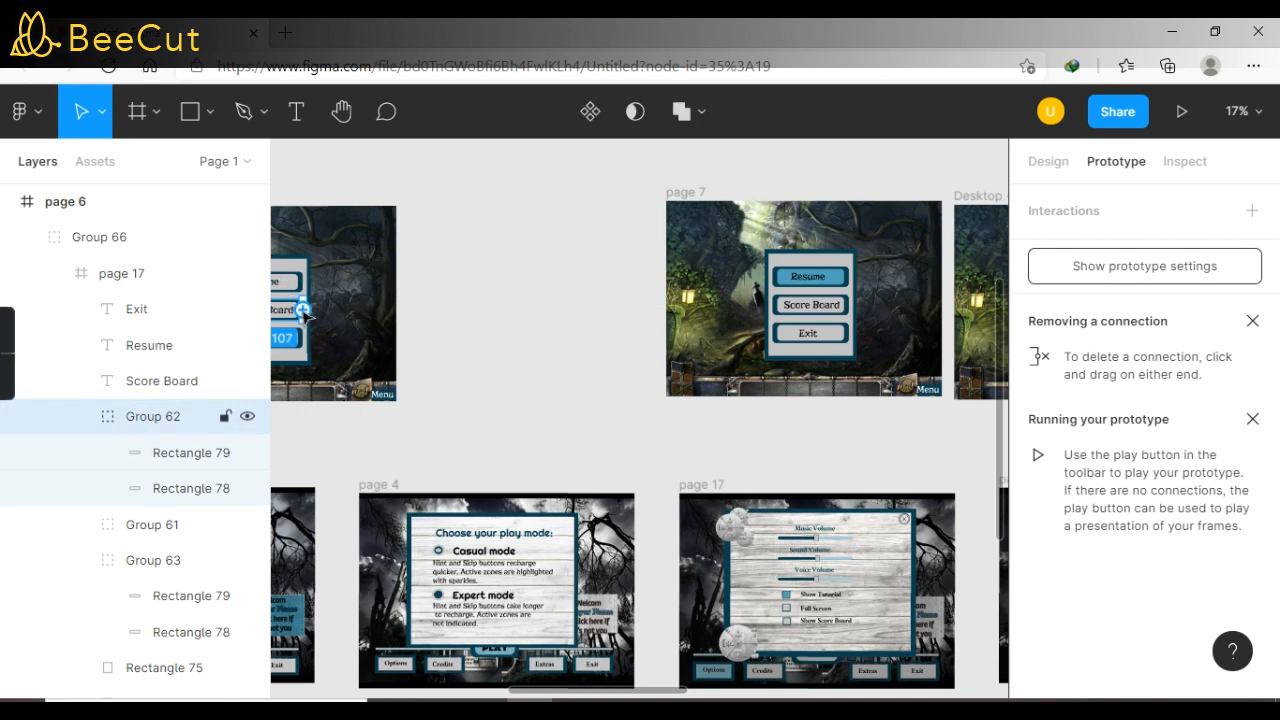
pyautogui.click(549, 460)
pyautogui.click(365, 314)
pyautogui.moveTo(365, 314); pyautogui.dragTo(608, 312)
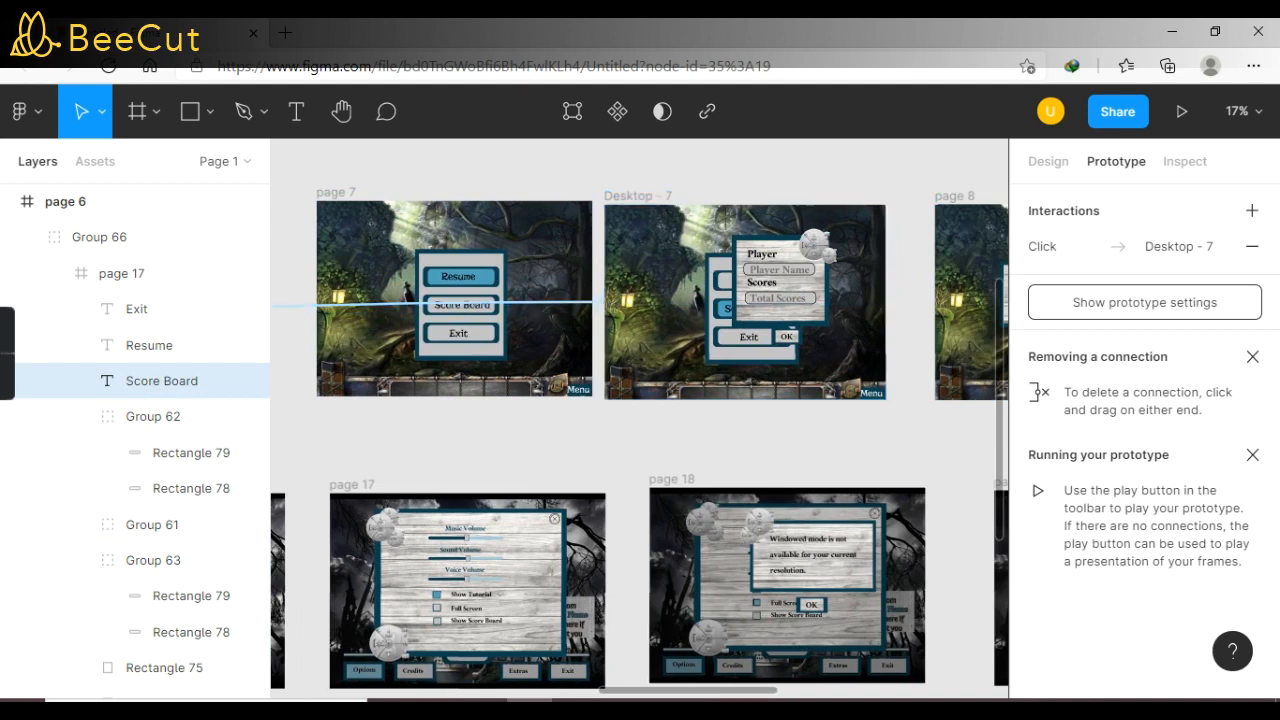
pyautogui.moveTo(617, 697); pyautogui.dragTo(412, 690)
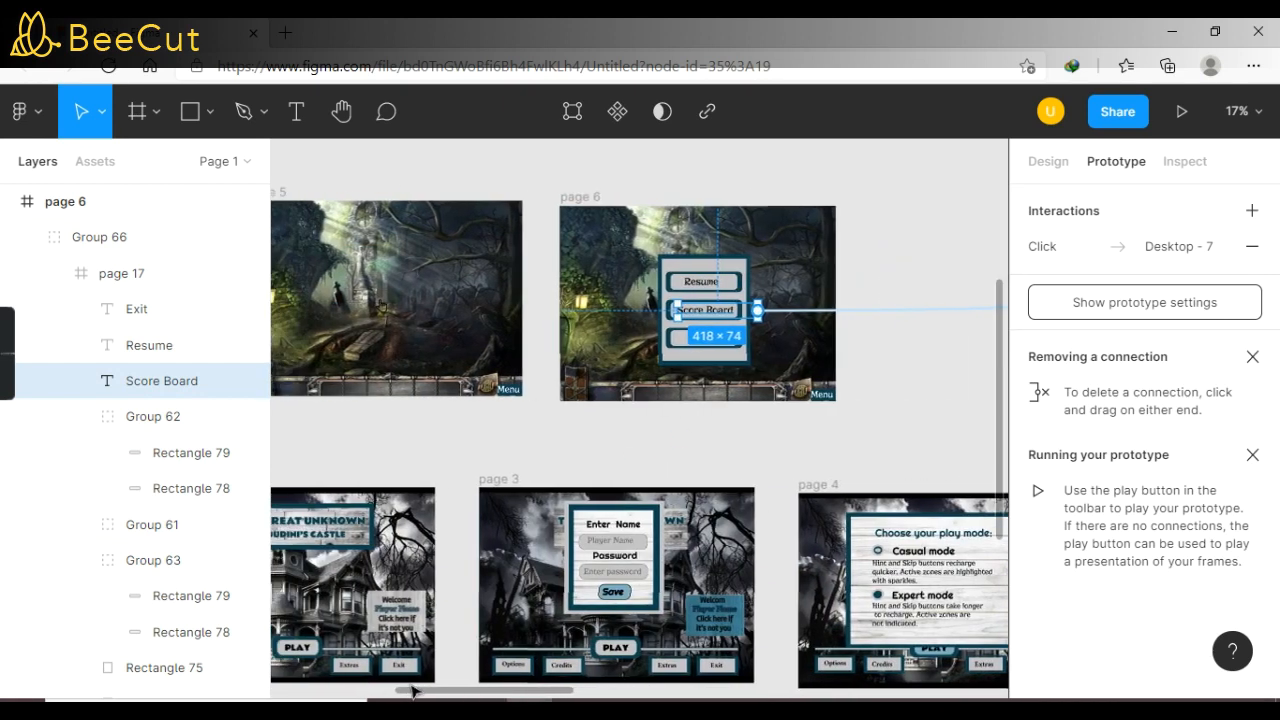
pyautogui.click(667, 445)
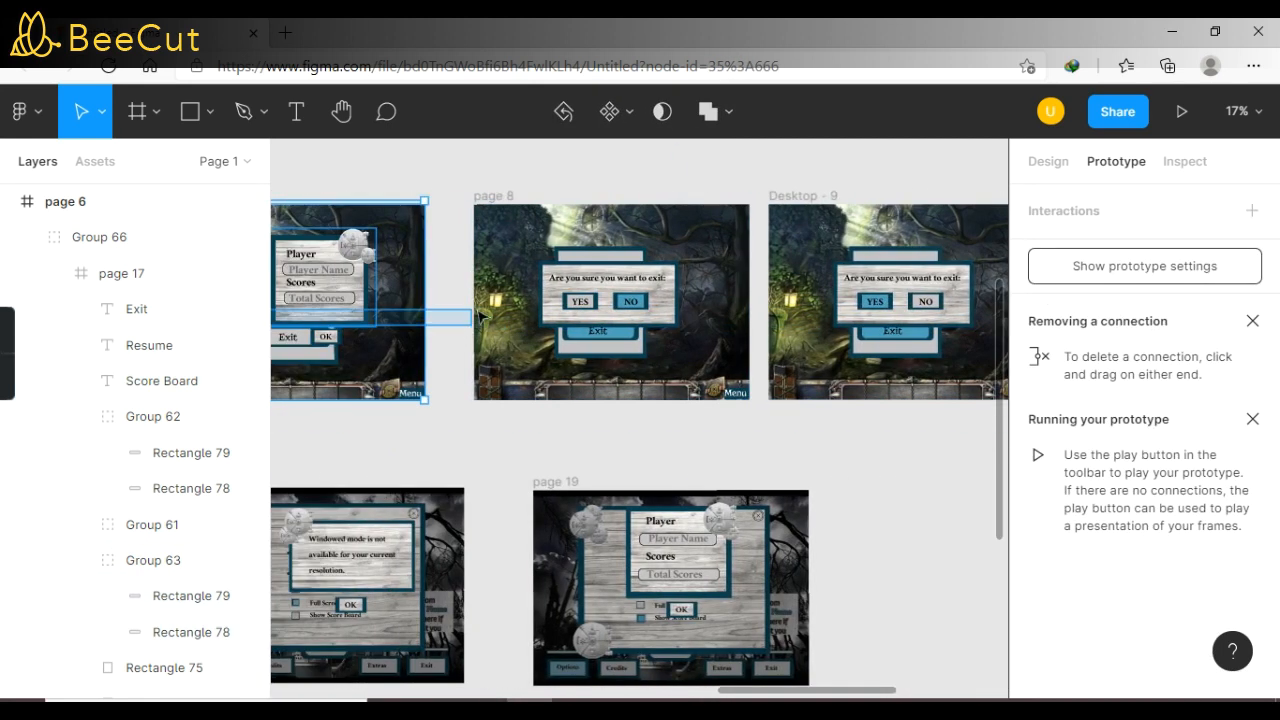
# Step: Link the NO text on page 8 to page 5 with an On drag interaction
pyautogui.click(578, 301)
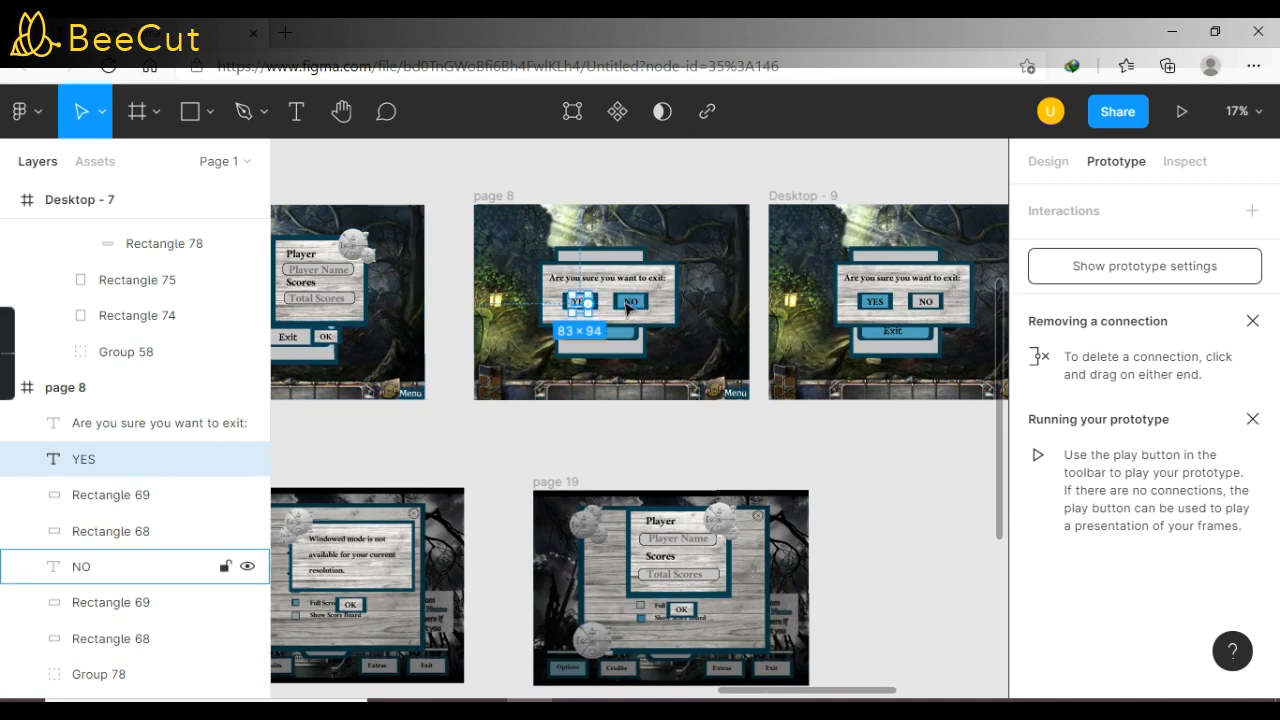
pyautogui.click(627, 305)
pyautogui.moveTo(638, 303); pyautogui.dragTo(887, 308)
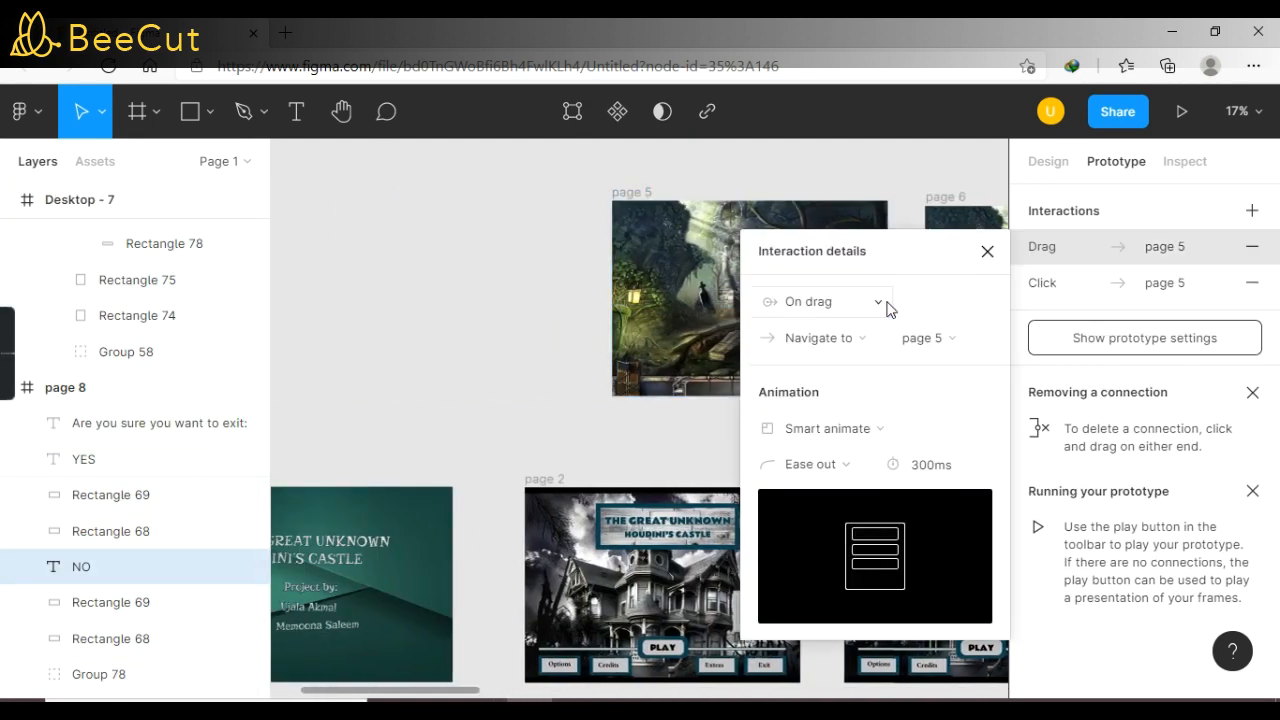
pyautogui.click(596, 436)
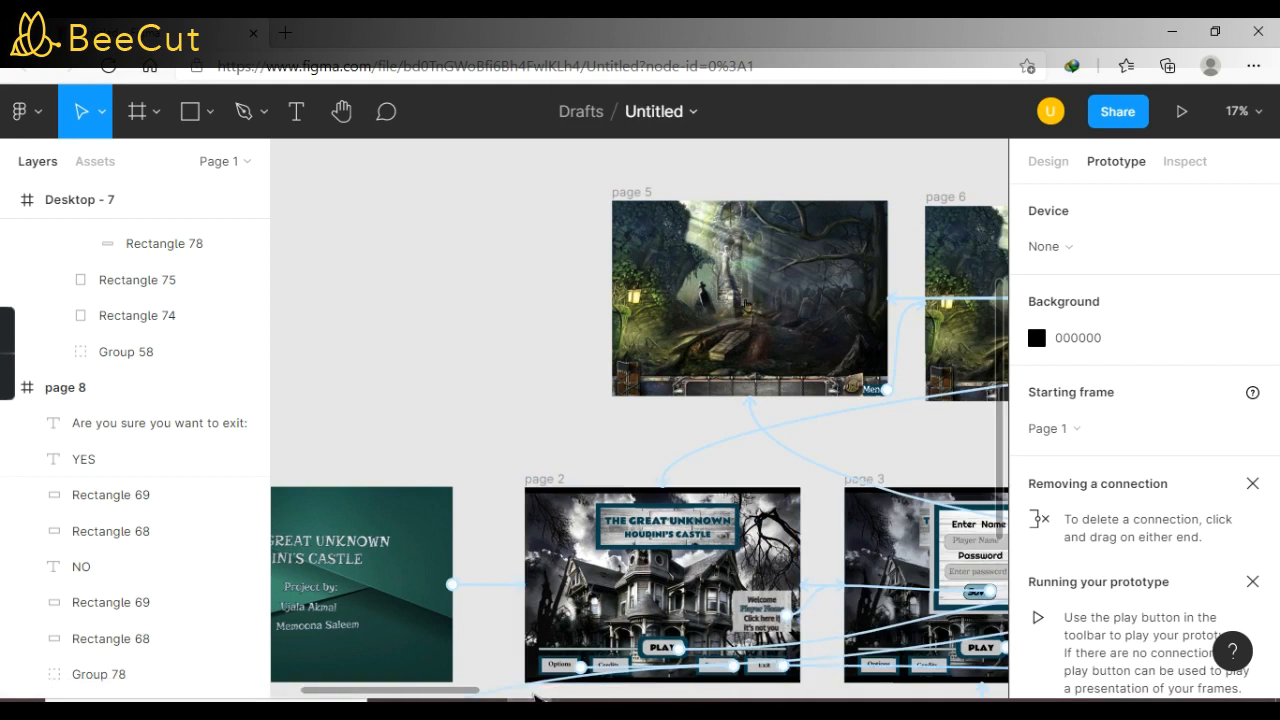
# Step: Add a while-hovering interaction to the NO text on page 8 that scrolls to Rectangle 69
pyautogui.moveTo(468, 695); pyautogui.dragTo(880, 660)
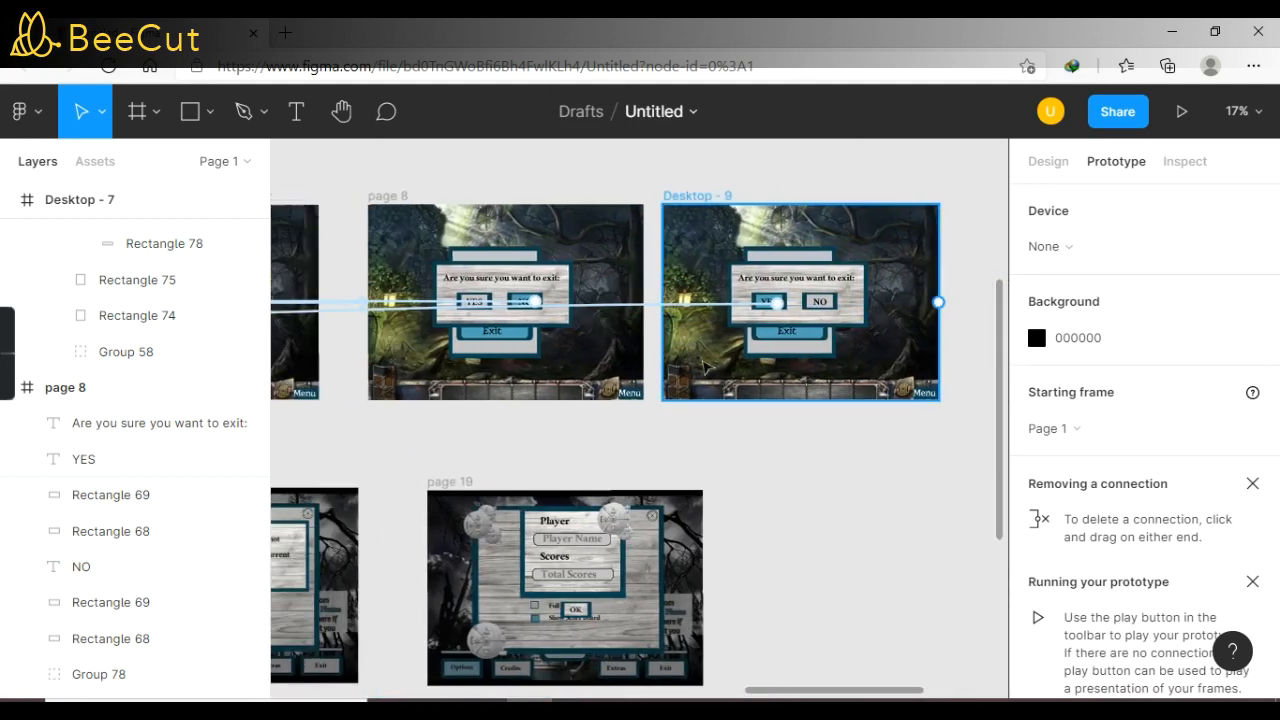
pyautogui.click(523, 299)
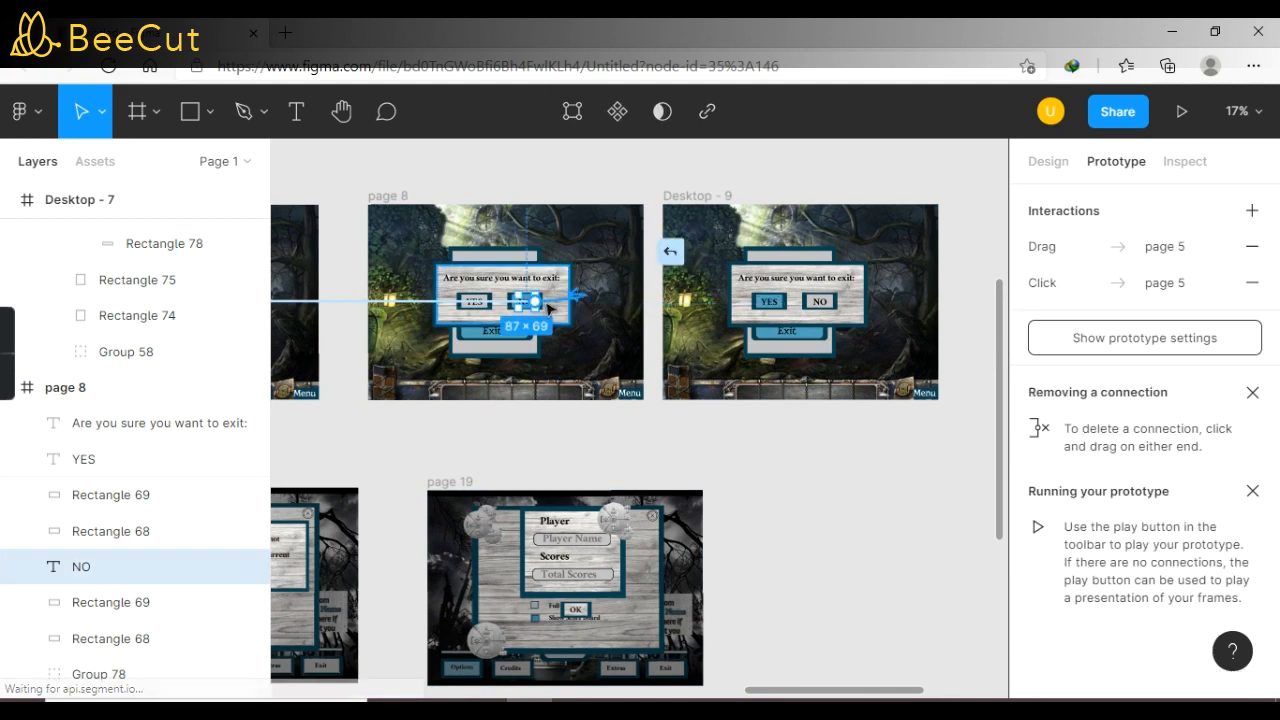
pyautogui.moveTo(512, 325); pyautogui.dragTo(514, 322)
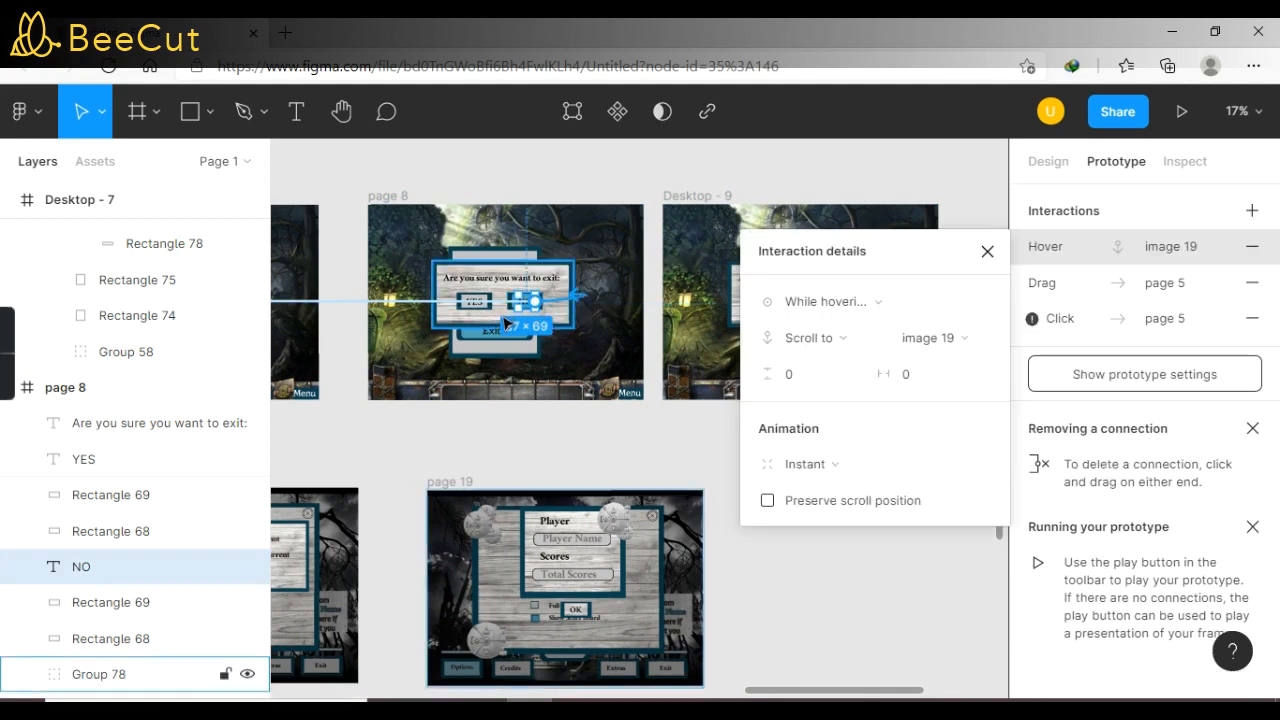
pyautogui.click(560, 440)
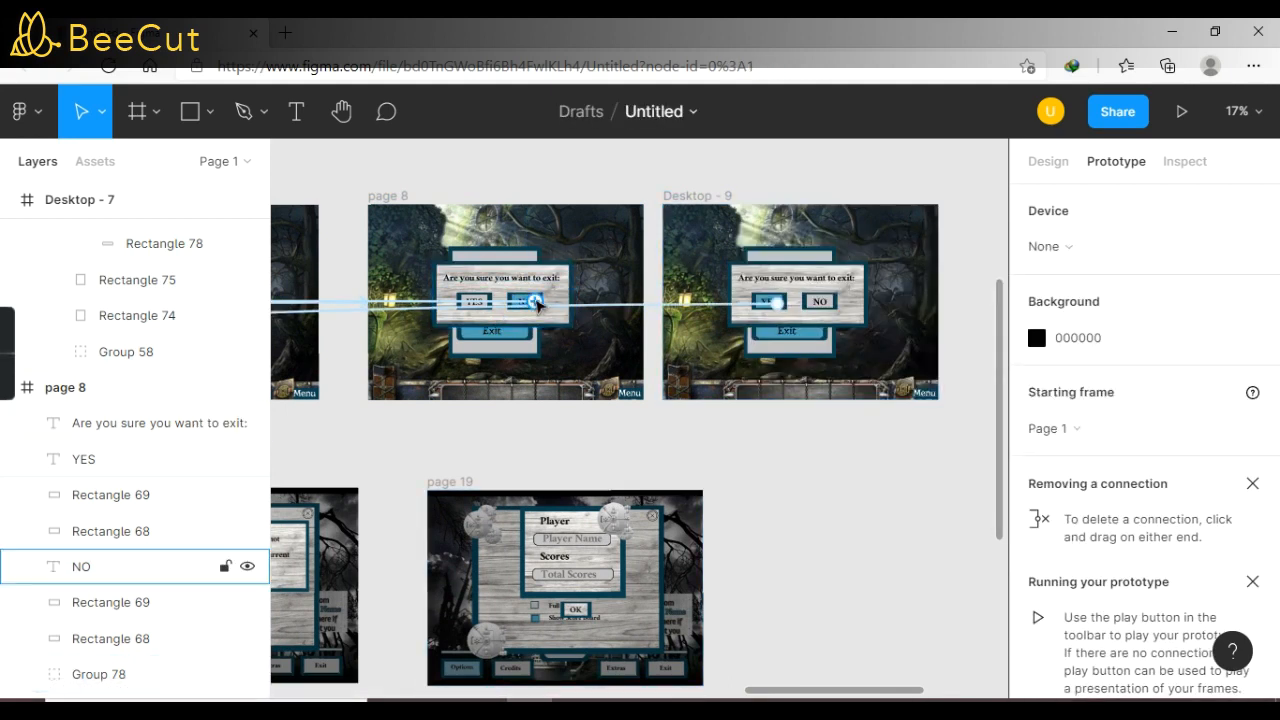
pyautogui.click(536, 303)
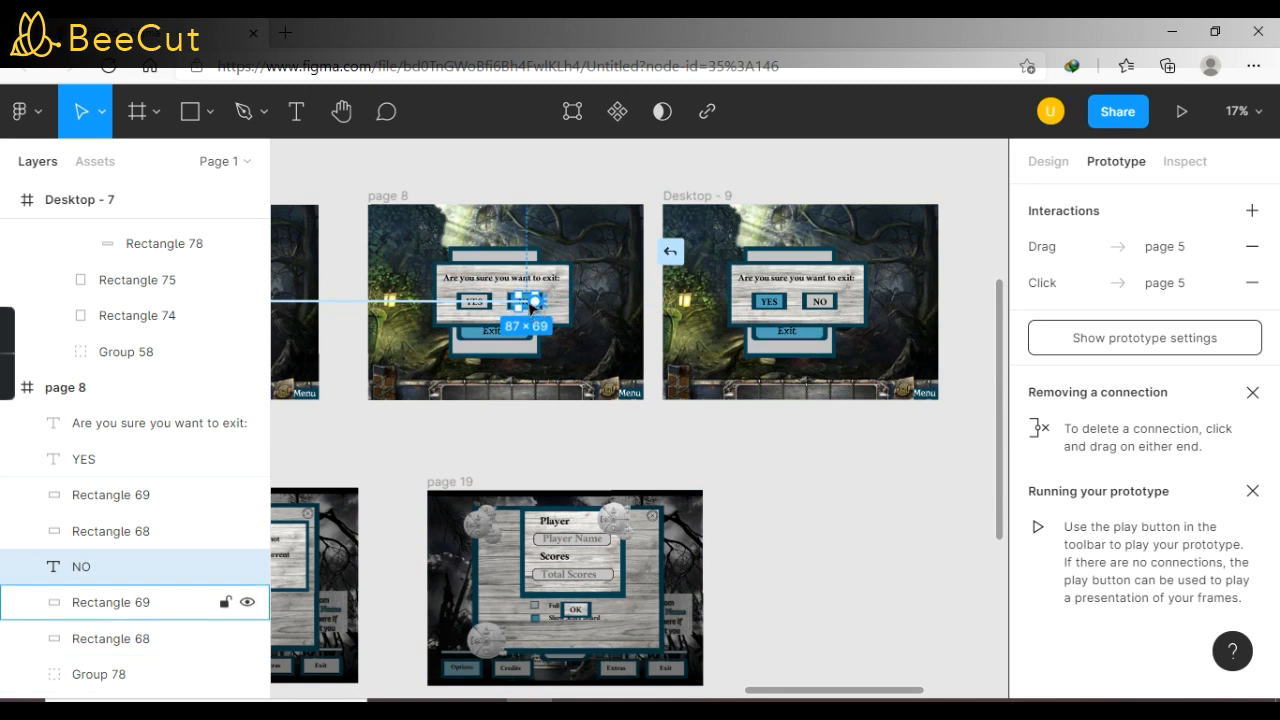
pyautogui.moveTo(531, 307); pyautogui.dragTo(534, 304)
pyautogui.click(662, 438)
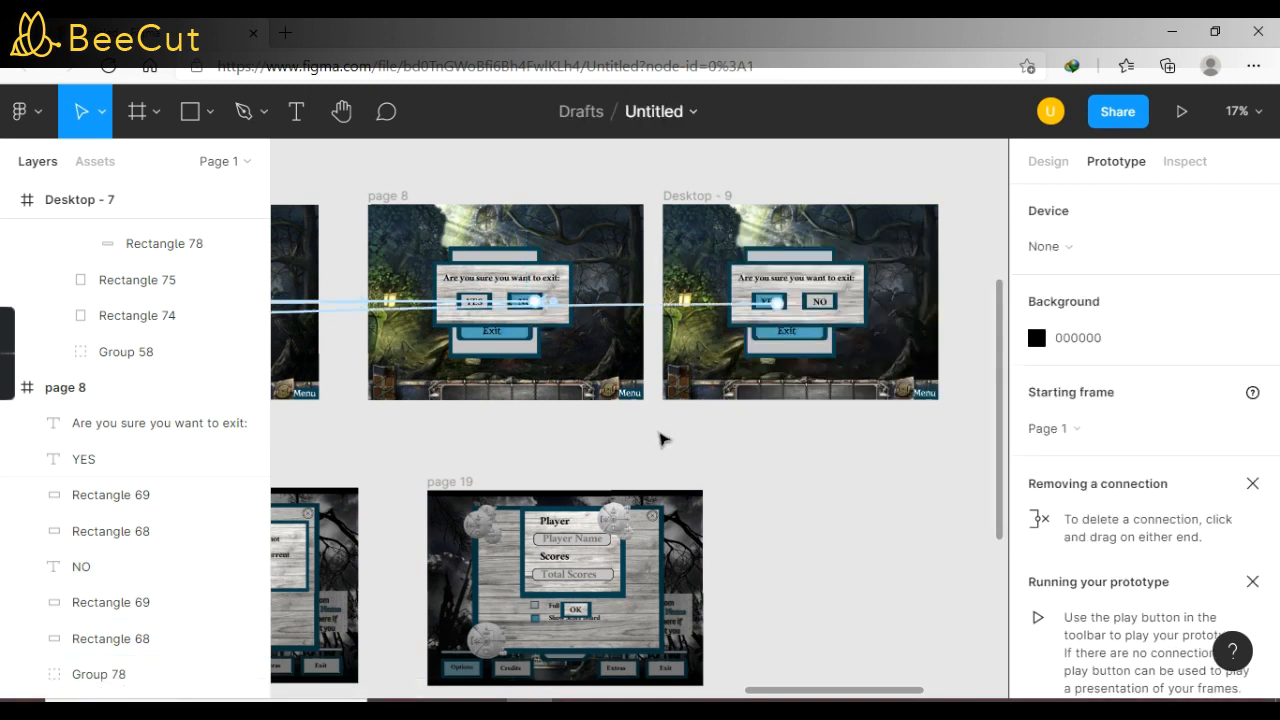
# Step: Link the YES text on the Desktop - 9 frame to page 2 with an On drag interaction
pyautogui.click(777, 311)
pyautogui.hscroll(-5, 193, 342)
pyautogui.moveTo(193, 342); pyautogui.dragTo(432, 508)
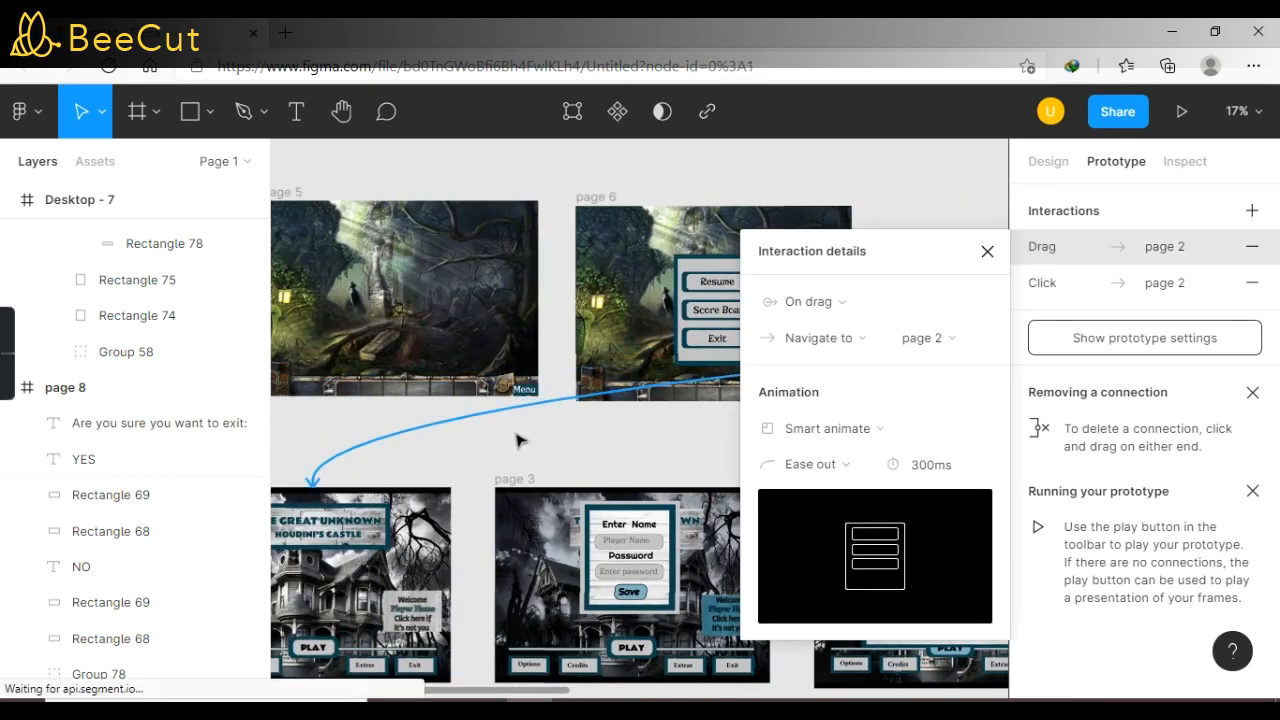
pyautogui.click(519, 441)
pyautogui.hscroll(5, 618, 680)
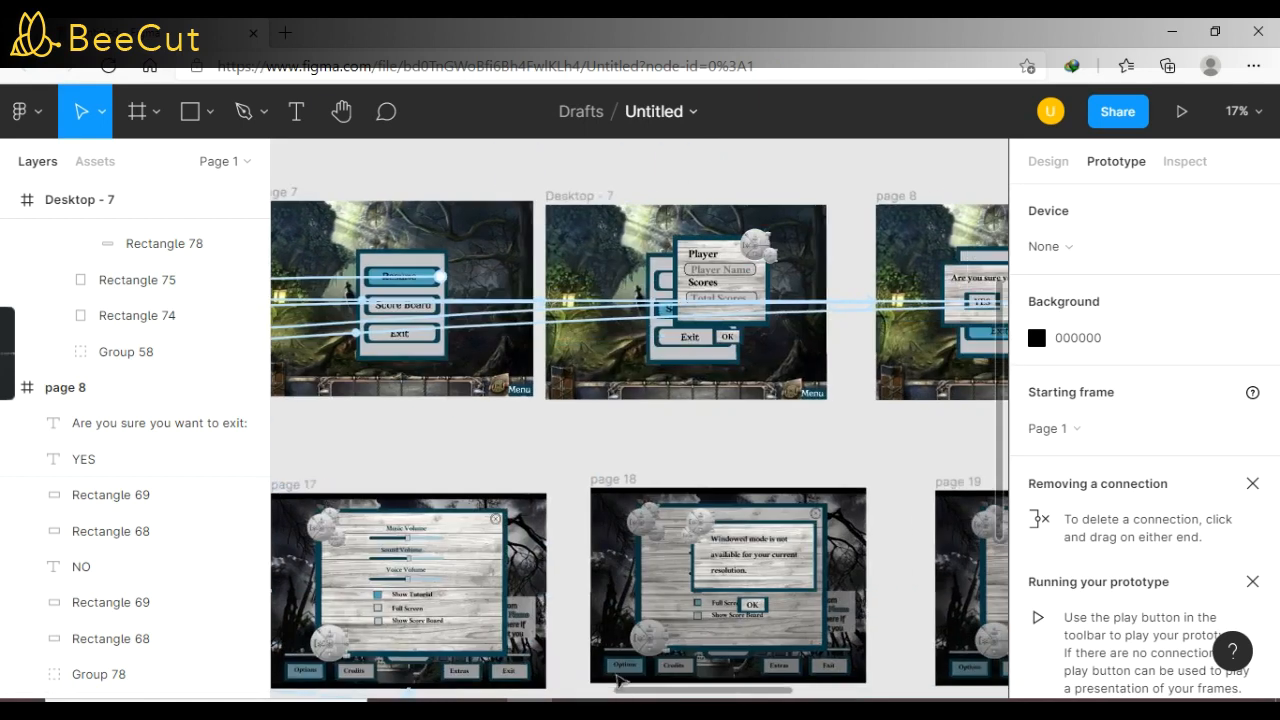
# Step: Try to redraw the prototype connection from the NO text on page 8 to page 5
pyautogui.hscroll(5, 618, 680)
pyautogui.click(645, 304)
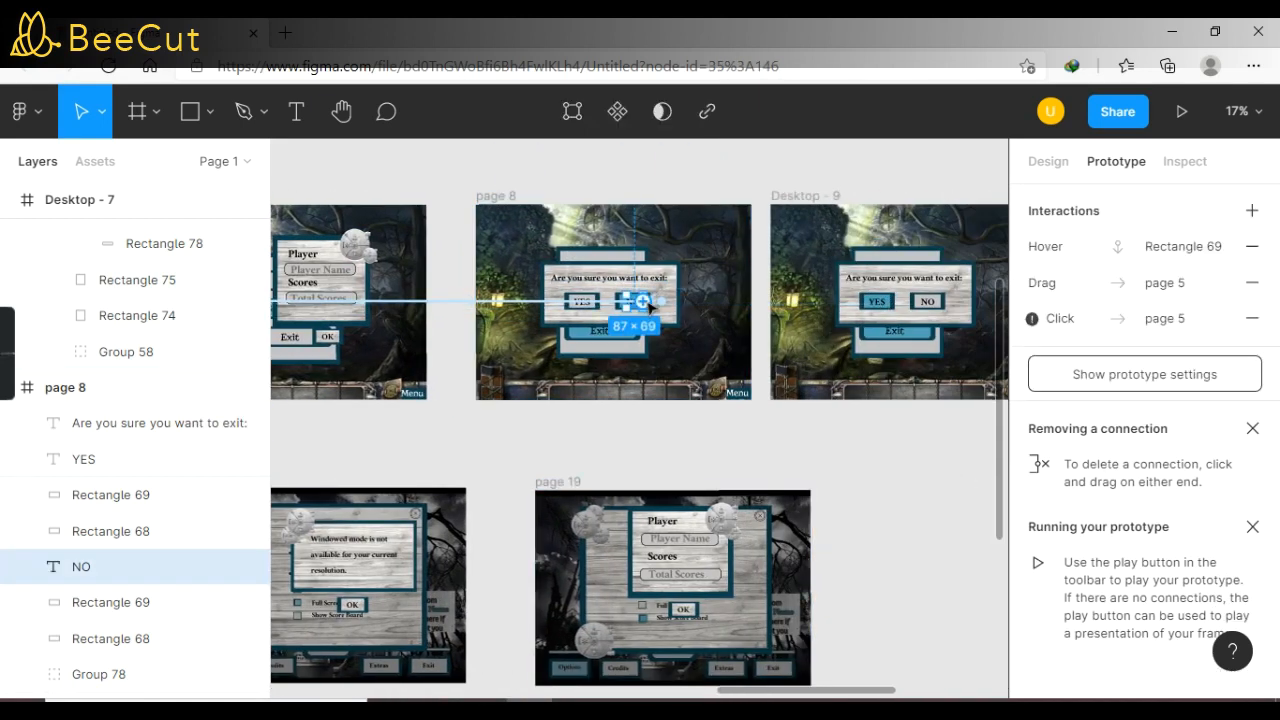
pyautogui.moveTo(650, 307); pyautogui.dragTo(594, 393)
pyautogui.moveTo(724, 298); pyautogui.dragTo(760, 340)
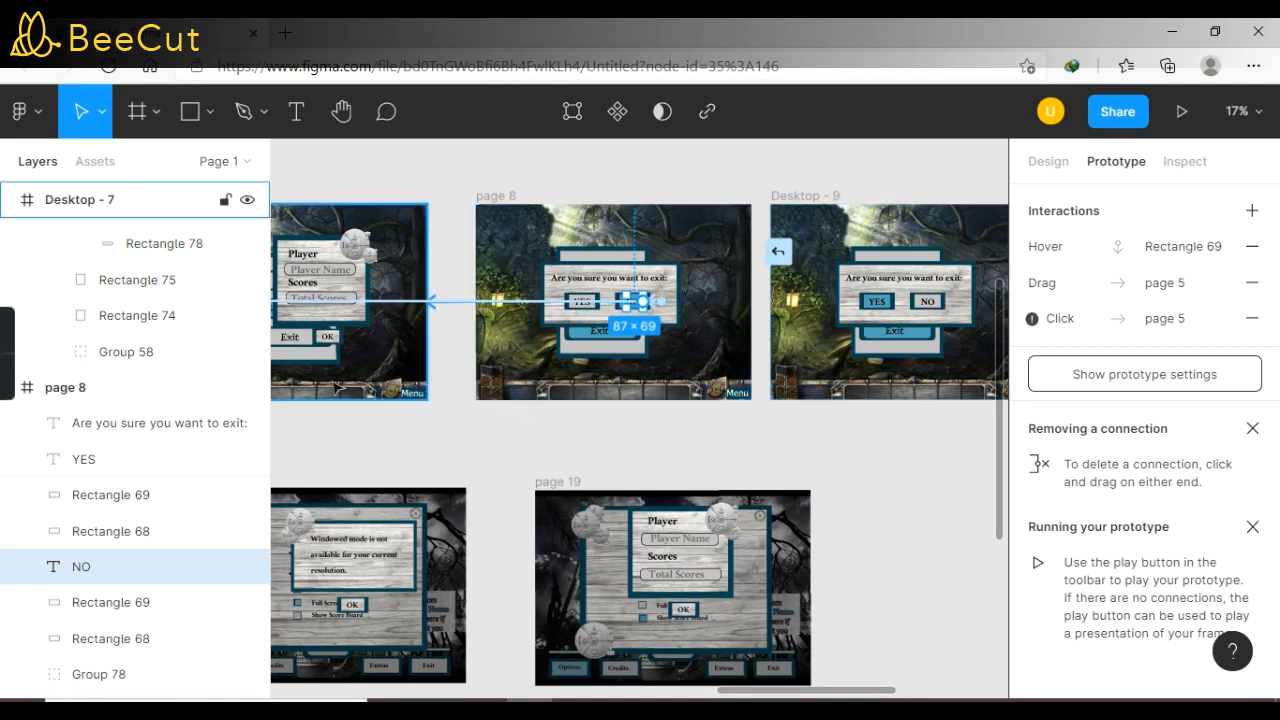
pyautogui.moveTo(338, 388); pyautogui.dragTo(474, 467)
pyautogui.moveTo(420, 375); pyautogui.dragTo(660, 303)
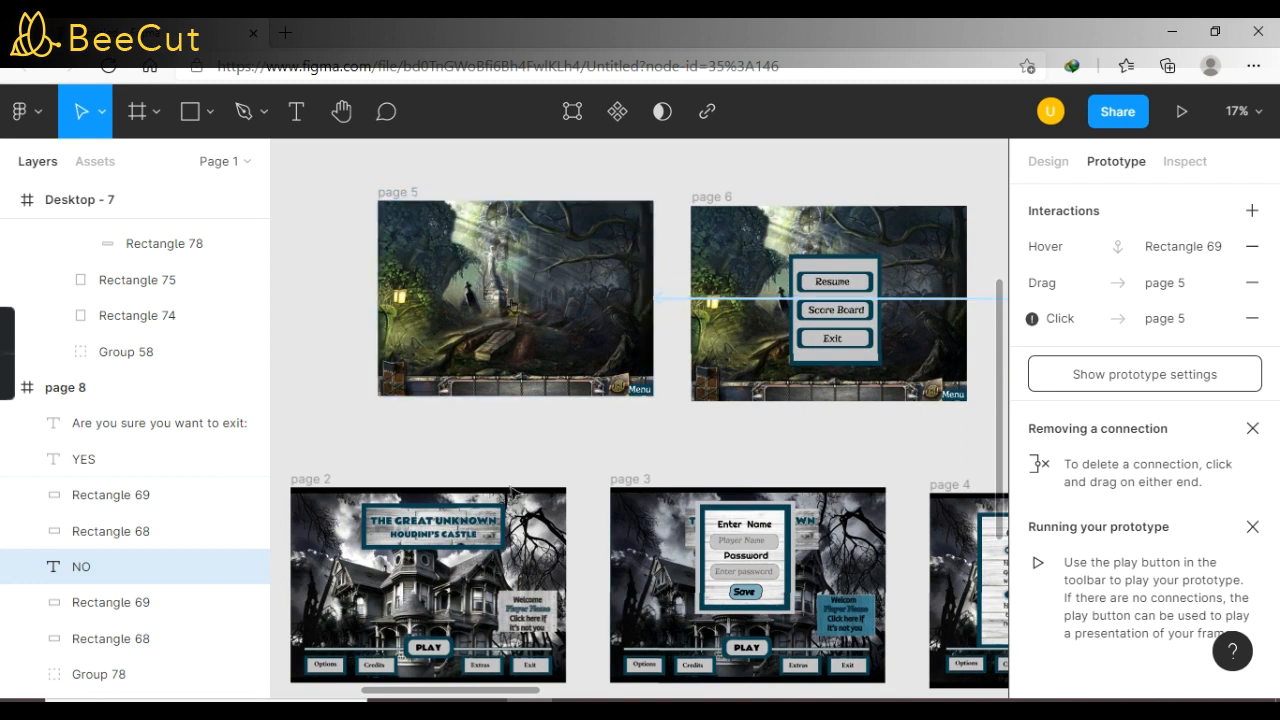
# Step: Link the OK button group on the Desktop - 7 frame back to page 6
pyautogui.moveTo(525, 695); pyautogui.dragTo(810, 672)
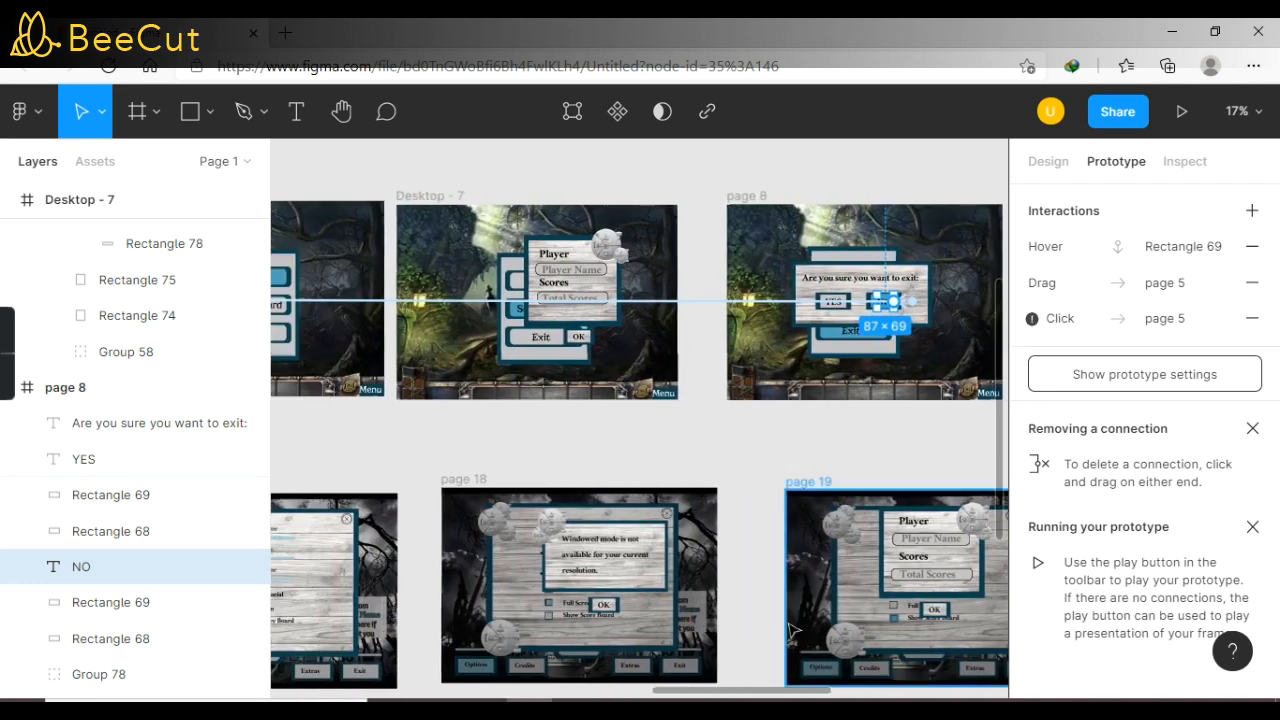
pyautogui.click(583, 338)
pyautogui.moveTo(595, 340); pyautogui.dragTo(421, 305)
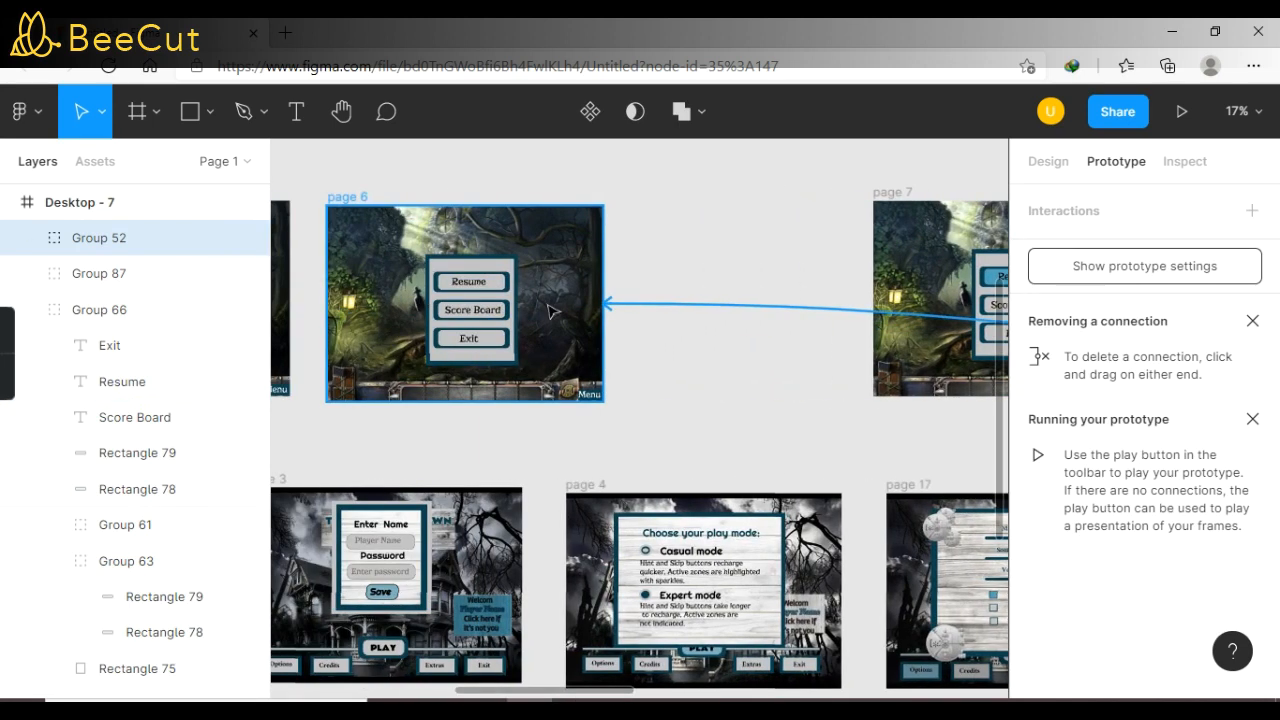
pyautogui.moveTo(608, 314); pyautogui.dragTo(610, 315)
pyautogui.click(858, 444)
pyautogui.moveTo(521, 697); pyautogui.dragTo(582, 684)
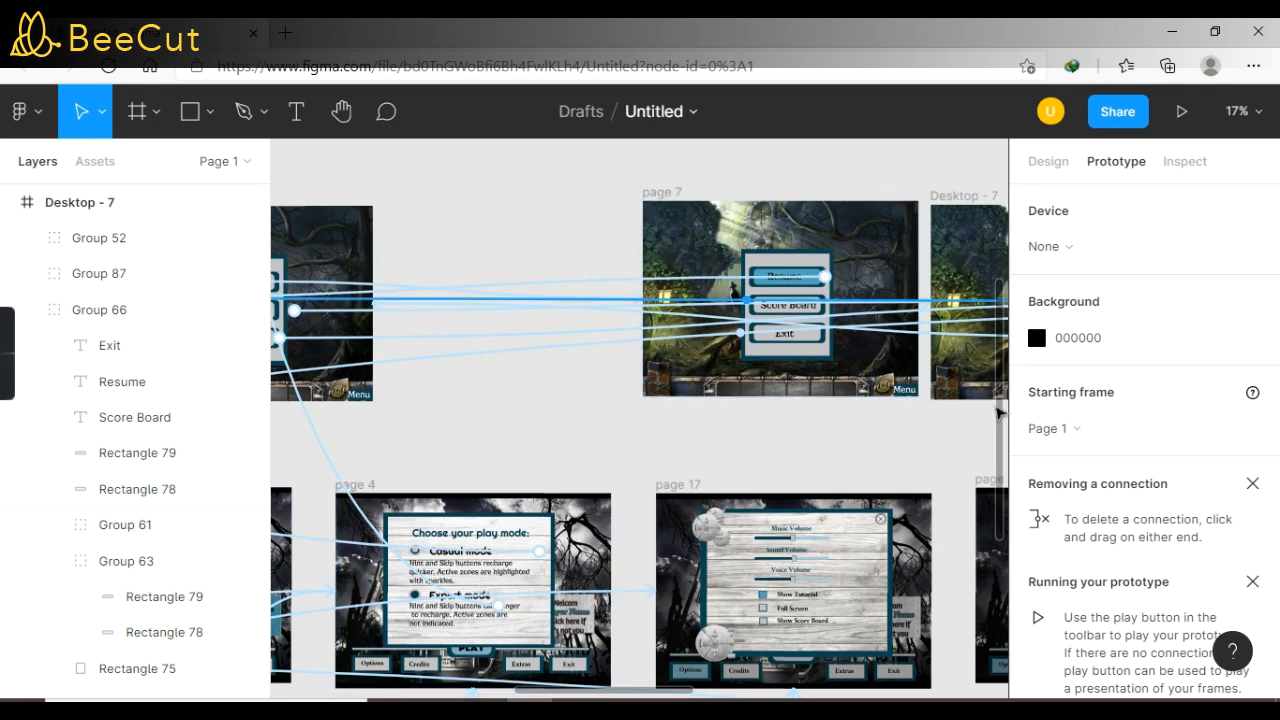
# Step: Link the Expert mode text on page 4 to page 10
pyautogui.scroll(-3, 645, 278)
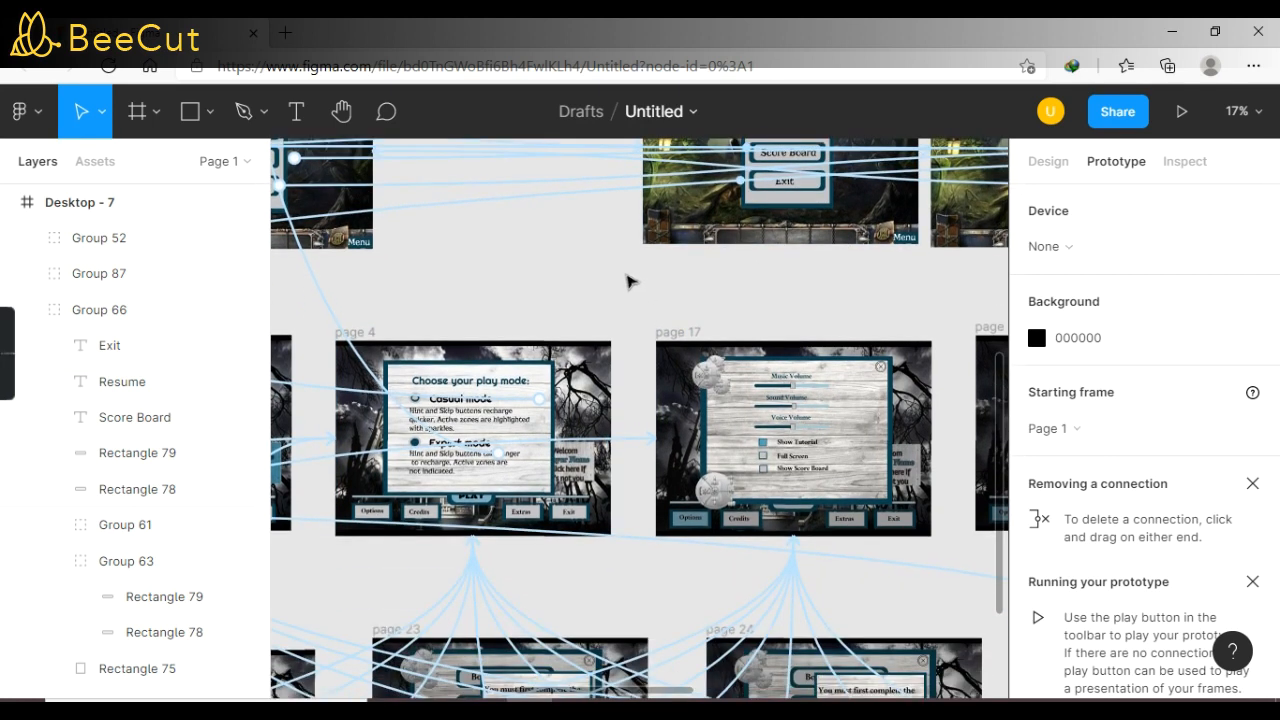
pyautogui.click(519, 460)
pyautogui.doubleClick(498, 455)
pyautogui.moveTo(498, 455); pyautogui.dragTo(303, 342)
pyautogui.click(508, 438)
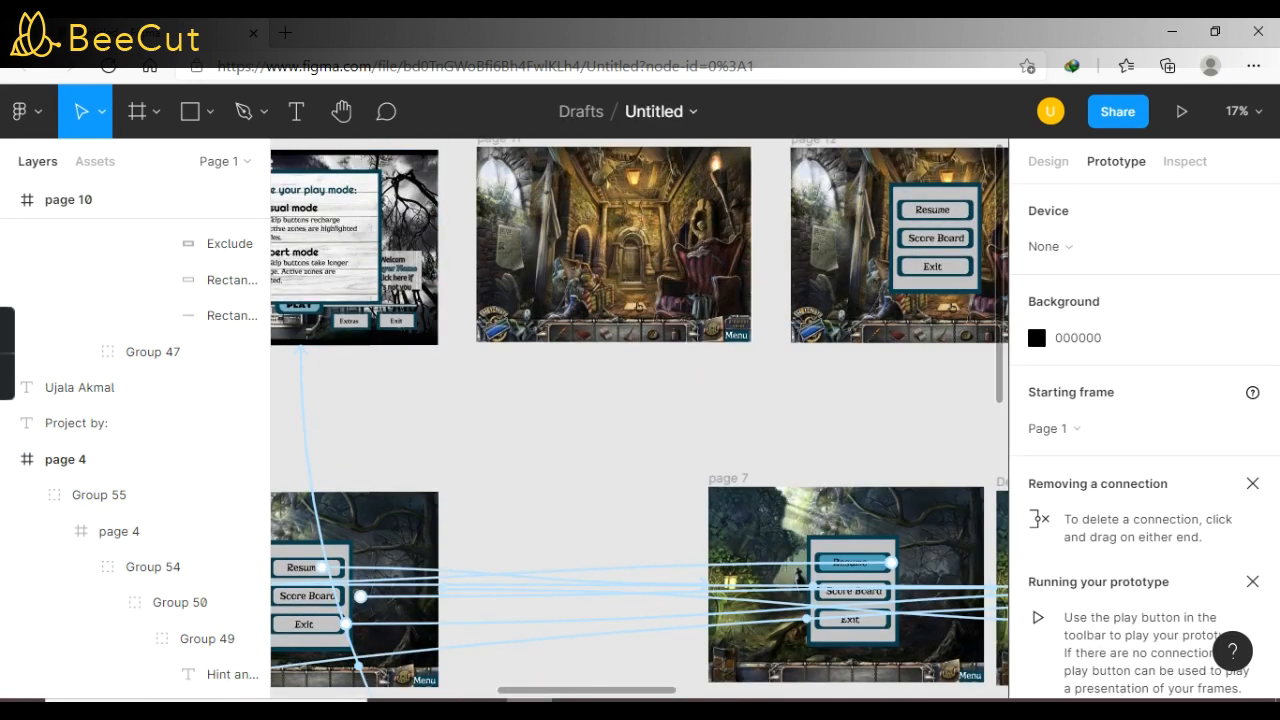
# Step: Link the Expert mode text on page 10 to page 11 with an On click interaction
pyautogui.hscroll(-3, 999, 350)
pyautogui.scroll(2, 999, 350)
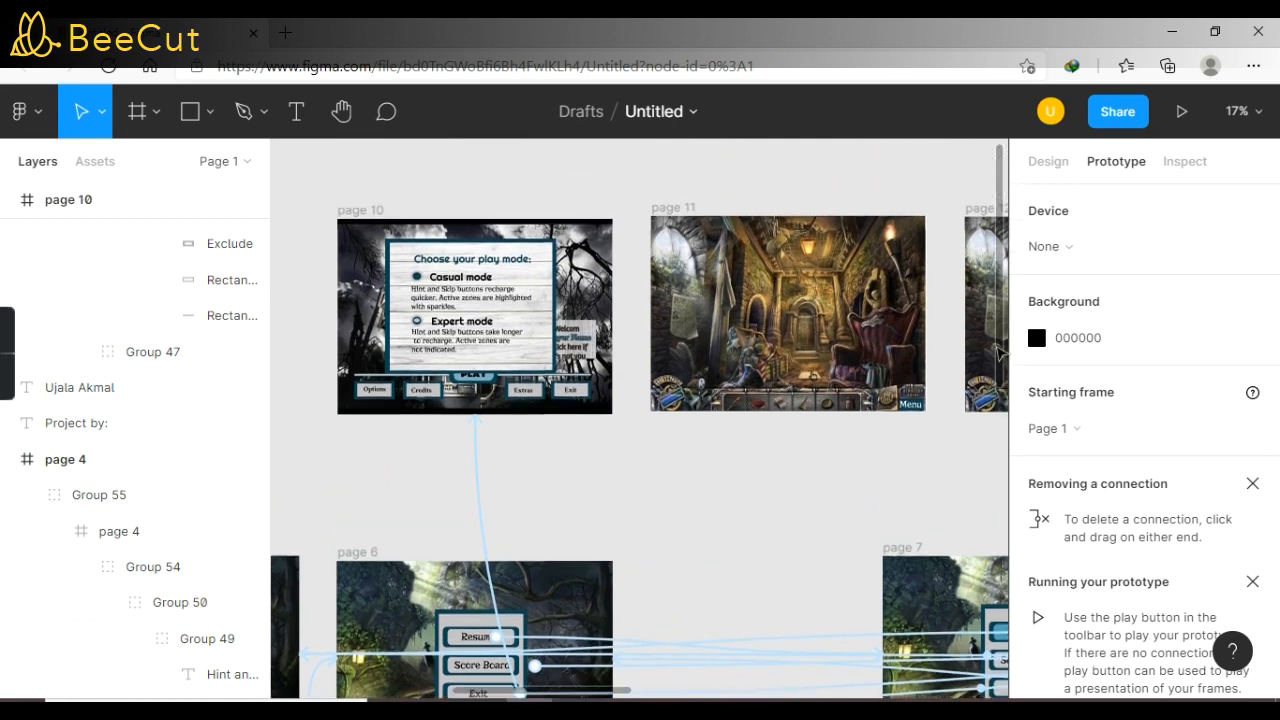
pyautogui.click(533, 376)
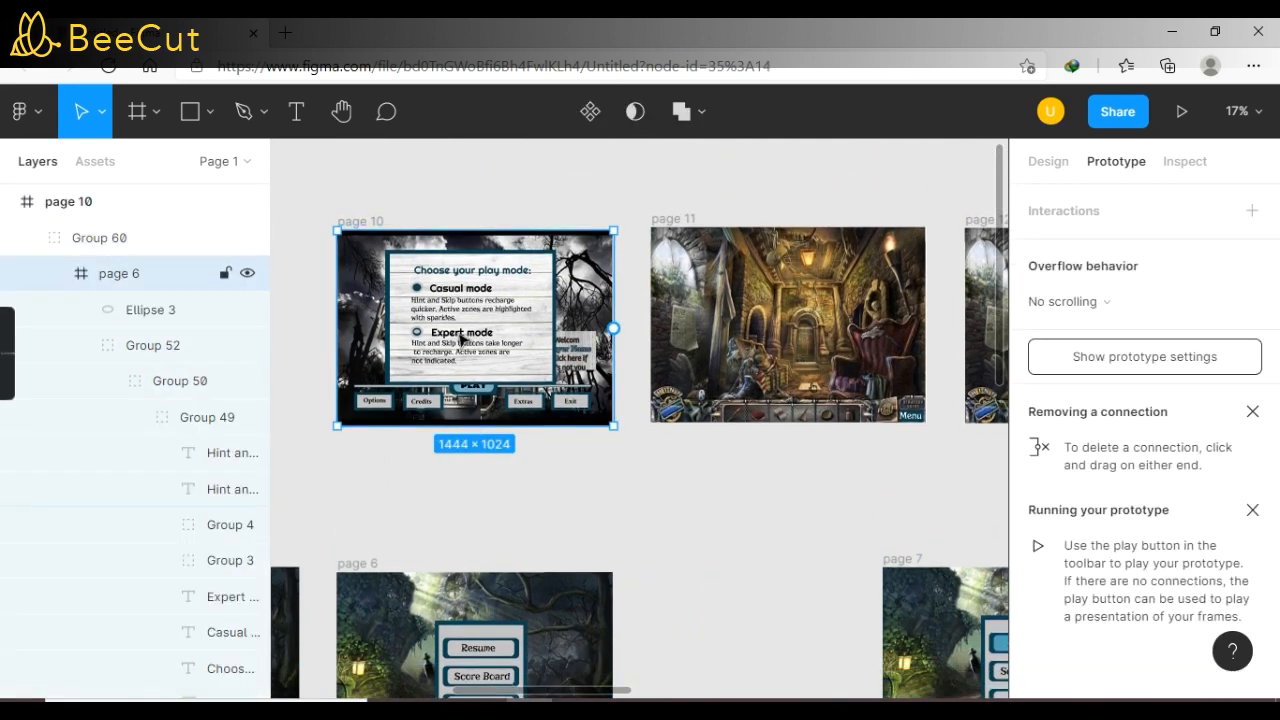
pyautogui.click(461, 340)
pyautogui.doubleClick(459, 339)
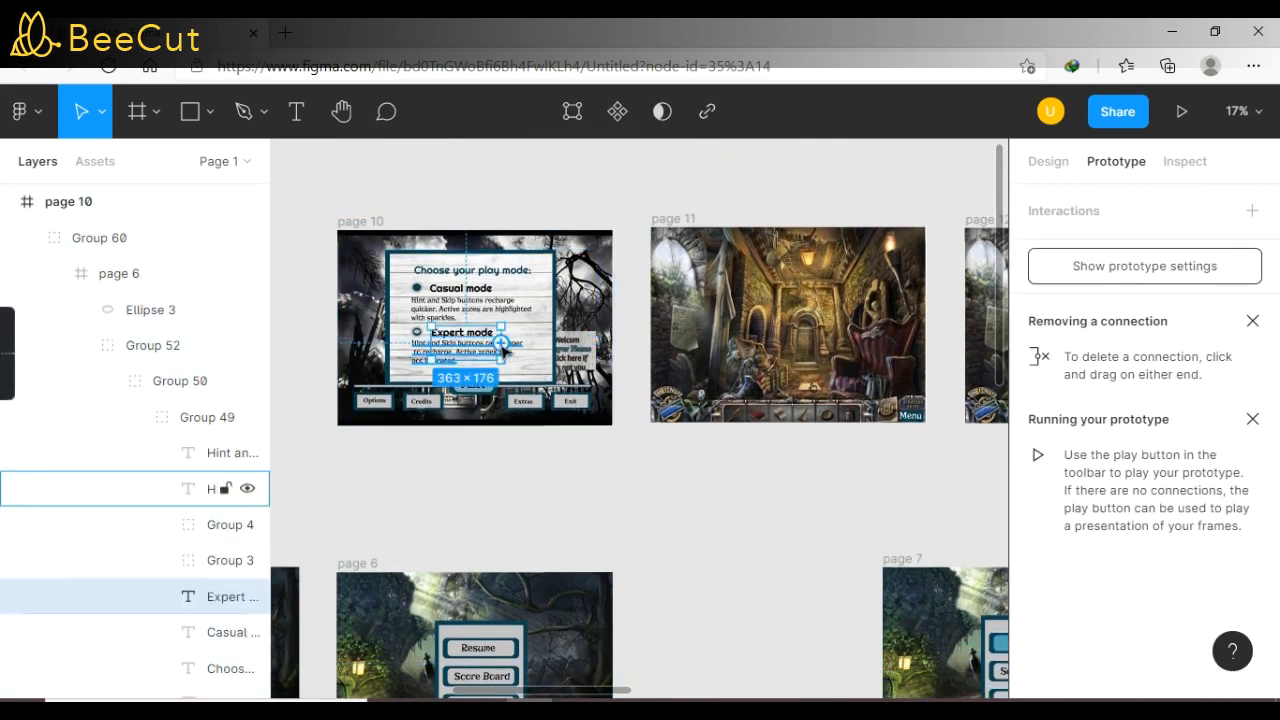
pyautogui.moveTo(511, 344); pyautogui.dragTo(653, 340)
pyautogui.moveTo(519, 349); pyautogui.dragTo(662, 345)
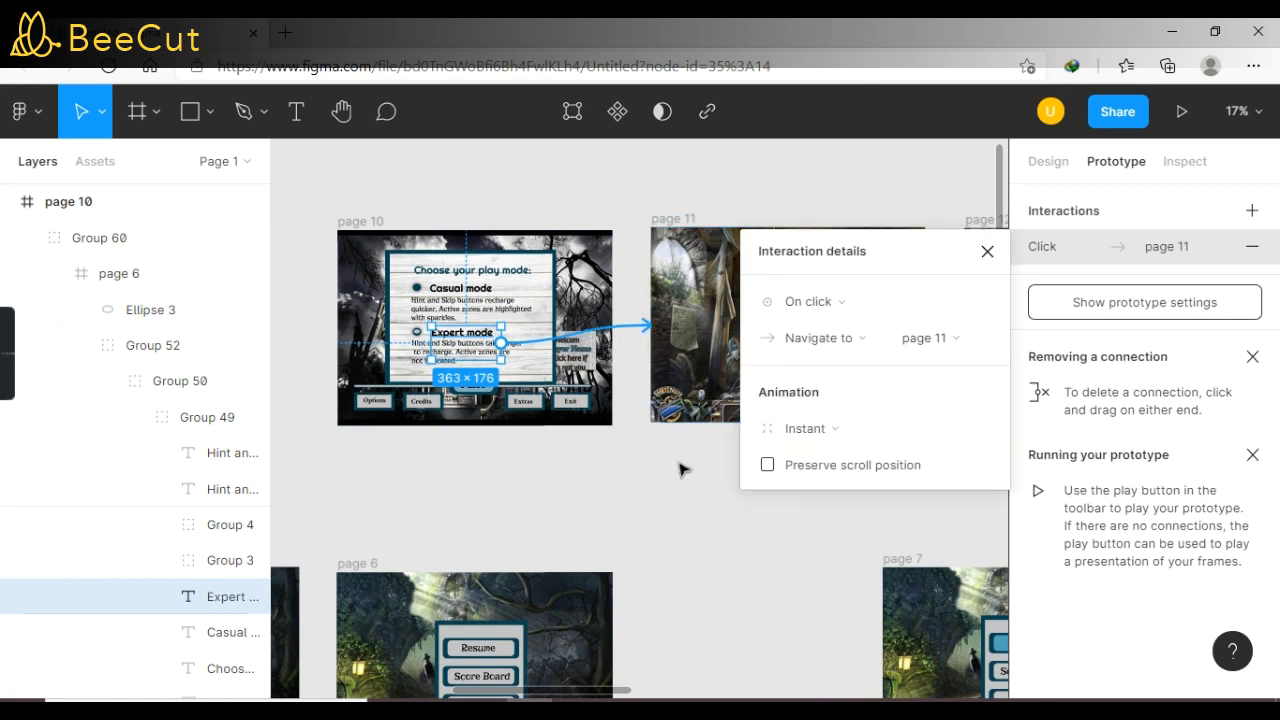
pyautogui.click(910, 497)
# Step: Ungroup the nested page 7 frame inside page 11
pyautogui.click(914, 420)
pyautogui.moveTo(623, 688); pyautogui.dragTo(689, 688)
pyautogui.rightClick(641, 393)
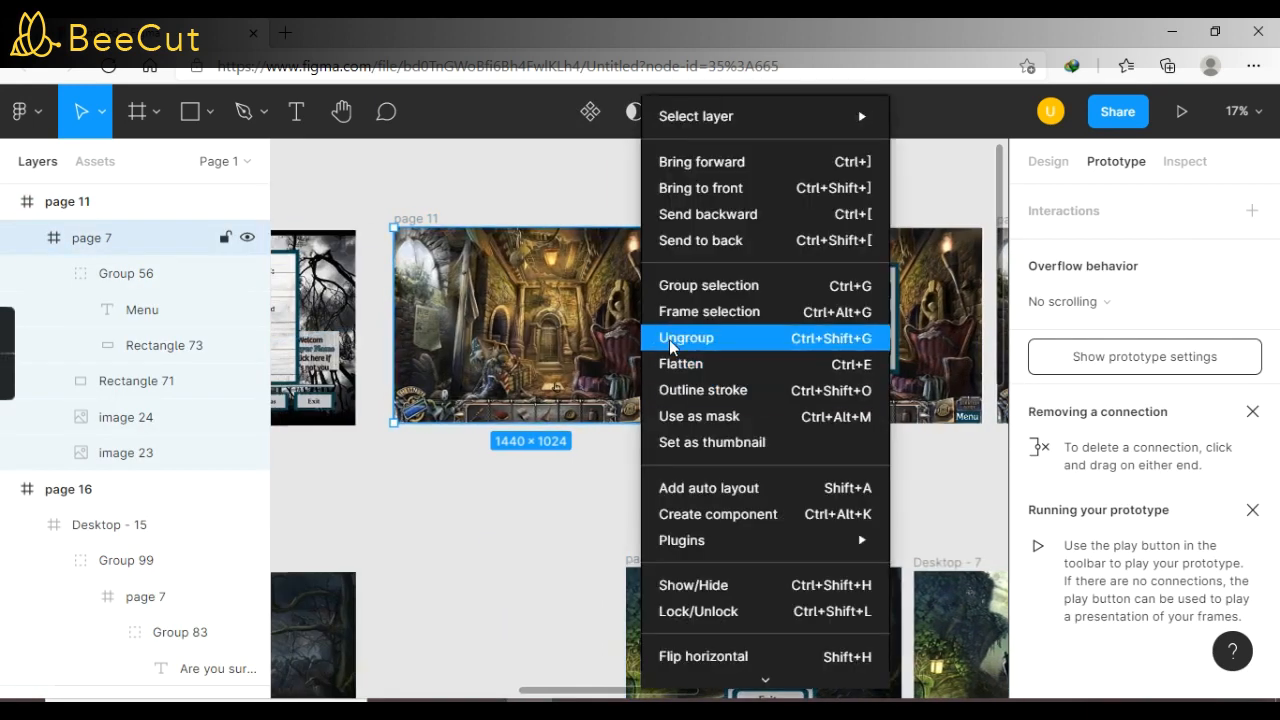
pyautogui.click(669, 339)
pyautogui.click(628, 457)
# Step: Link the Menu button on page 11 to page 12
pyautogui.click(652, 413)
pyautogui.moveTo(667, 416); pyautogui.dragTo(742, 336)
pyautogui.click(689, 491)
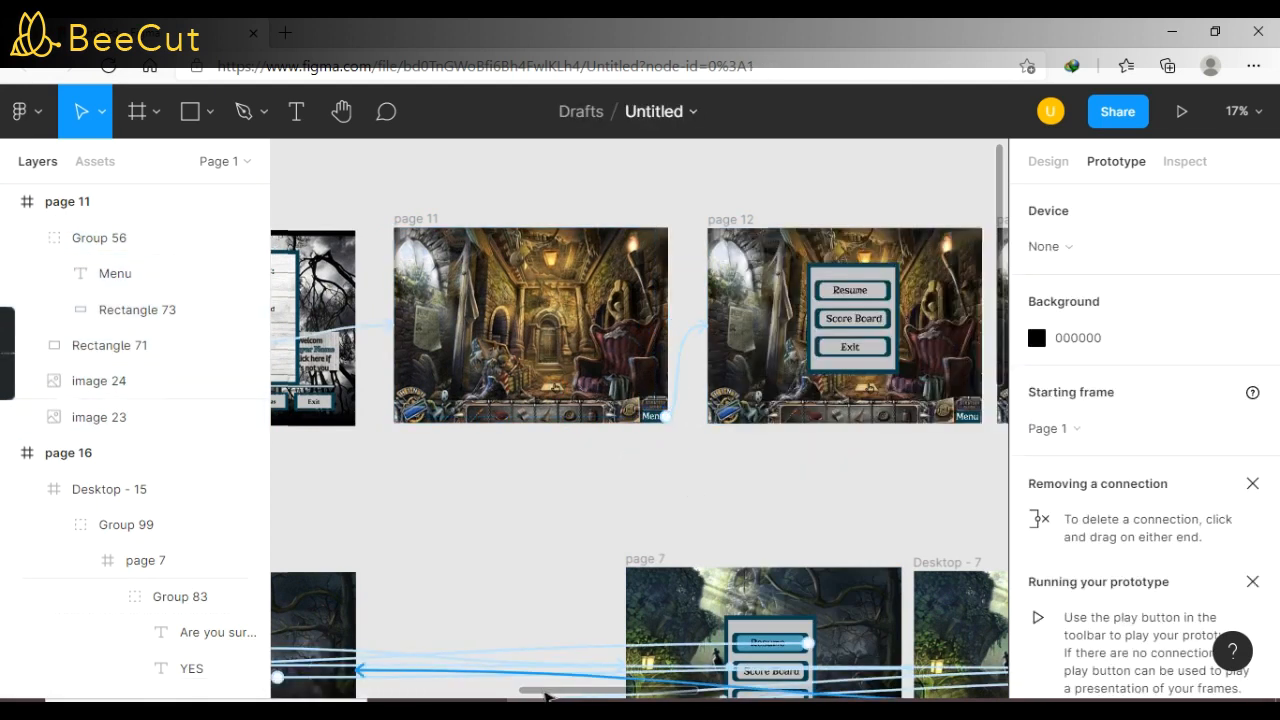
# Step: Ungroup the menu panel group on page 12 and link its Resume button to page 11
pyautogui.click(869, 287)
pyautogui.moveTo(566, 692); pyautogui.dragTo(637, 690)
pyautogui.click(588, 298)
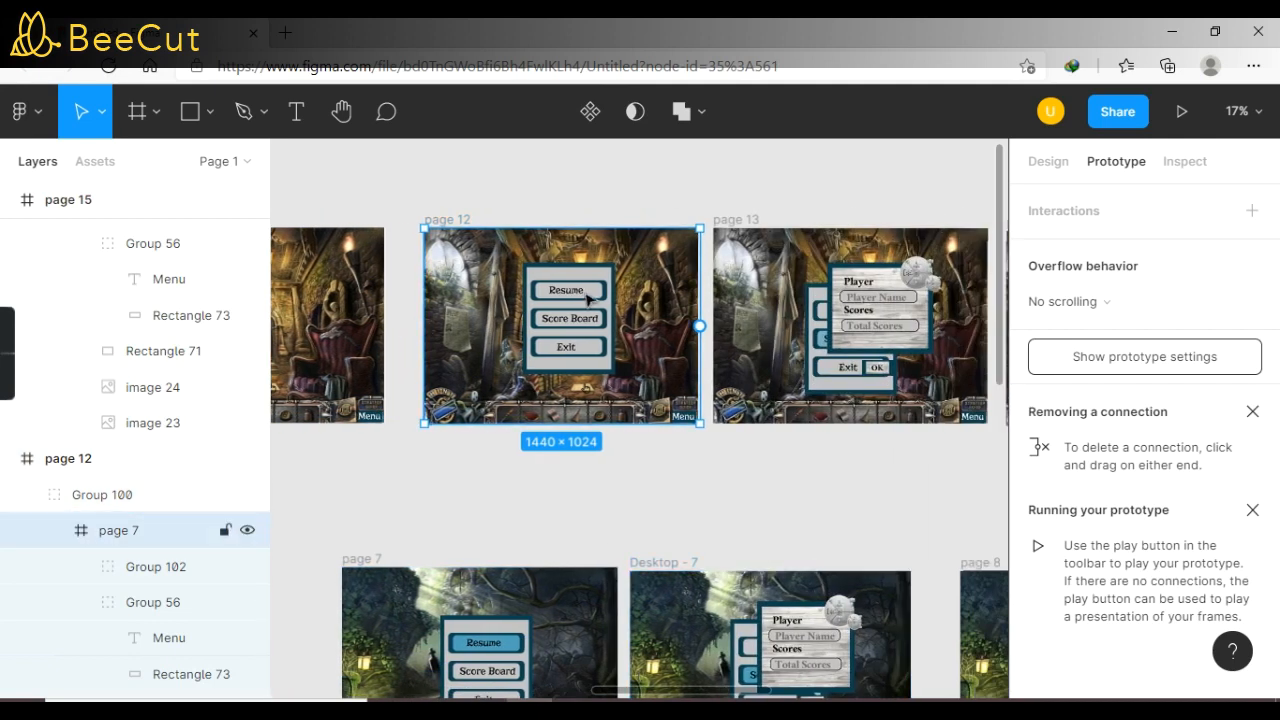
pyautogui.click(588, 298)
pyautogui.rightClick(588, 298)
pyautogui.click(620, 339)
pyautogui.moveTo(602, 290); pyautogui.dragTo(388, 283)
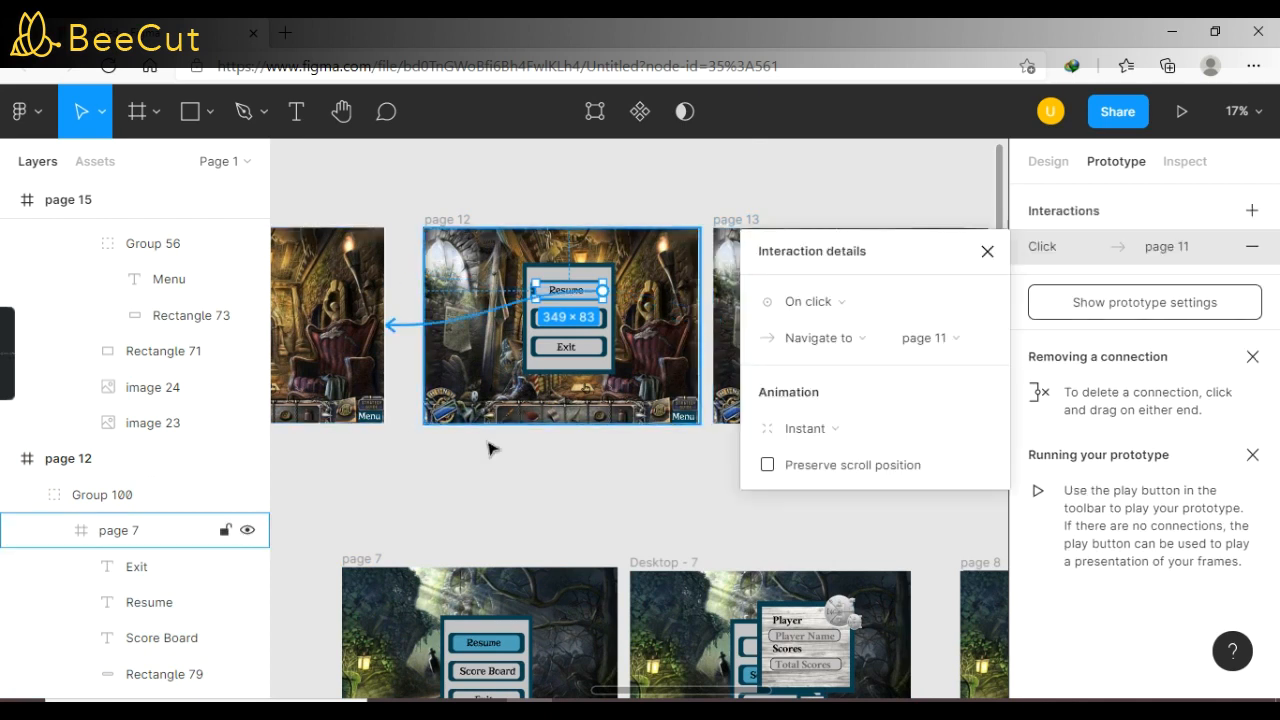
pyautogui.click(490, 484)
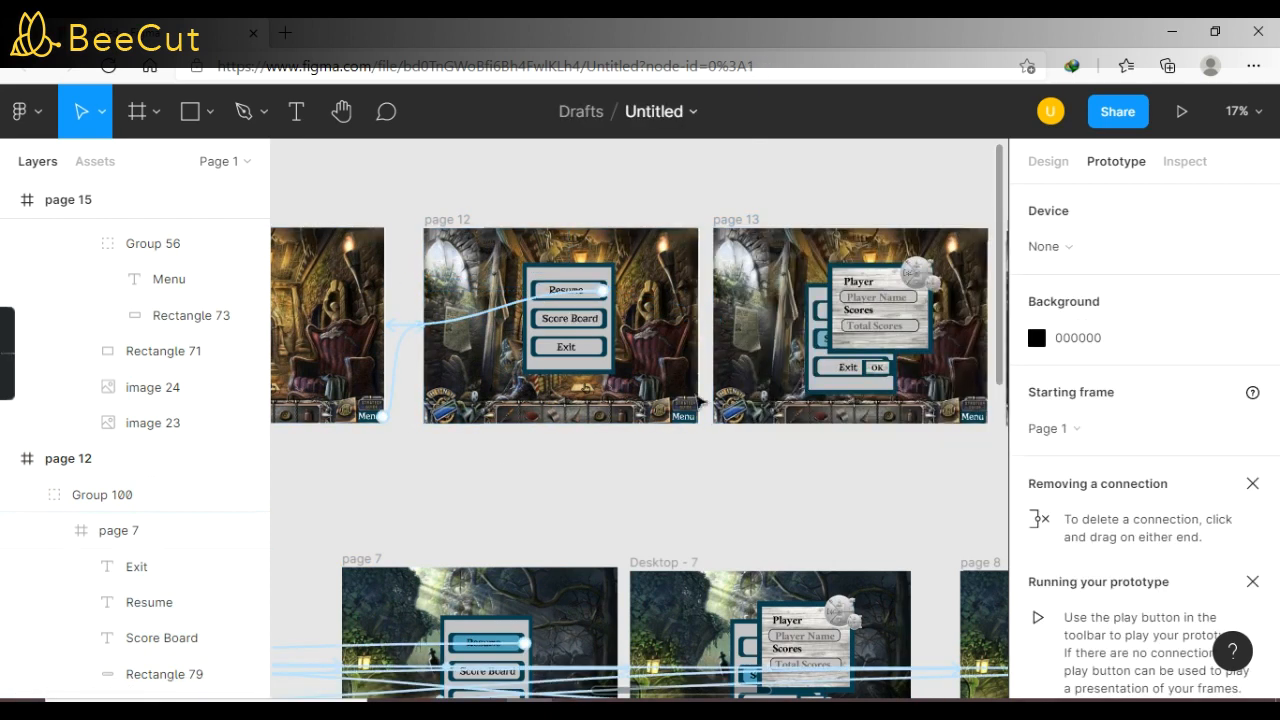
# Step: Link the Score Board button on page 12 to page 13
pyautogui.click(592, 318)
pyautogui.doubleClick(595, 318)
pyautogui.doubleClick(598, 318)
pyautogui.moveTo(636, 352); pyautogui.dragTo(754, 325)
pyautogui.click(654, 460)
# Step: Link the OK button group on page 13 to page 11 with an On click interaction
pyautogui.click(888, 370)
pyautogui.rightClick(880, 368)
pyautogui.press('Escape')
pyautogui.click(888, 370)
pyautogui.moveTo(892, 368); pyautogui.dragTo(385, 418)
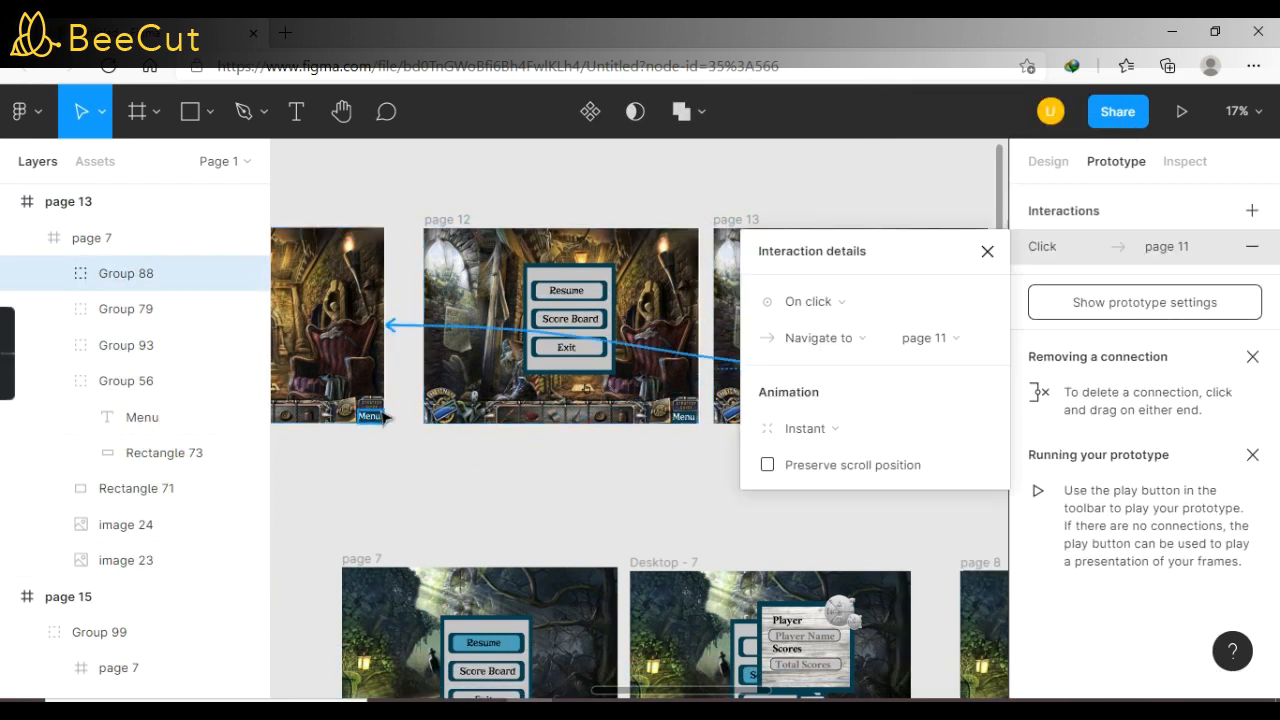
pyautogui.click(405, 486)
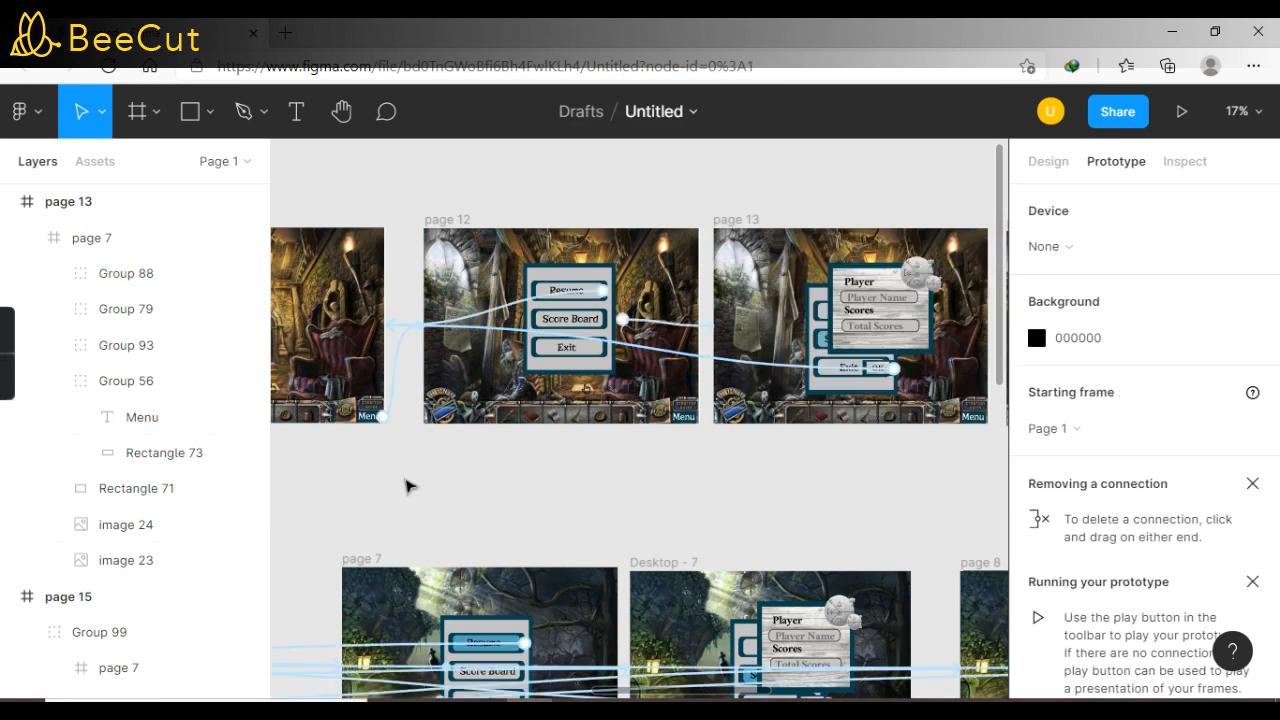
pyautogui.moveTo(392, 327); pyautogui.dragTo(640, 345)
pyautogui.hotkey('ctrl', 'z')
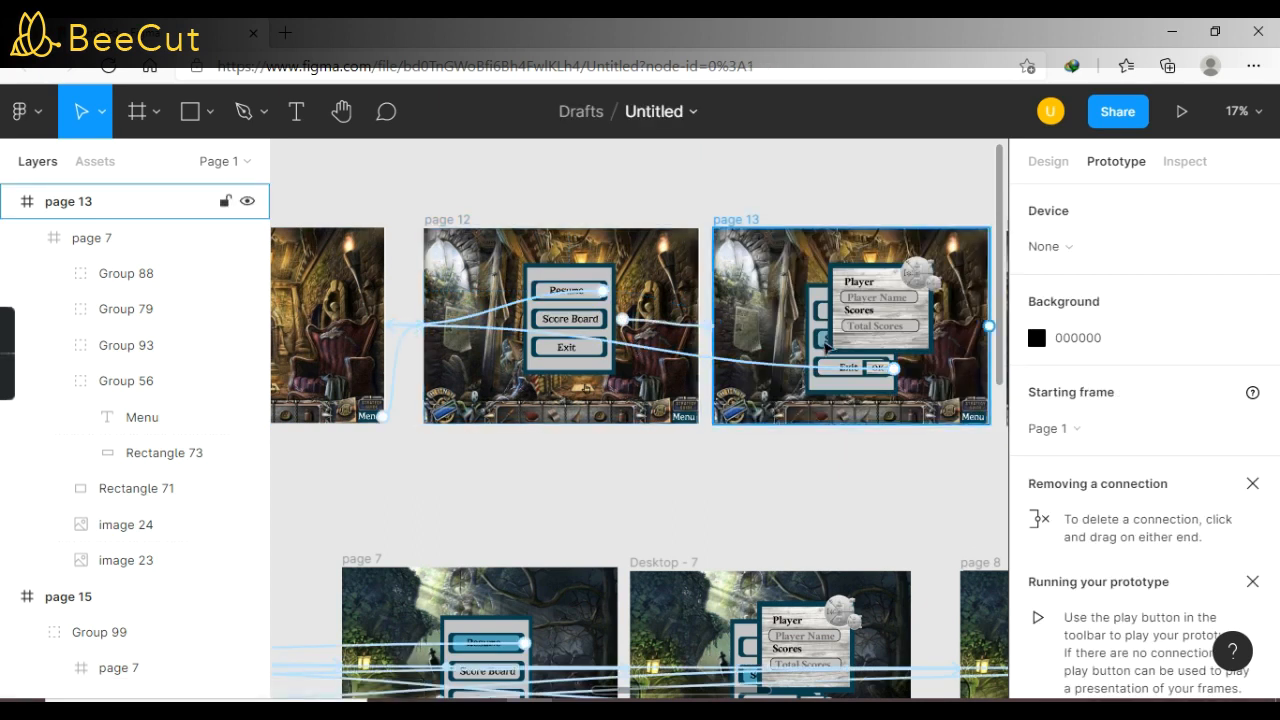
# Step: Remove the prototype link between the Resume button on page 12 and page 11
pyautogui.click(893, 368)
pyautogui.moveTo(934, 322); pyautogui.dragTo(672, 398)
pyautogui.click(692, 513)
pyautogui.click(393, 328)
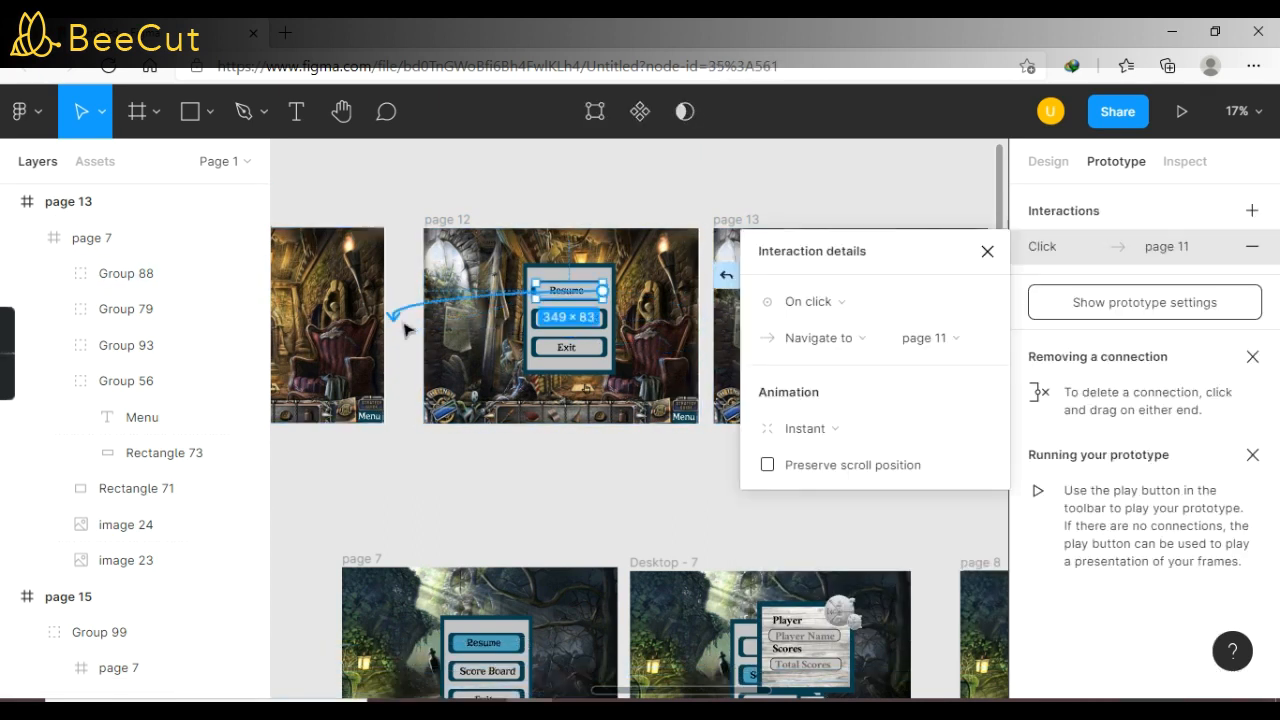
pyautogui.moveTo(618, 319); pyautogui.dragTo(411, 347)
pyautogui.click(617, 481)
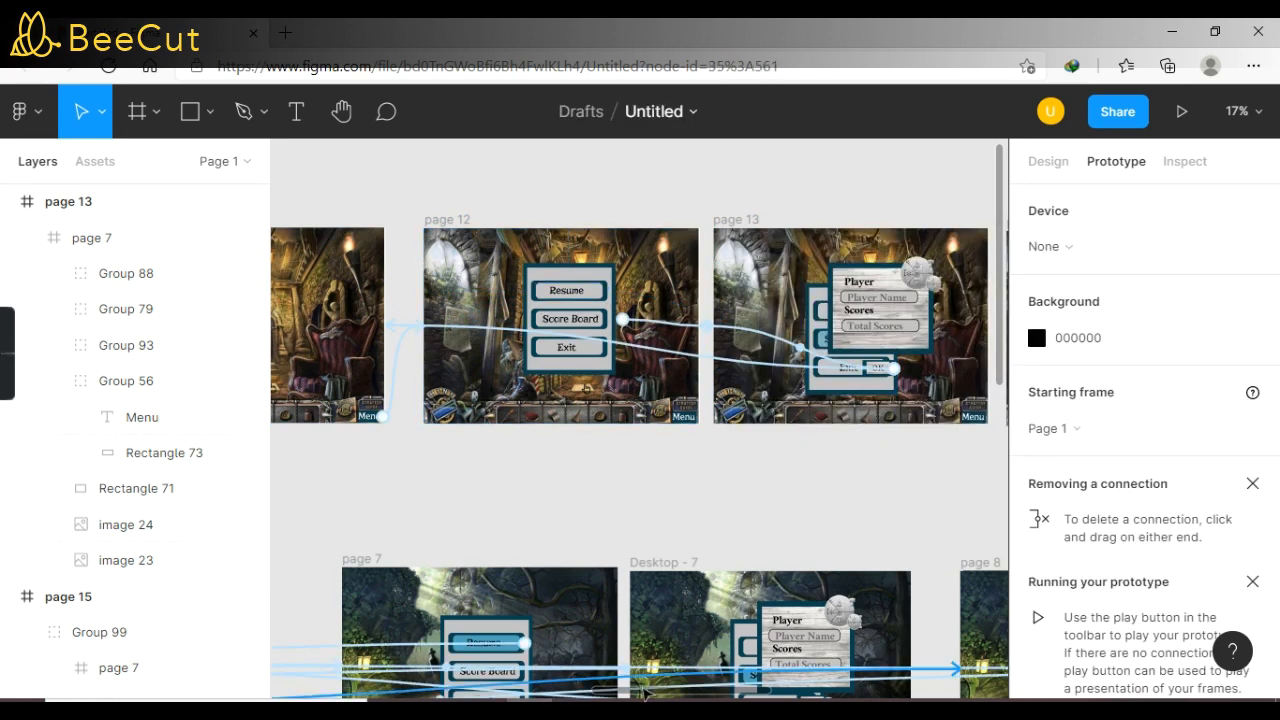
# Step: Link the Resume button on page 12 back to page 11
pyautogui.hotkey('ctrl', 'z')
pyautogui.click(664, 413)
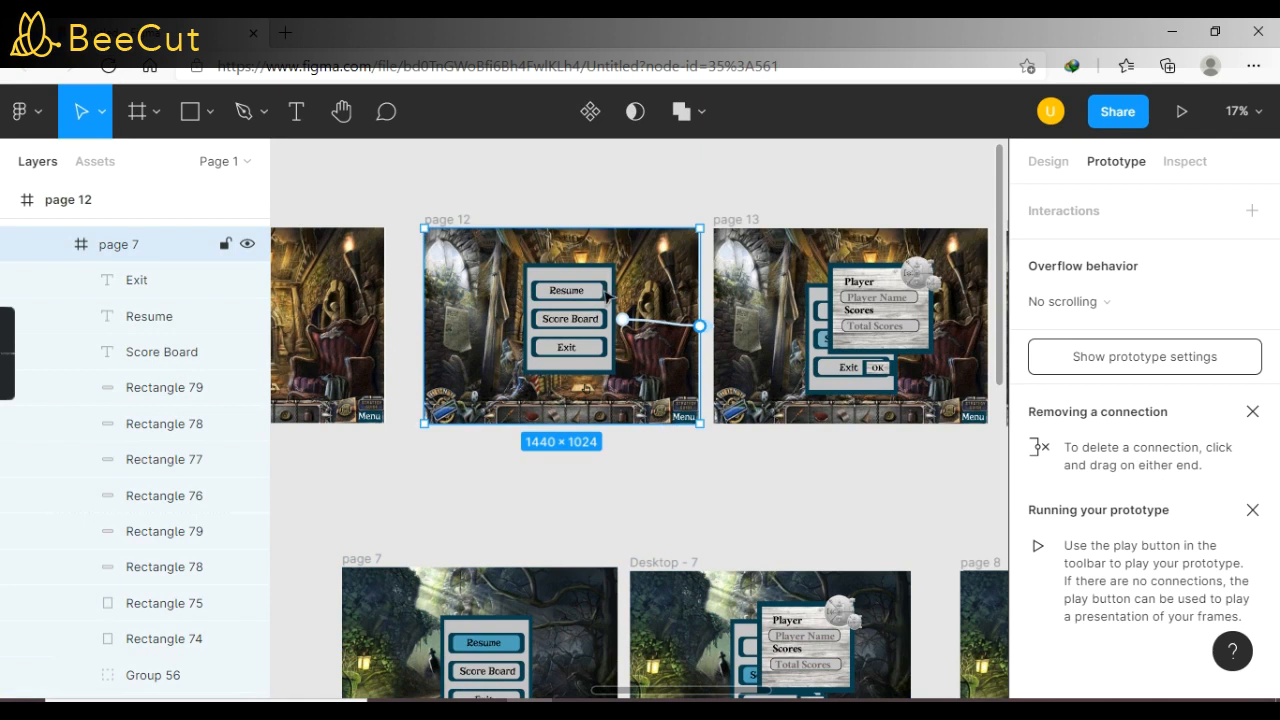
pyautogui.click(607, 296)
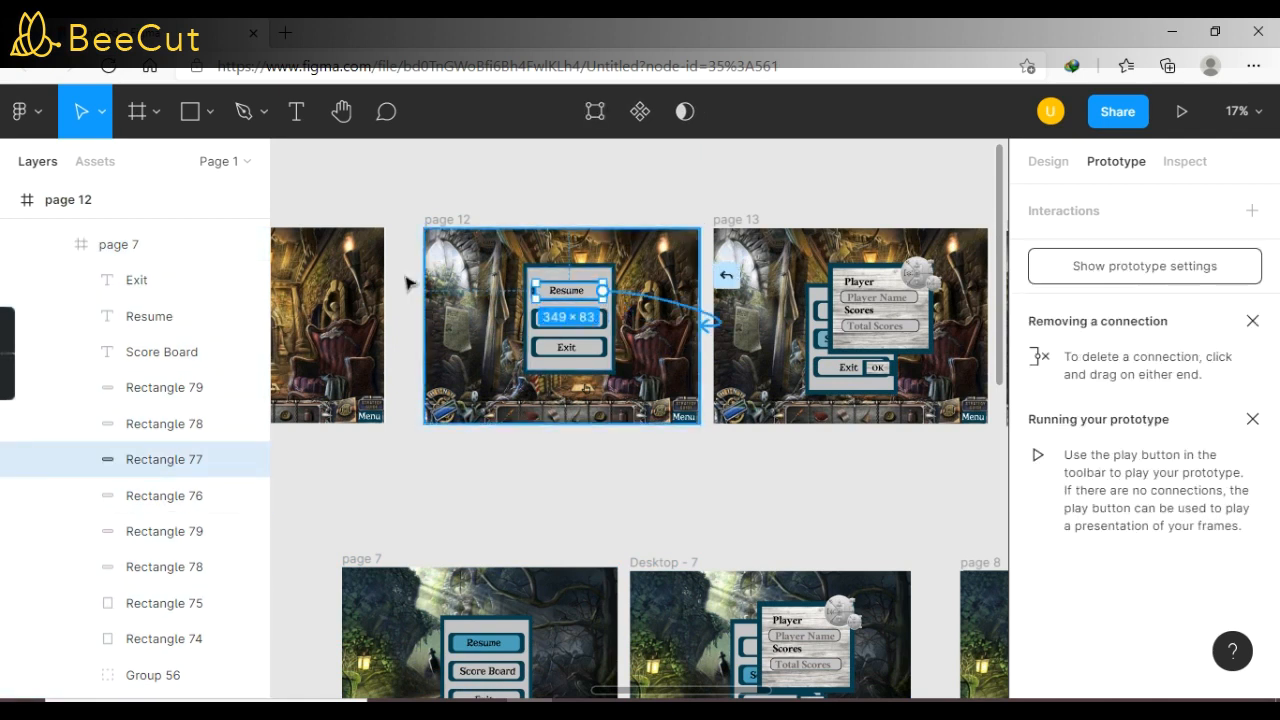
pyautogui.click(343, 276)
pyautogui.click(466, 548)
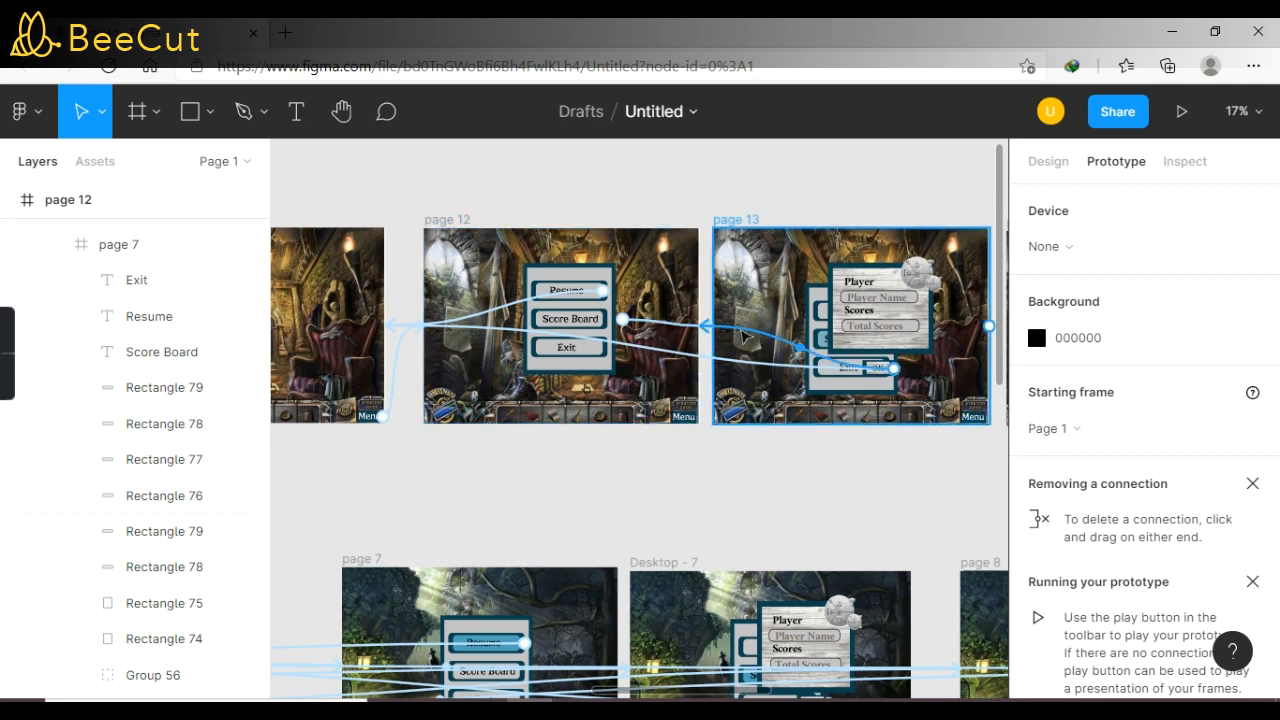
# Step: Link the Exit button on page 12 to page 15
pyautogui.hscroll(2, 700, 692)
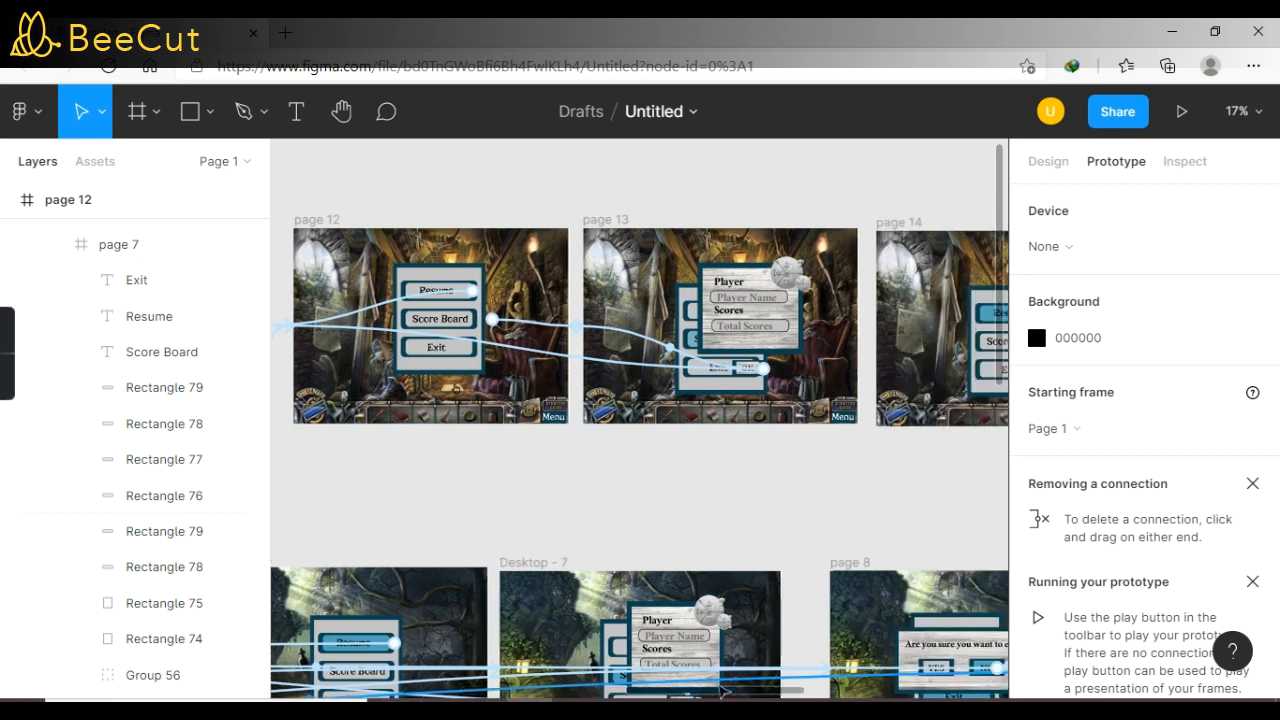
pyautogui.doubleClick(520, 350)
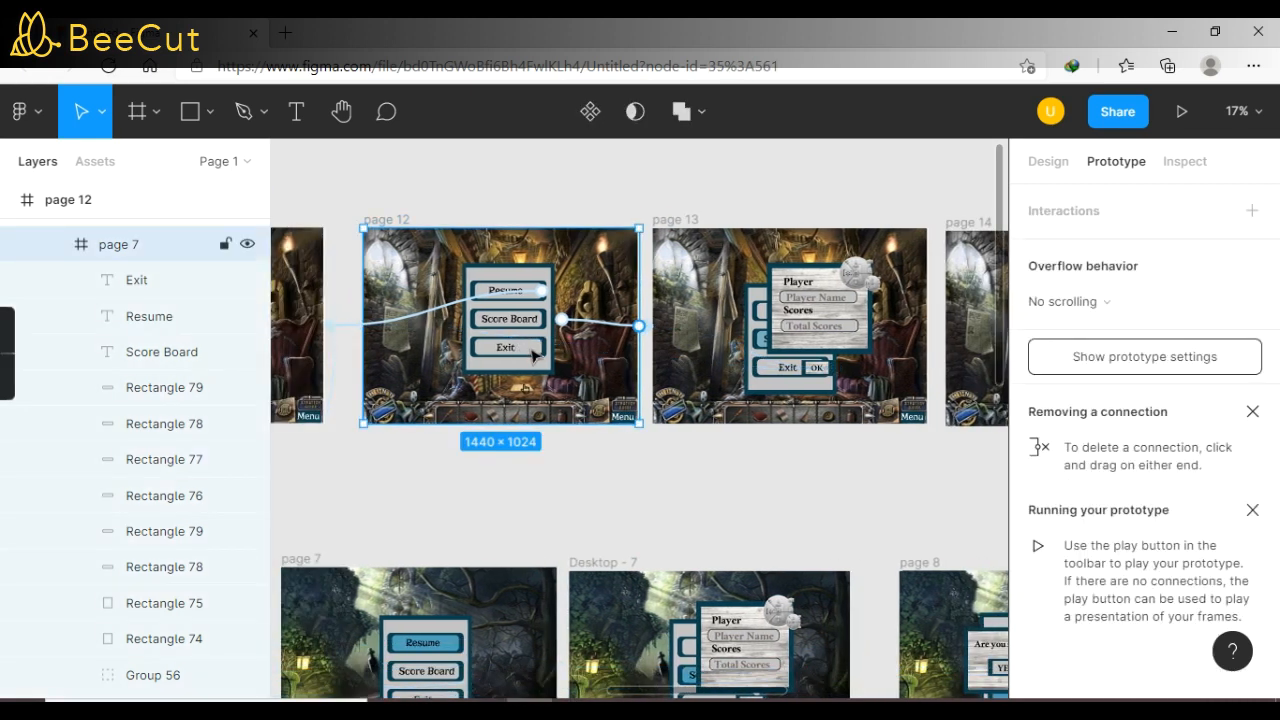
pyautogui.doubleClick(532, 353)
pyautogui.moveTo(543, 350); pyautogui.dragTo(912, 403)
pyautogui.click(987, 253)
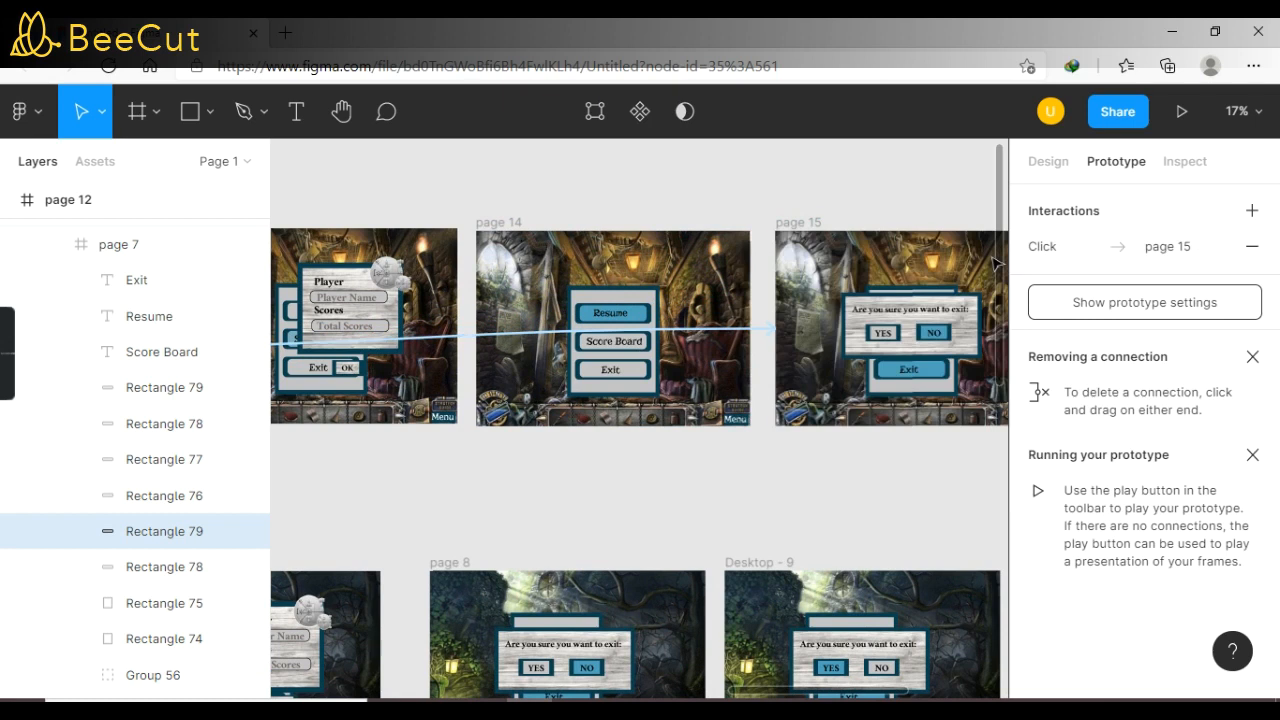
# Step: Ungroup the group on page 15 and link the NO button in its exit dialog to page 14
pyautogui.moveTo(748, 693); pyautogui.dragTo(786, 693)
pyautogui.click(712, 378)
pyautogui.click(744, 337)
pyautogui.rightClick(740, 337)
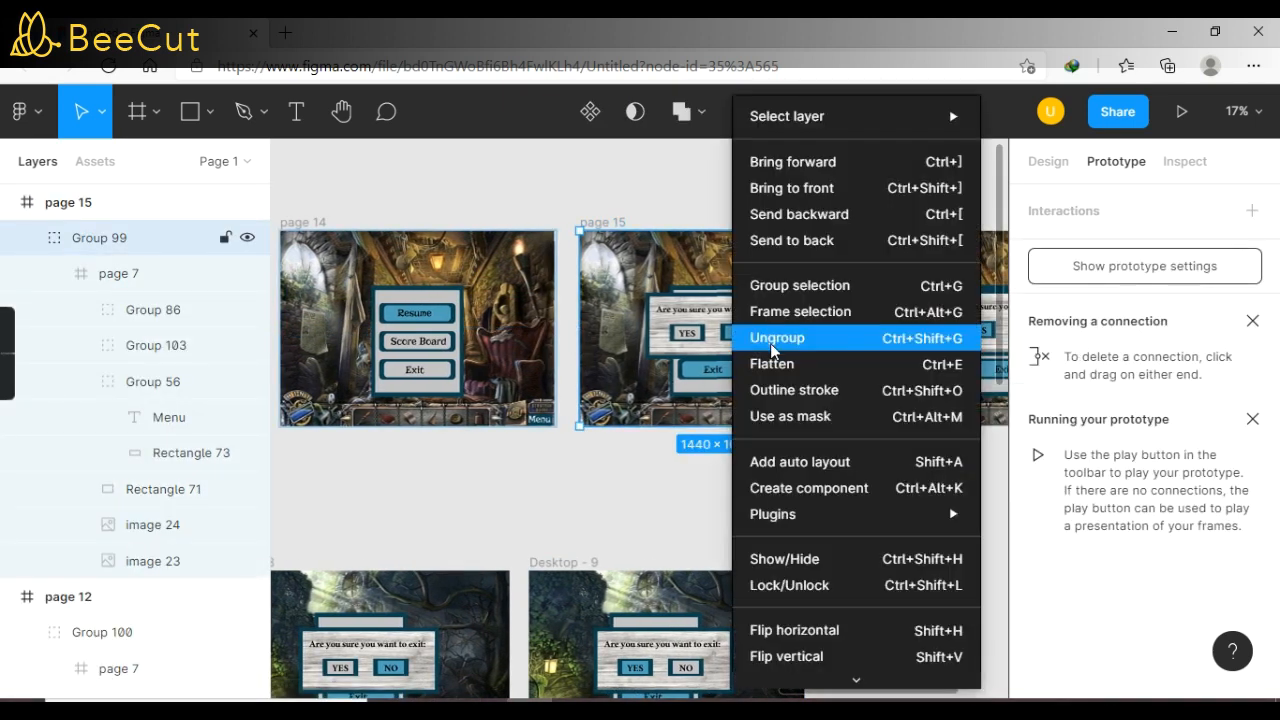
pyautogui.click(770, 340)
pyautogui.click(752, 340)
pyautogui.moveTo(752, 340); pyautogui.dragTo(457, 255)
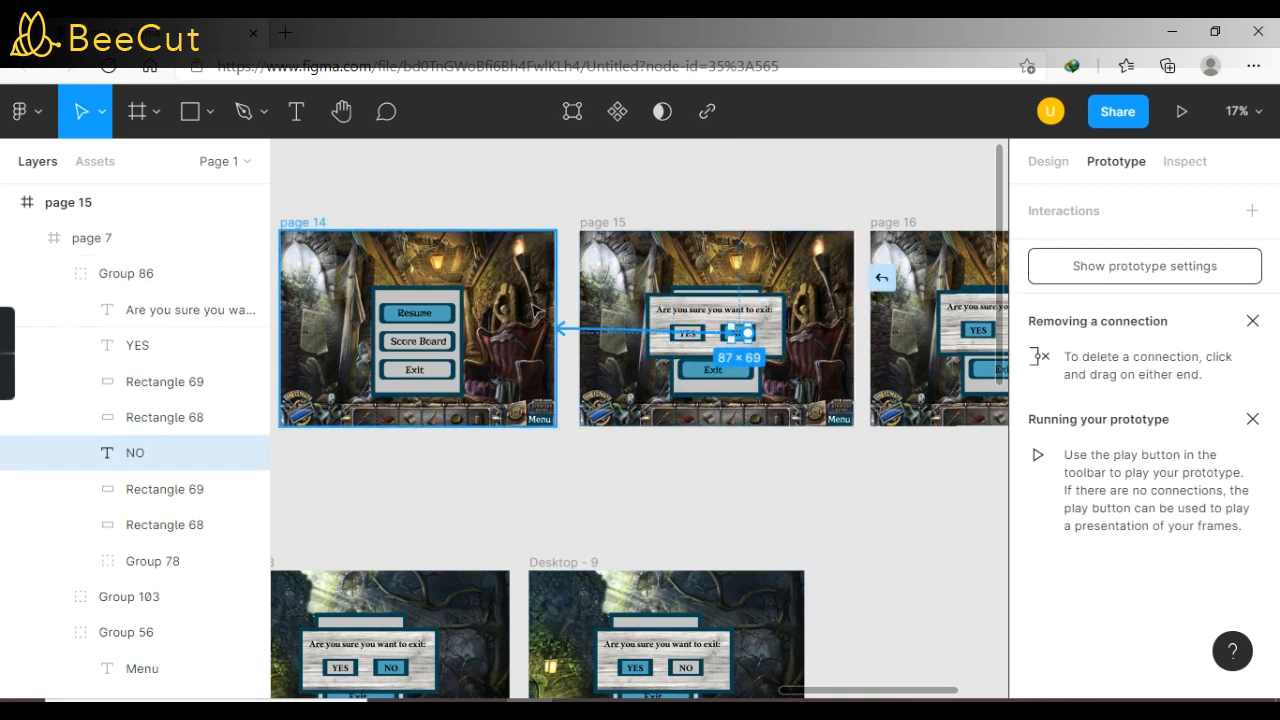
pyautogui.moveTo(535, 313); pyautogui.dragTo(535, 313)
pyautogui.click(668, 487)
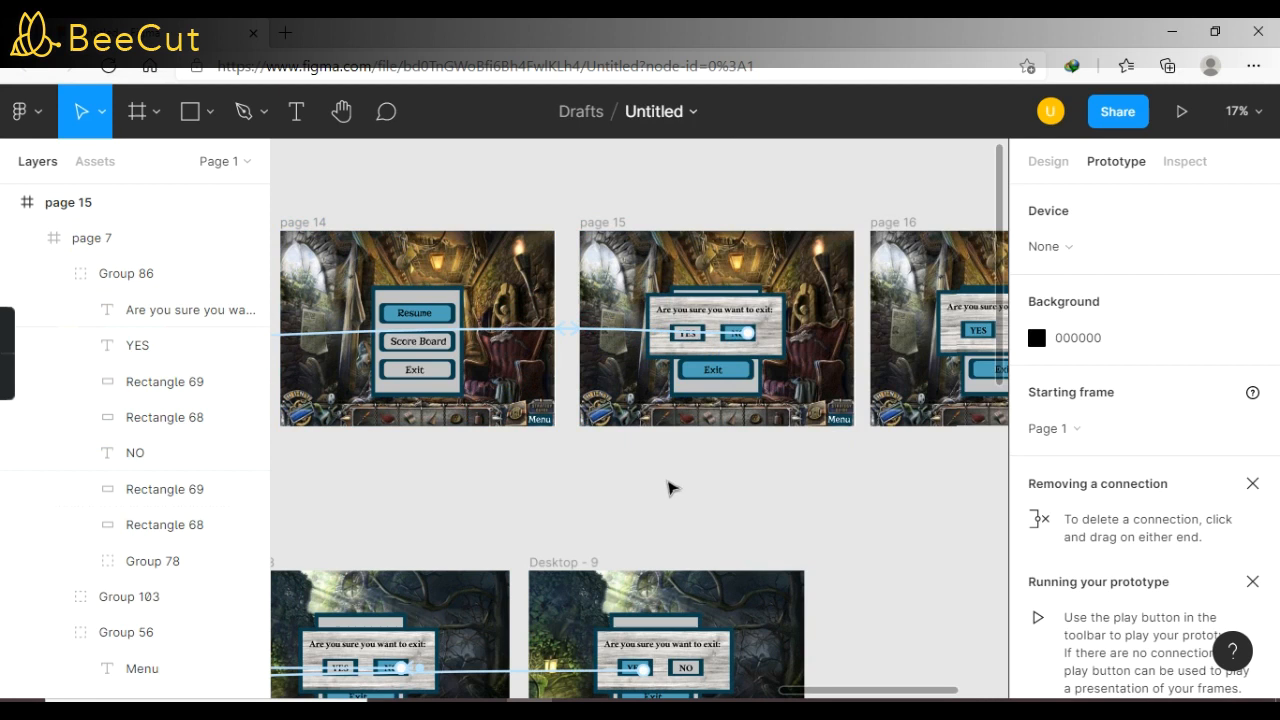
# Step: Ungroup the page 16 frame and link the YES button in its exit dialog to page 2
pyautogui.moveTo(818, 690); pyautogui.dragTo(900, 677)
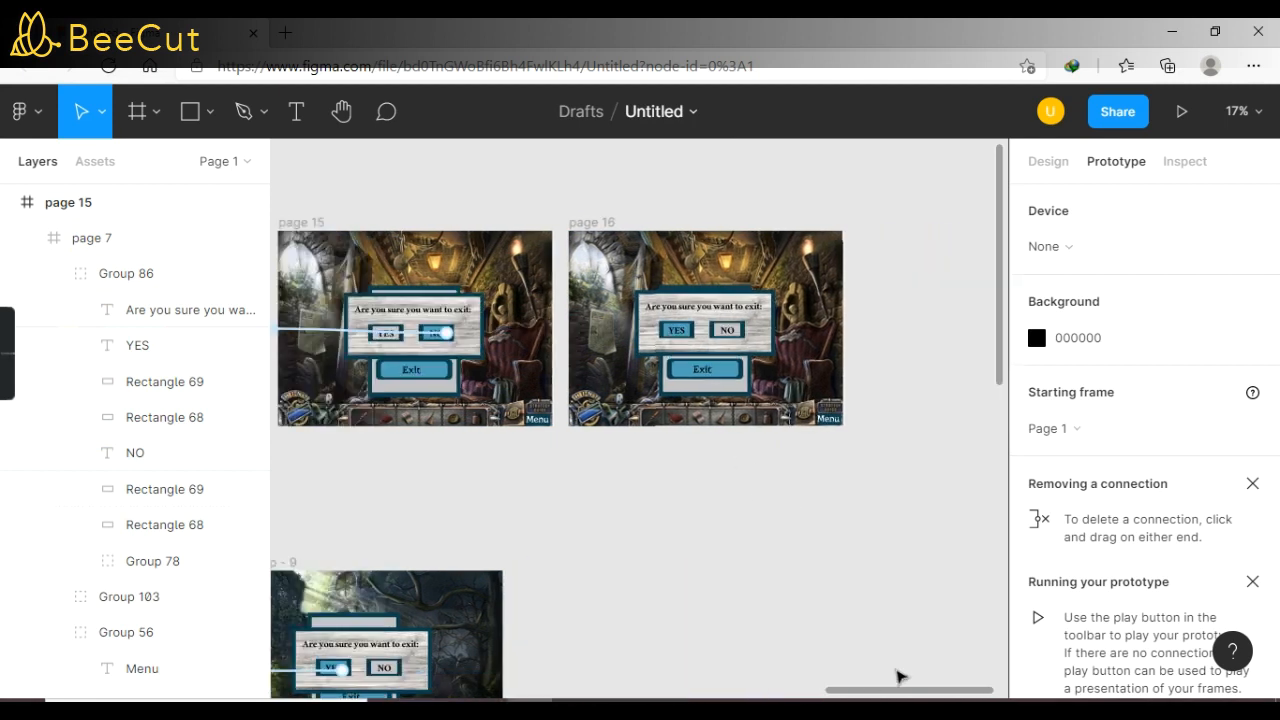
pyautogui.rightClick(693, 338)
pyautogui.click(693, 338)
pyautogui.doubleClick(693, 338)
pyautogui.rightClick(693, 338)
pyautogui.click(693, 334)
pyautogui.click(688, 340)
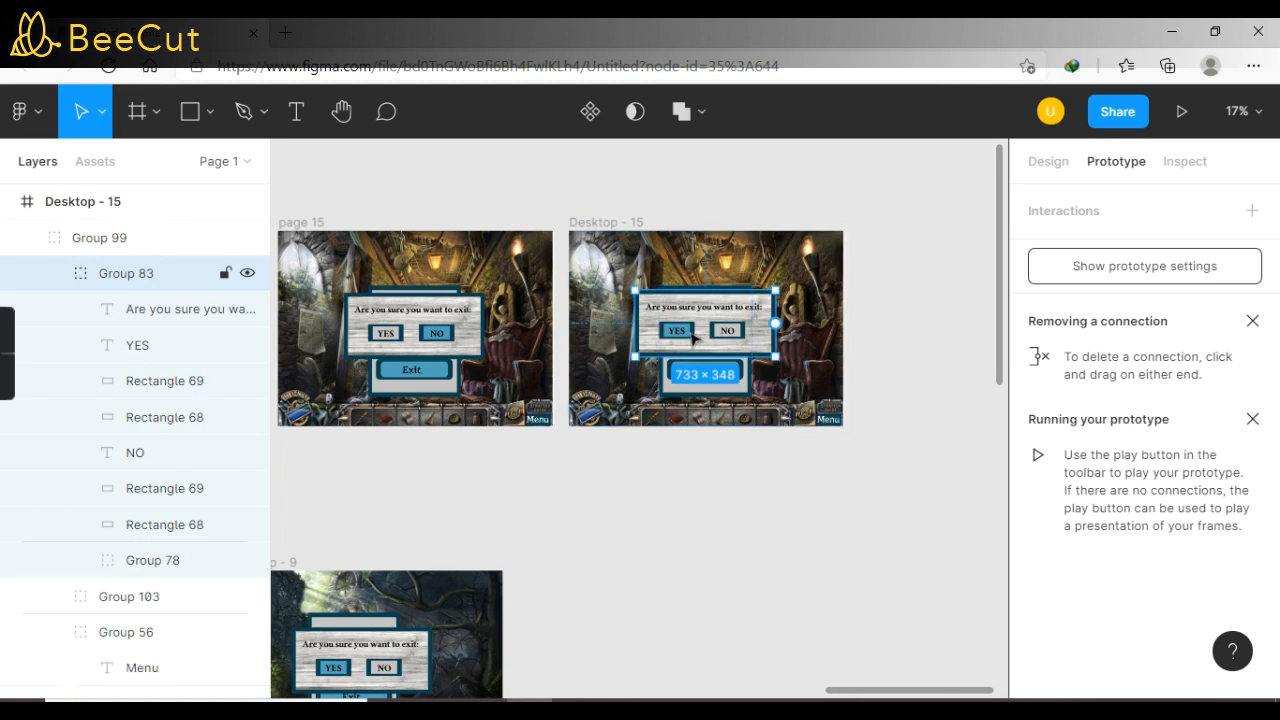
pyautogui.click(690, 336)
pyautogui.moveTo(688, 338); pyautogui.dragTo(800, 458)
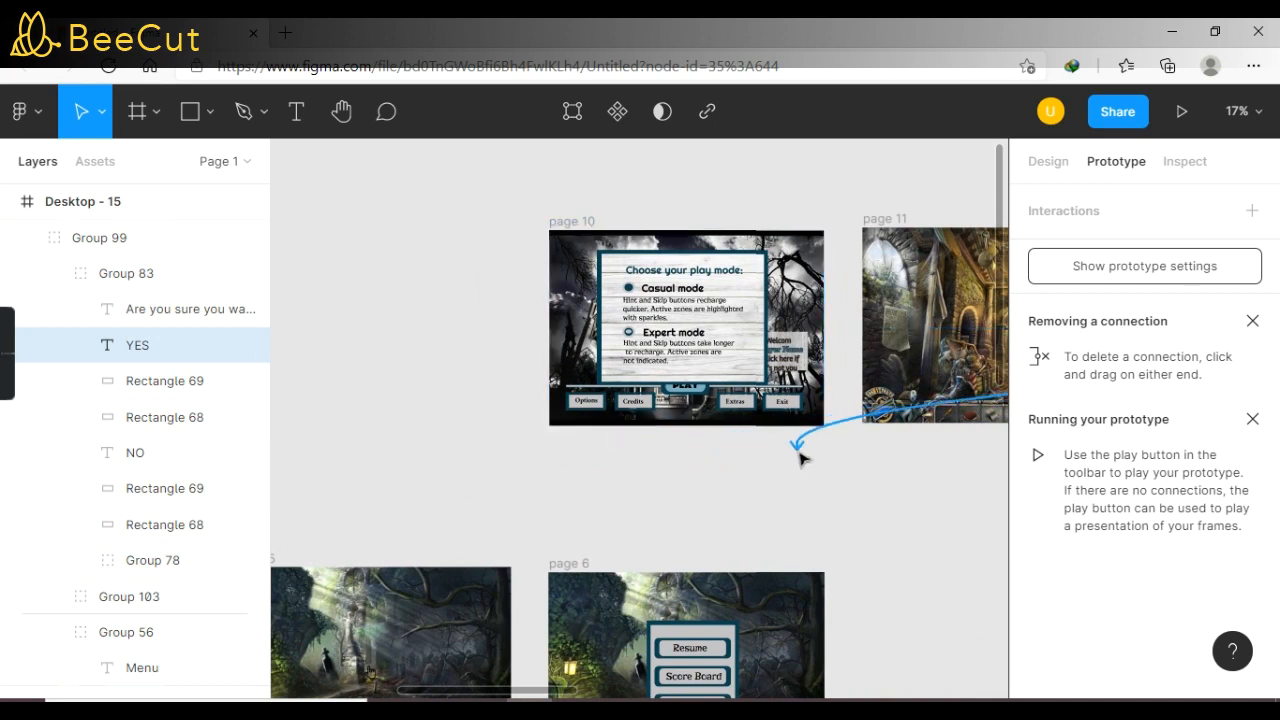
pyautogui.moveTo(780, 507); pyautogui.dragTo(420, 536)
pyautogui.click(571, 445)
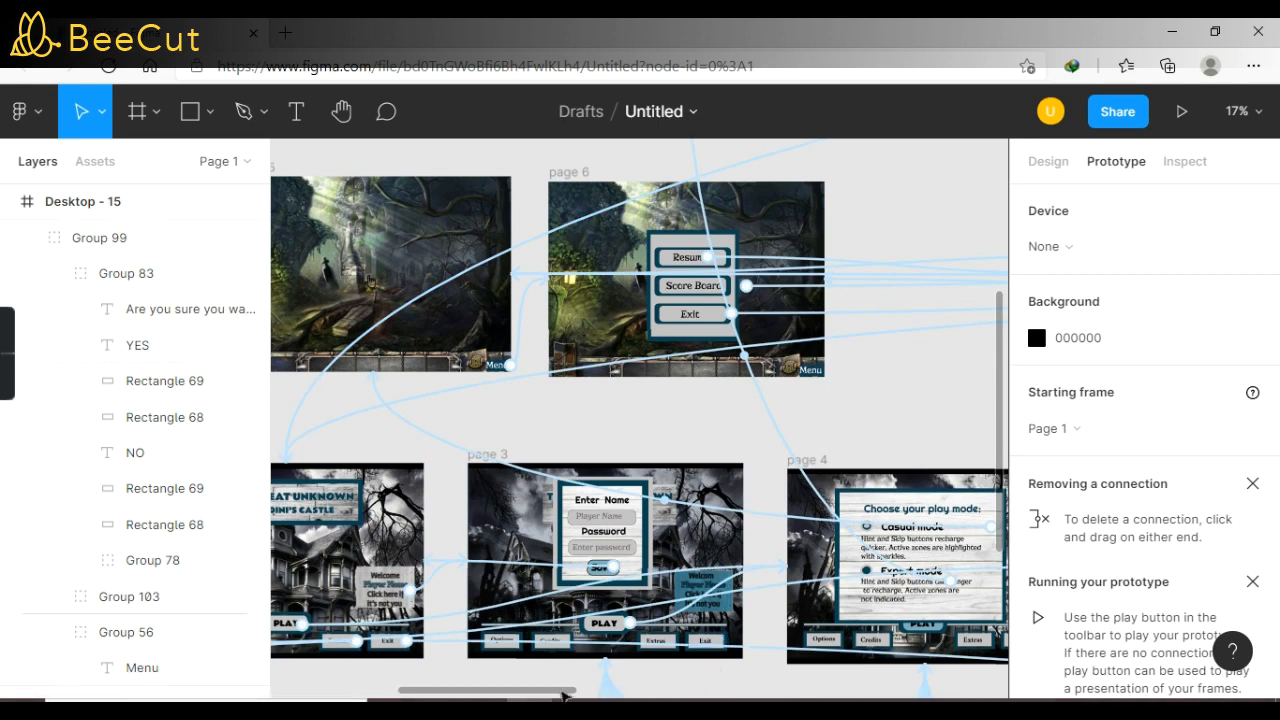
# Step: Ungroup the page 14 frame and delete the group it contained
pyautogui.hscroll(5, 808, 645)
pyautogui.hscroll(5, 808, 645)
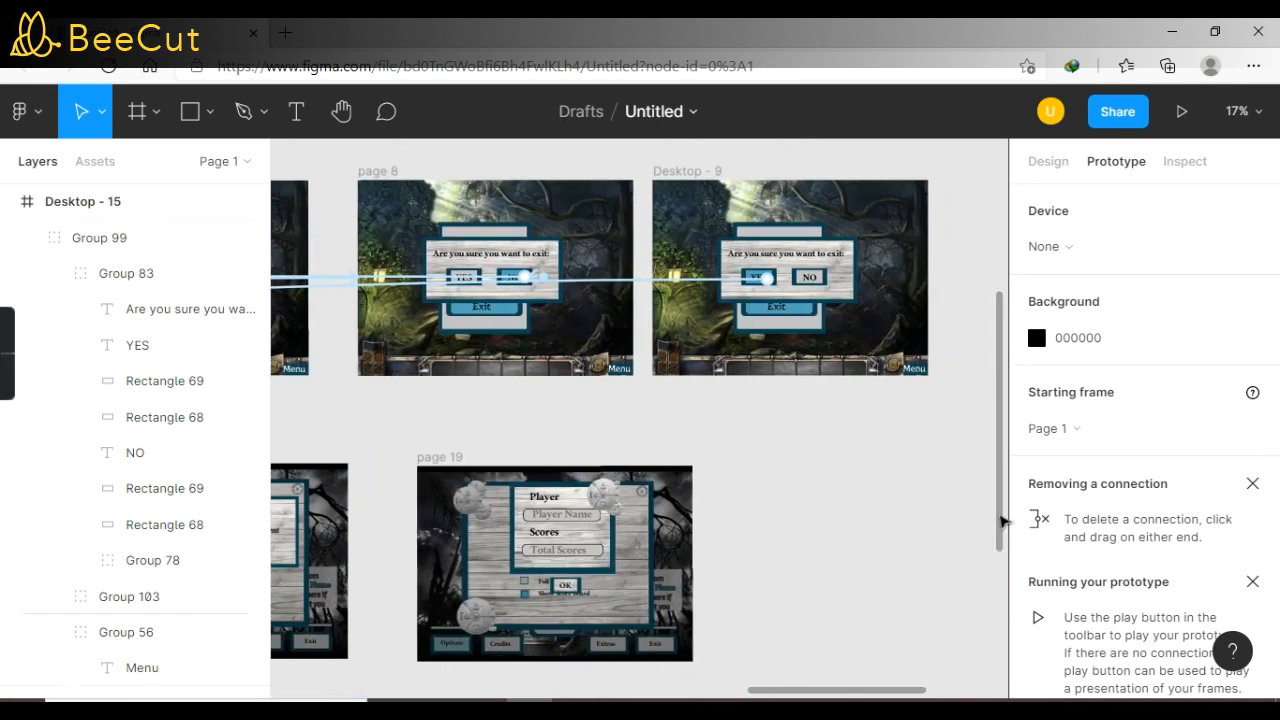
pyautogui.scroll(3, 990, 395)
pyautogui.scroll(2, 990, 395)
pyautogui.rightClick(562, 311)
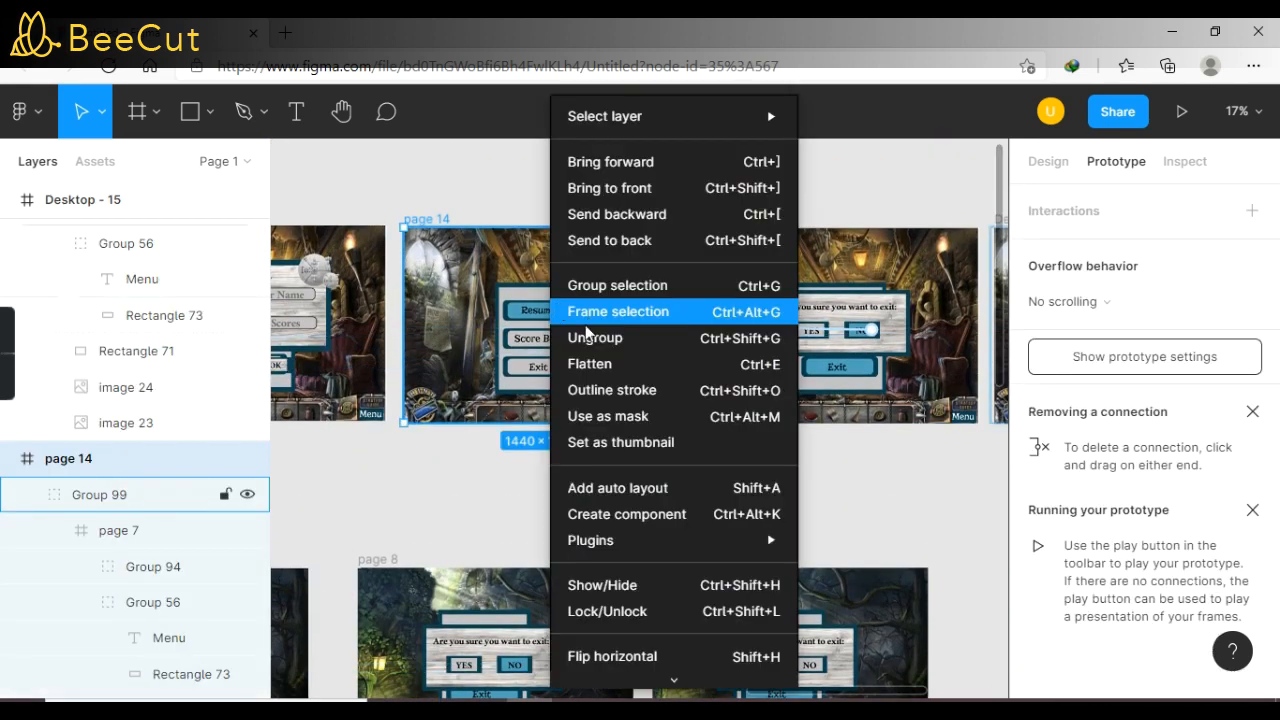
pyautogui.click(584, 339)
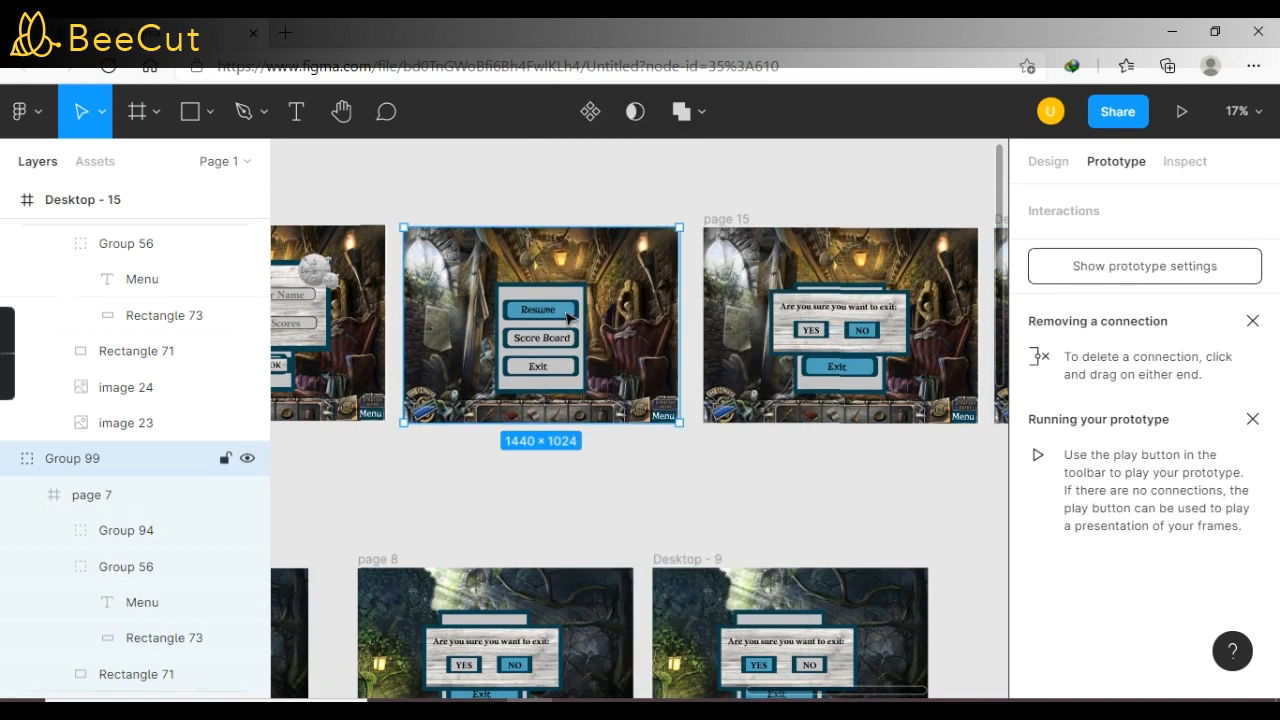
pyautogui.press('Delete')
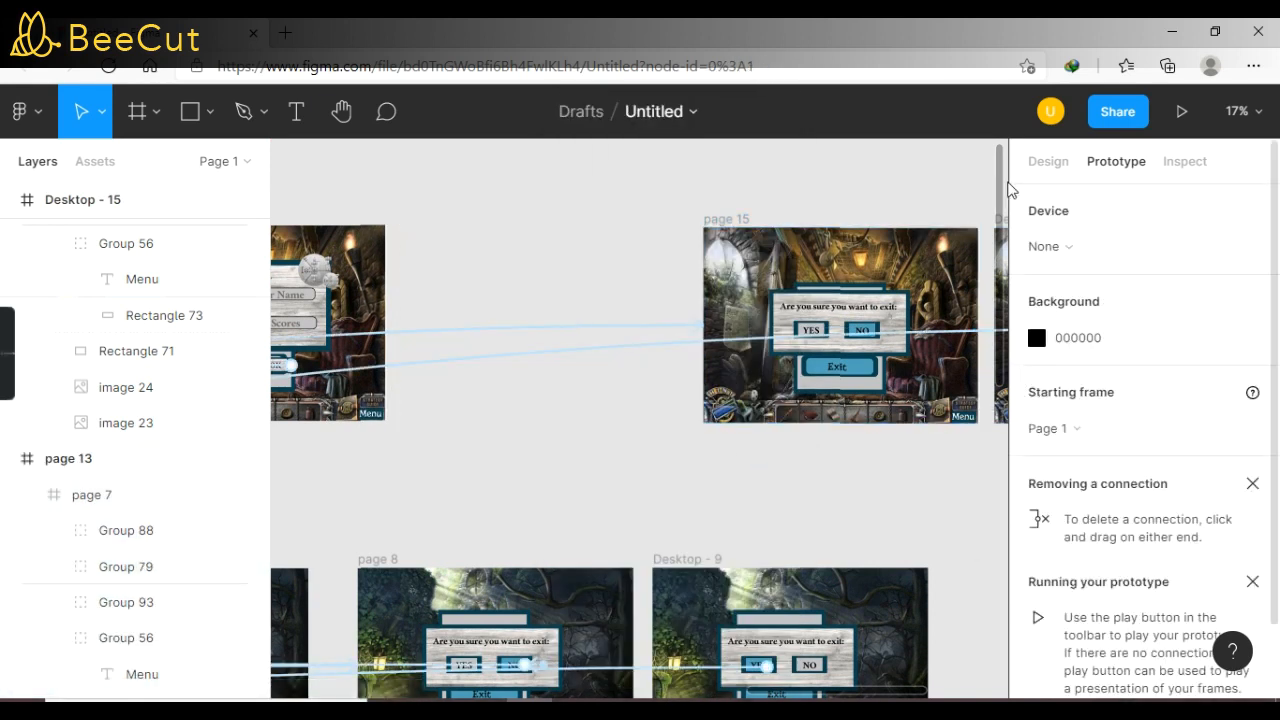
# Step: Ungroup the page 17 frame that holds the volume and display options screen
pyautogui.moveTo(1000, 203); pyautogui.dragTo(1002, 411)
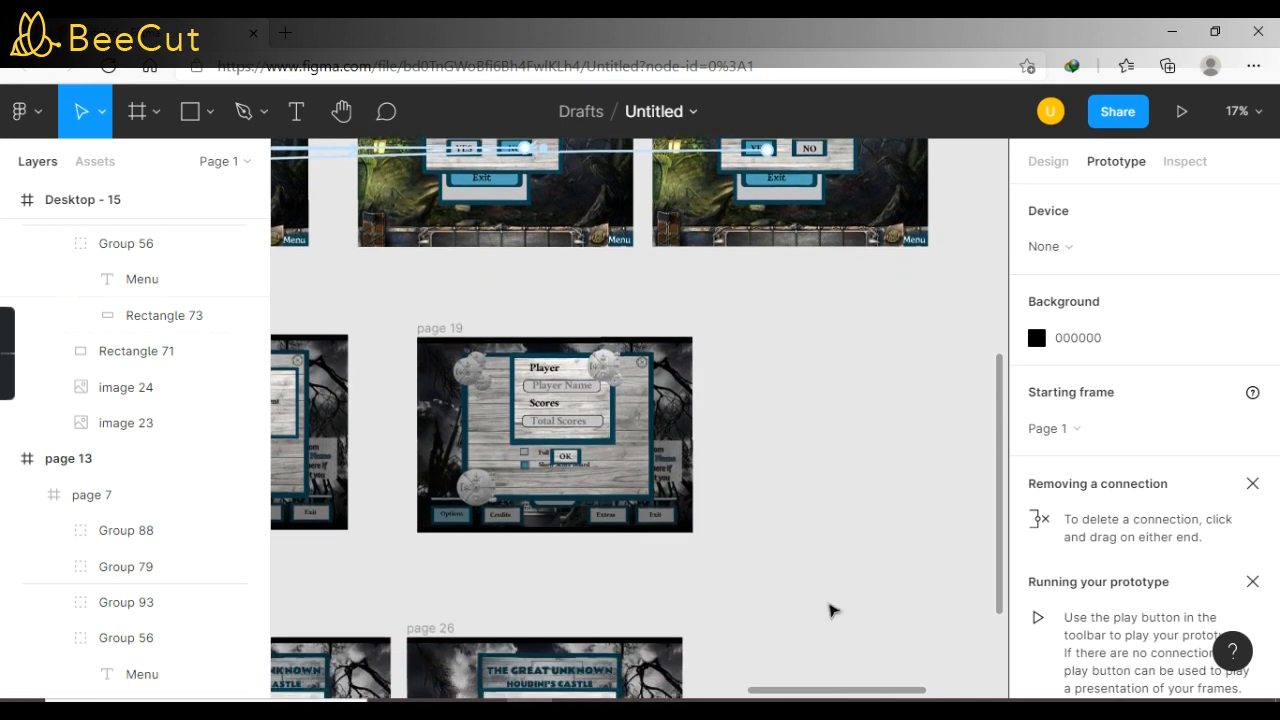
pyautogui.moveTo(757, 697); pyautogui.dragTo(519, 697)
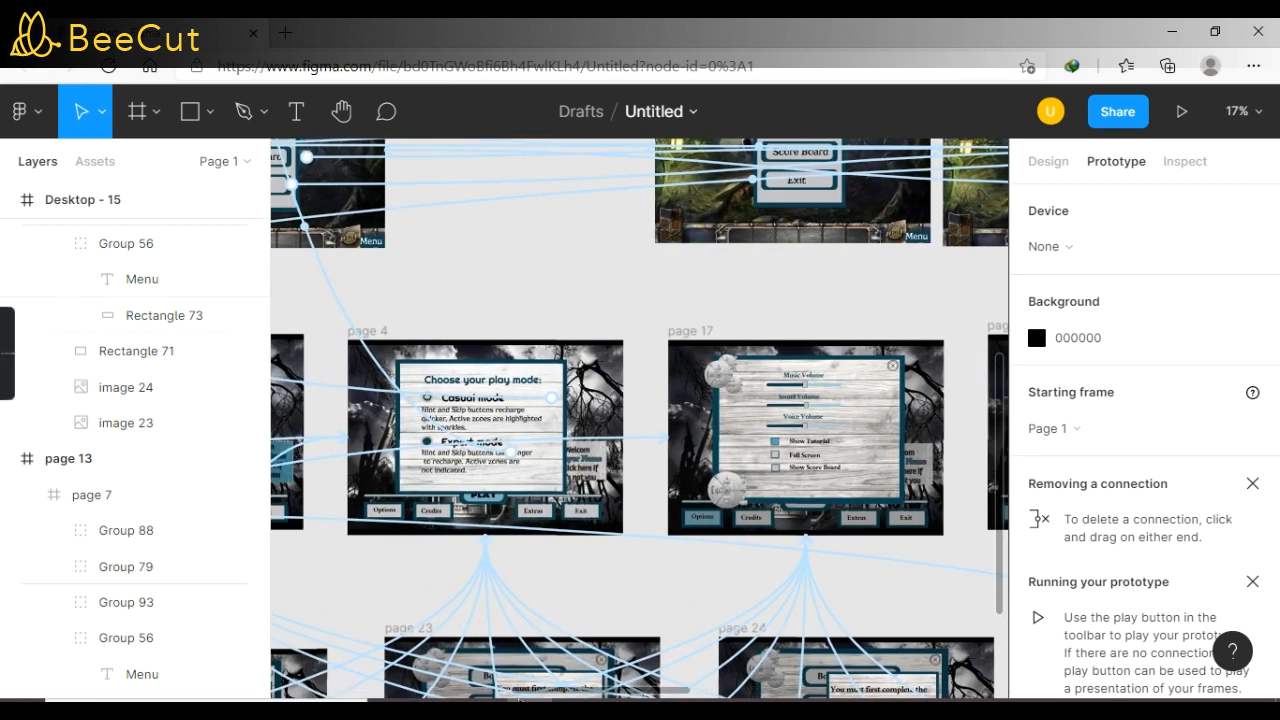
pyautogui.click(894, 367)
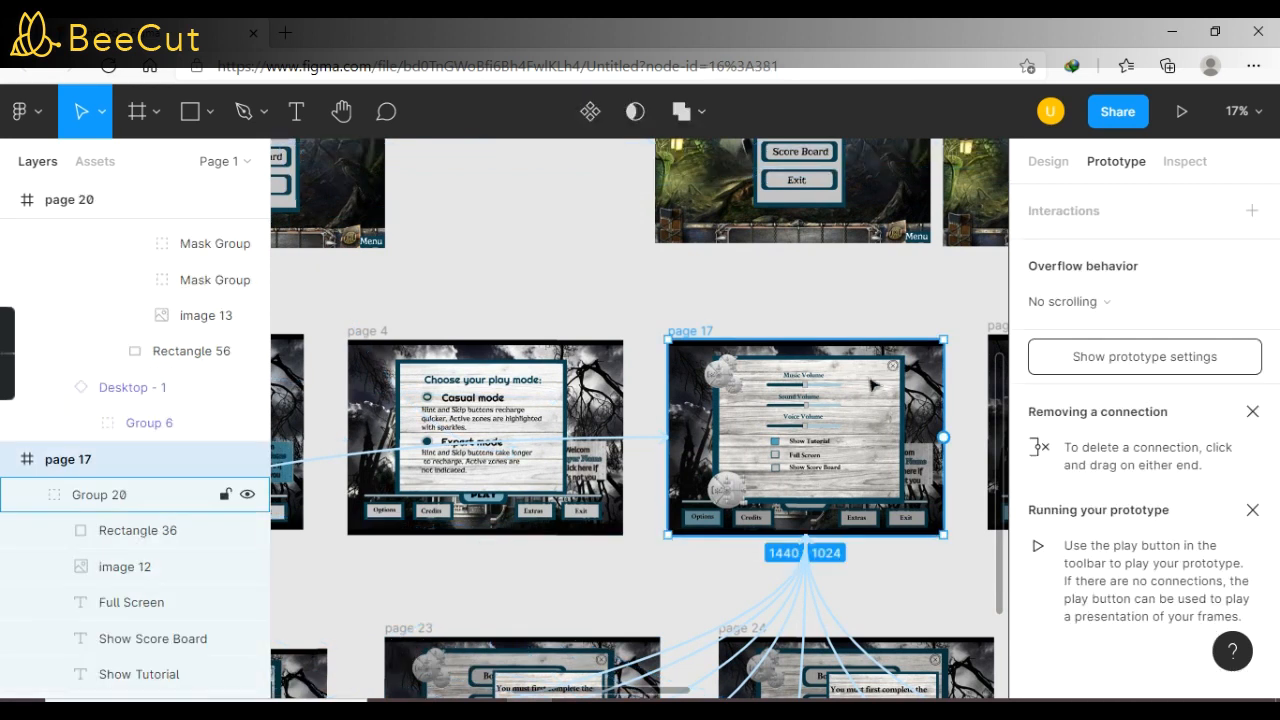
pyautogui.rightClick(870, 380)
pyautogui.click(877, 343)
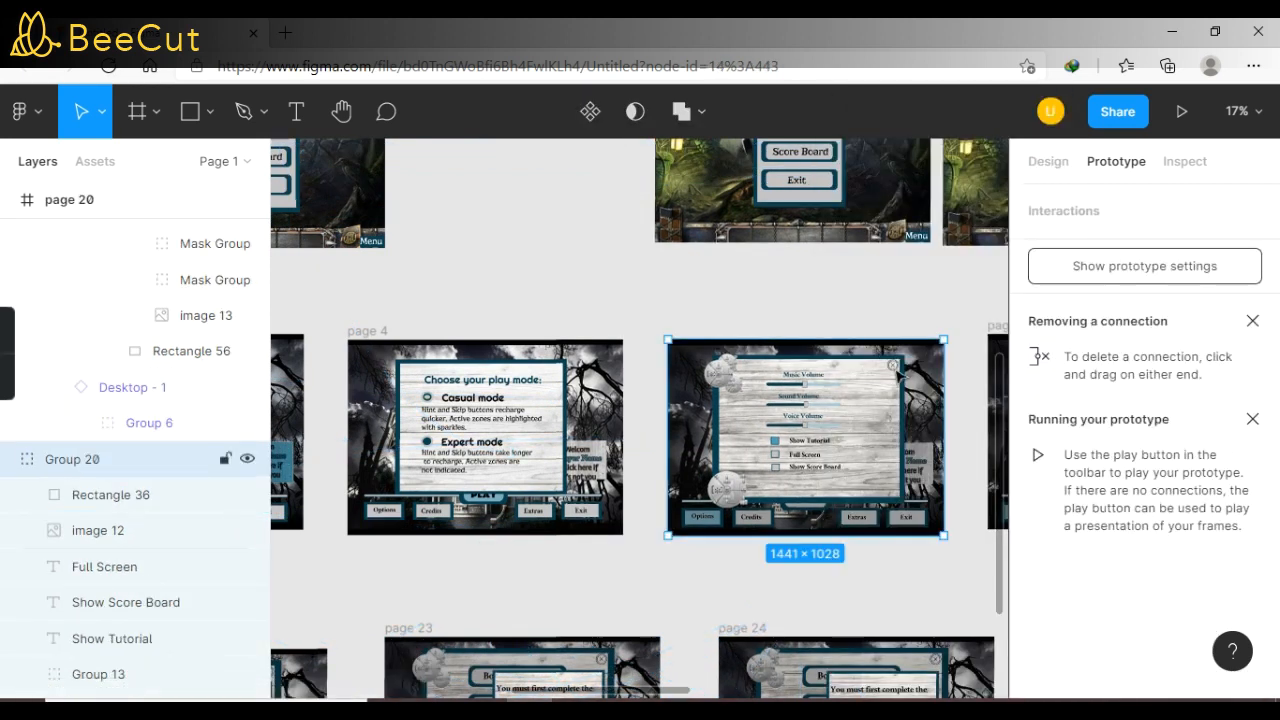
# Step: Try to start a prototype link from the close icon of the ungrouped options screen
pyautogui.click(895, 367)
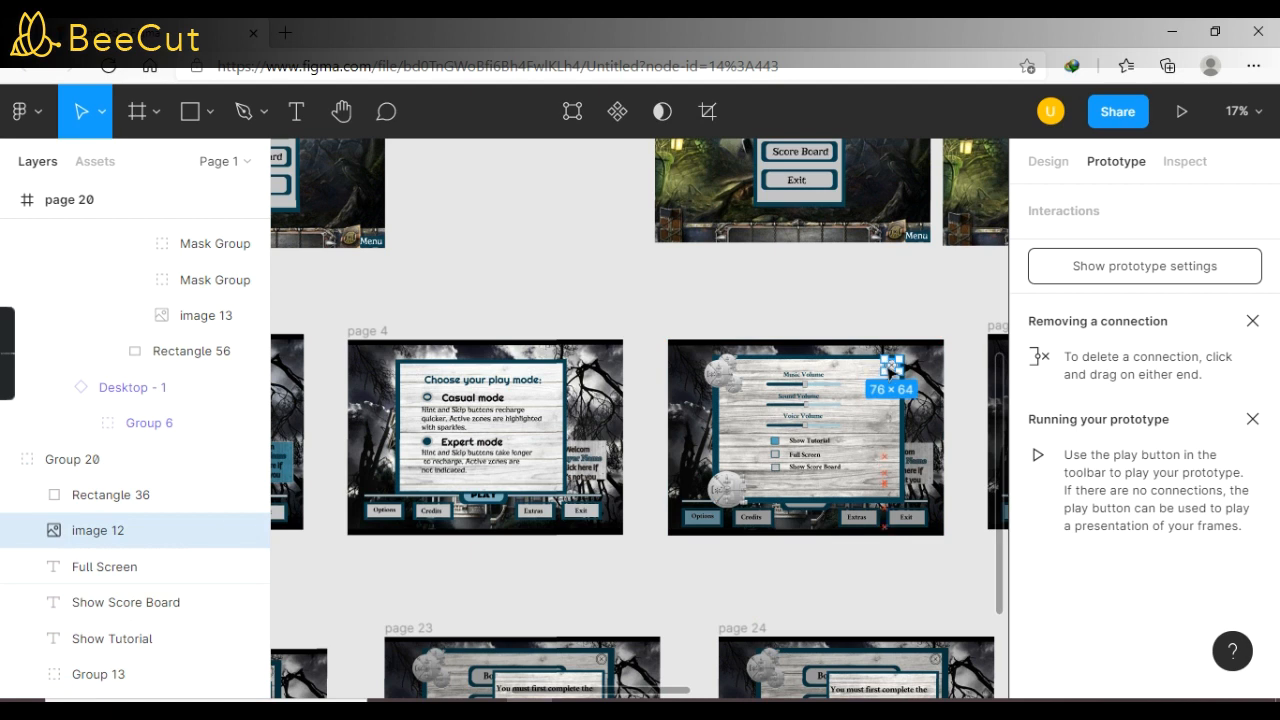
pyautogui.click(838, 296)
pyautogui.click(893, 370)
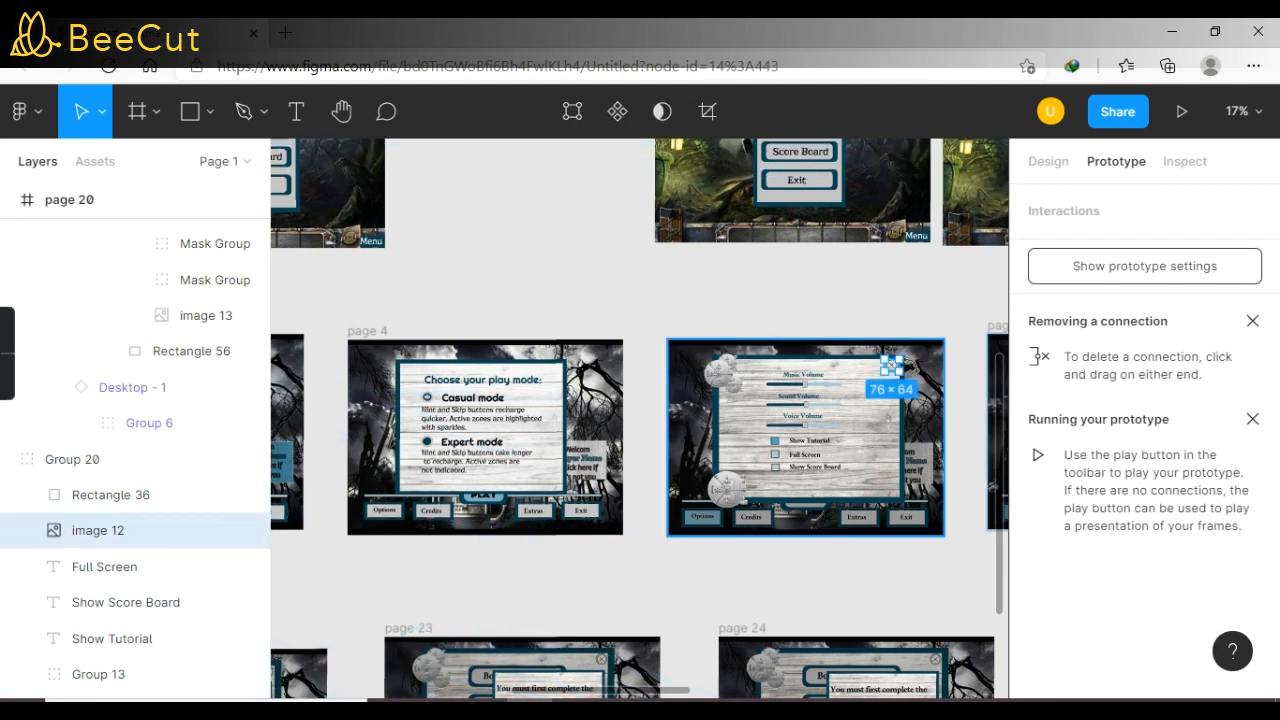
pyautogui.click(924, 404)
pyautogui.doubleClick(808, 444)
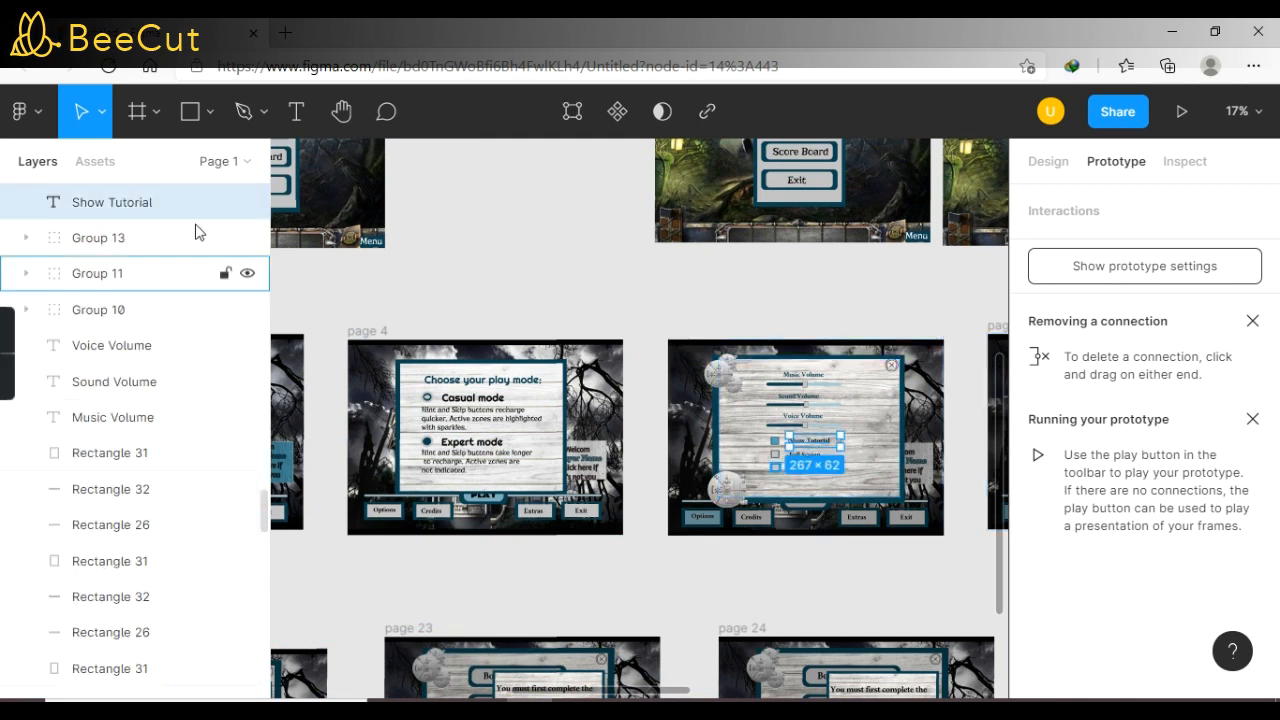
pyautogui.click(872, 435)
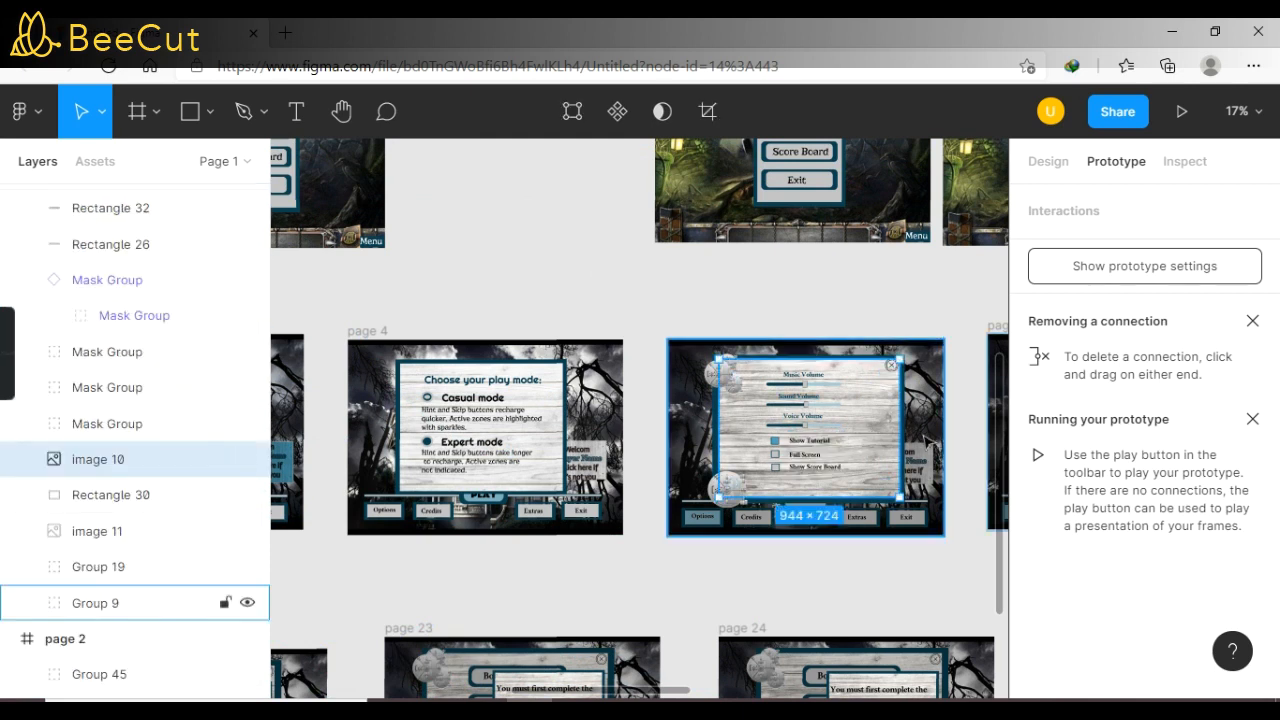
pyautogui.click(826, 286)
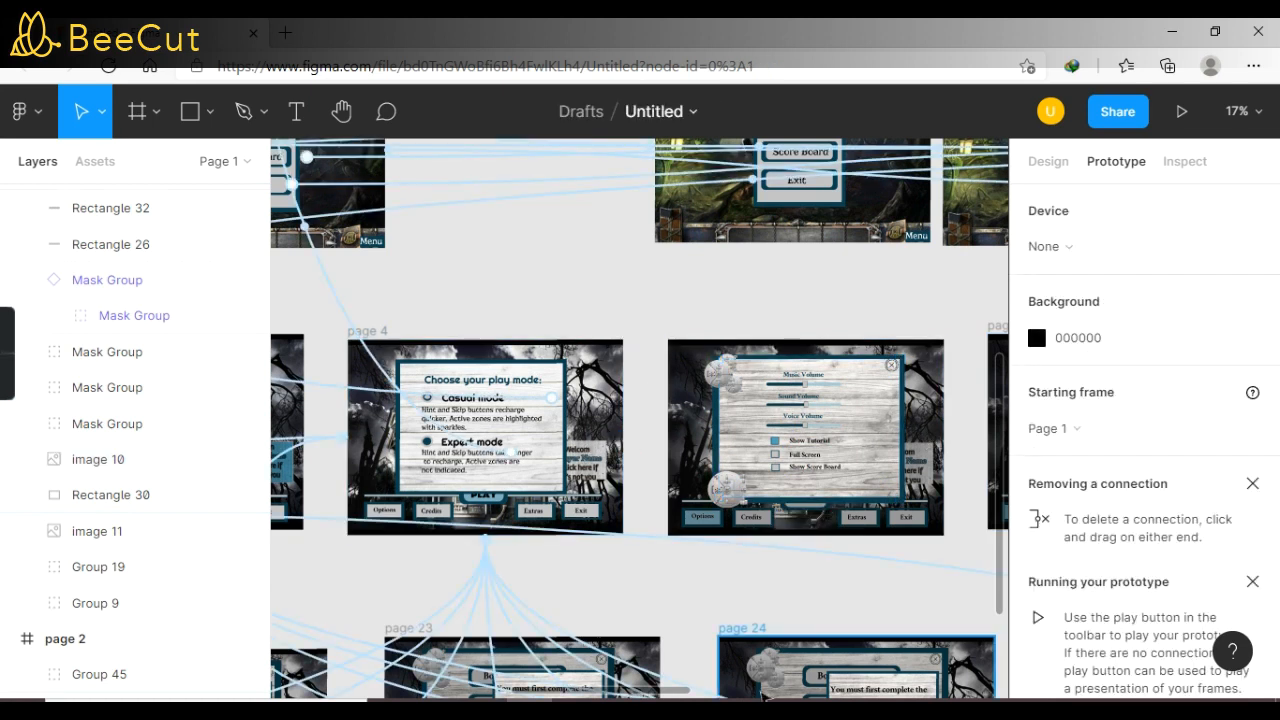
# Step: Try to link the Options button on page 2 to the ungrouped options screen beside page 4
pyautogui.moveTo(683, 692); pyautogui.dragTo(585, 692)
pyautogui.doubleClick(419, 510)
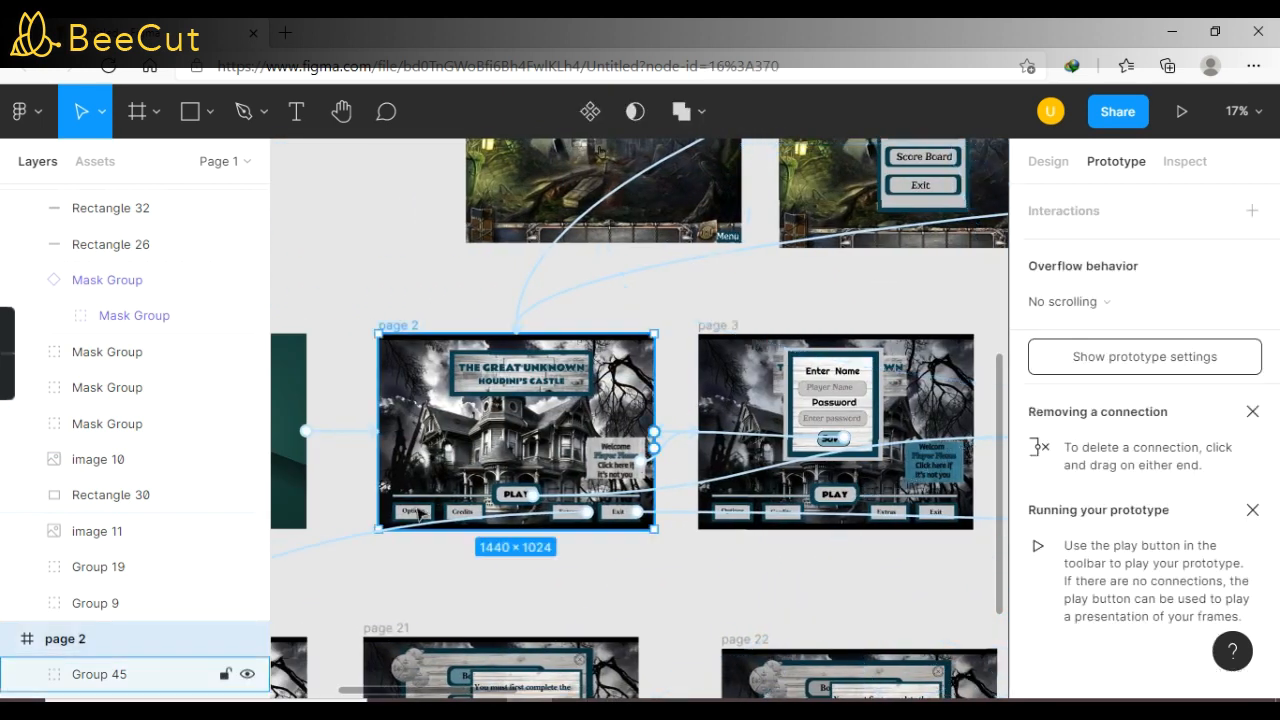
pyautogui.doubleClick(427, 510)
pyautogui.doubleClick(429, 512)
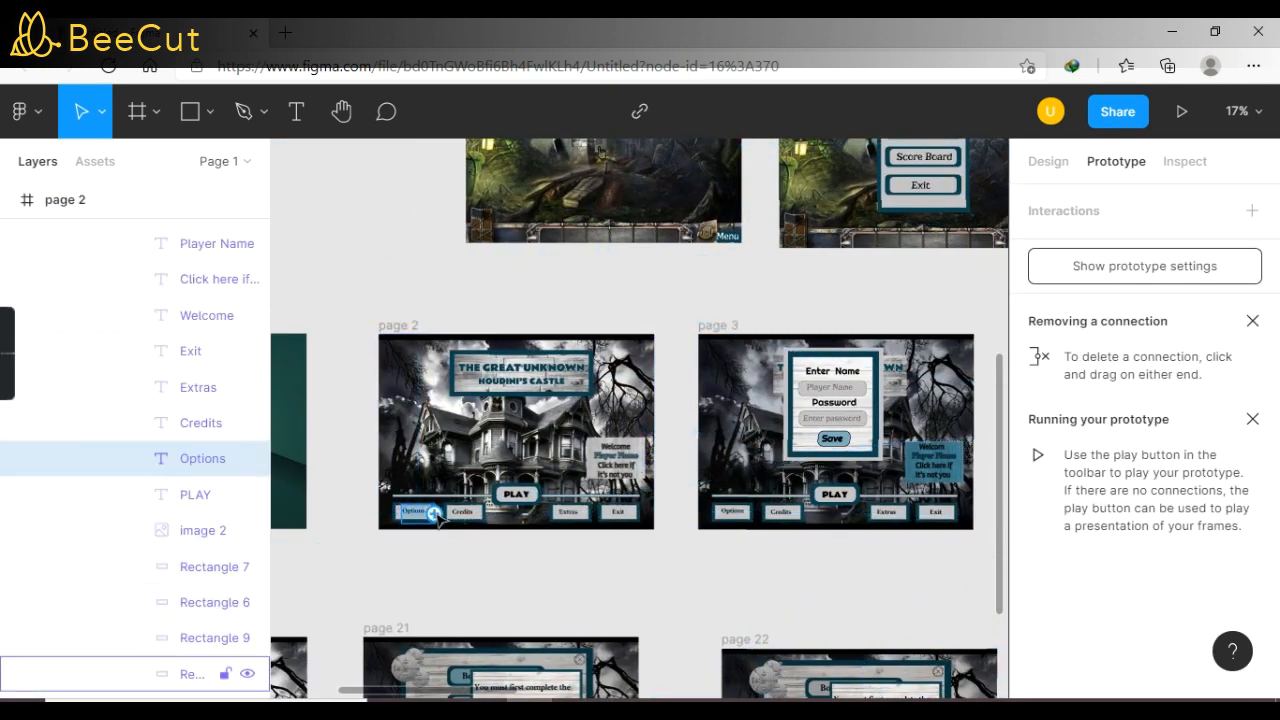
pyautogui.moveTo(710, 590); pyautogui.dragTo(620, 512)
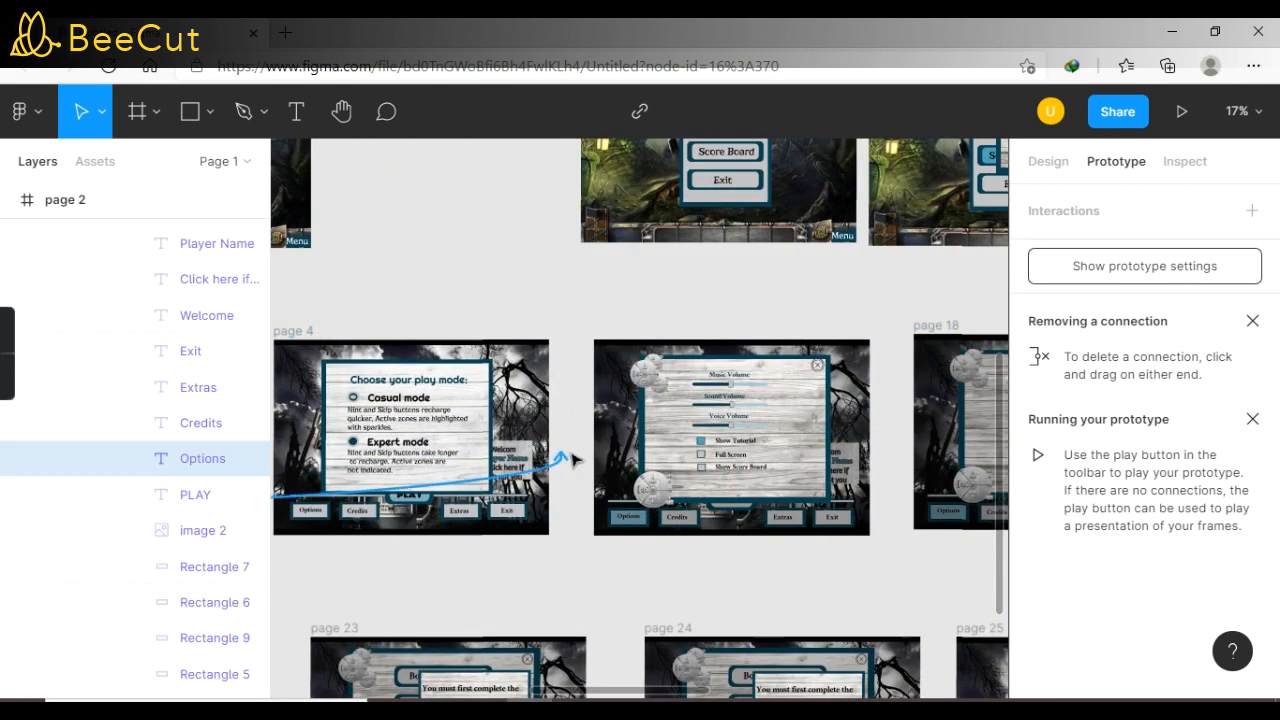
pyautogui.moveTo(608, 456); pyautogui.dragTo(596, 426)
pyautogui.moveTo(274, 518); pyautogui.dragTo(787, 523)
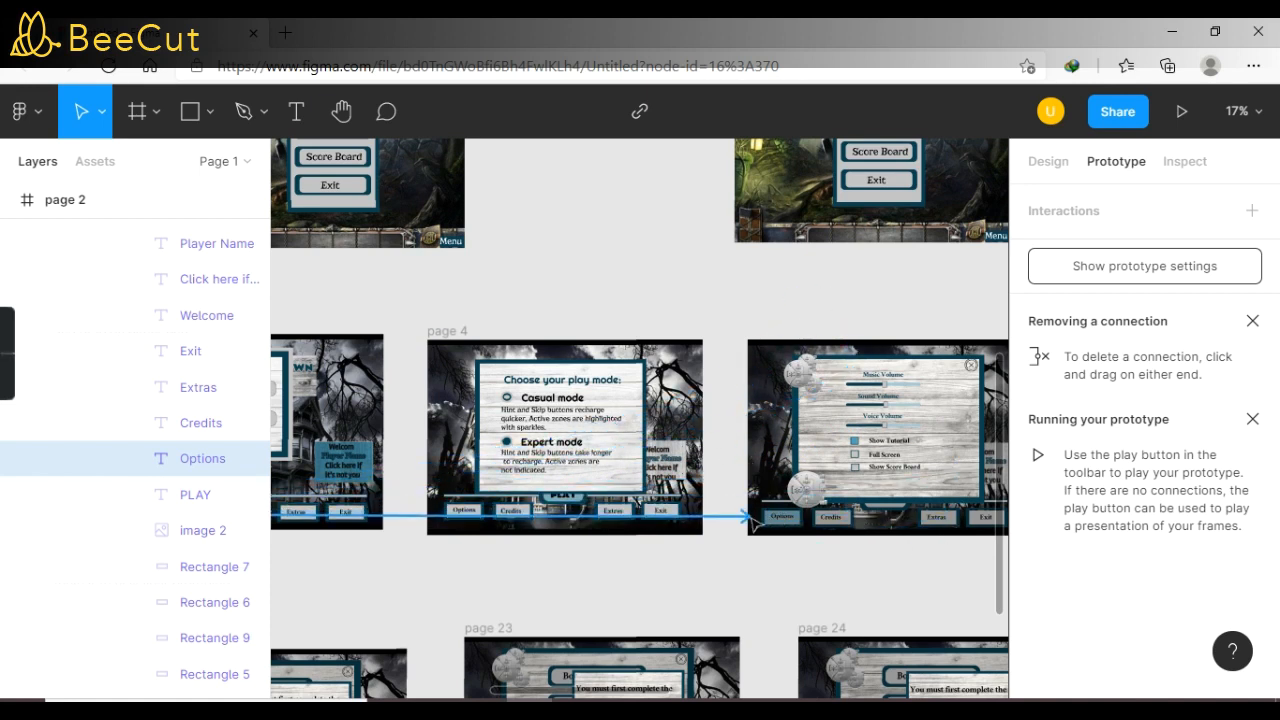
pyautogui.click(784, 467)
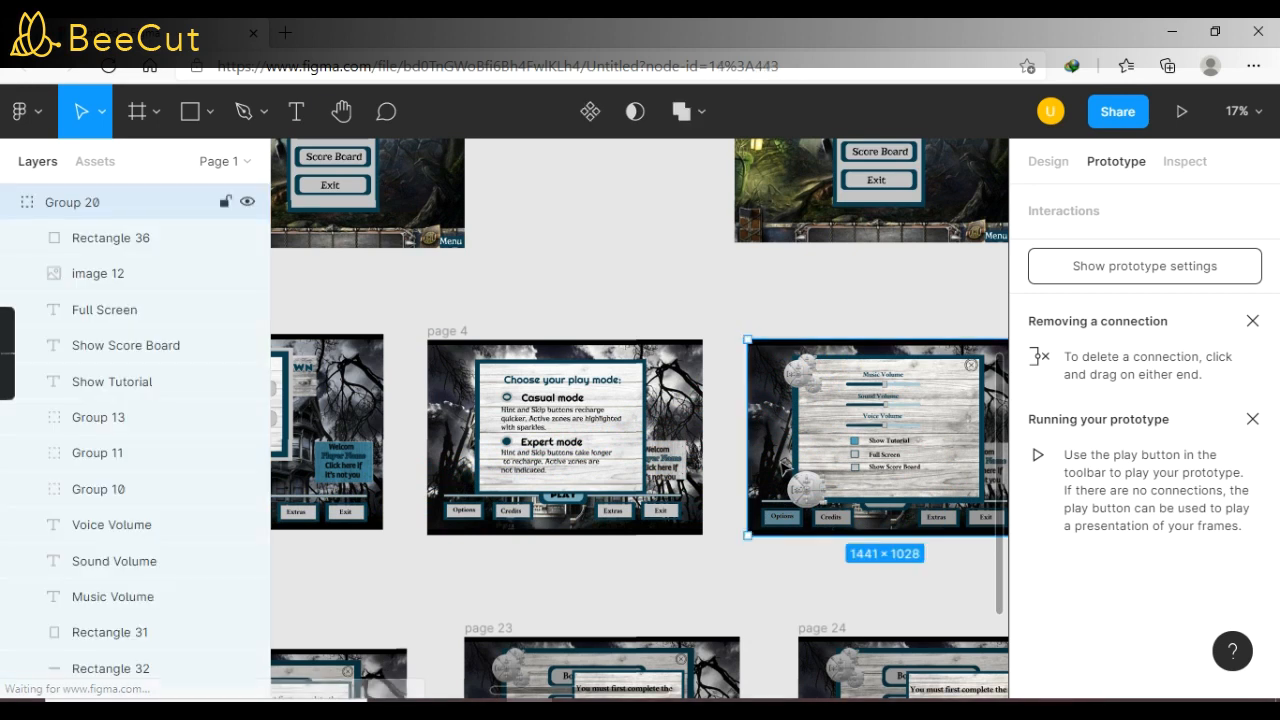
pyautogui.hotkey('ctrl', 'z')
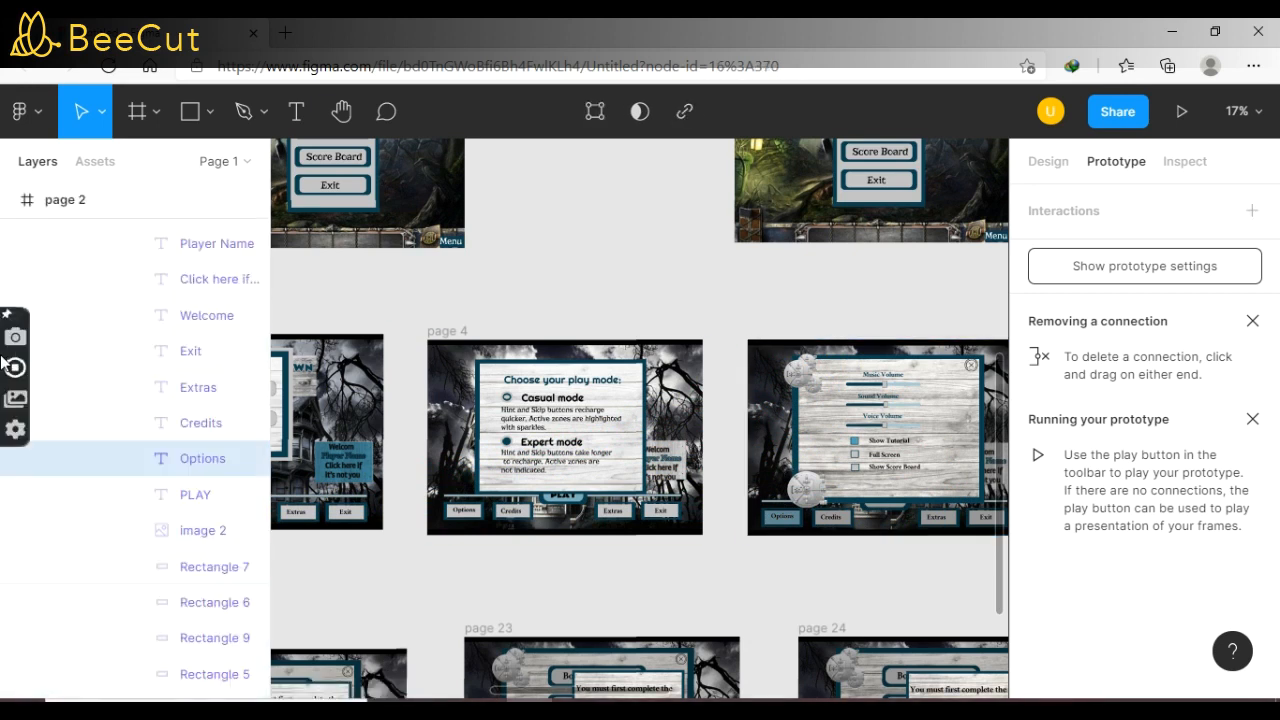
pyautogui.click(14, 368)
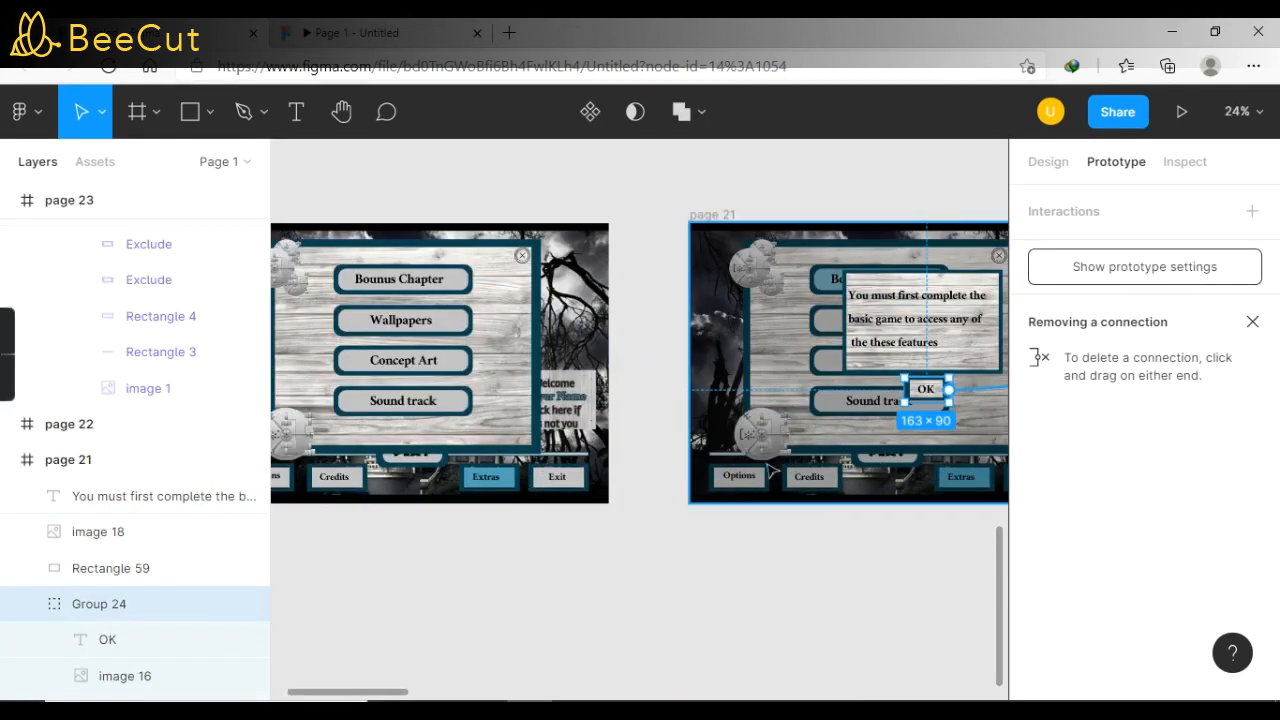
# Step: Link the OK button on page 21 to the Extras menu on page 20
pyautogui.moveTo(949, 391); pyautogui.dragTo(532, 434)
pyautogui.click(712, 622)
# Step: Ungroup the message pop-up on page 22 so that its OK button can be selected separately
pyautogui.moveTo(395, 691); pyautogui.dragTo(500, 685)
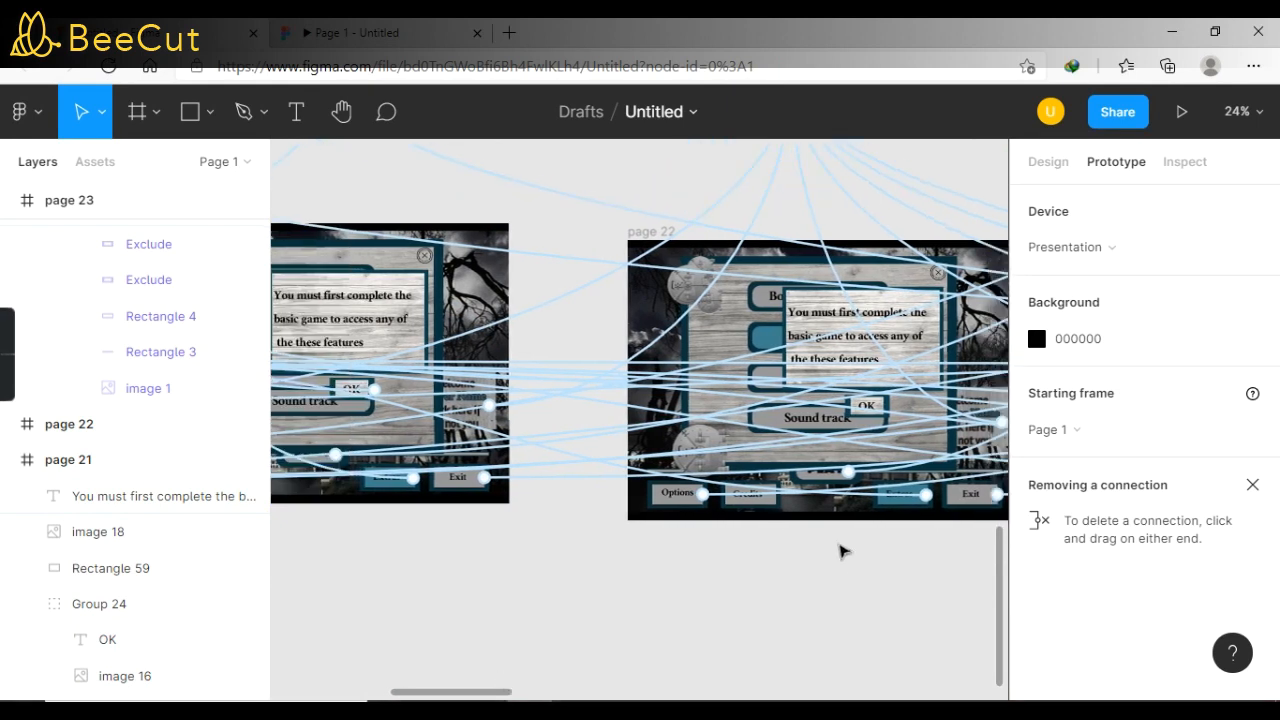
pyautogui.click(925, 385)
pyautogui.click(986, 246)
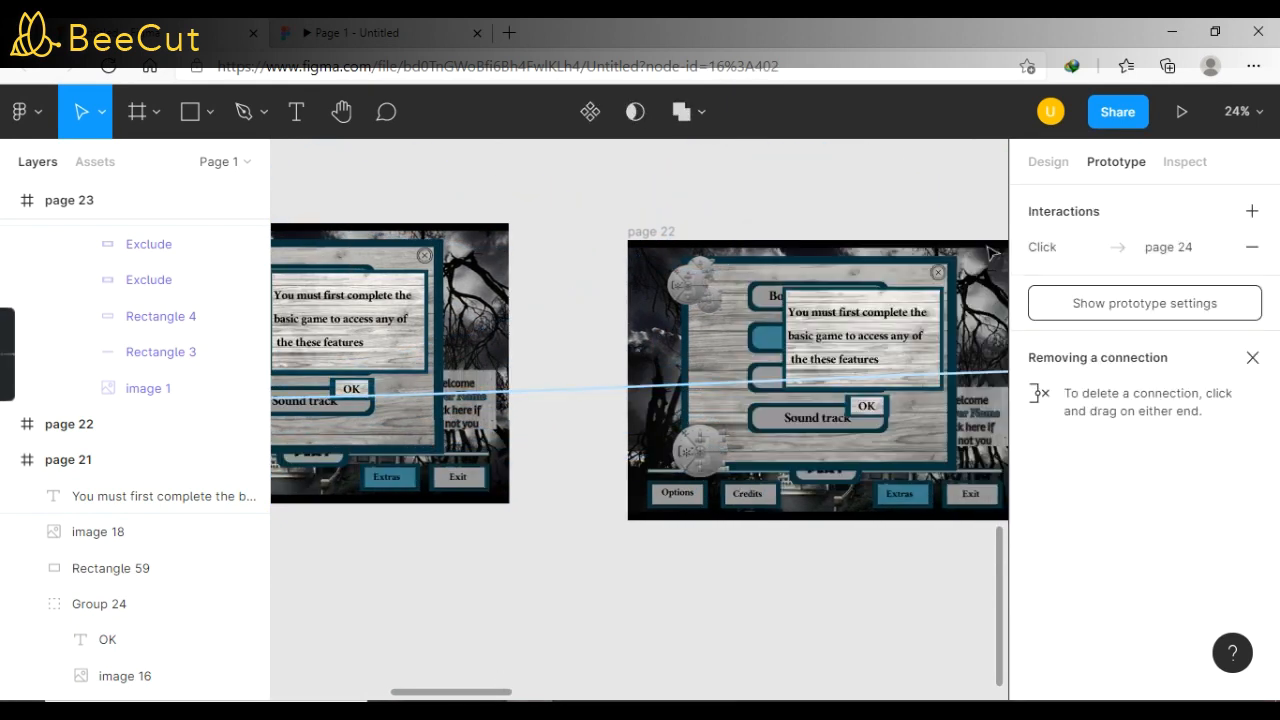
pyautogui.click(891, 412)
pyautogui.click(893, 416)
pyautogui.click(859, 370)
pyautogui.rightClick(852, 369)
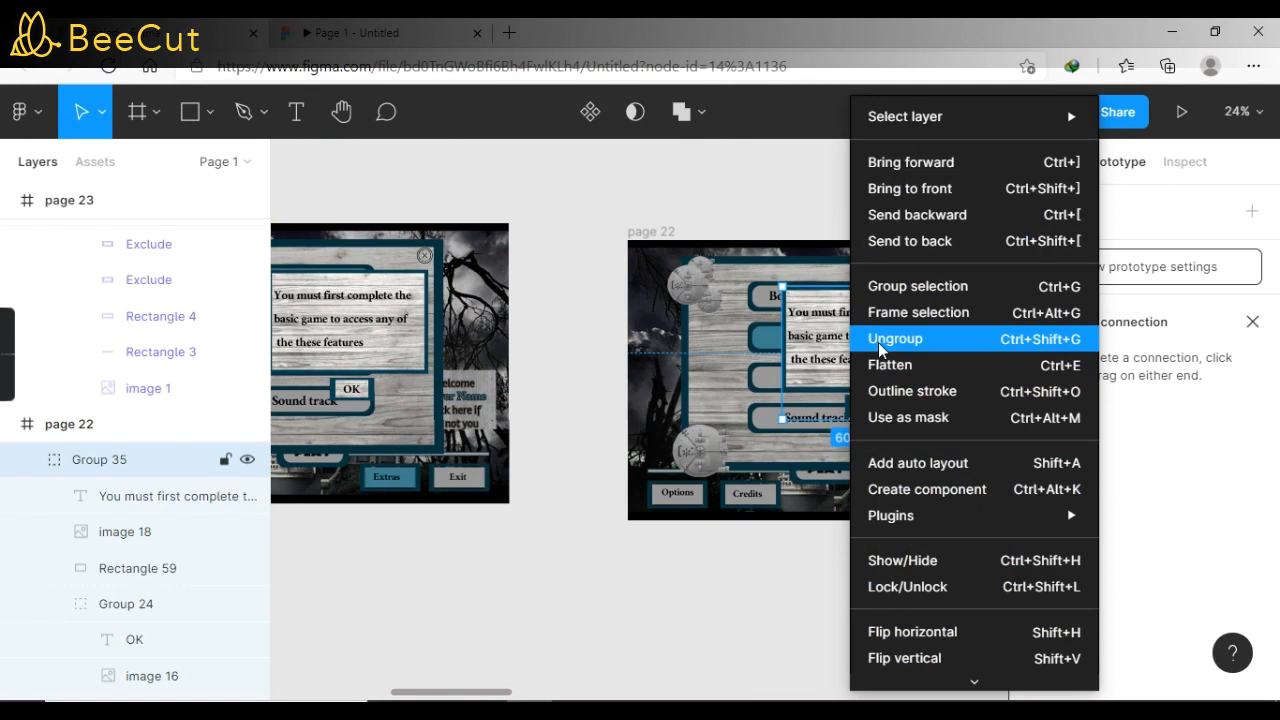
pyautogui.click(880, 345)
# Step: Link the OK button on page 22 to page 20 with an on-click Navigate to interaction
pyautogui.rightClick(880, 405)
pyautogui.click(886, 414)
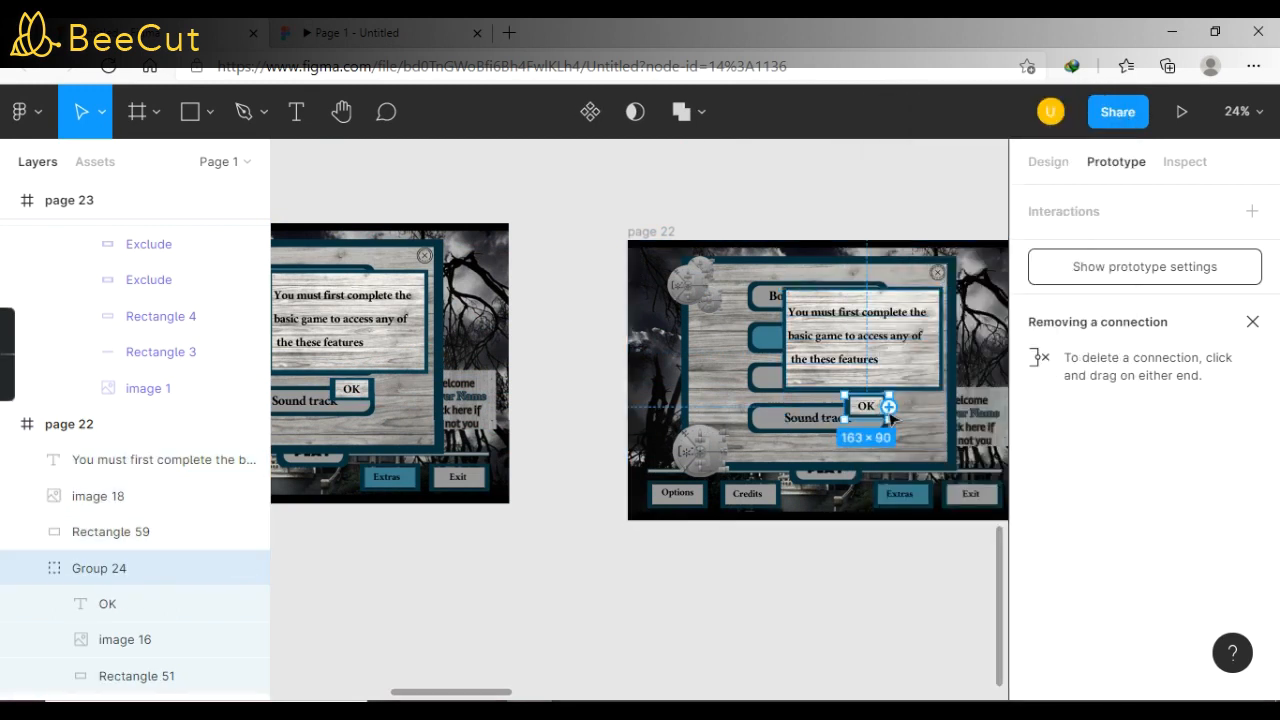
pyautogui.moveTo(889, 407); pyautogui.dragTo(350, 430)
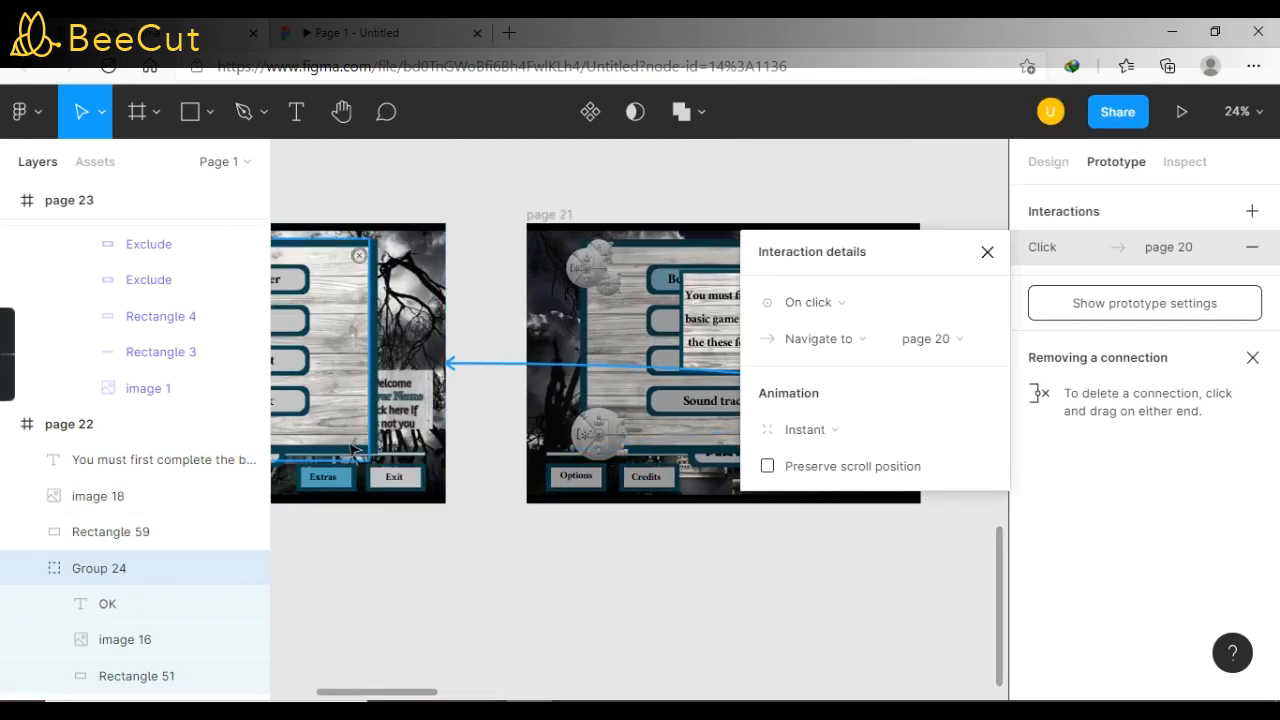
pyautogui.click(630, 560)
# Step: Ungroup the message pop-up on page 23 that covers the Extras menu
pyautogui.moveTo(420, 690); pyautogui.dragTo(625, 691)
pyautogui.click(672, 390)
pyautogui.click(735, 250)
pyautogui.rightClick(636, 350)
pyautogui.click(690, 336)
pyautogui.click(670, 393)
pyautogui.rightClick(629, 394)
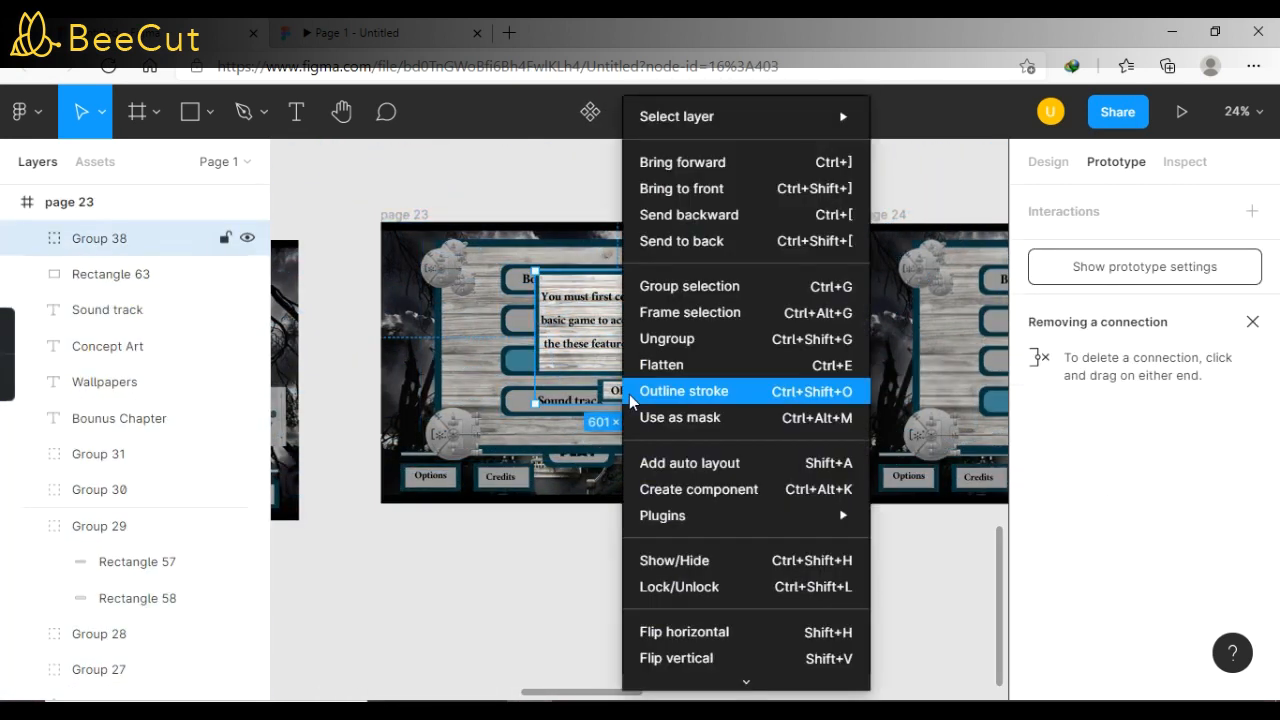
pyautogui.click(660, 337)
# Step: Link the OK button on page 23 back to the main Extras menu screen
pyautogui.click(640, 395)
pyautogui.moveTo(642, 395); pyautogui.dragTo(413, 362)
pyautogui.click(508, 541)
# Step: Ungroup the message pop-up on page 24 and link its OK button back to the main Extras menu screen
pyautogui.moveTo(432, 692); pyautogui.dragTo(689, 576)
pyautogui.click(768, 399)
pyautogui.click(986, 252)
pyautogui.rightClick(769, 354)
pyautogui.click(777, 344)
pyautogui.moveTo(780, 392); pyautogui.dragTo(463, 485)
pyautogui.click(480, 666)
# Step: Switch to the prototype preview and test the Extras features, their OK buttons and the close icon
pyautogui.moveTo(360, 691); pyautogui.dragTo(814, 686)
pyautogui.click(447, 27)
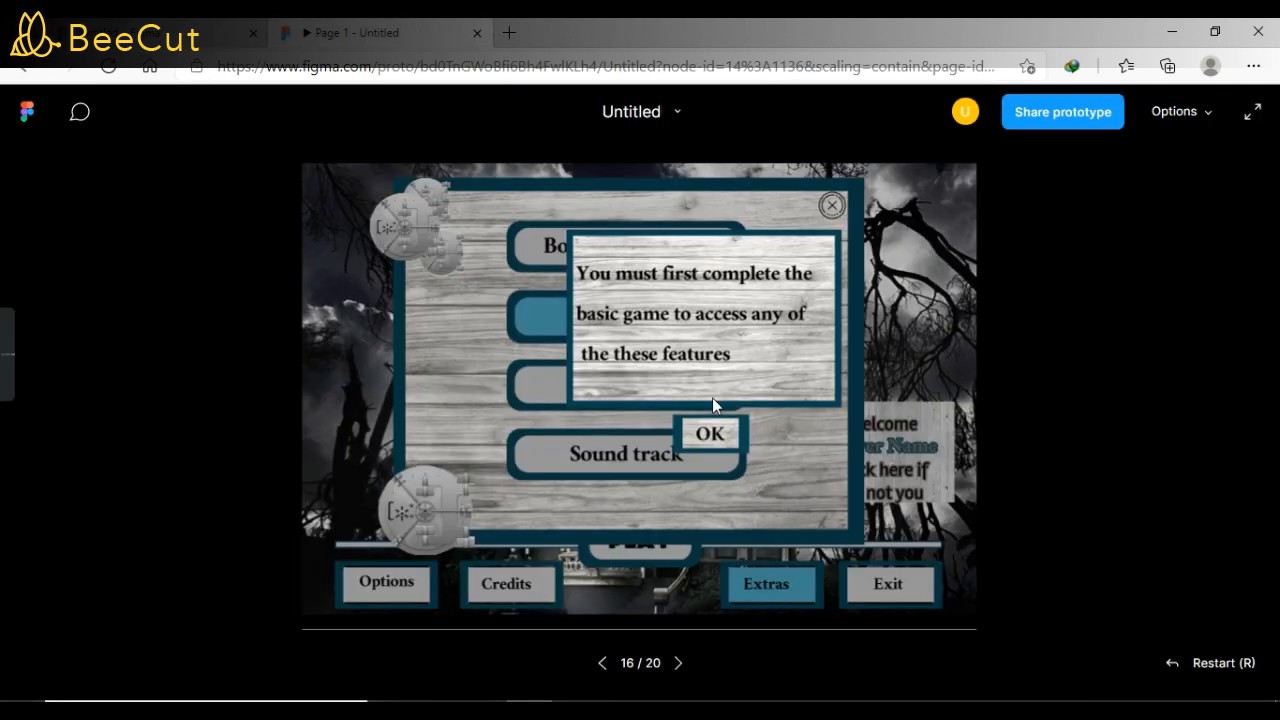
pyautogui.click(724, 446)
pyautogui.click(636, 245)
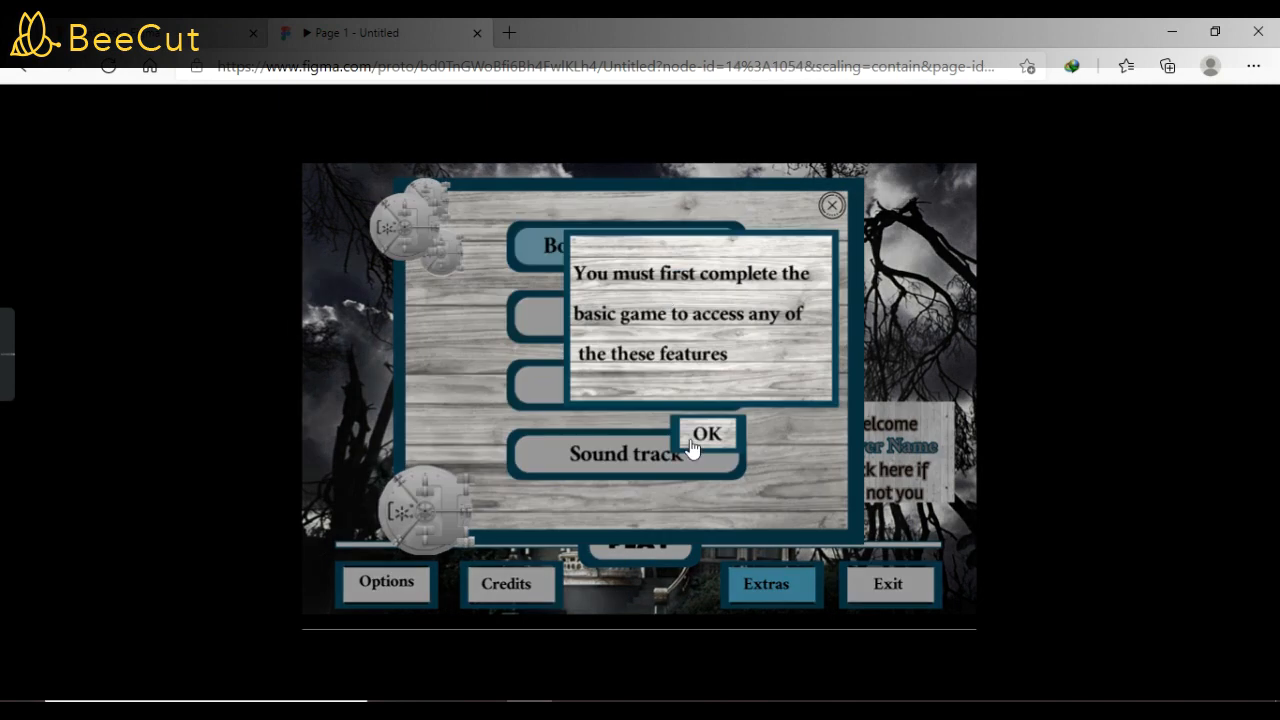
pyautogui.click(709, 450)
pyautogui.click(662, 386)
pyautogui.click(692, 443)
pyautogui.click(681, 454)
pyautogui.click(694, 446)
pyautogui.click(828, 222)
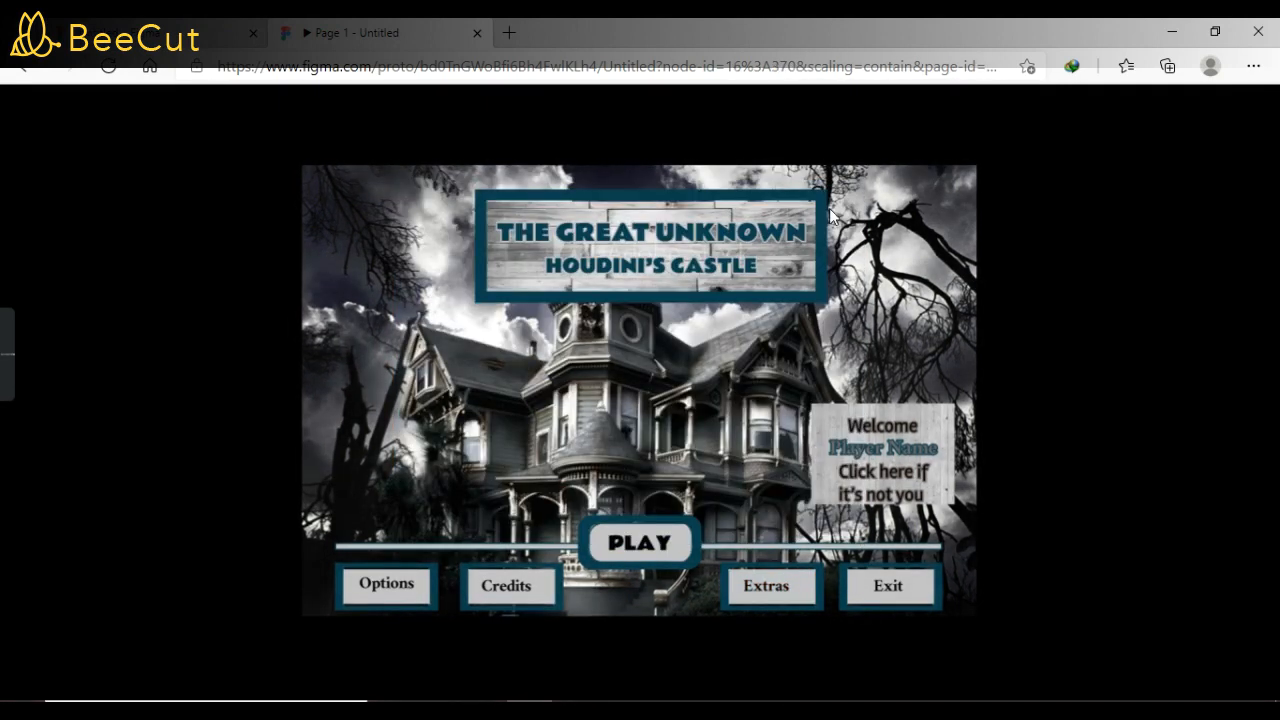
# Step: Test the Exit button in the preview with both the NO and YES answers, and return to the design file
pyautogui.click(886, 584)
pyautogui.click(731, 390)
pyautogui.click(920, 592)
pyautogui.click(588, 378)
pyautogui.click(150, 33)
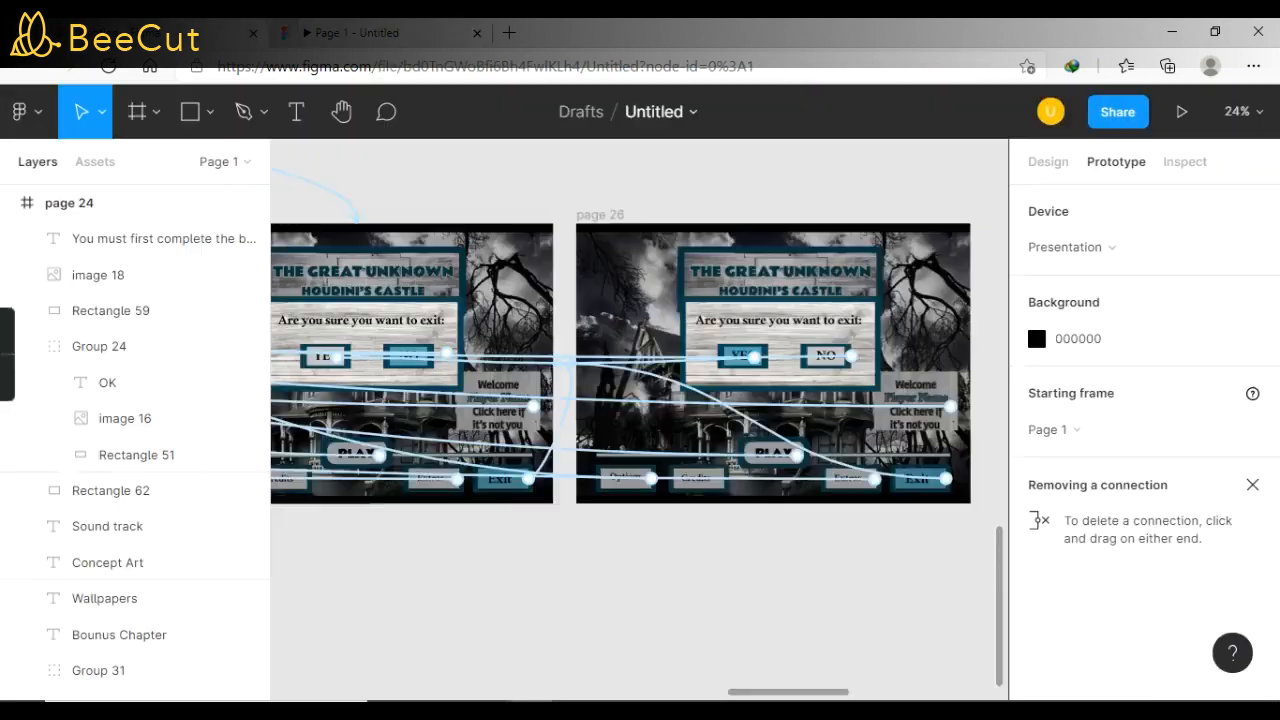